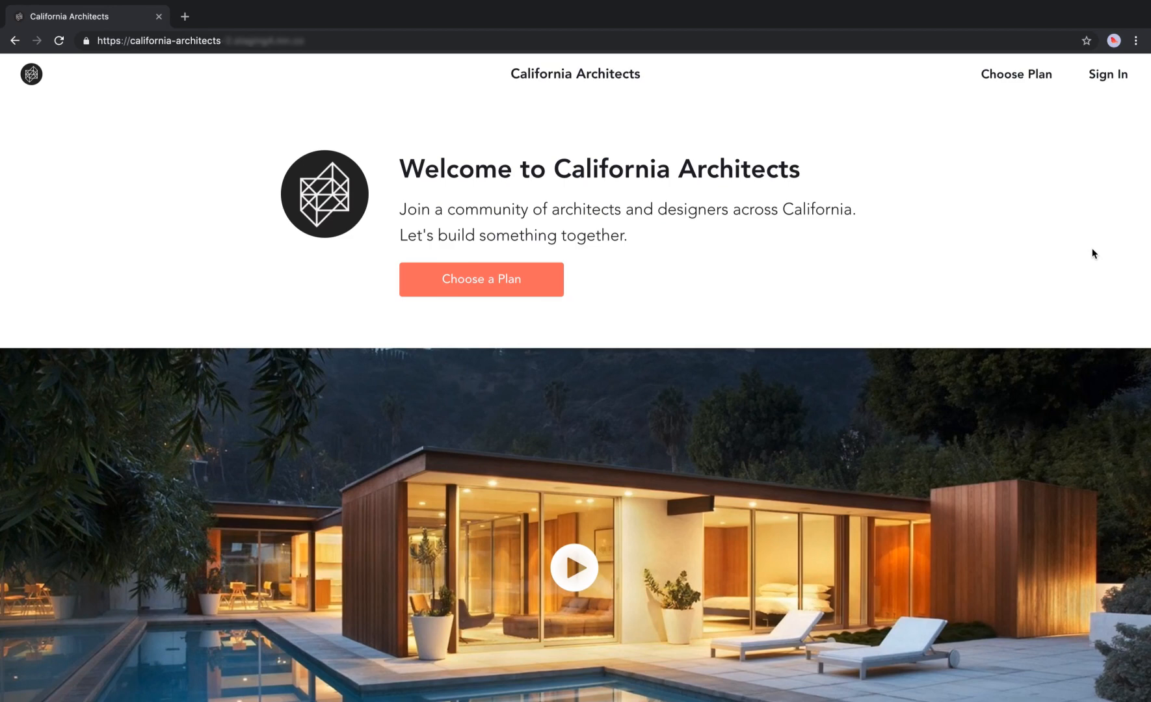
Scroll down to the membership plan cards: free, $249.99 3D Modeling Basics, $799.99 Premium.
scroll(1093, 254, "down", 7)
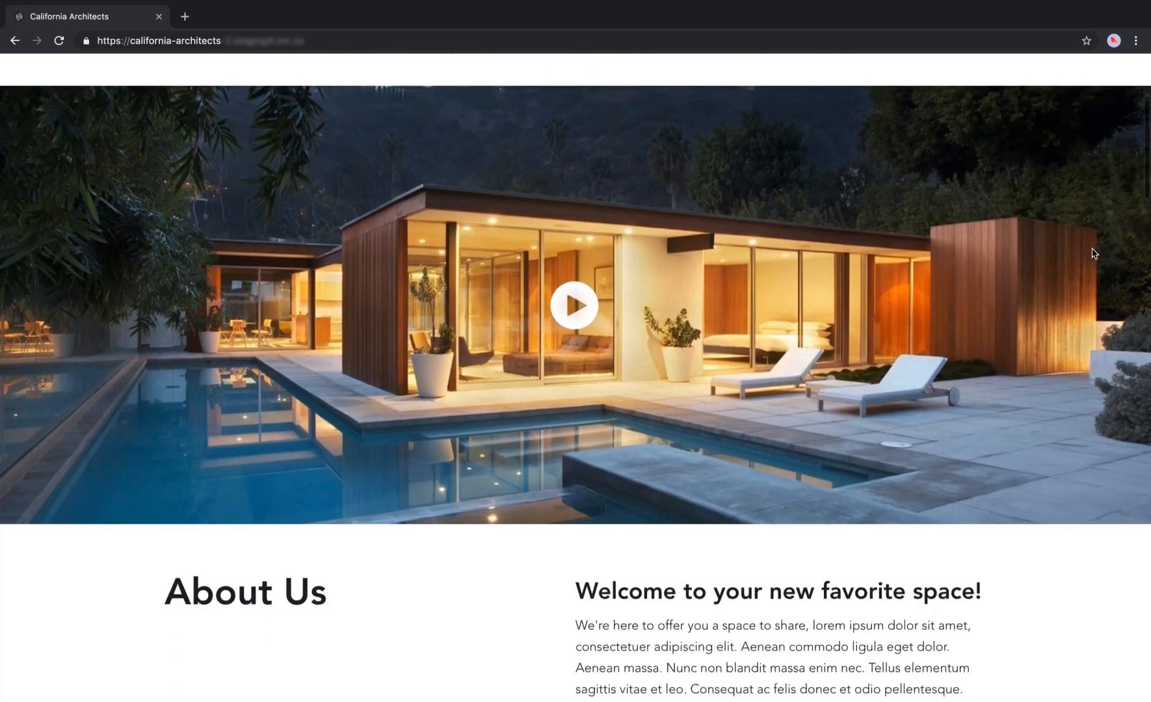
scroll(1093, 254, "down", 10)
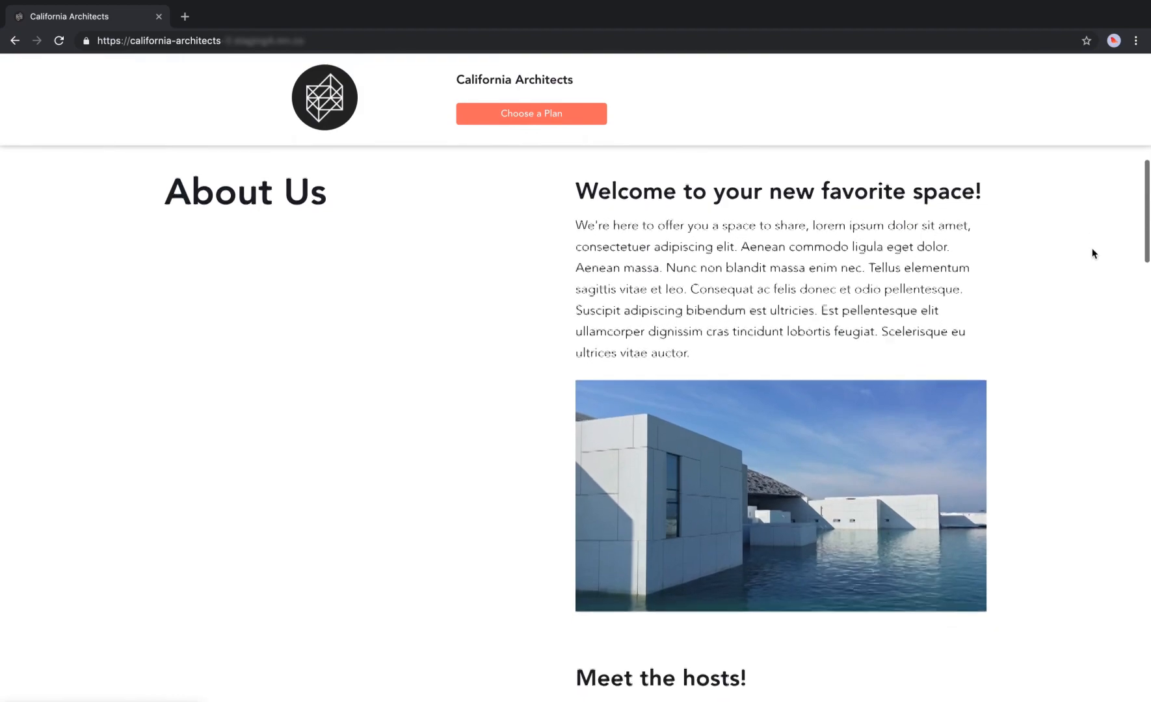
scroll(1092, 253, "down", 20)
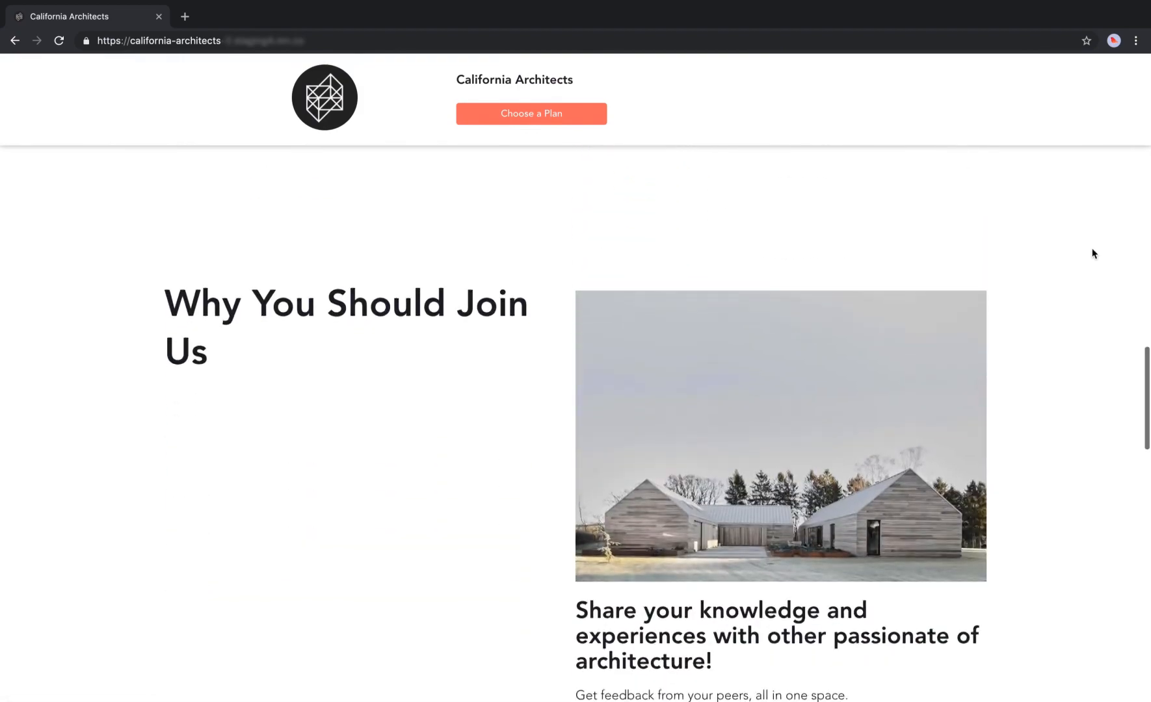
scroll(1092, 253, "down", 7)
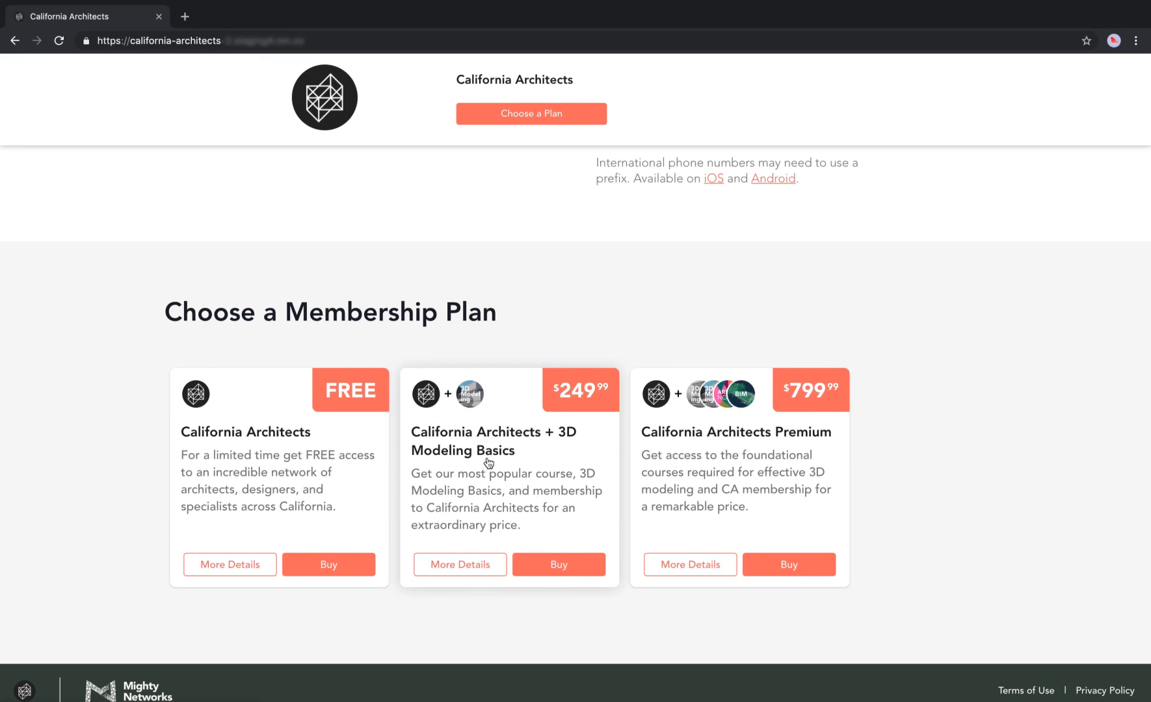
Open the $249.99 3D Modeling Basics plan details and expand its full description.
left_click(458, 569)
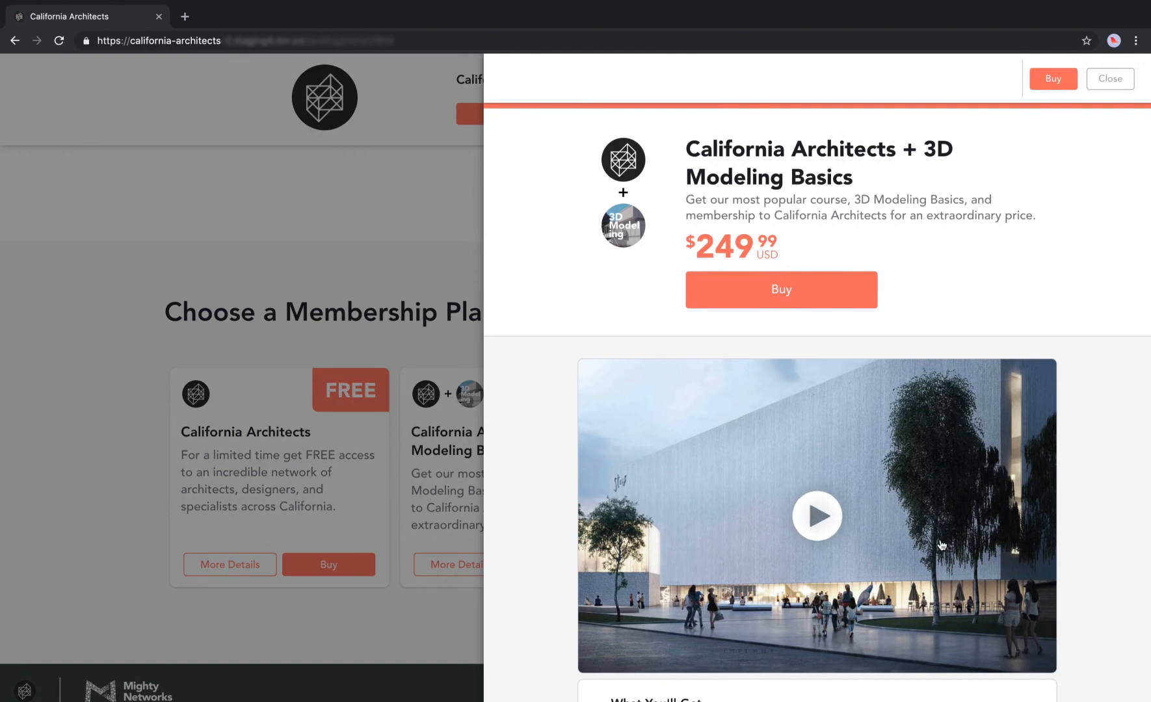
scroll(940, 545, "down", 5)
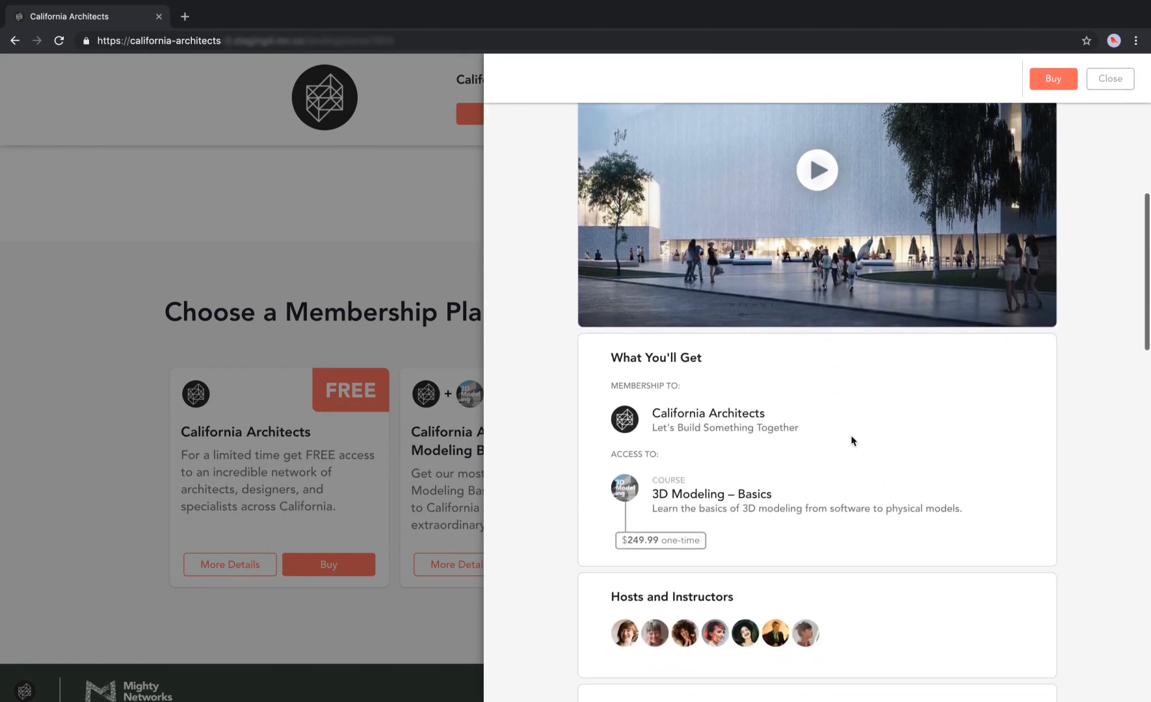
scroll(847, 538, "down", 3)
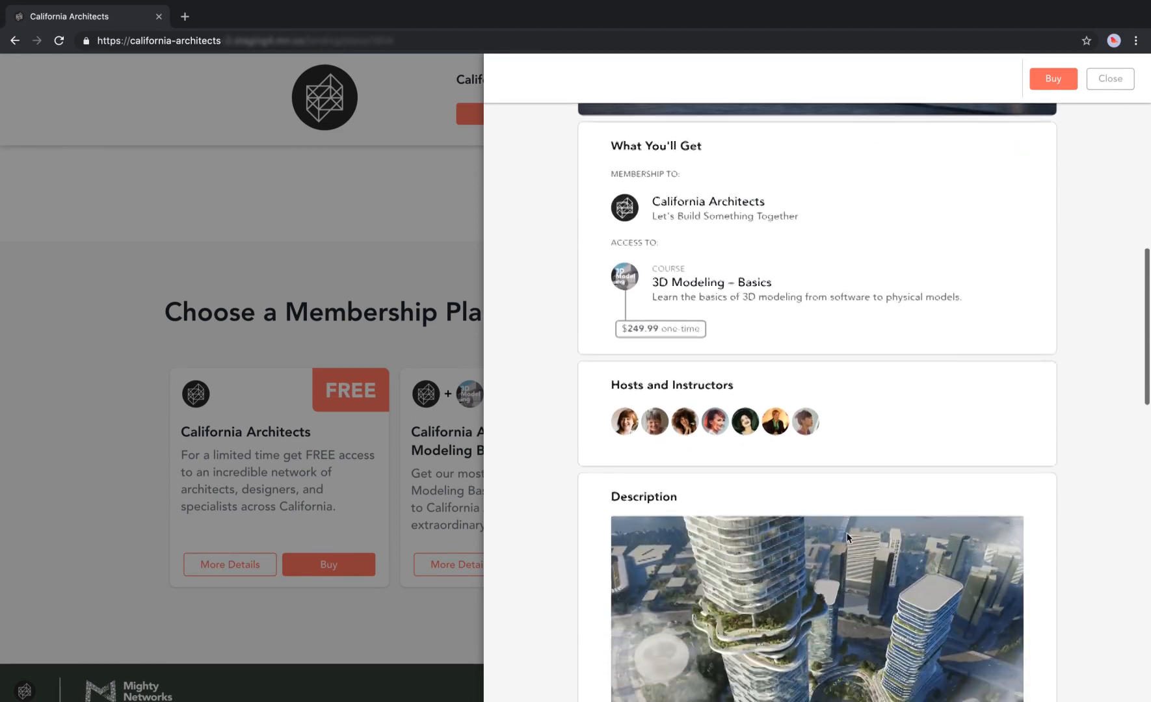
mouse_move(698, 413)
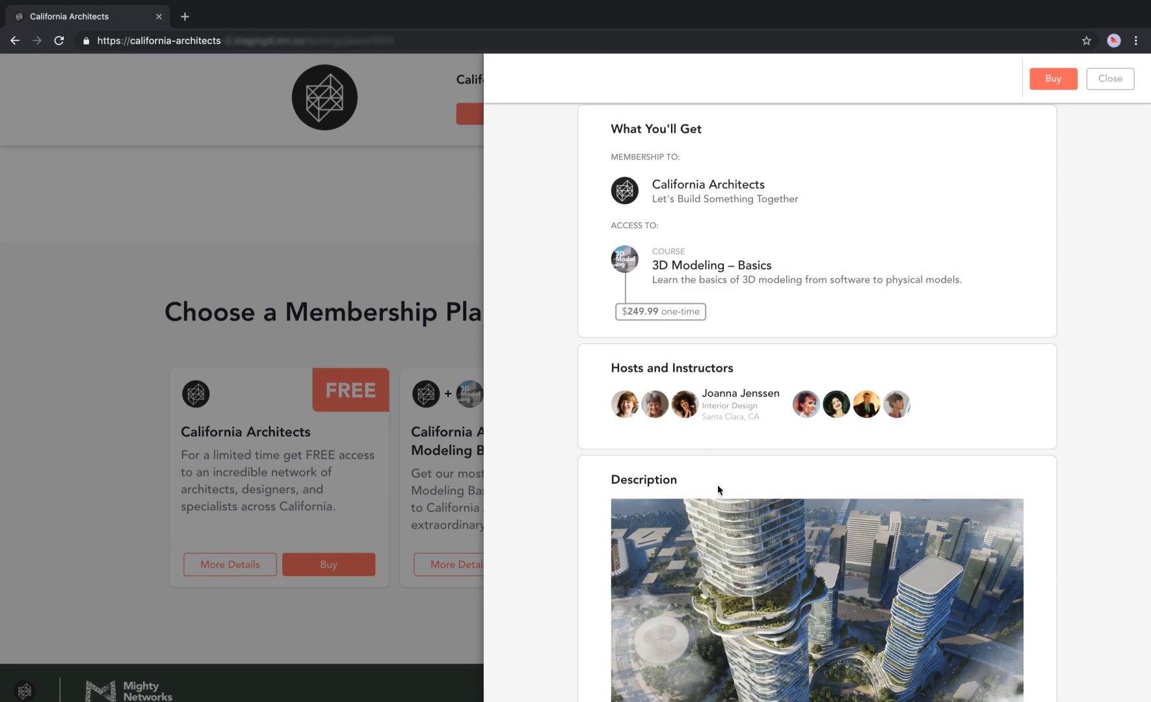
scroll(717, 486, "down", 5)
scroll(717, 484, "down", 10)
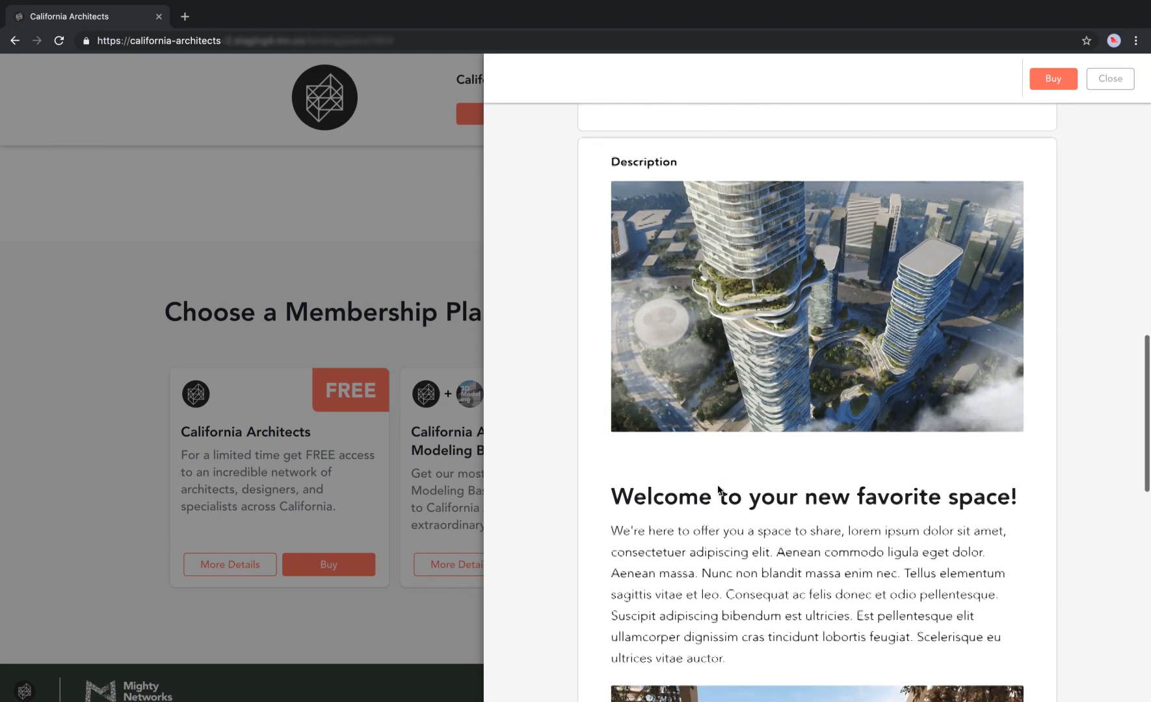
left_click(831, 320)
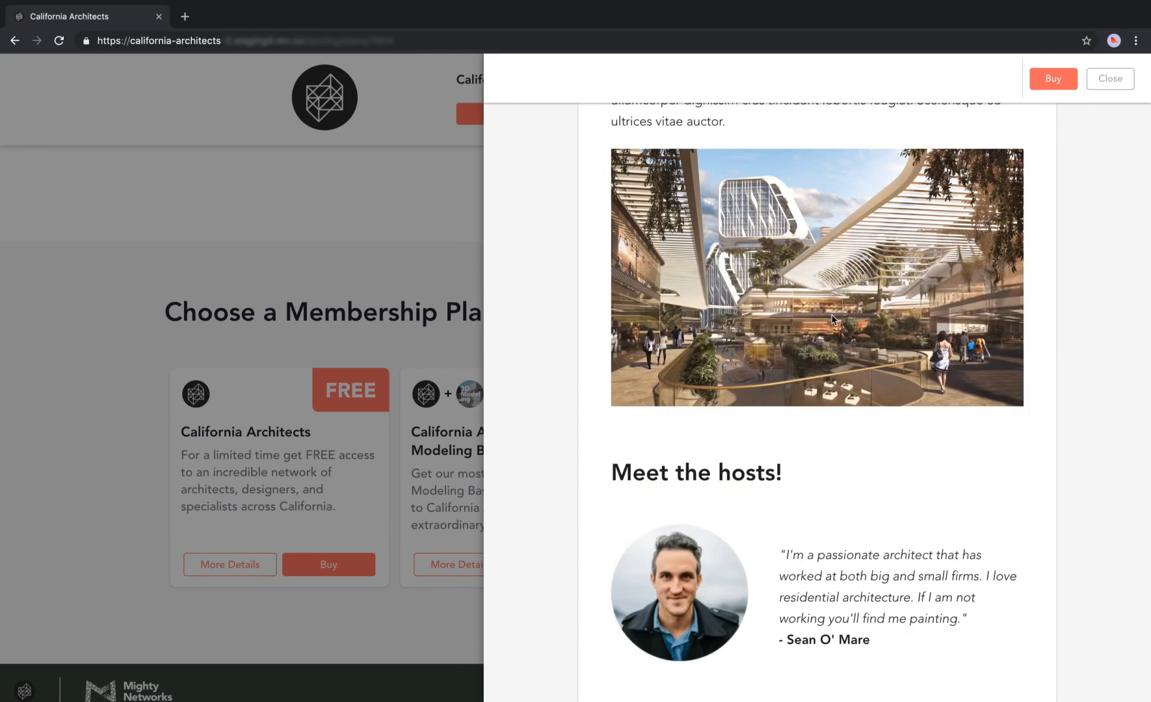
Scroll to the bottom of the plan details and choose Buy.
scroll(832, 417, "down", 8)
scroll(832, 420, "down", 12)
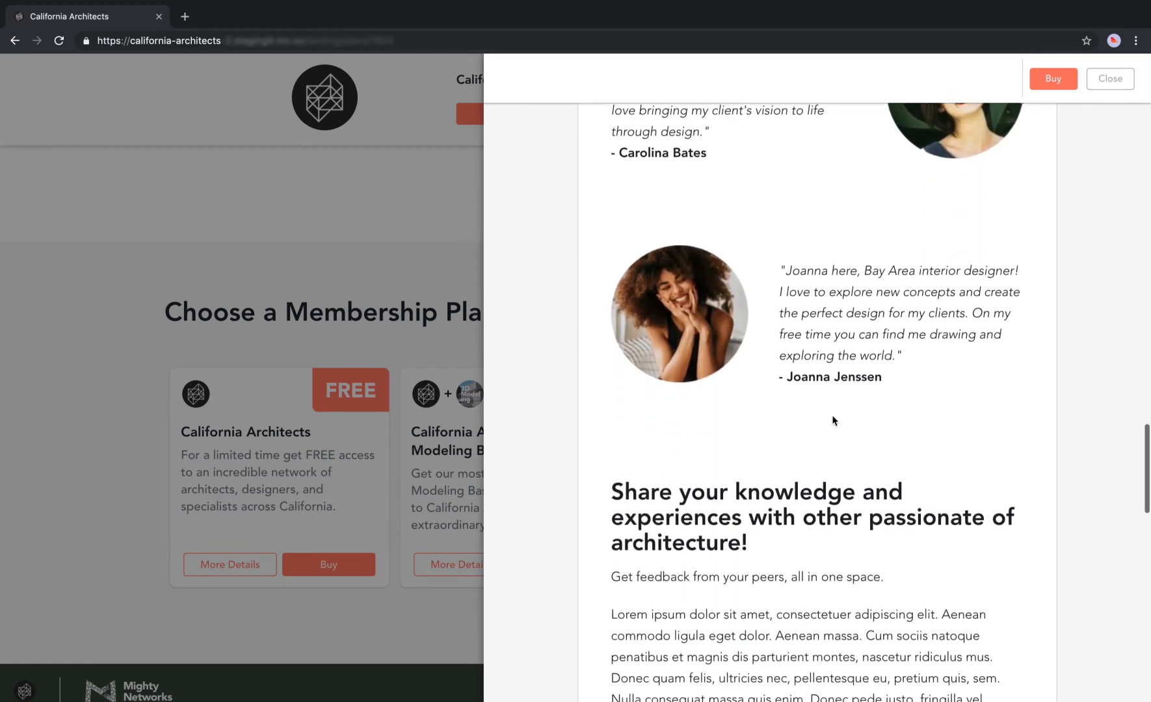
scroll(833, 420, "down", 10)
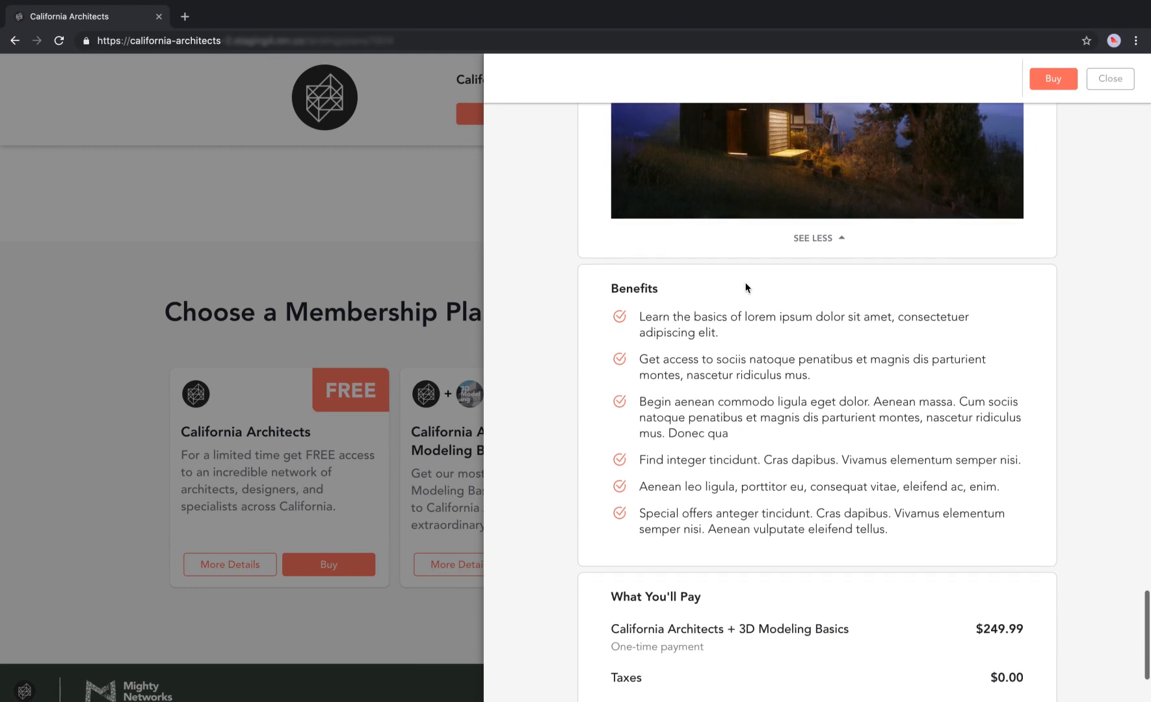
scroll(738, 512, "down", 2)
scroll(738, 514, "down", 2)
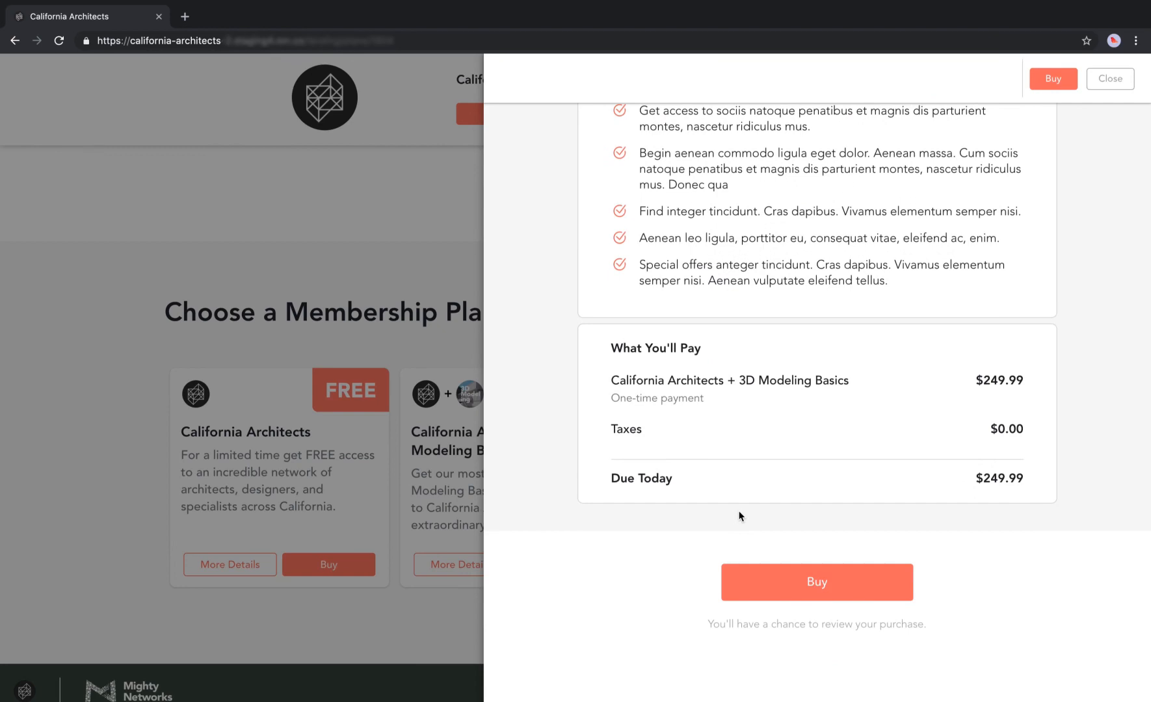
left_click(780, 582)
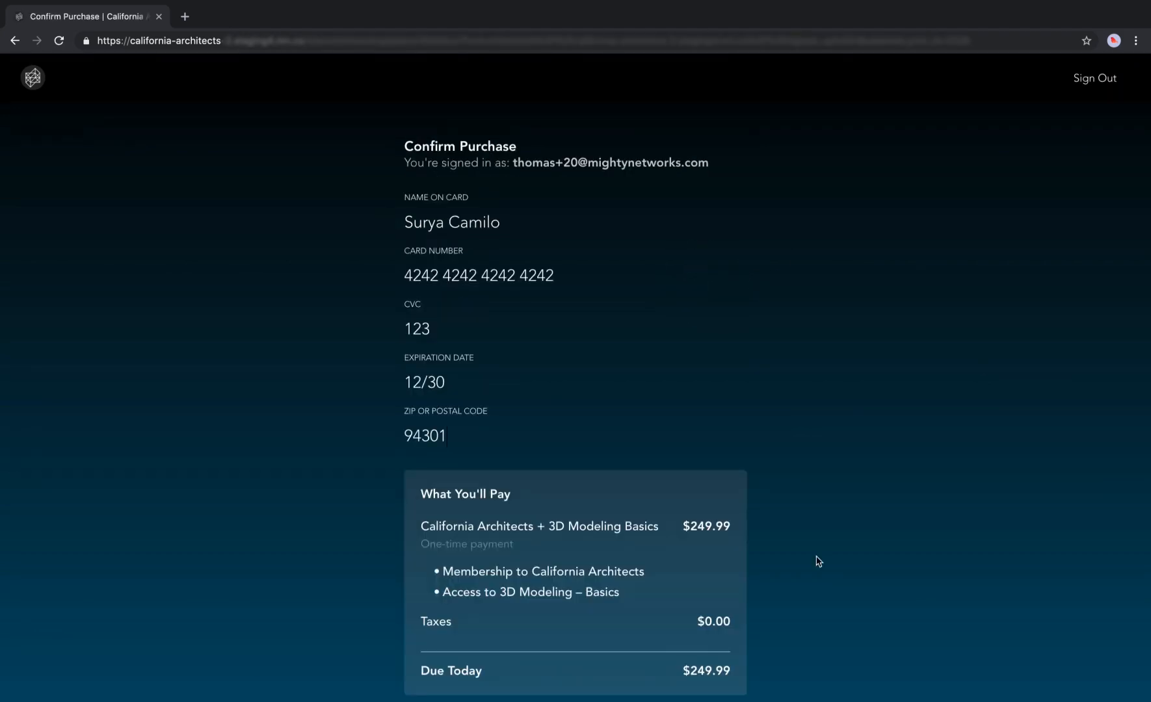
Confirm the $249.99 purchase using the filled-in card details.
scroll(817, 560, "down", 5)
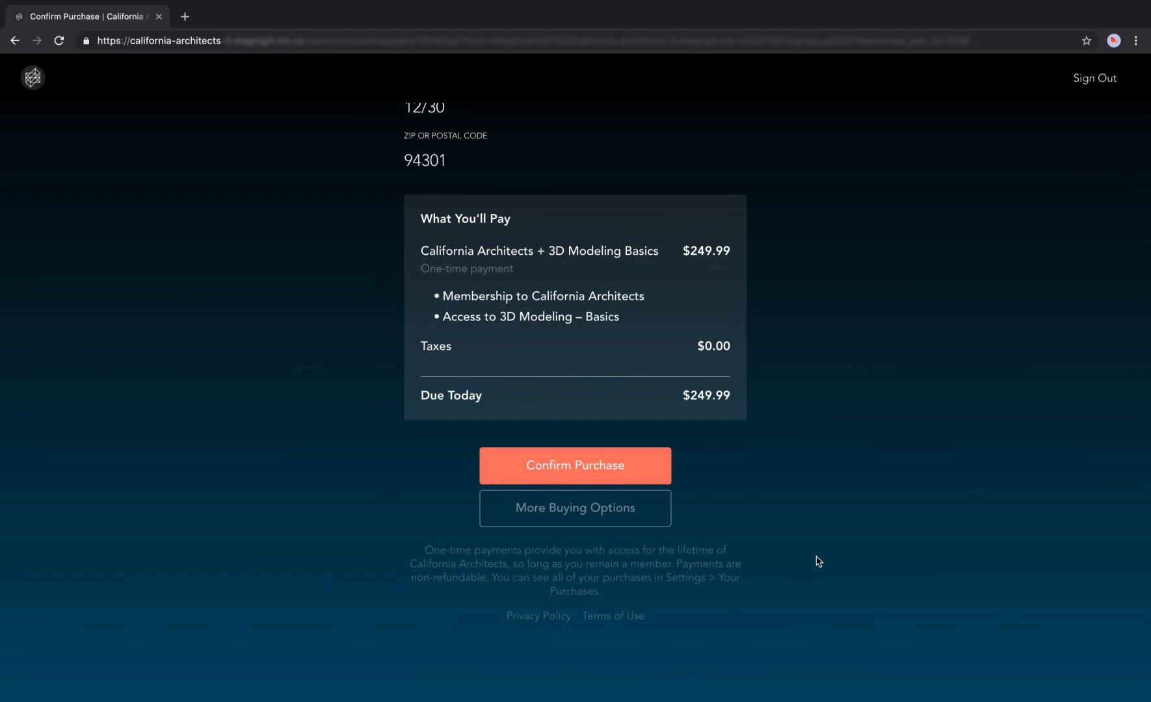
left_click(594, 466)
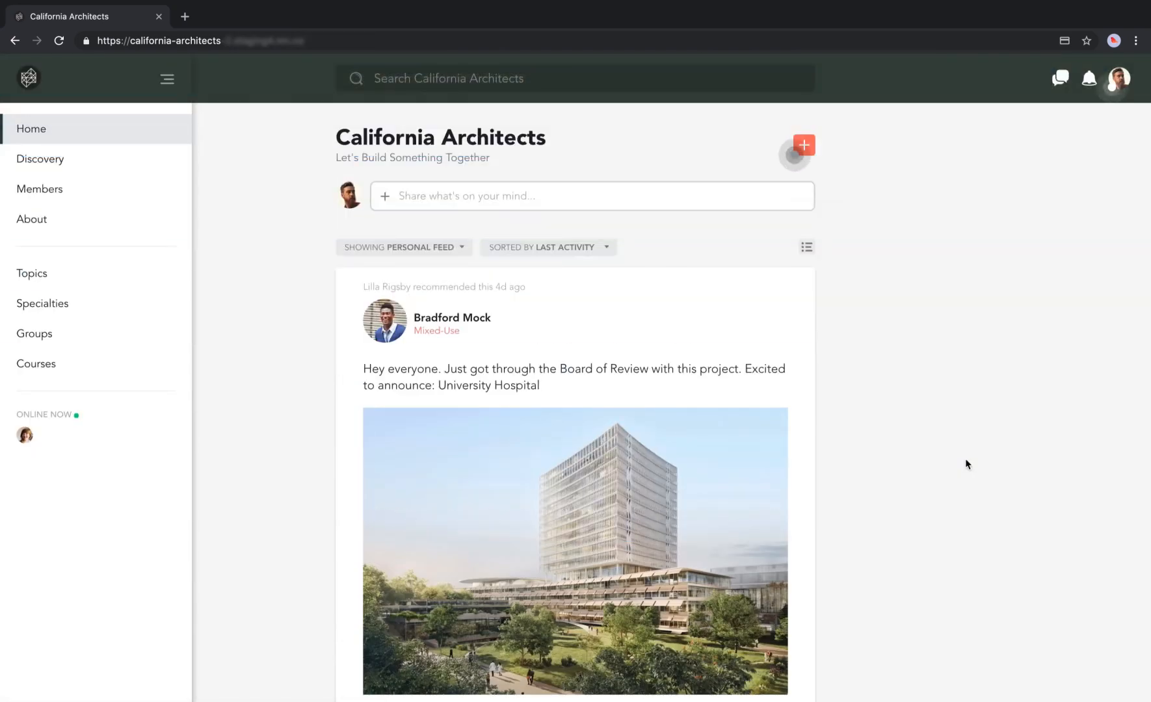
Dismiss the profile settings tip, then open and close the profile menu.
left_click(1113, 92)
left_click(974, 109)
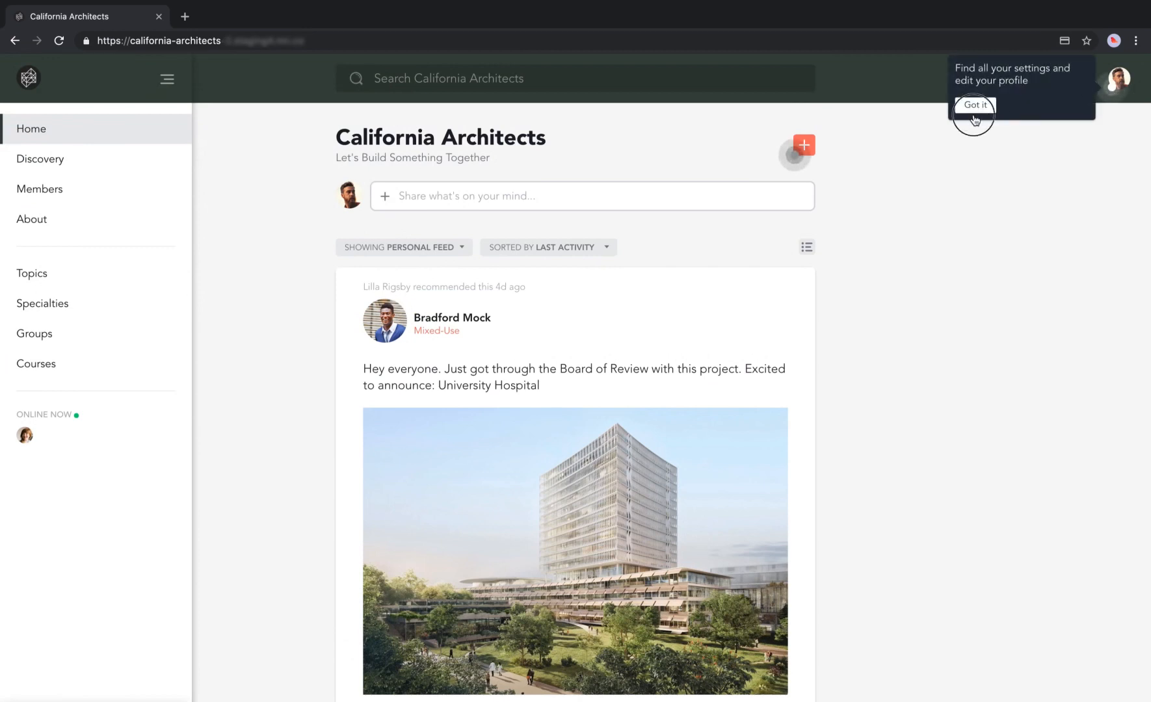
left_click(1119, 79)
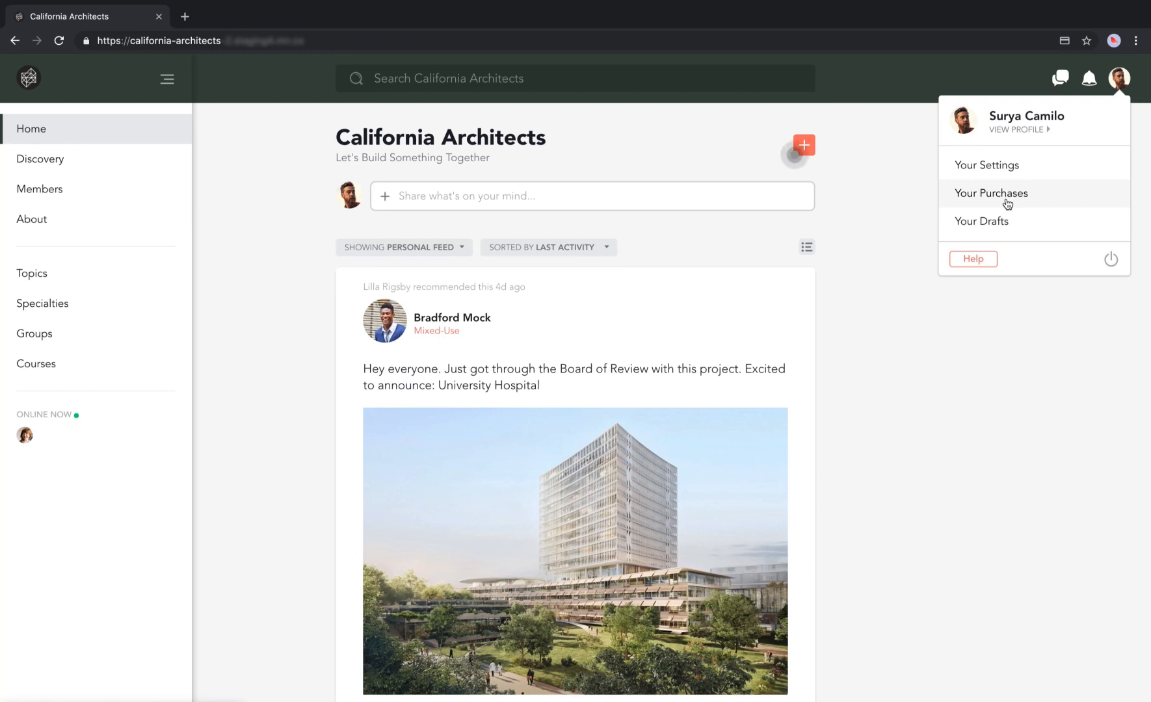
left_click(295, 291)
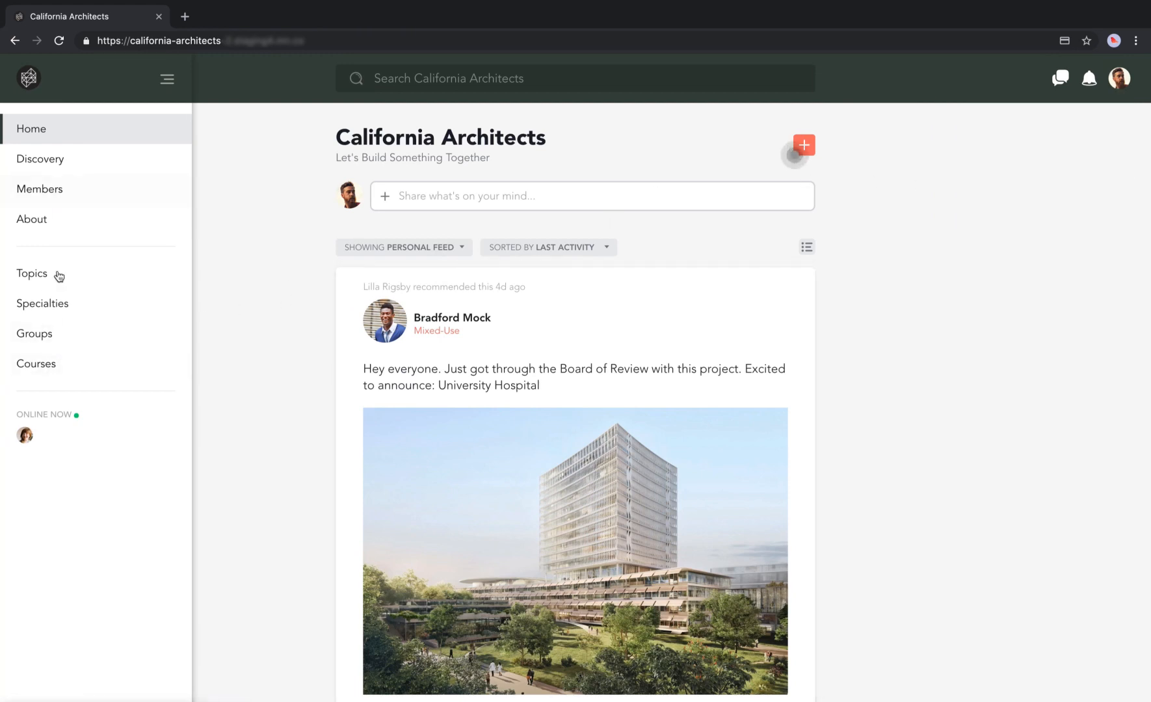
Go to Courses, filter to Yours, and open 3D Modeling – Basics.
left_click(52, 366)
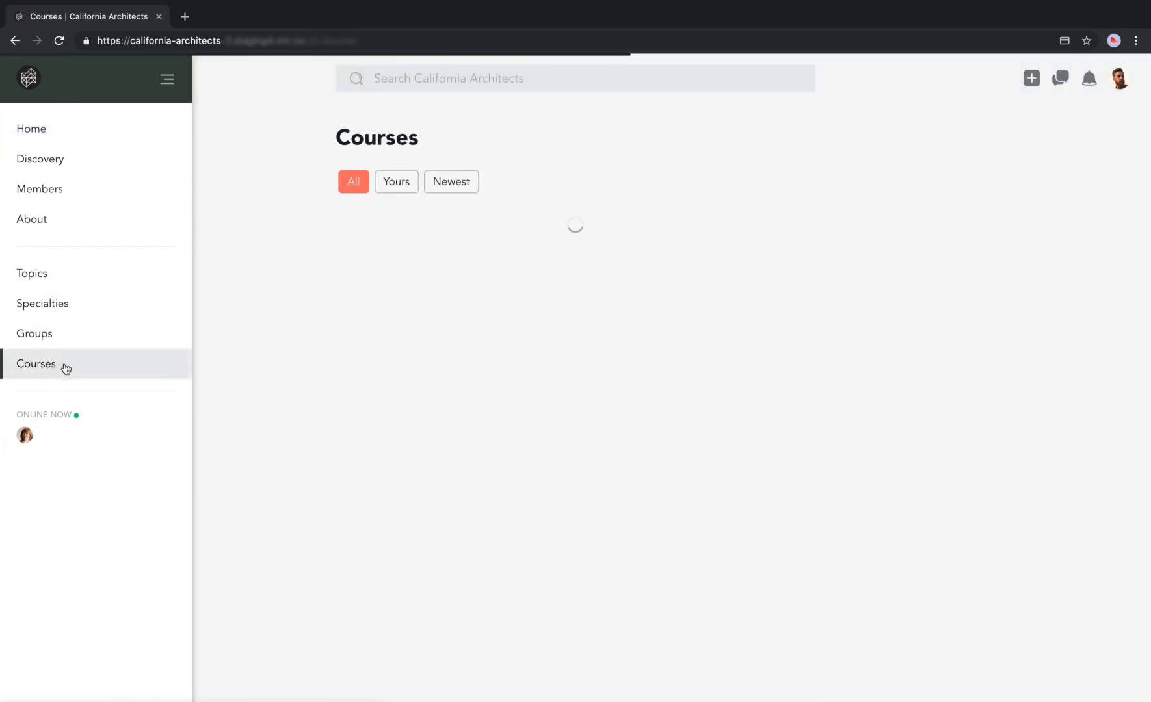
scroll(727, 368, "down", 6)
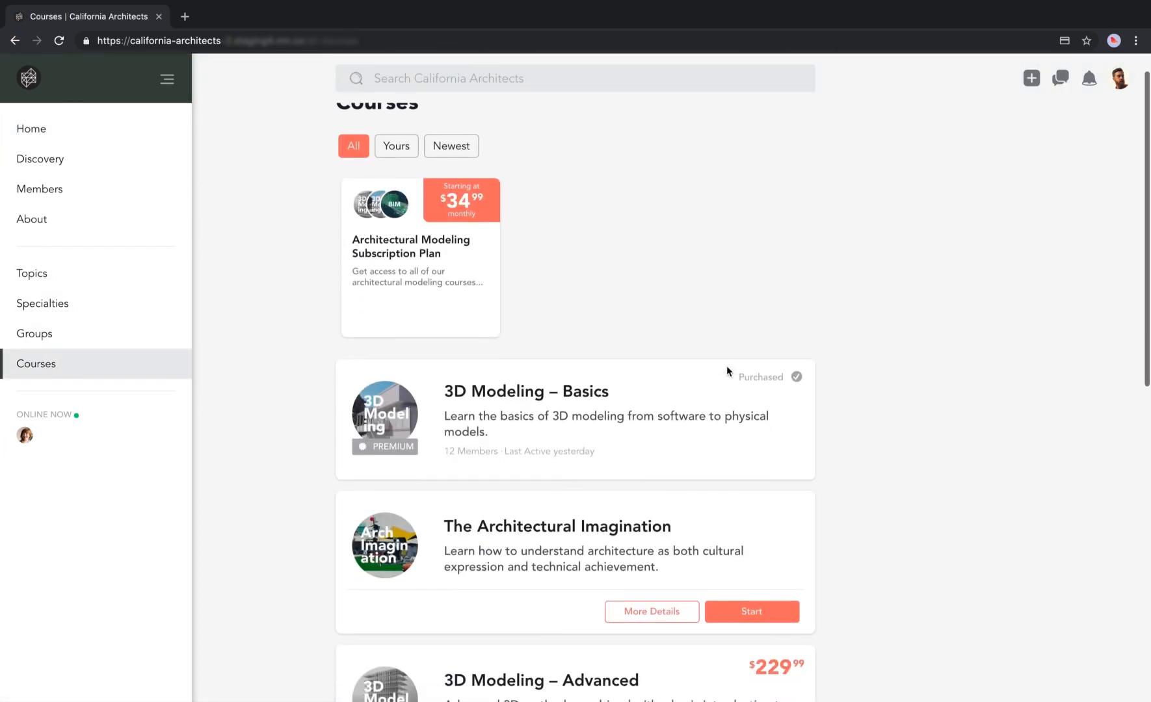
scroll(726, 364, "up", 6)
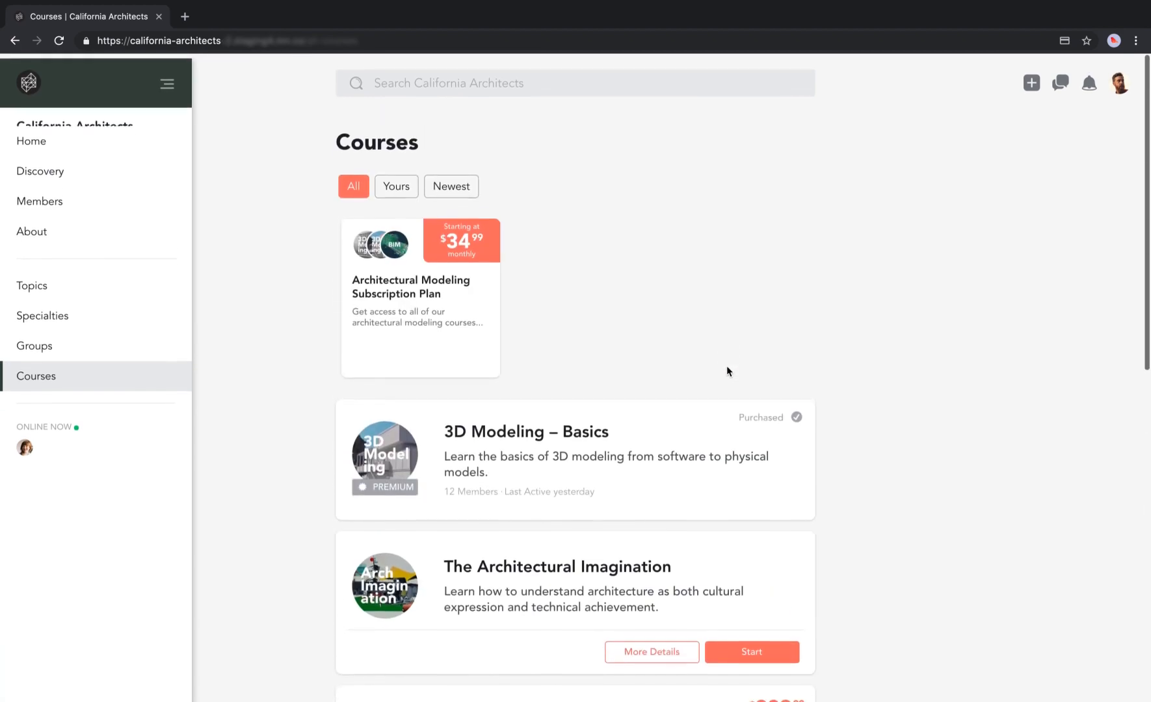
left_click(395, 186)
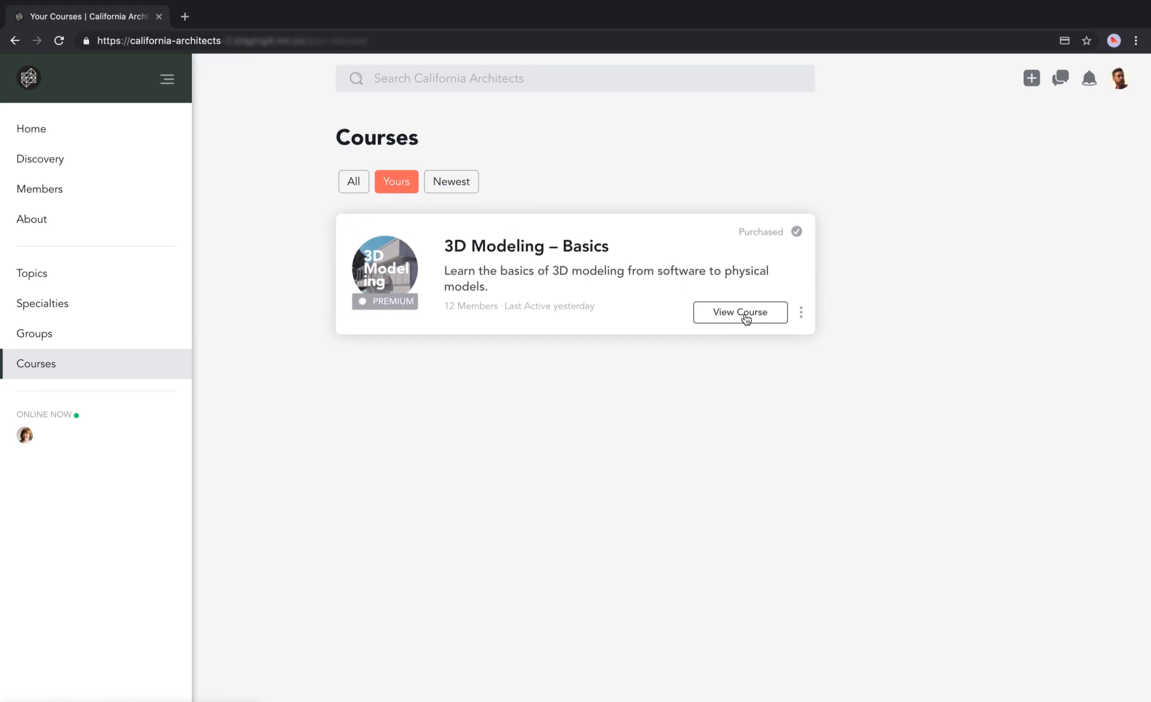
left_click(745, 314)
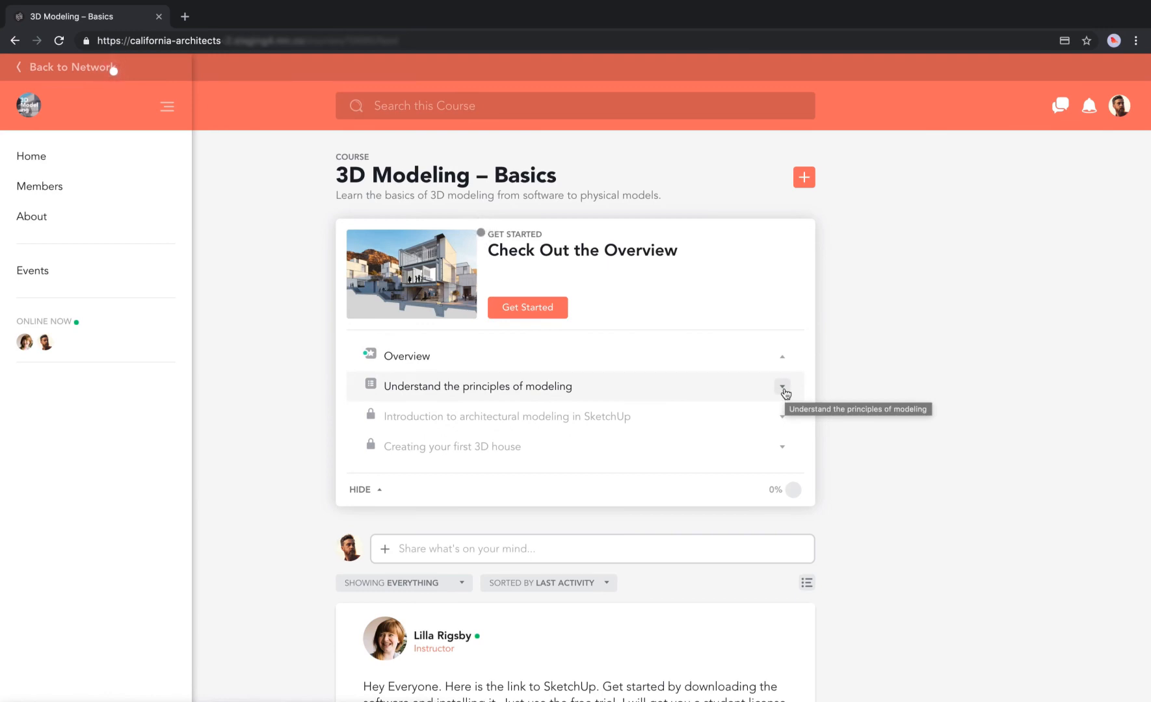
Expand the 'Understand the principles of modeling' section and scroll through the course feed.
left_click(782, 388)
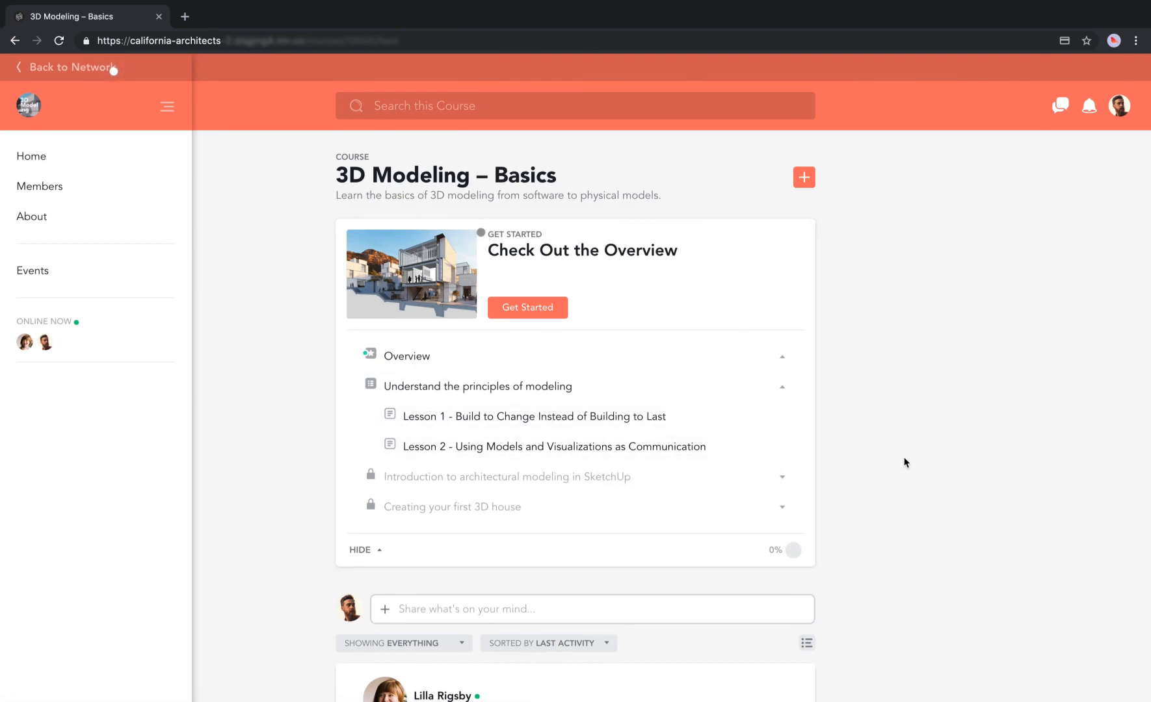
scroll(903, 463, "down", 3)
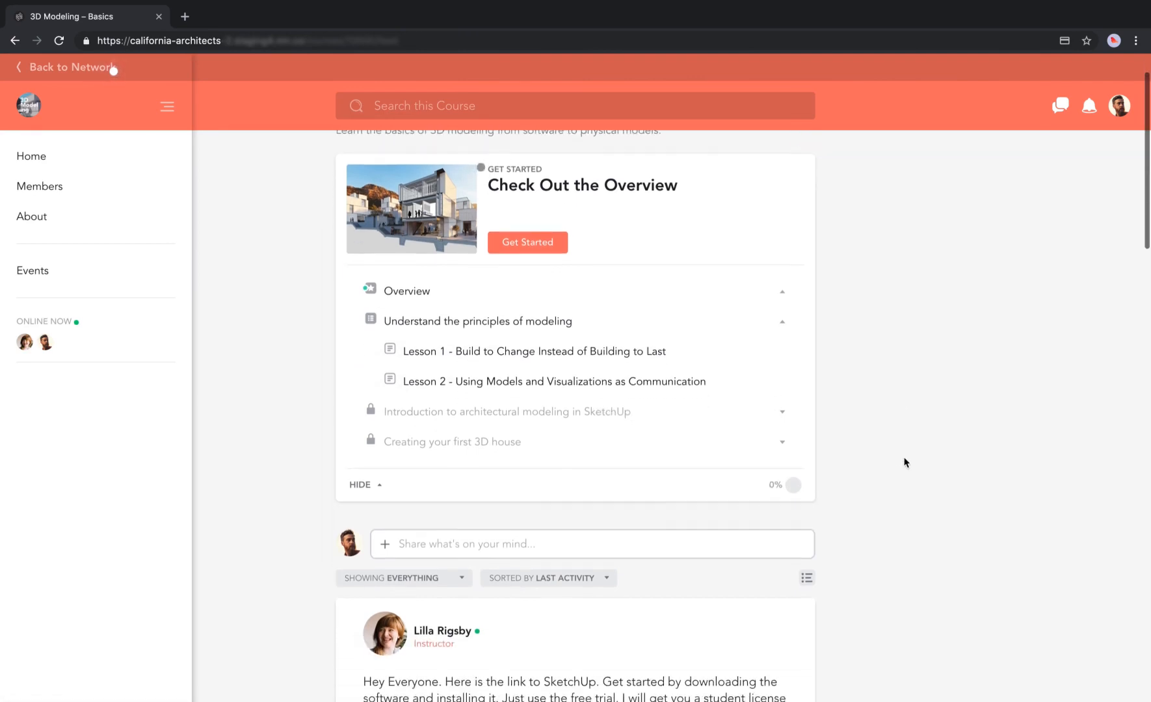
scroll(903, 462, "down", 5)
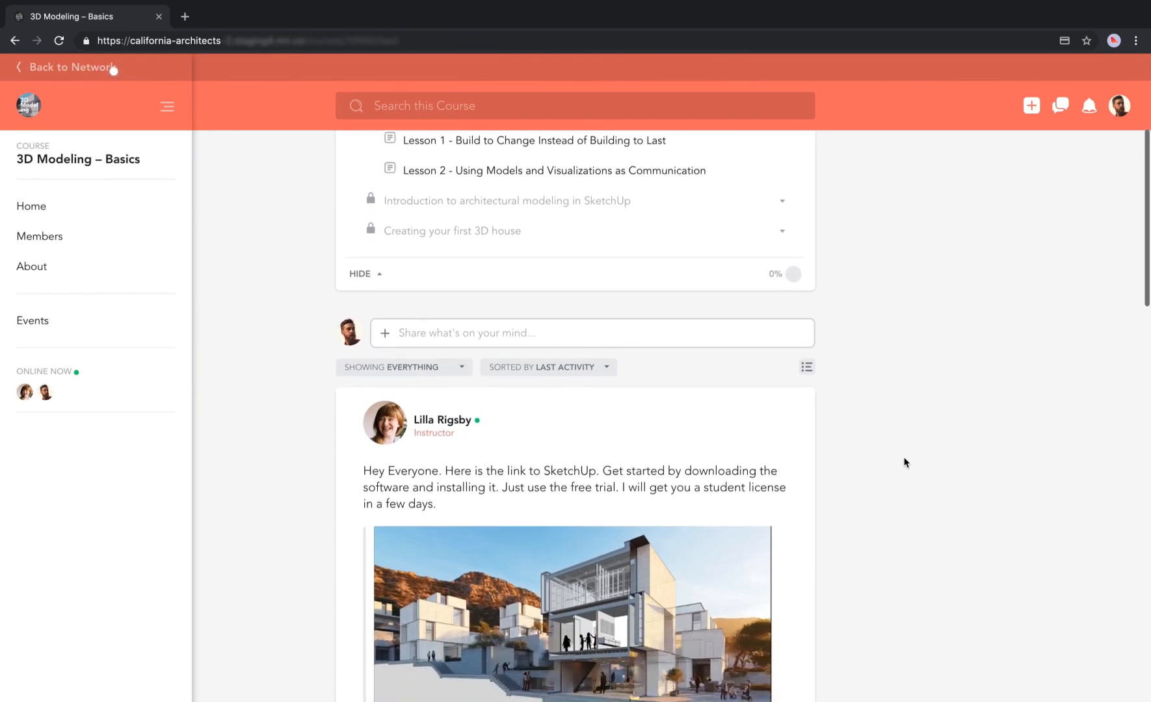
scroll(904, 462, "down", 10)
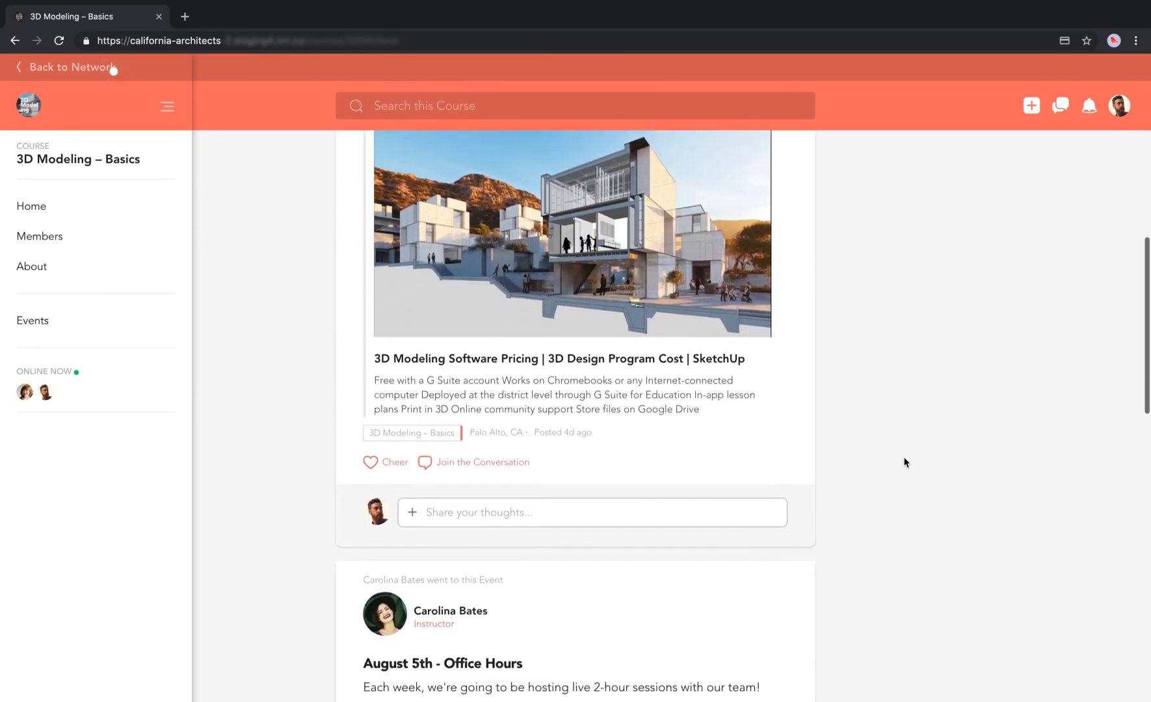
scroll(904, 462, "down", 8)
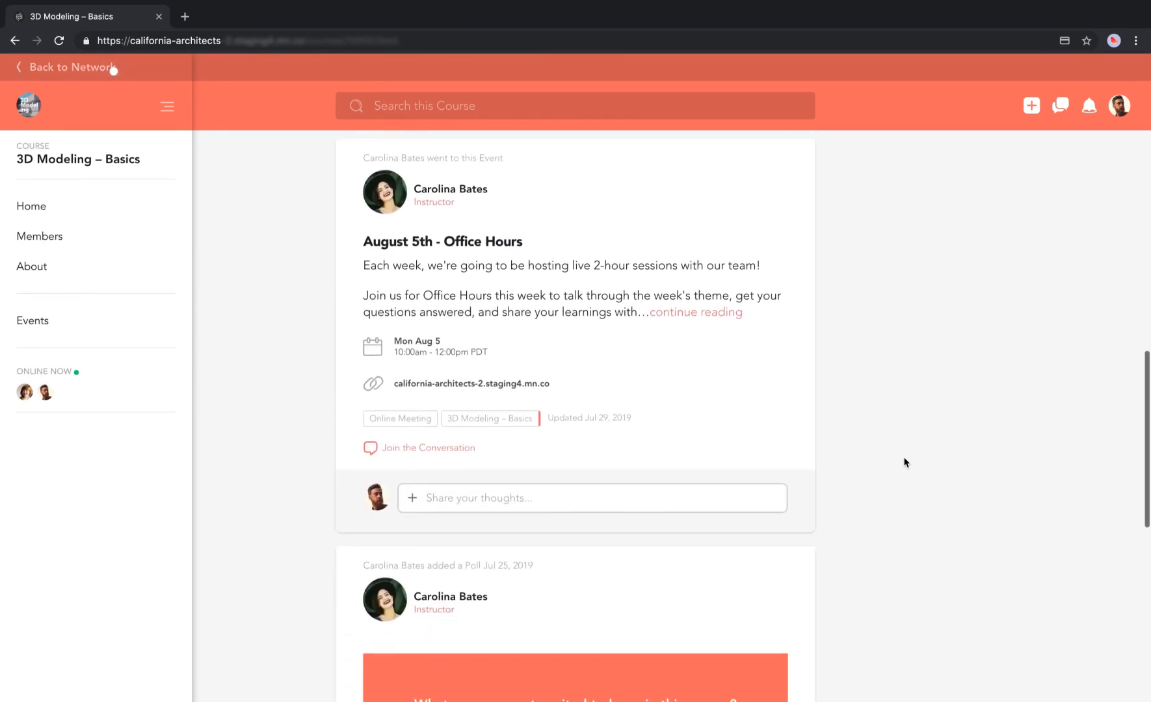
scroll(903, 462, "down", 6)
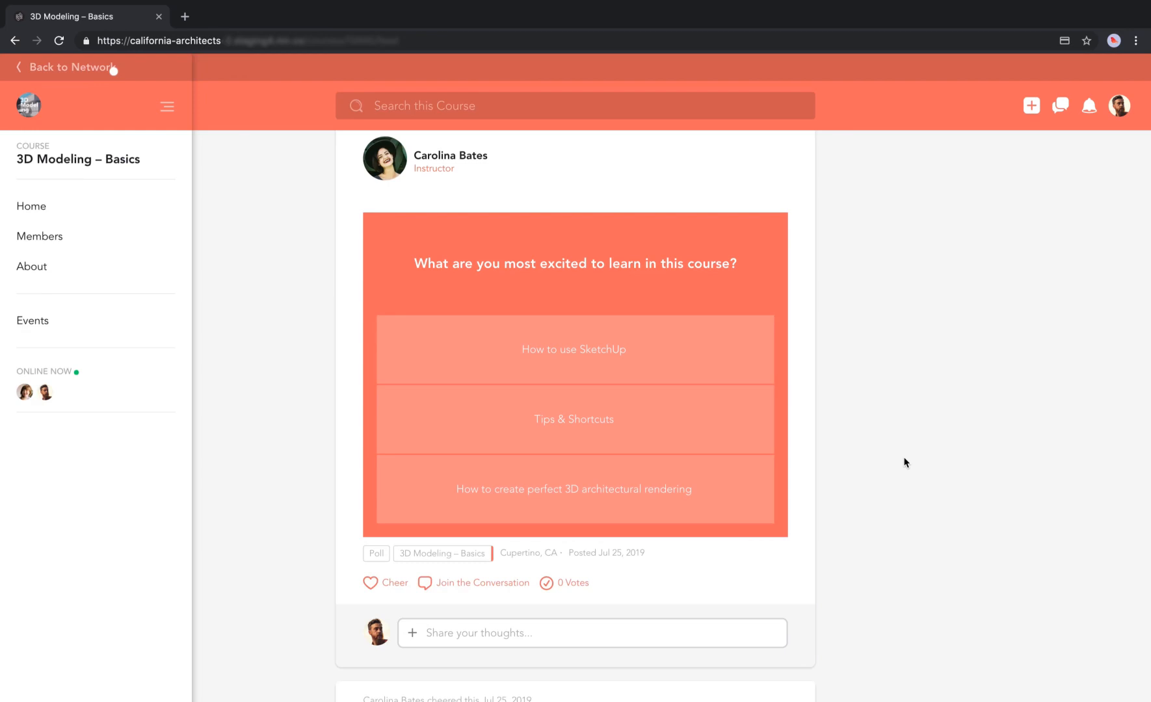
Scroll back to the top and start the 'Check Out the Overview' card.
scroll(903, 462, "up", 6)
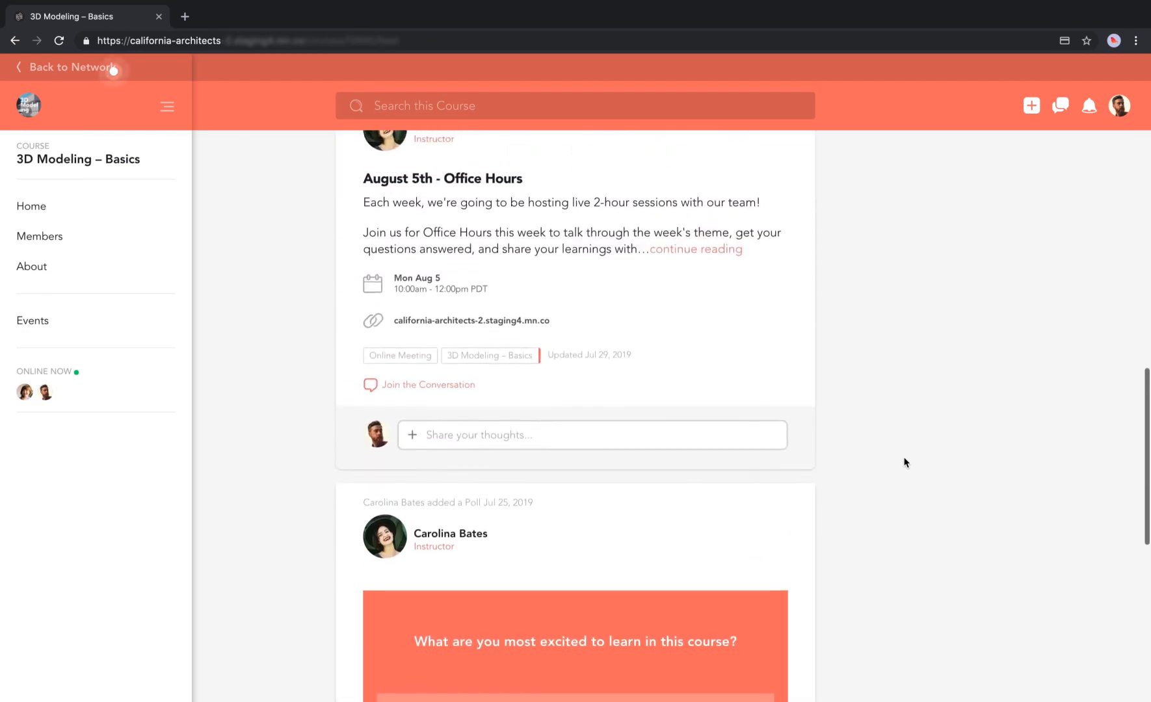
scroll(904, 462, "up", 3)
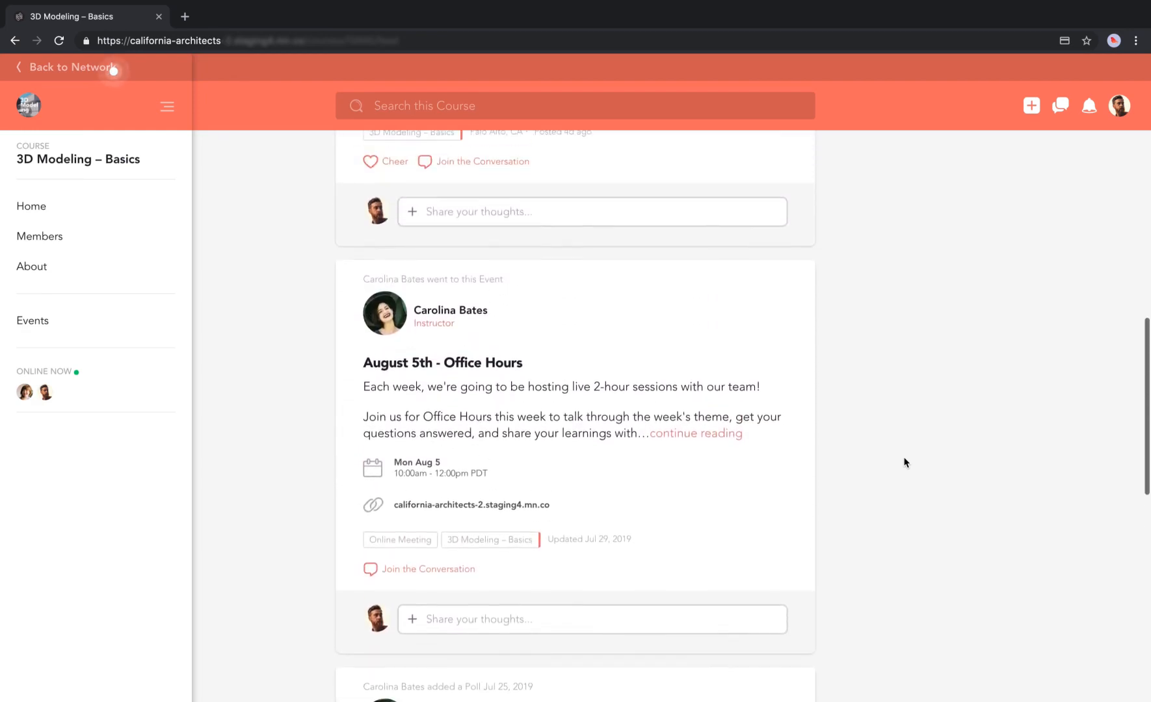
scroll(904, 462, "up", 4)
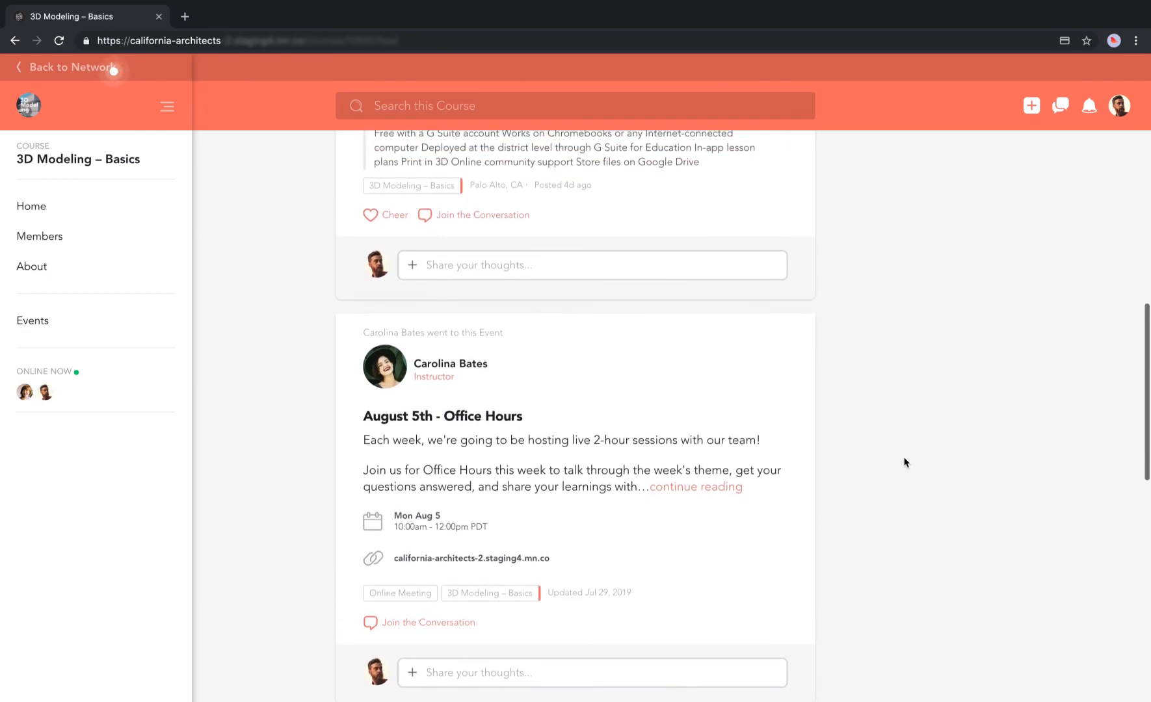
scroll(903, 462, "up", 4)
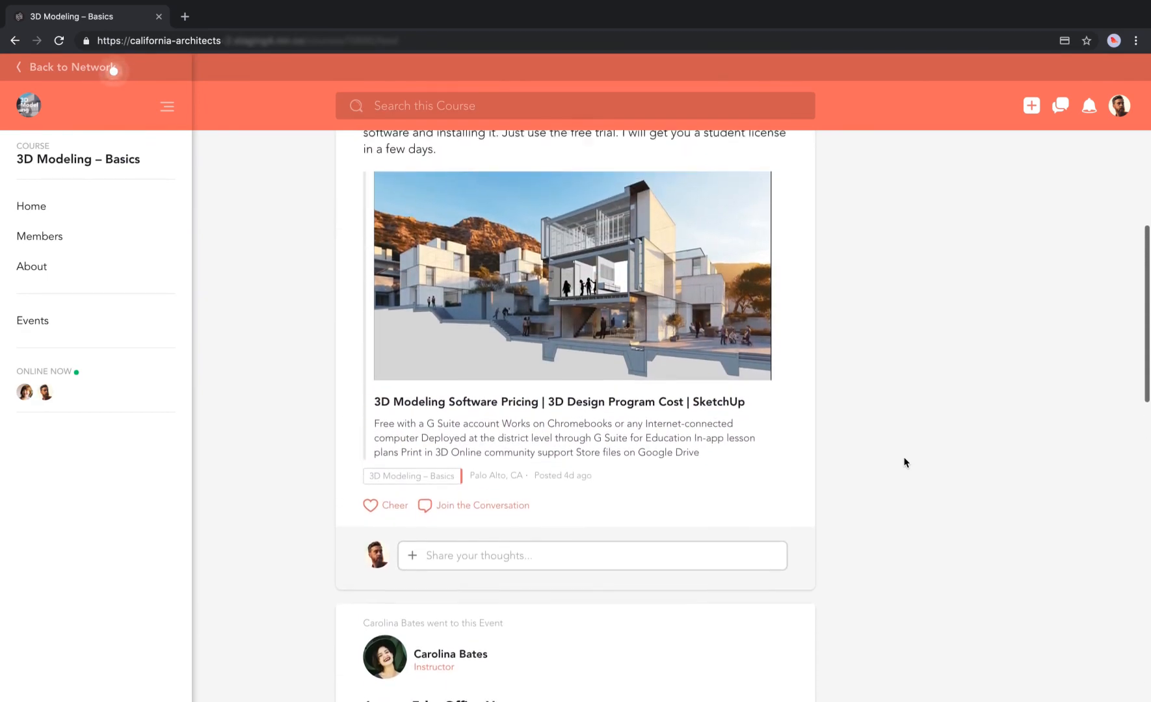
scroll(903, 462, "up", 4)
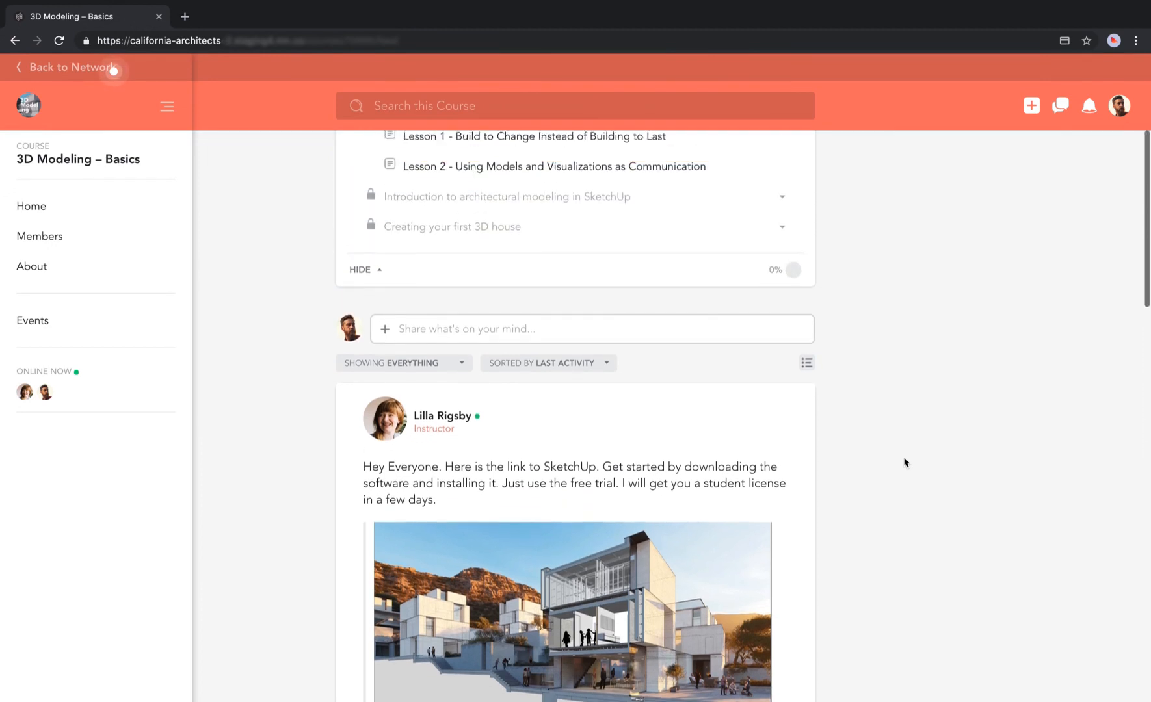
scroll(904, 462, "up", 3)
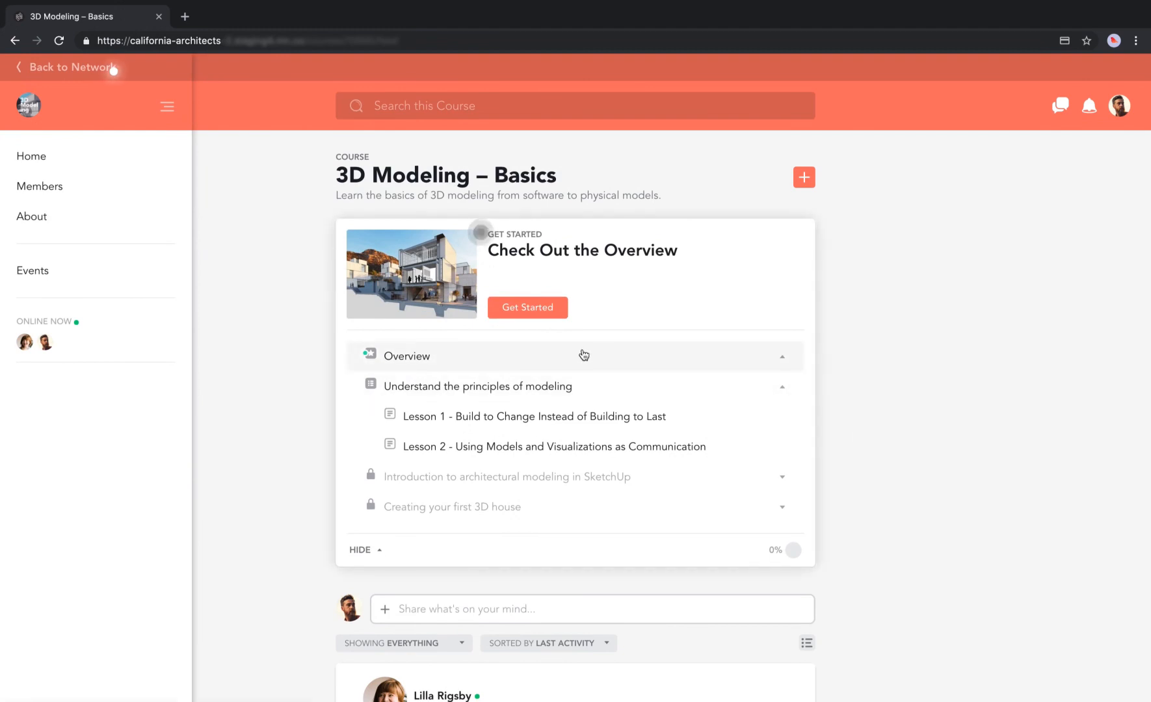
left_click(533, 310)
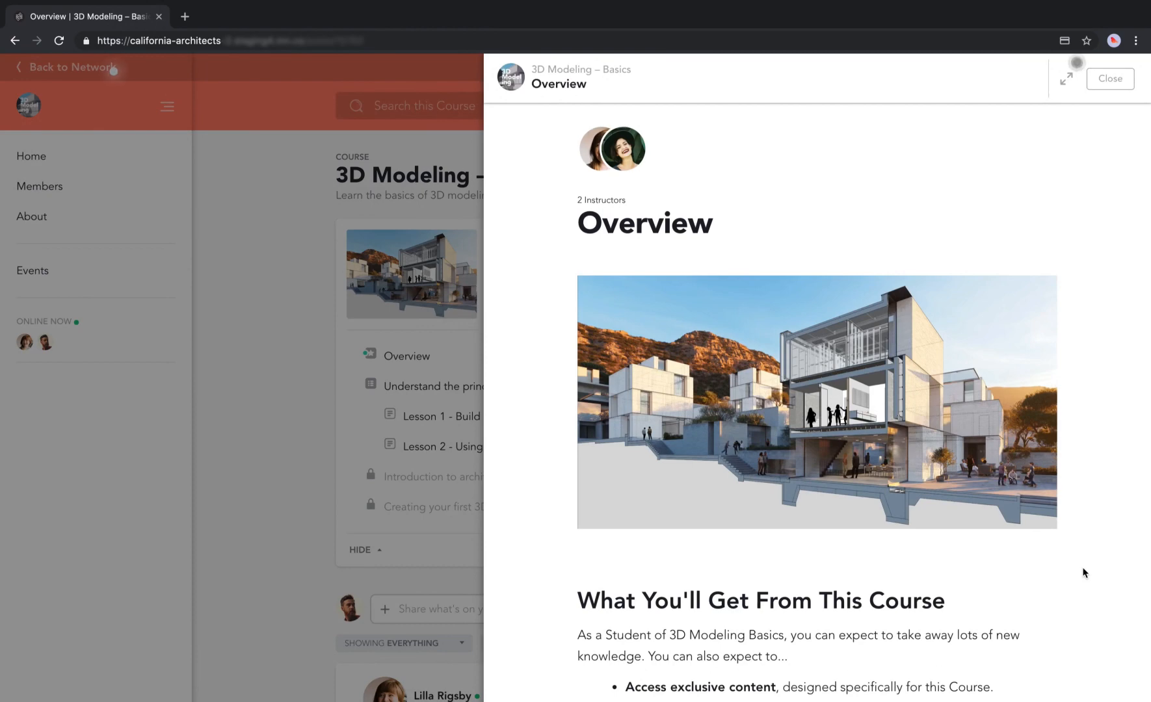
Dismiss the expand-course tip and expand the course Overview to full width.
scroll(1083, 571, "down", 2)
scroll(1082, 573, "down", 15)
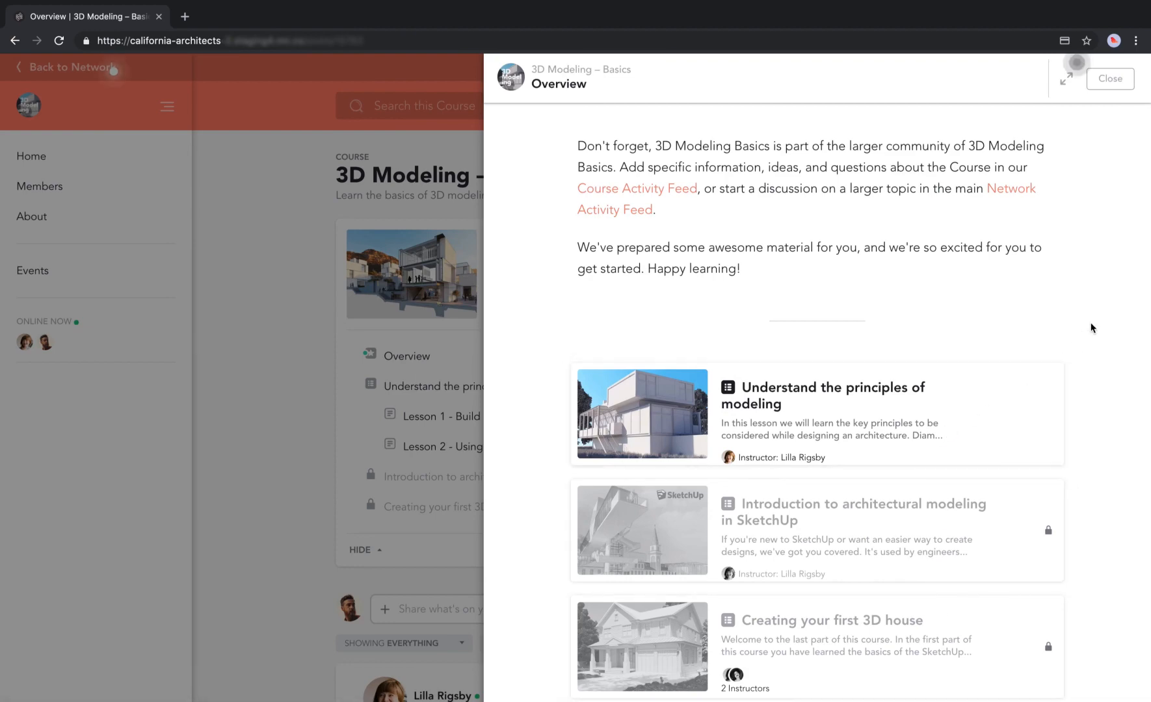
scroll(1091, 327, "up", 3)
scroll(1092, 327, "up", 12)
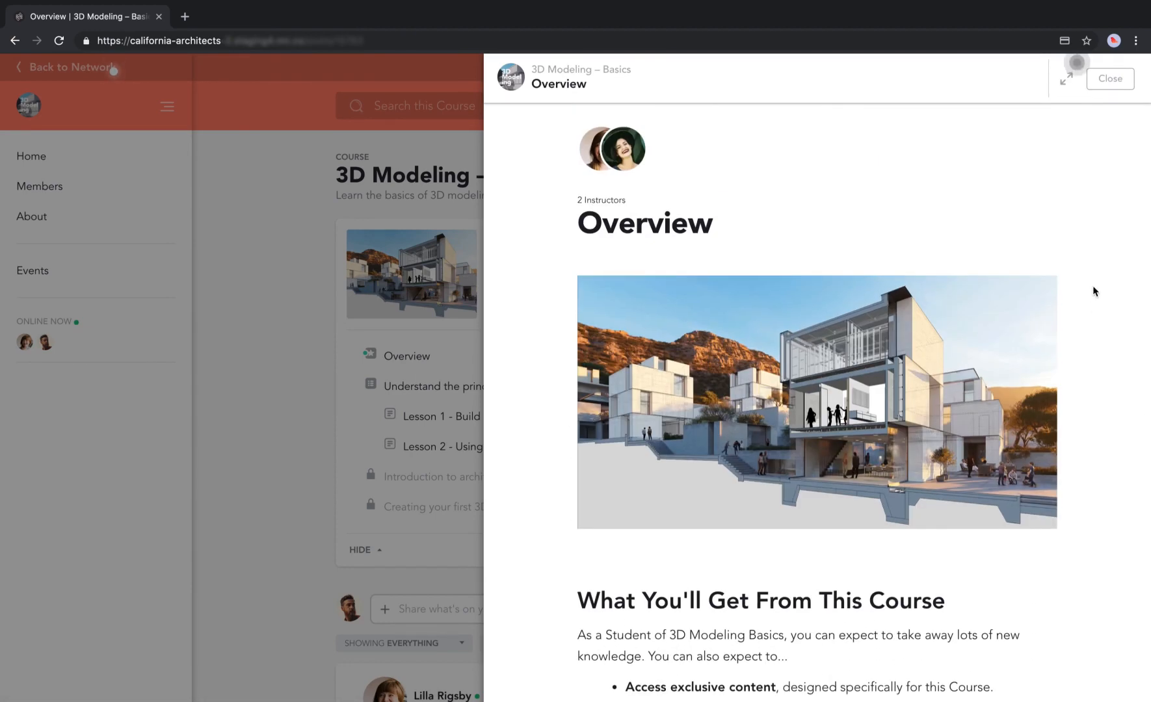
left_click(1077, 70)
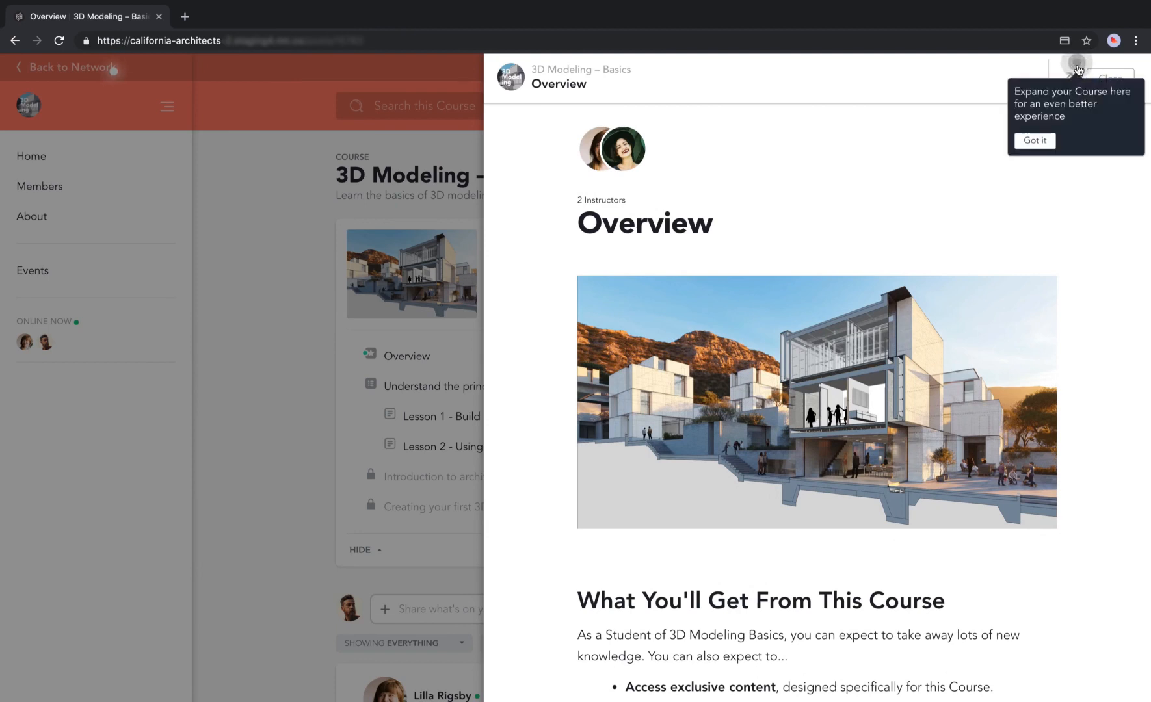
left_click(1038, 142)
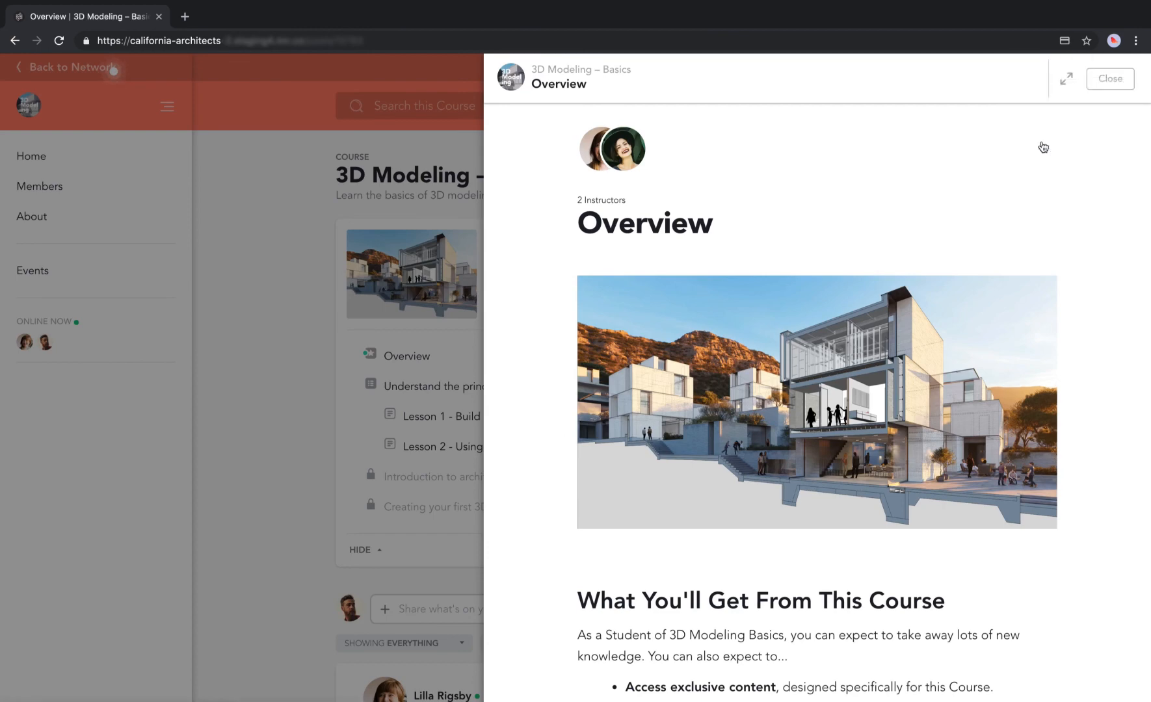
left_click(1065, 79)
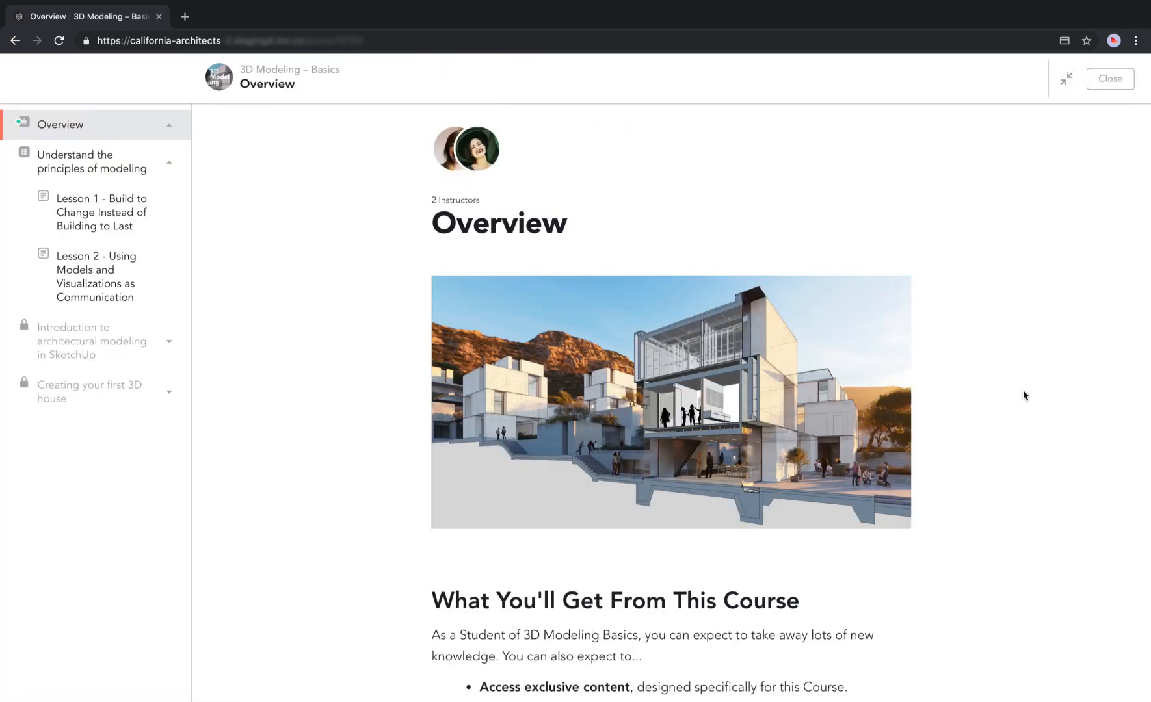
Scroll through the Overview's three section cards, including the locked SketchUp and 3D house sections.
scroll(1023, 394, "down", 15)
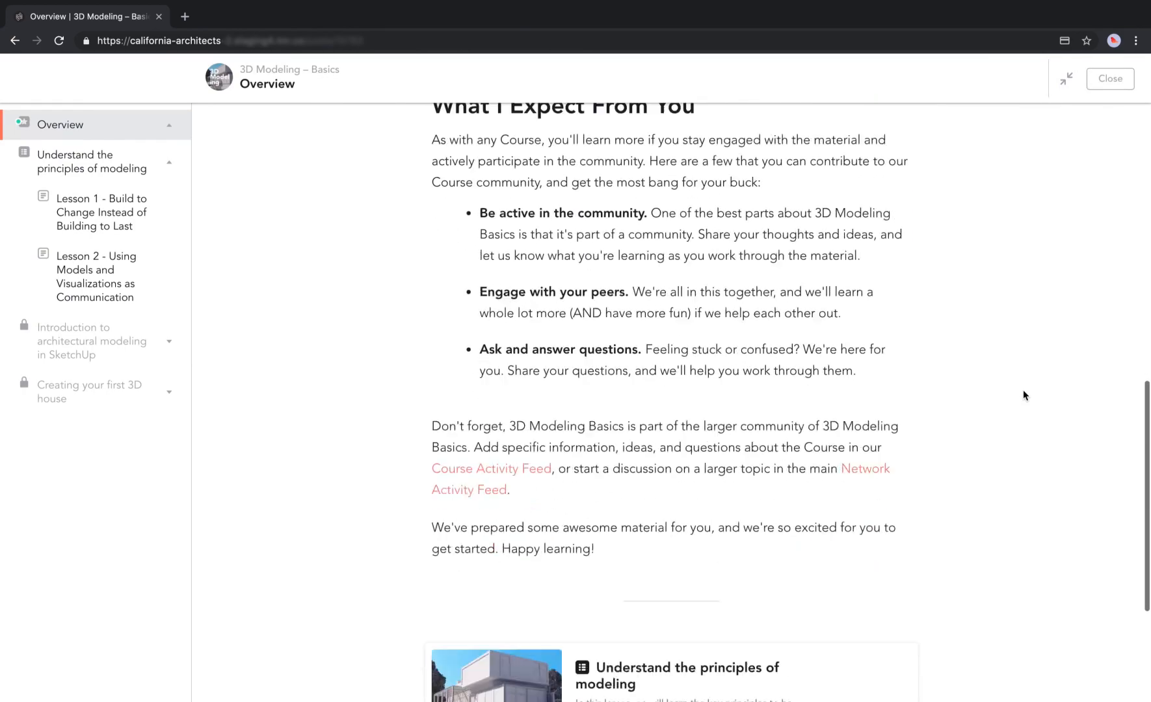
scroll(1023, 392, "up", 15)
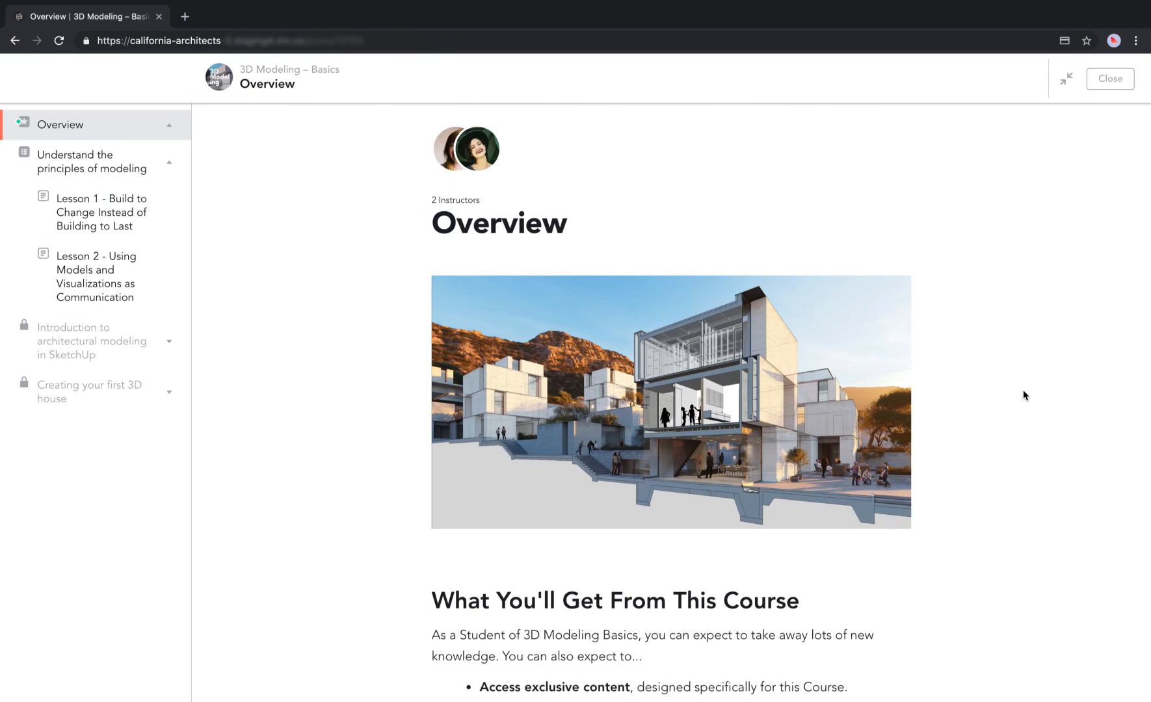
scroll(1024, 390, "down", 5)
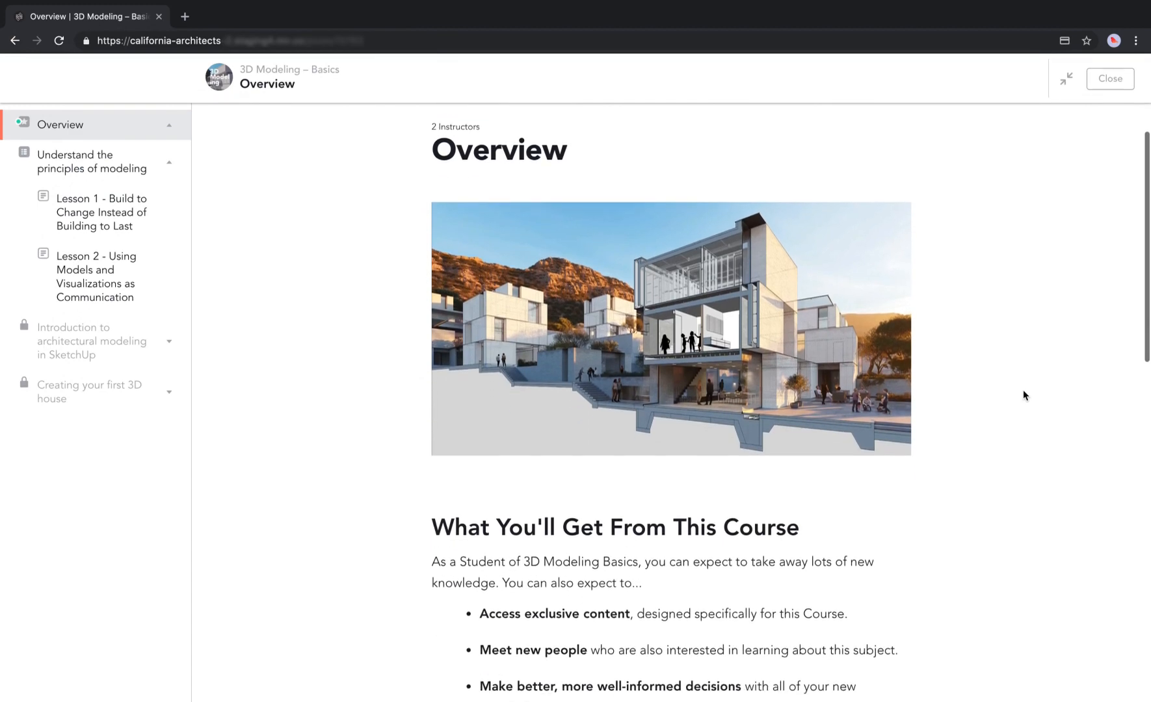
scroll(1024, 395, "down", 4)
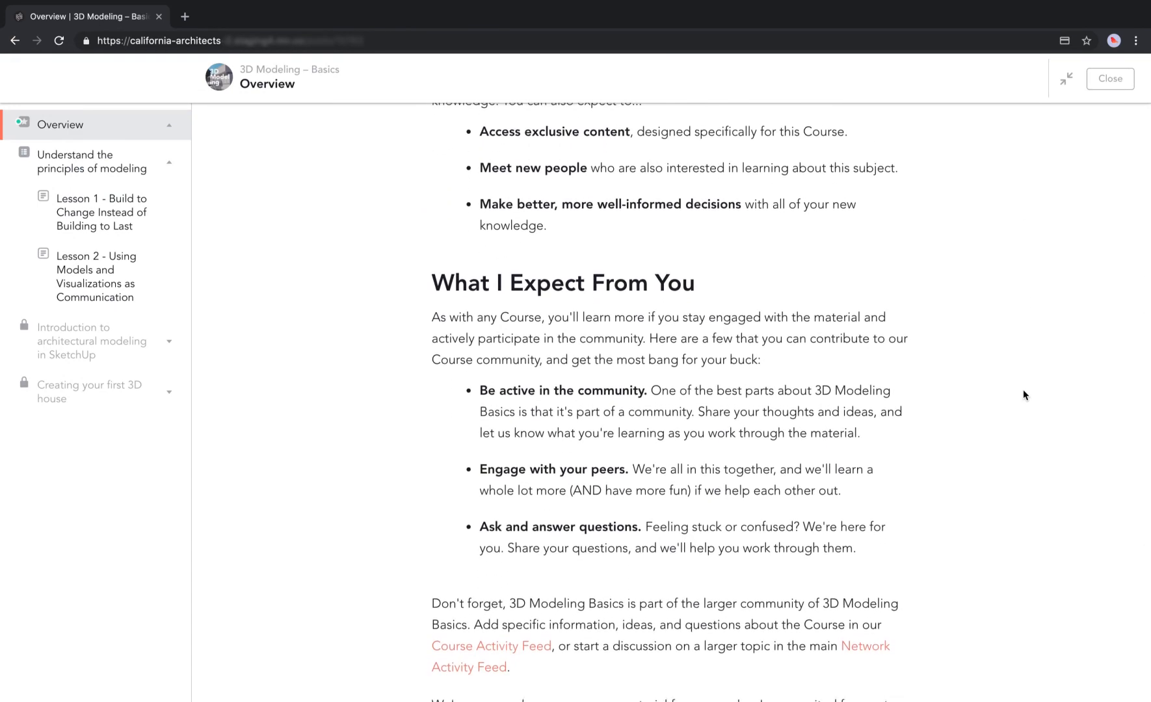
scroll(1023, 395, "down", 3)
scroll(1023, 394, "down", 3)
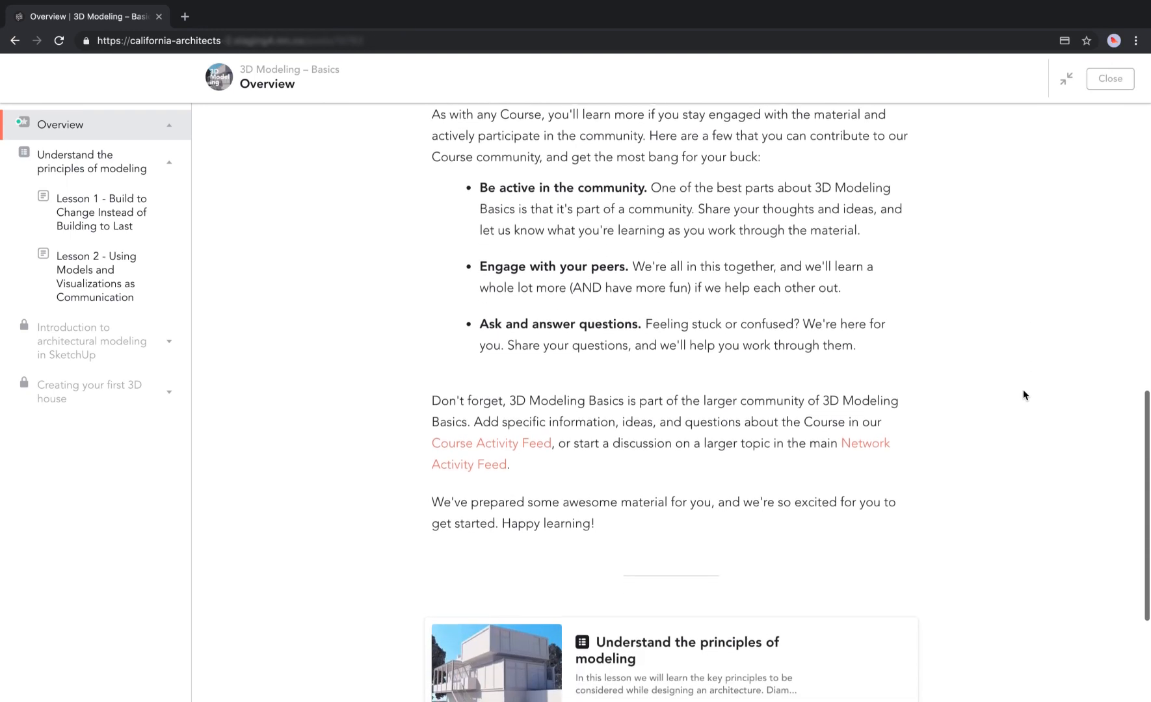
scroll(1023, 394, "down", 2)
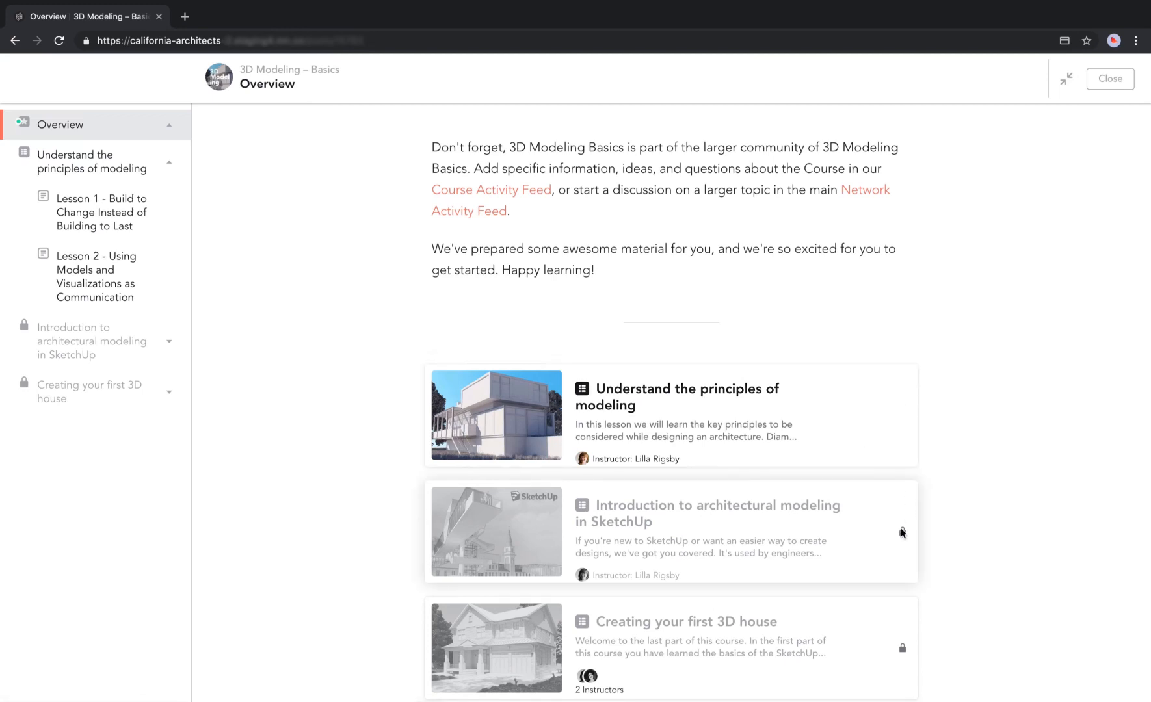
mouse_move(902, 536)
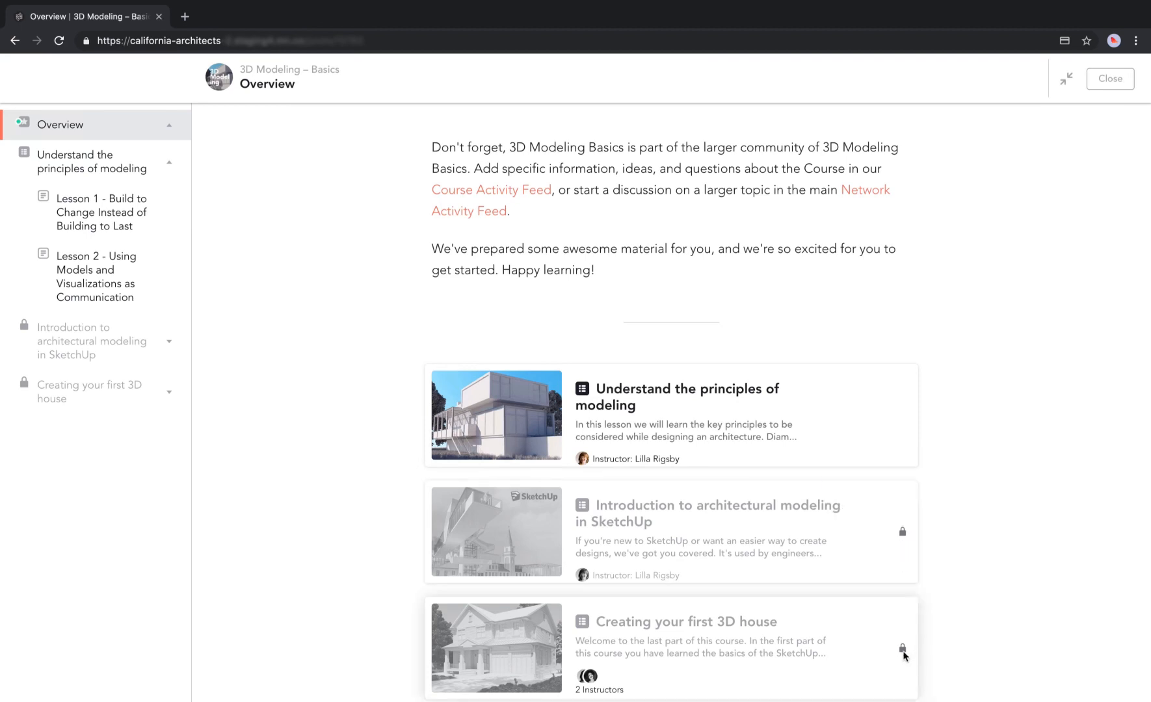
mouse_move(903, 650)
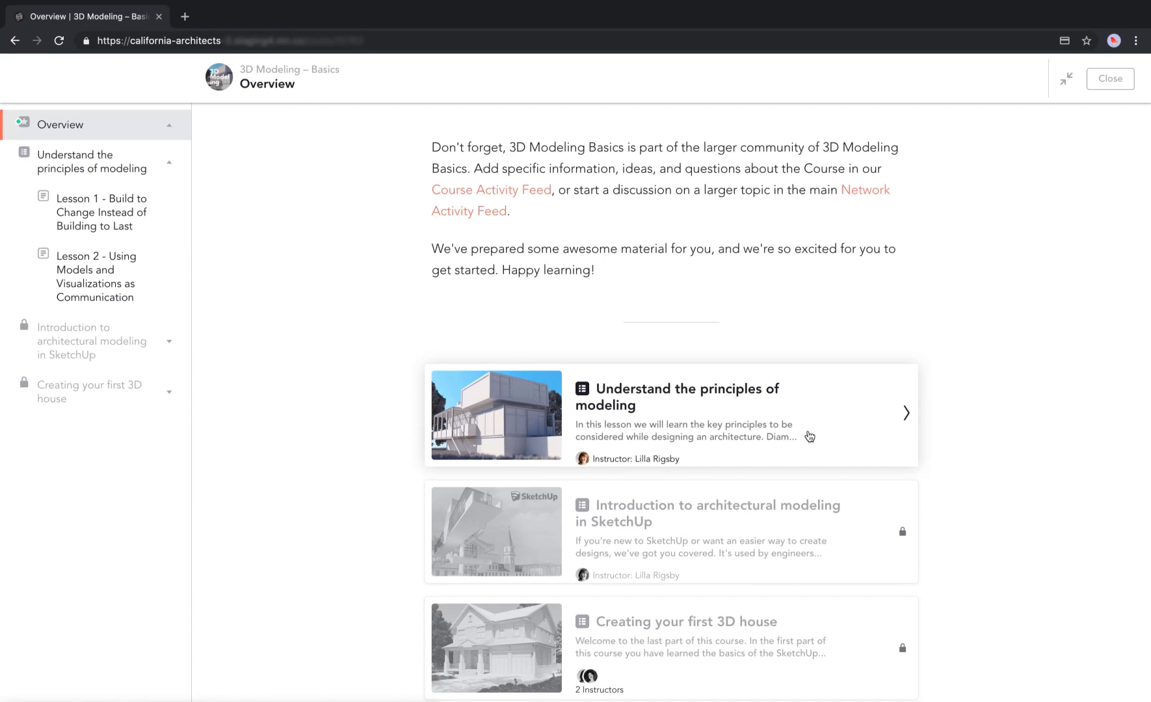
Open Lesson 1 - Build to Change Instead of Building to Last and mark it complete.
left_click(764, 429)
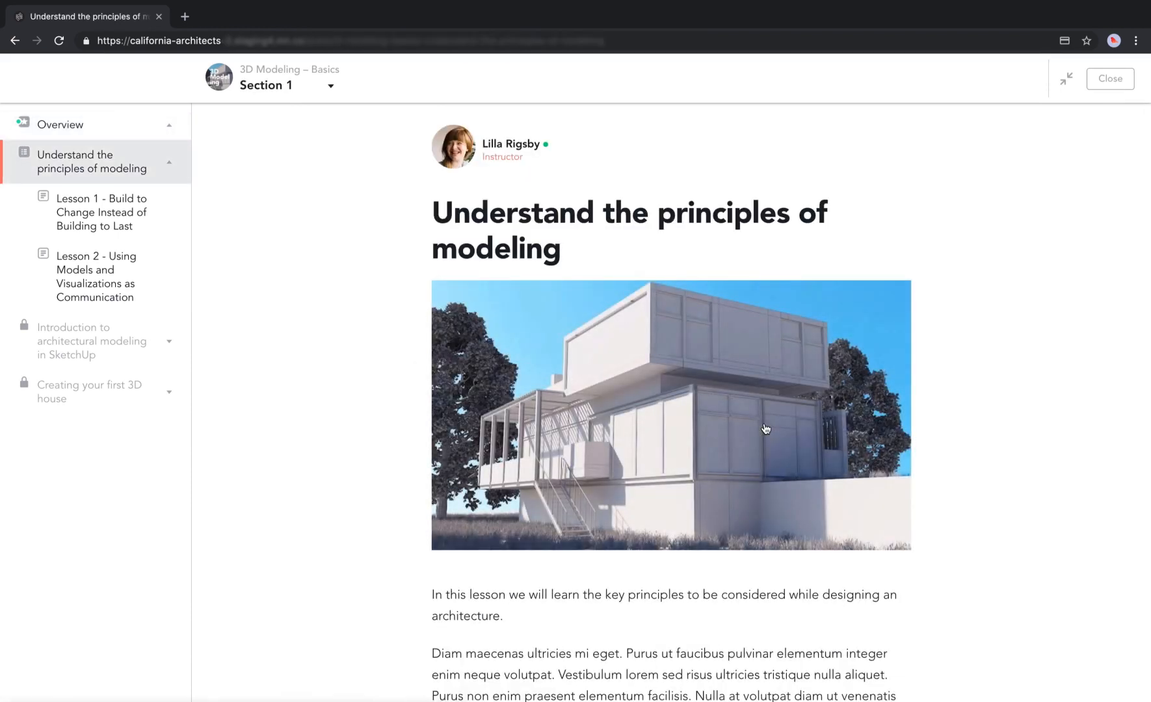
scroll(765, 429, "down", 9)
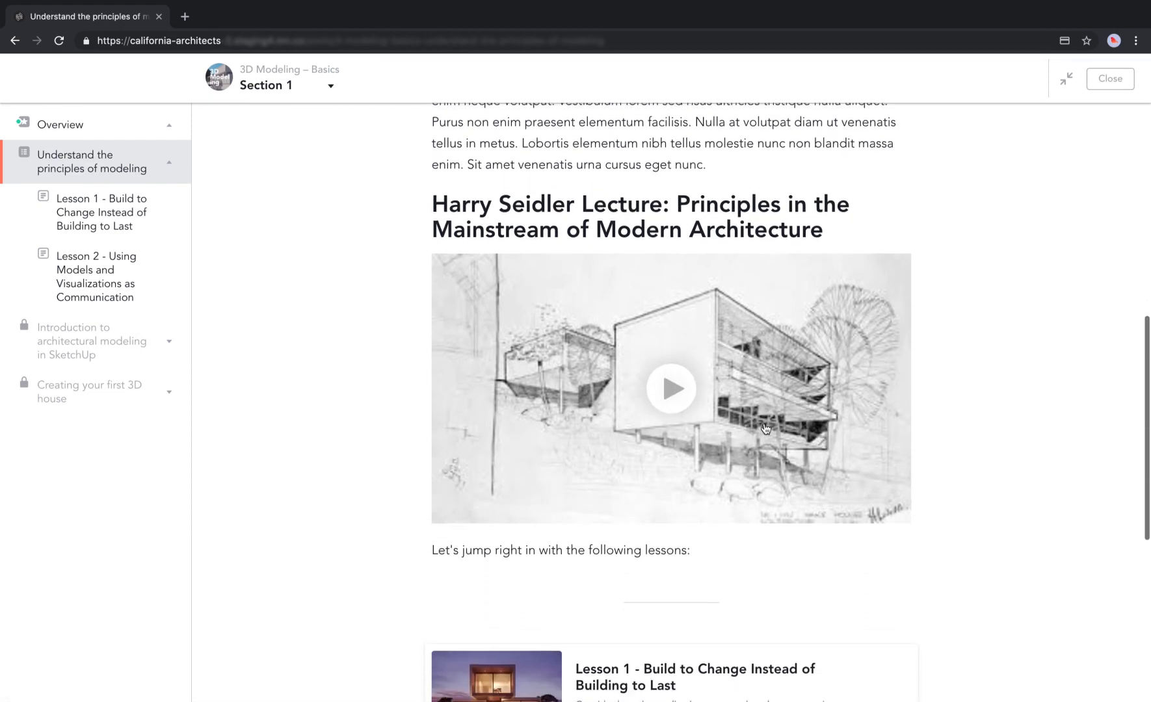
scroll(765, 428, "down", 4)
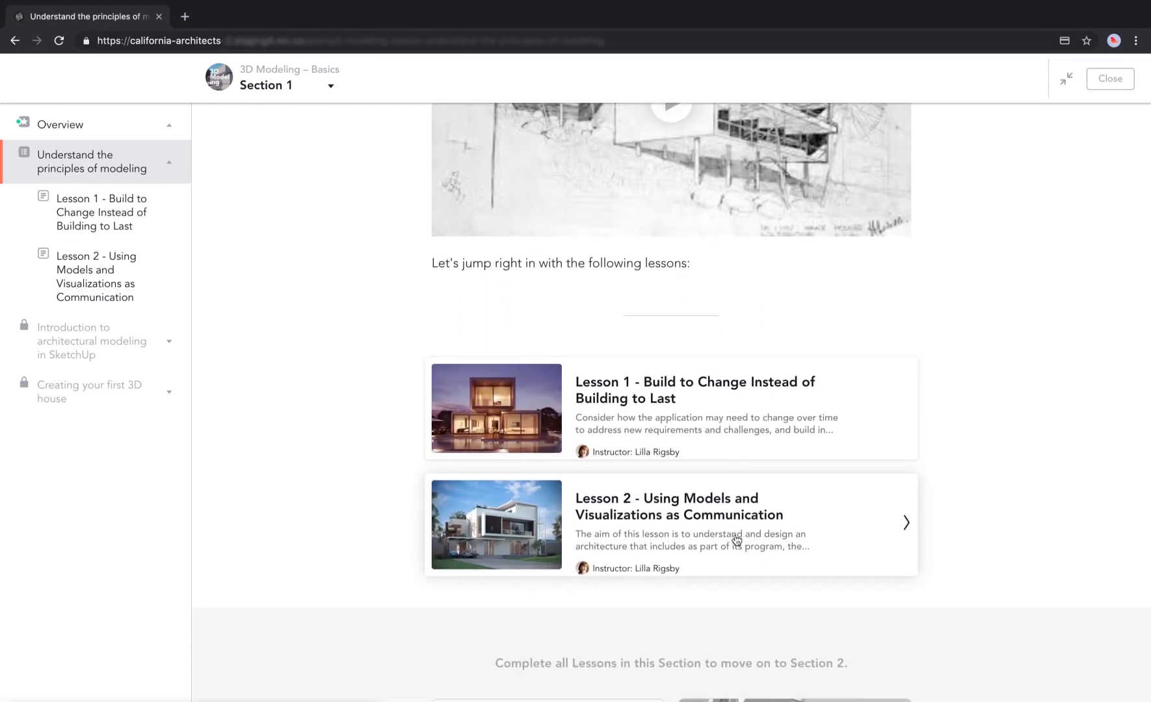
left_click(752, 382)
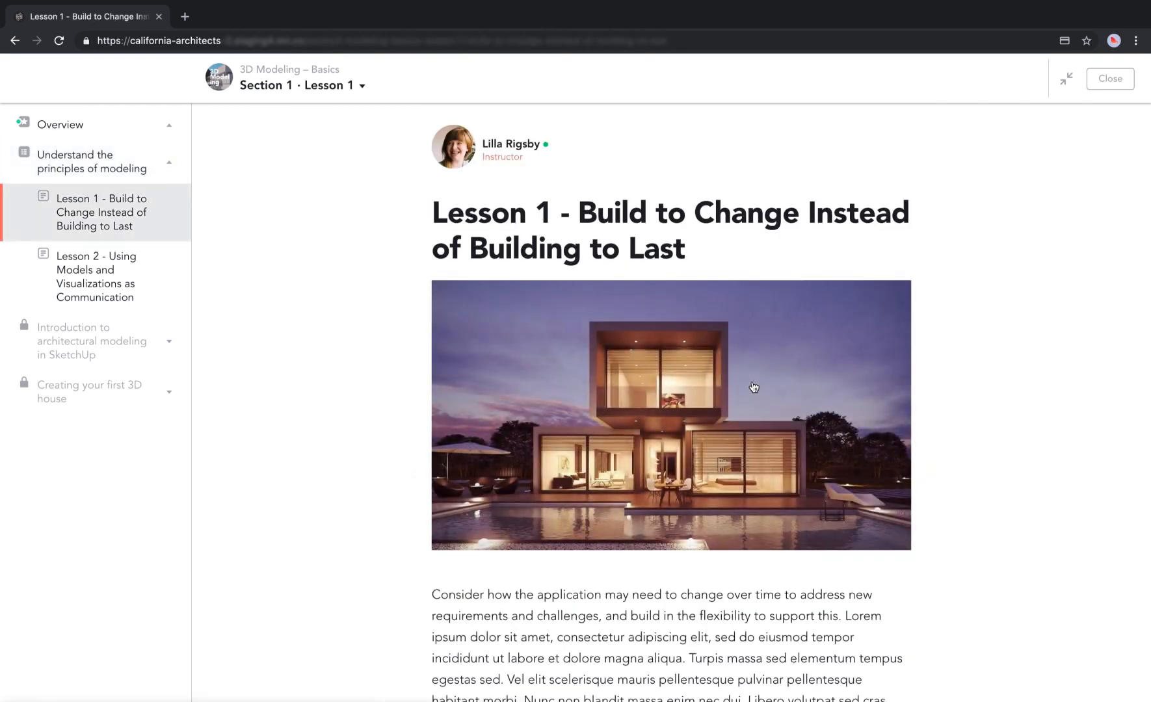
scroll(753, 387, "down", 7)
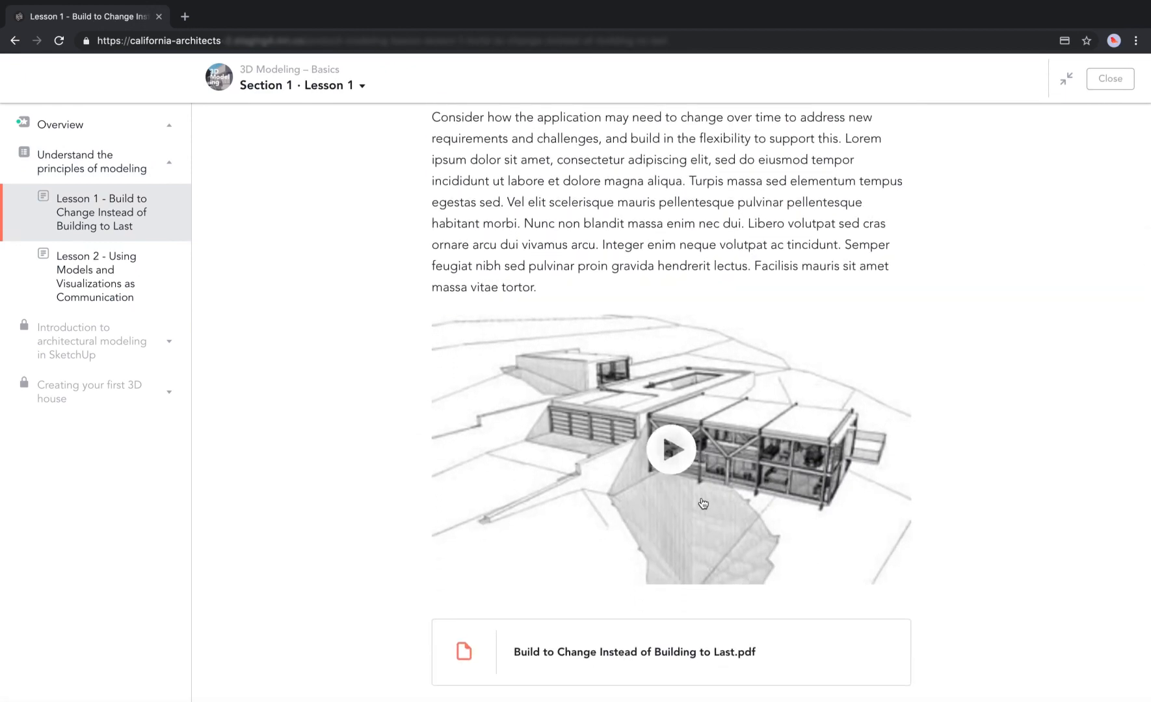
scroll(703, 501, "down", 4)
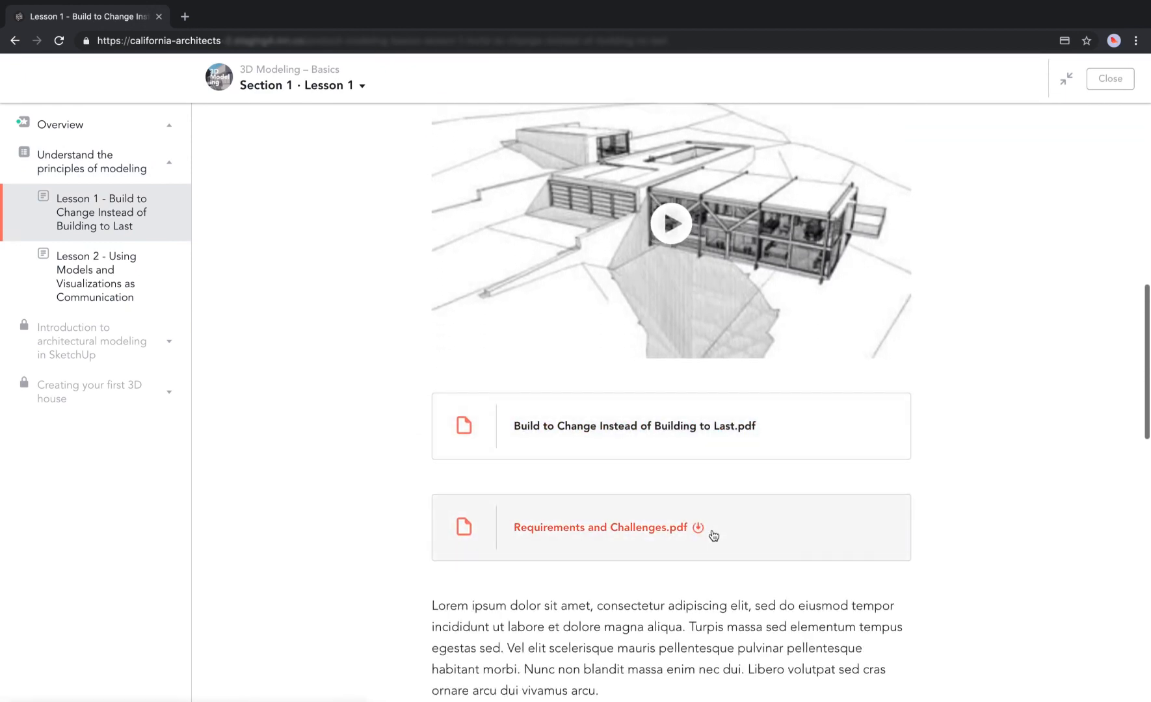
scroll(709, 530, "down", 5)
scroll(712, 528, "down", 5)
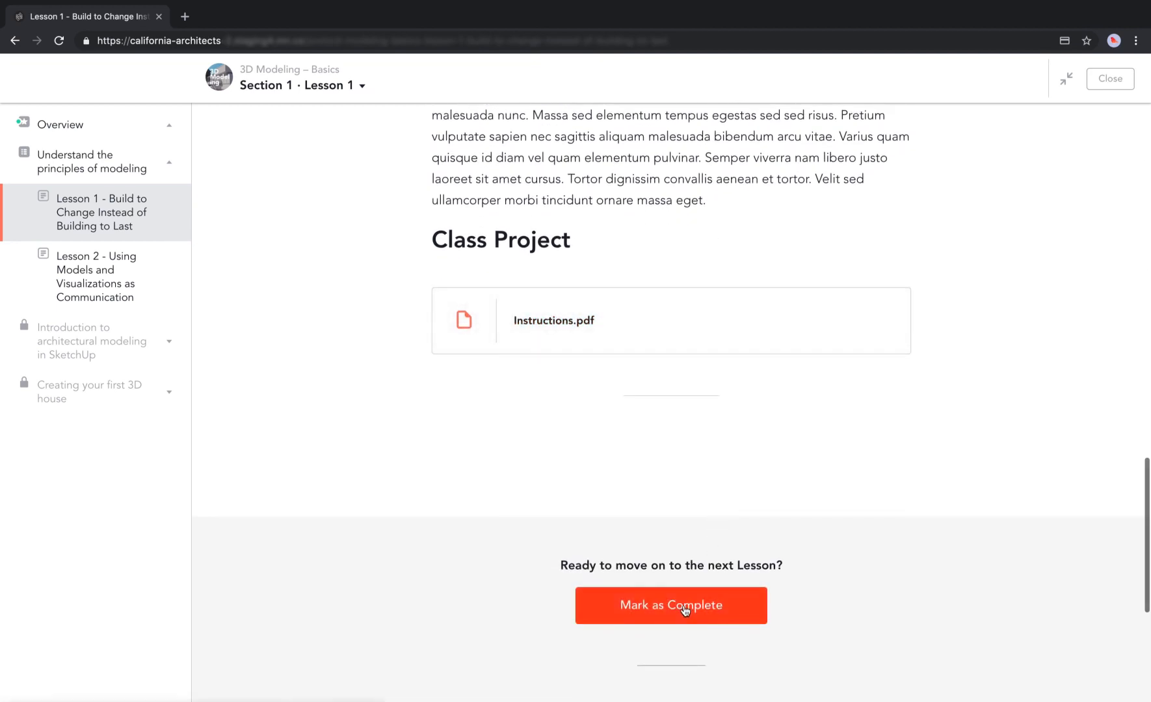
left_click(683, 606)
scroll(832, 559, "down", 4)
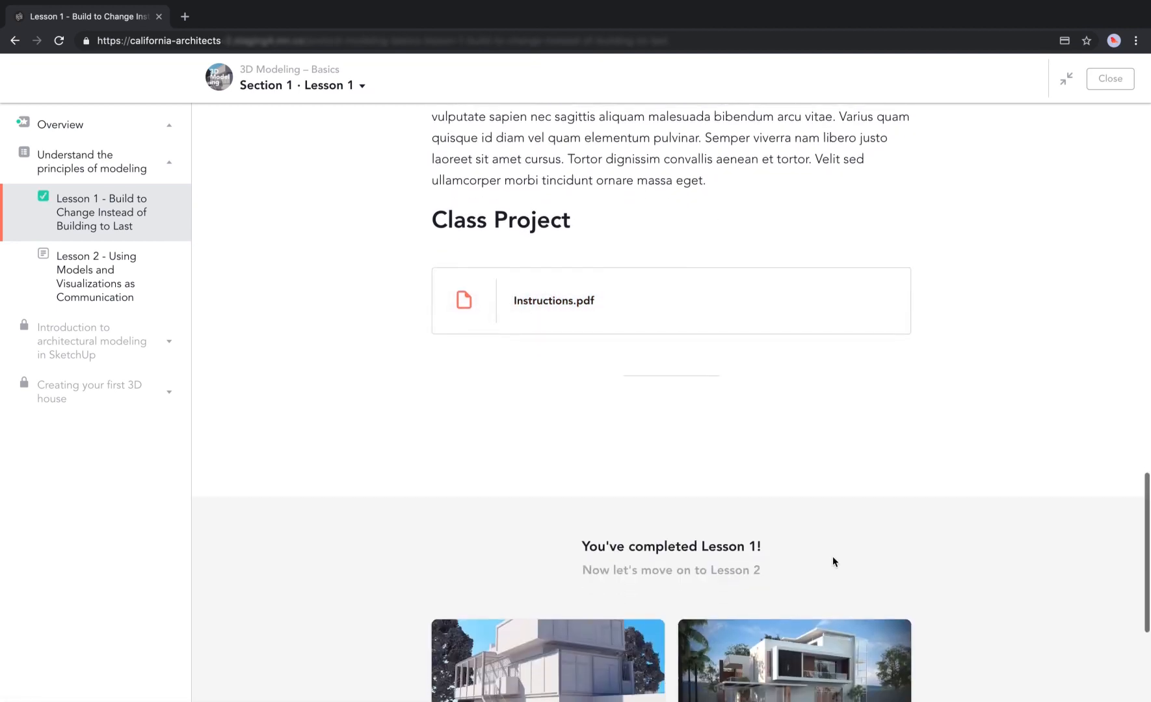
Close the lesson and expand the whole course outline.
left_click(1106, 78)
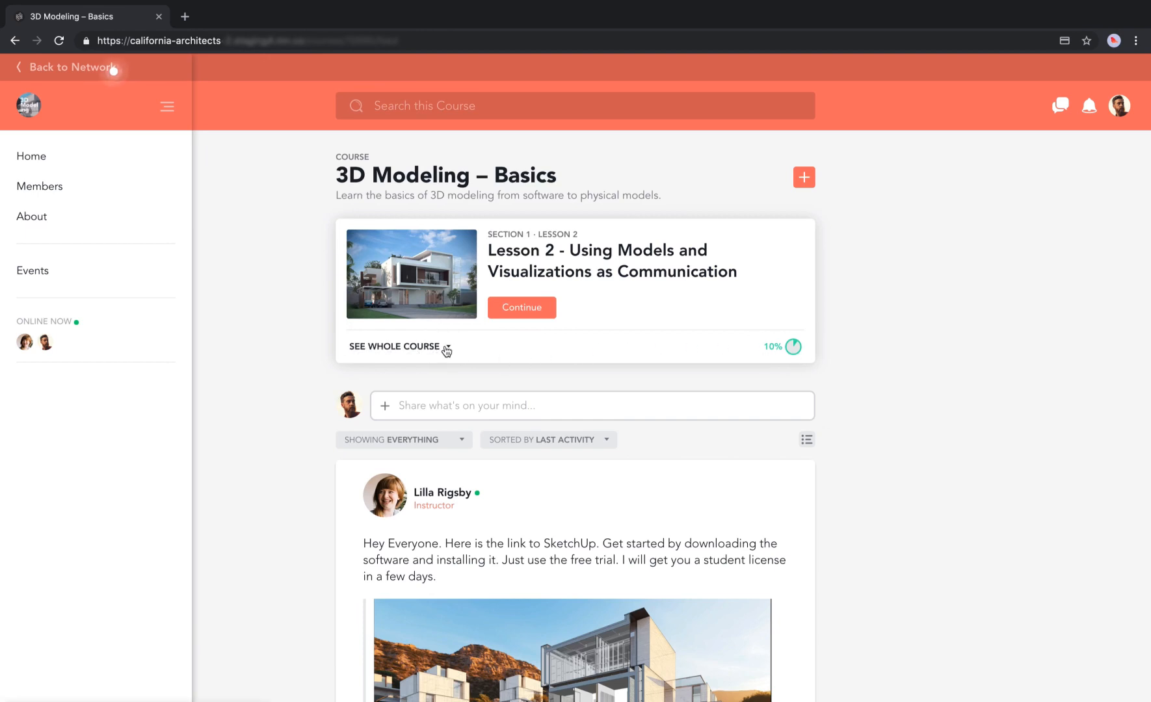
left_click(426, 348)
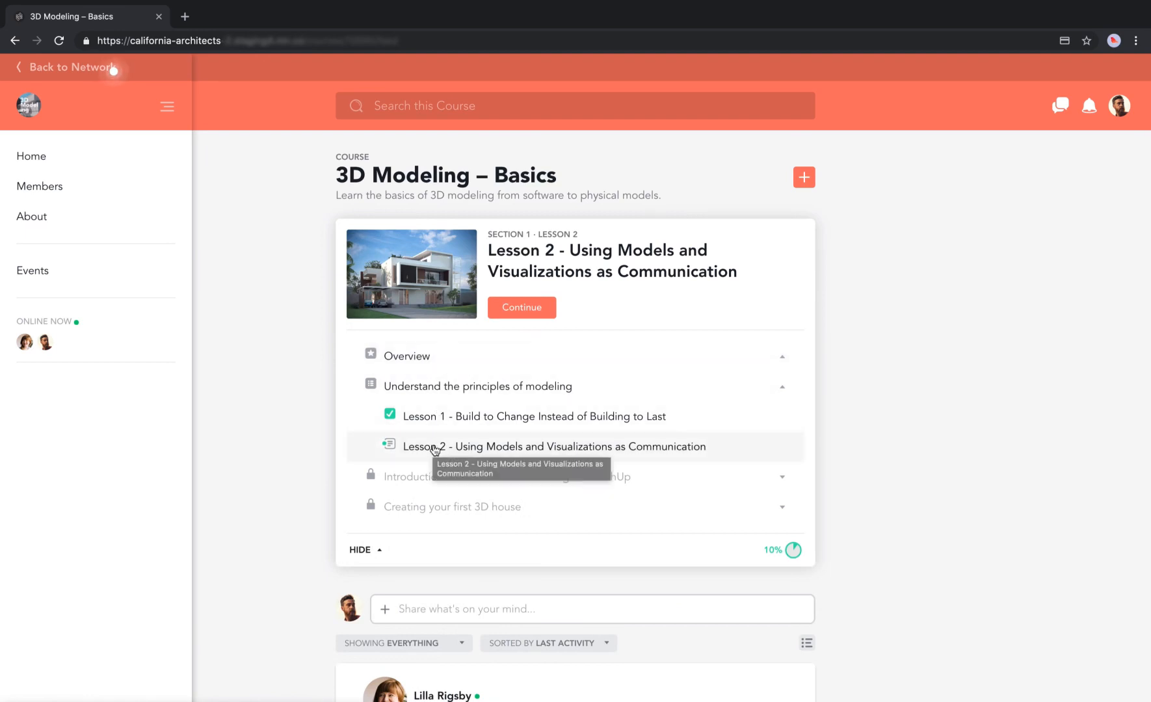
scroll(903, 471, "down", 10)
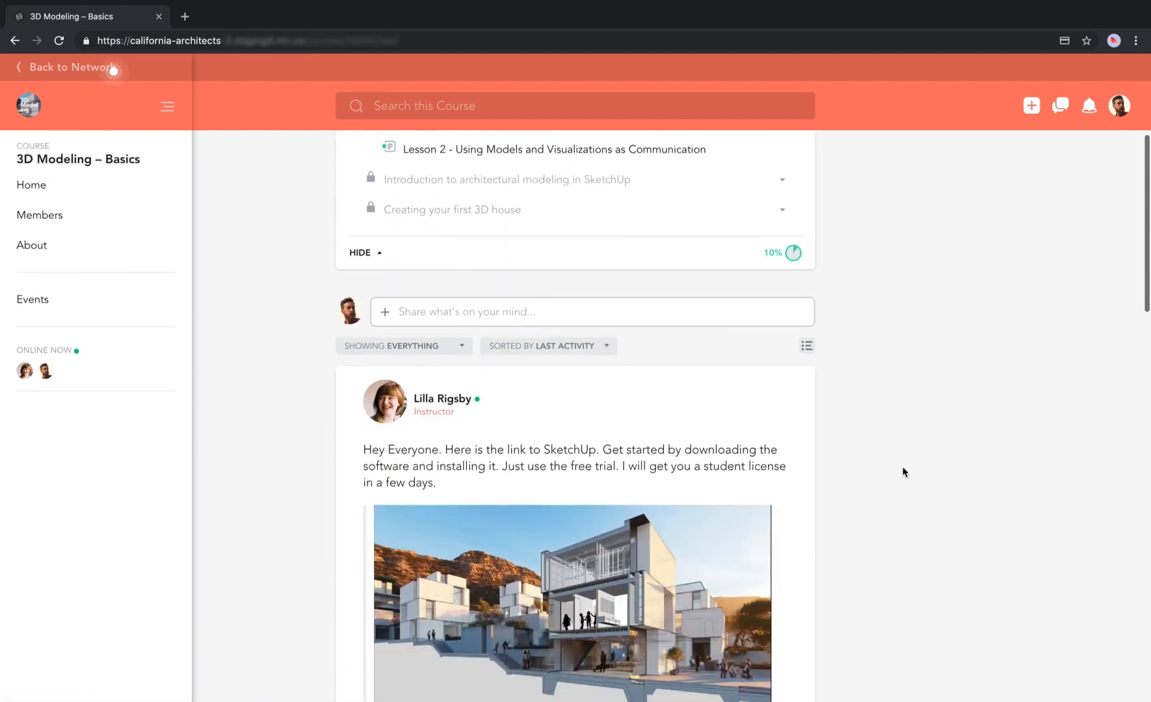
scroll(903, 471, "down", 8)
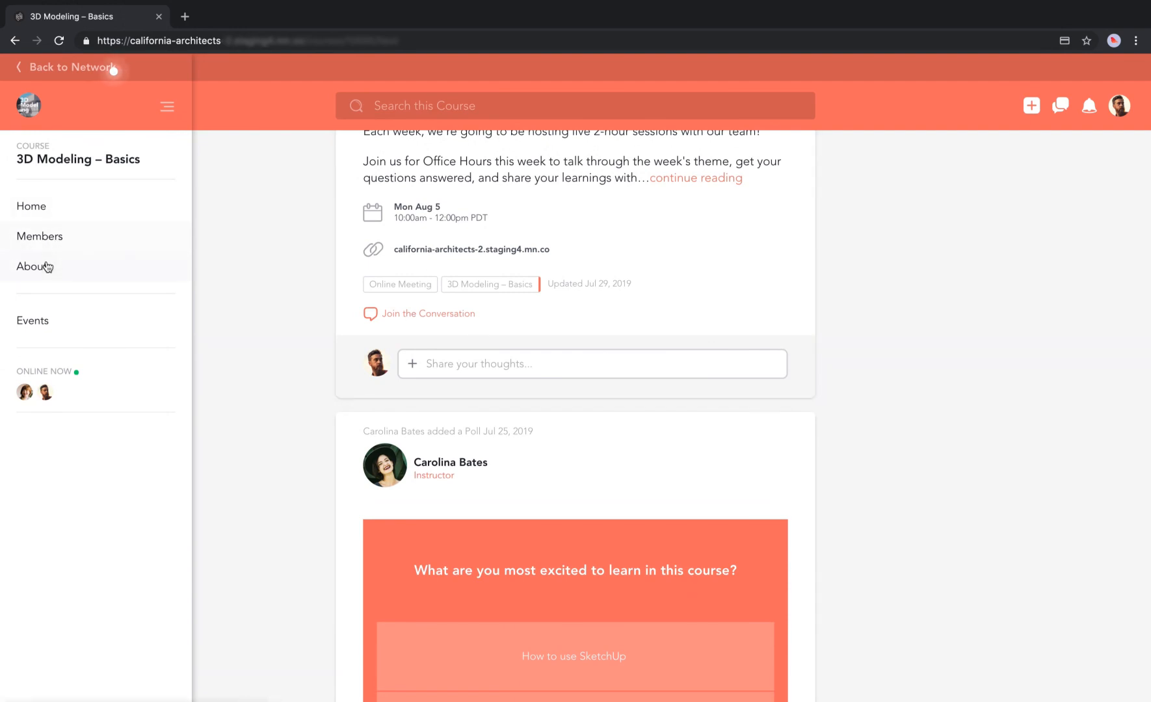
Browse course Members and the August 5th Office Hours event, then return to course Home.
left_click(49, 238)
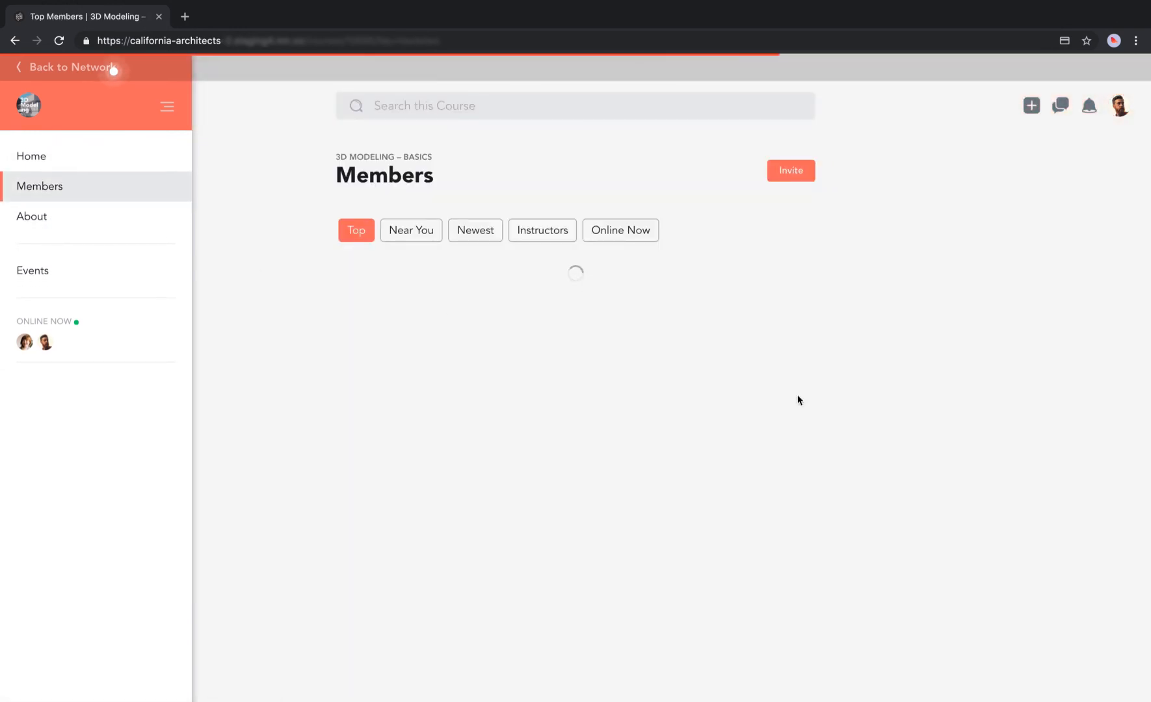
scroll(803, 445, "down", 10)
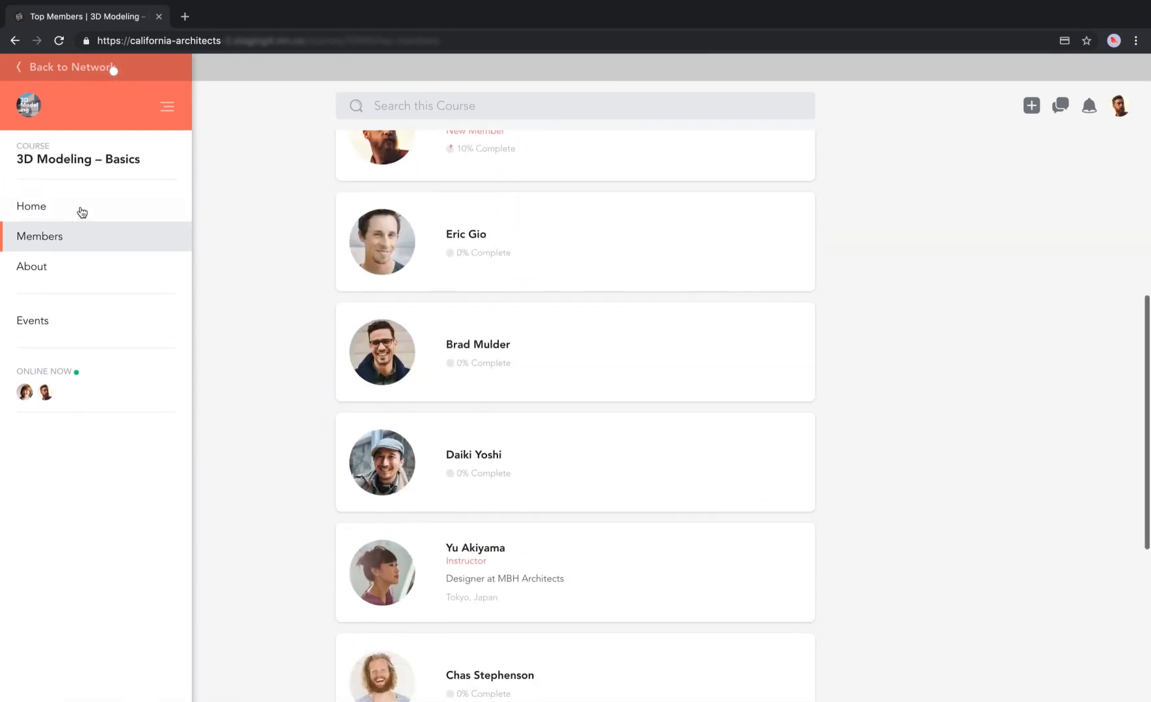
left_click(36, 331)
left_click(481, 267)
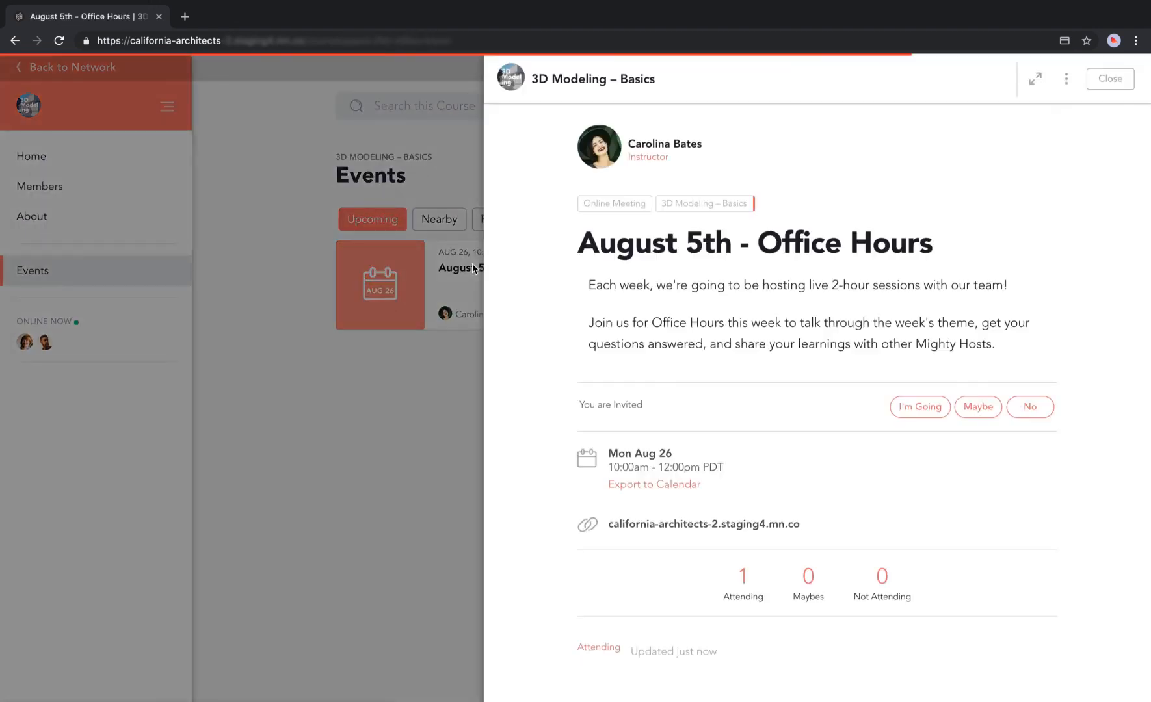
left_click(1108, 78)
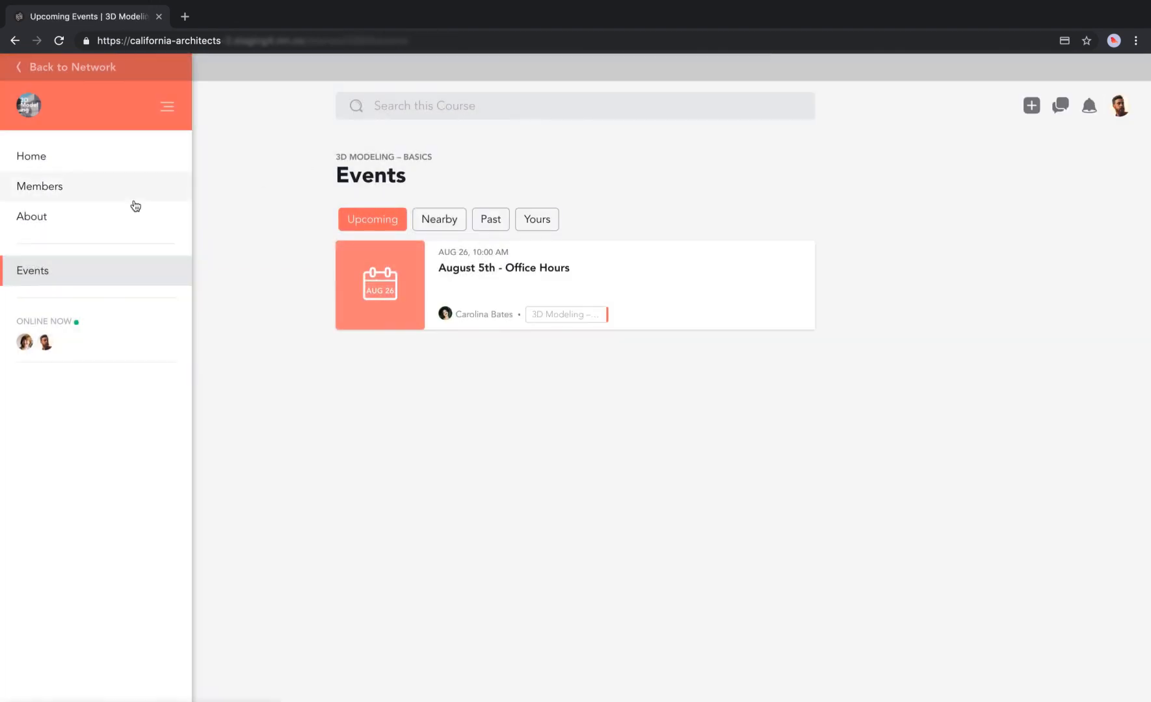
left_click(117, 162)
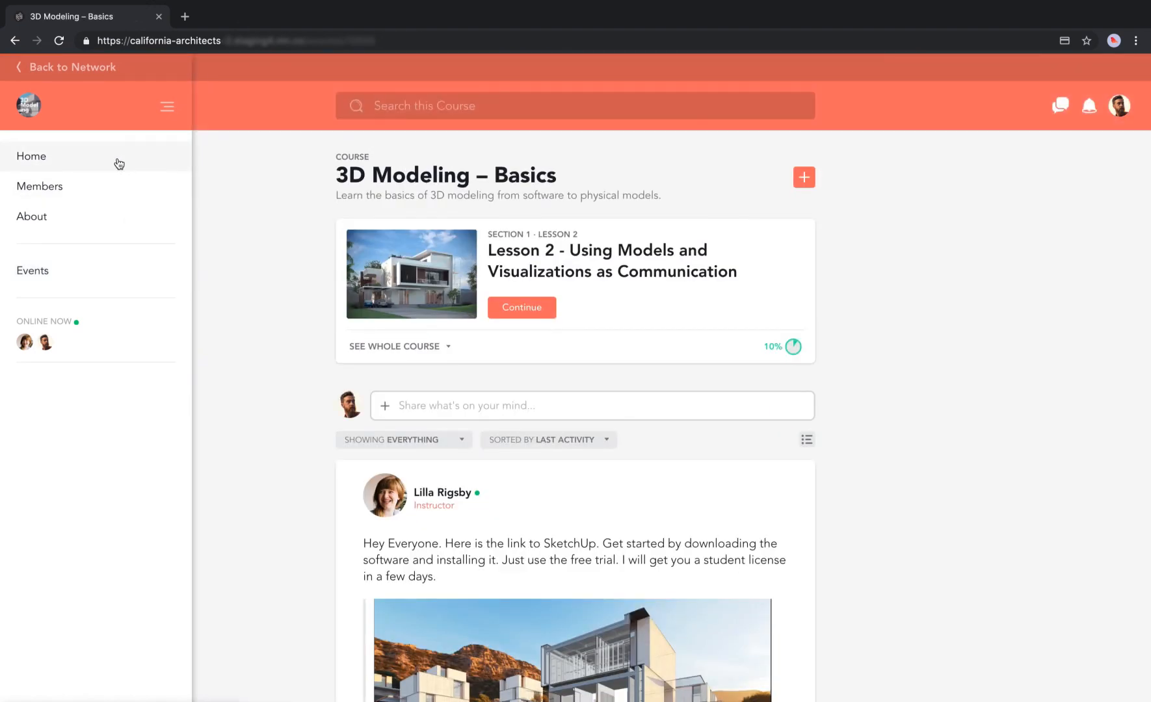
Return to the California Architects network and scroll its feed down and back up.
left_click(65, 66)
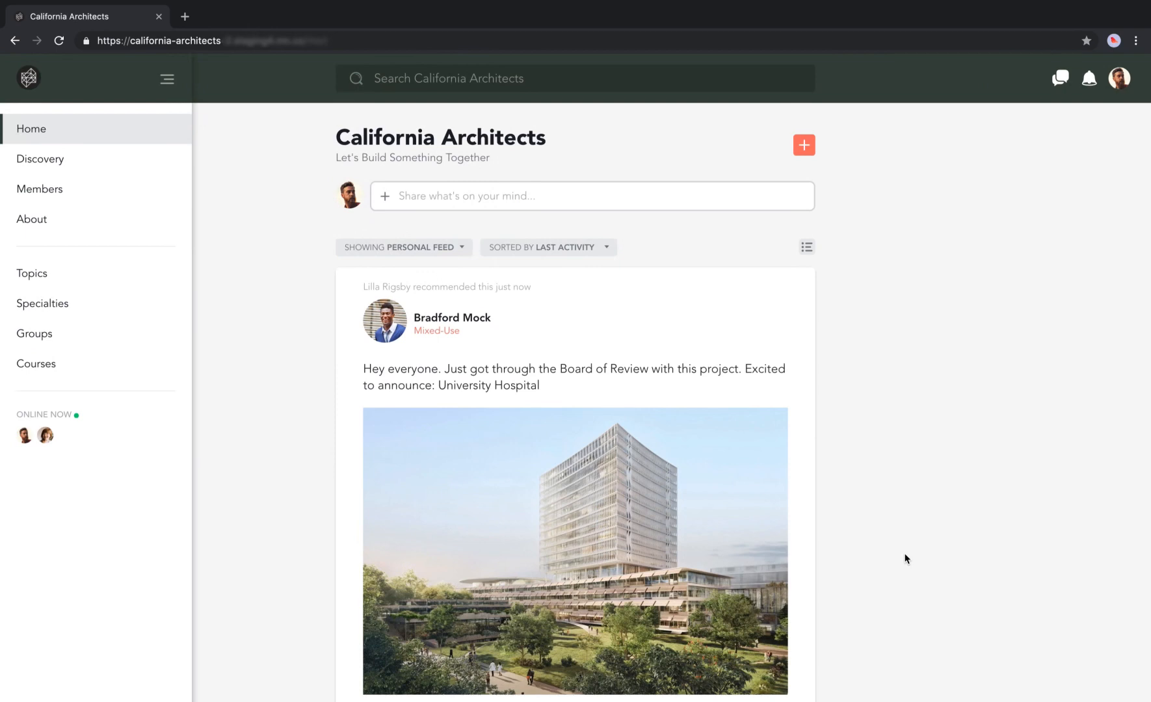
scroll(905, 557, "down", 9)
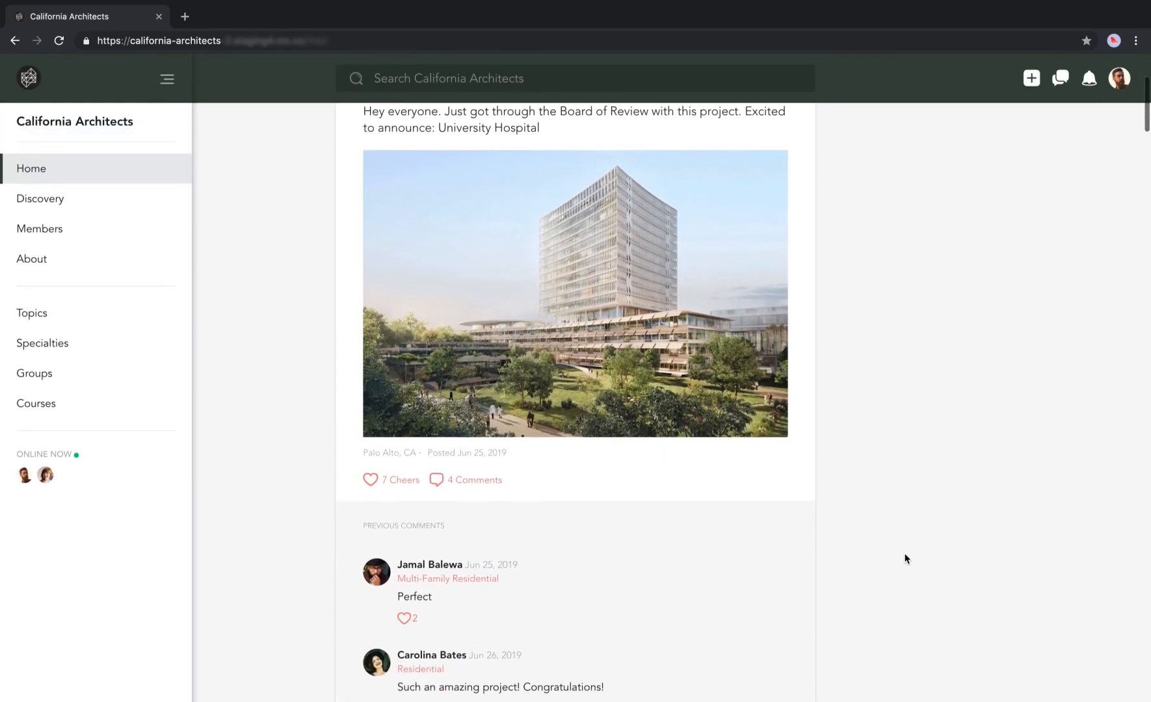
scroll(905, 558, "down", 6)
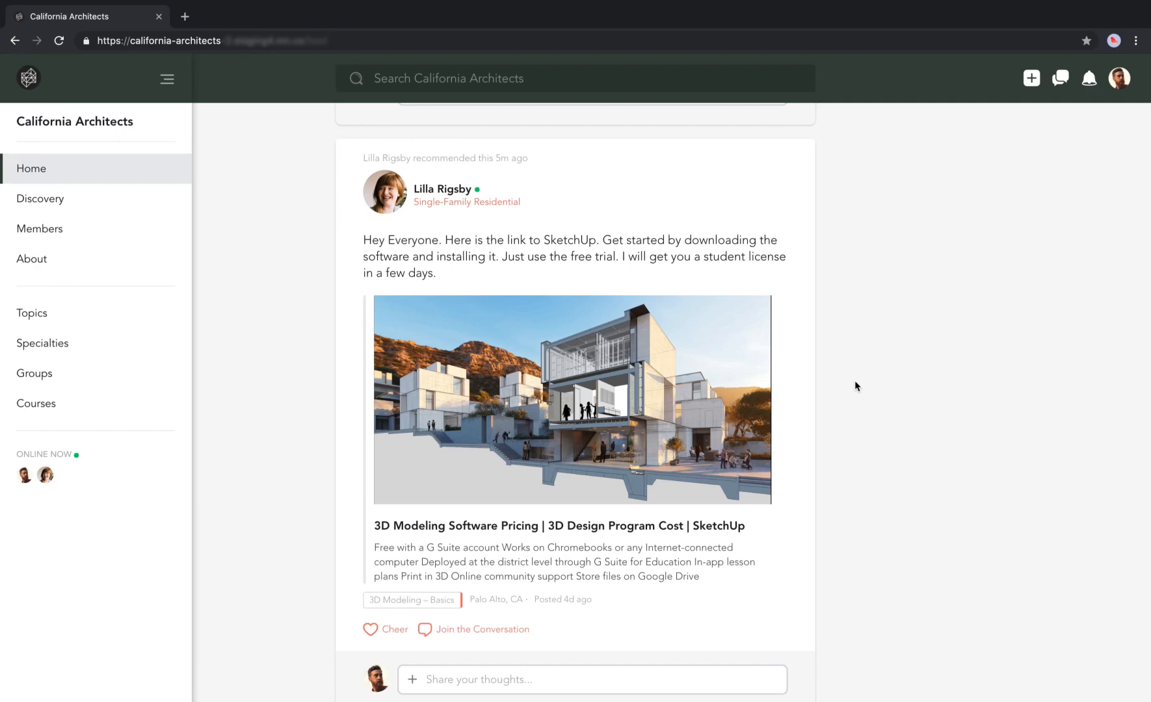
scroll(854, 380, "up", 15)
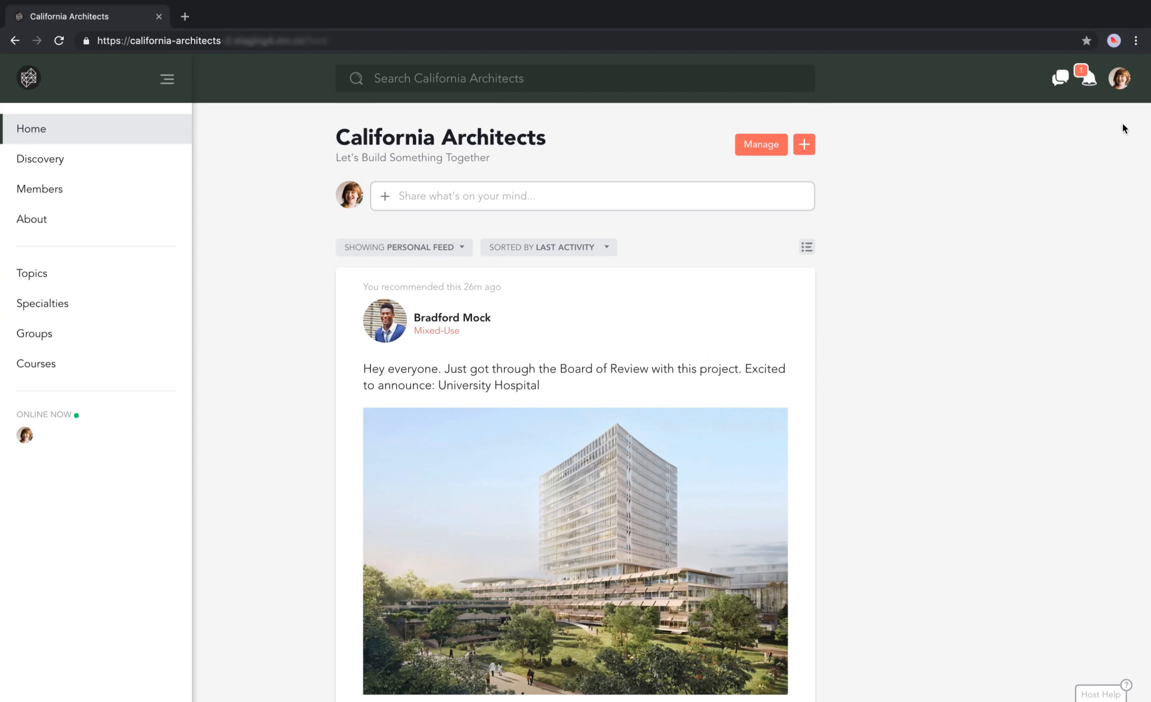
Open Premium Features in Network Settings and leave course creation limited to hosts and moderators.
left_click(1122, 83)
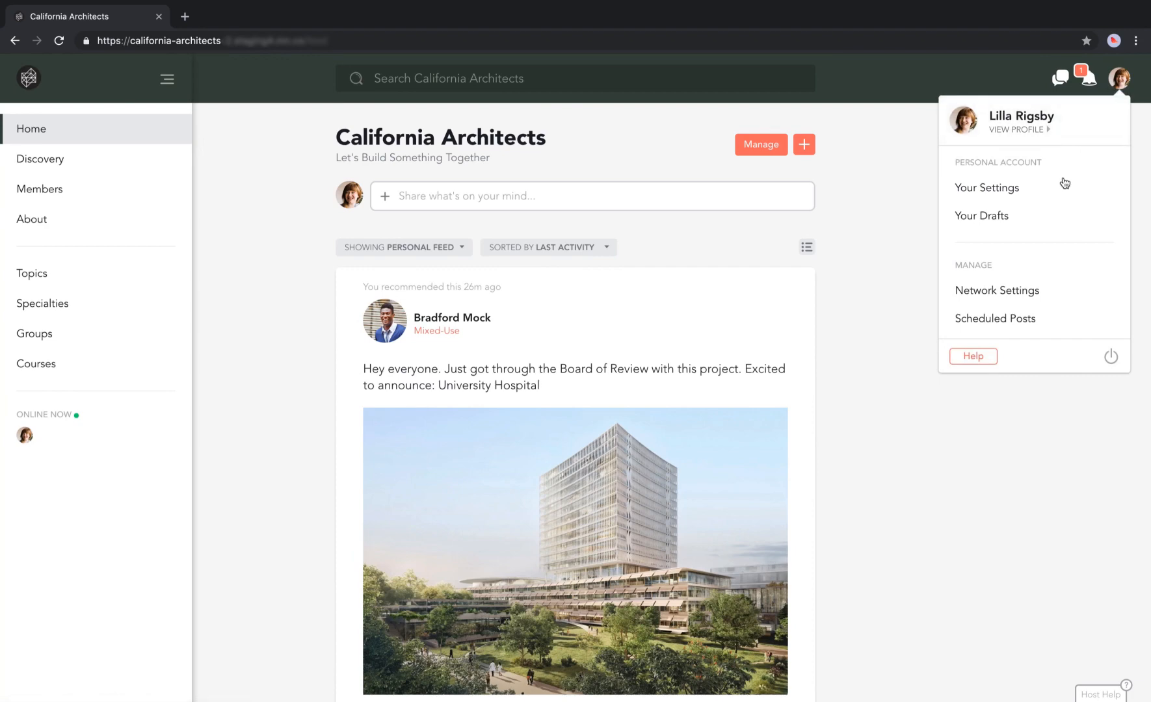
left_click(1038, 295)
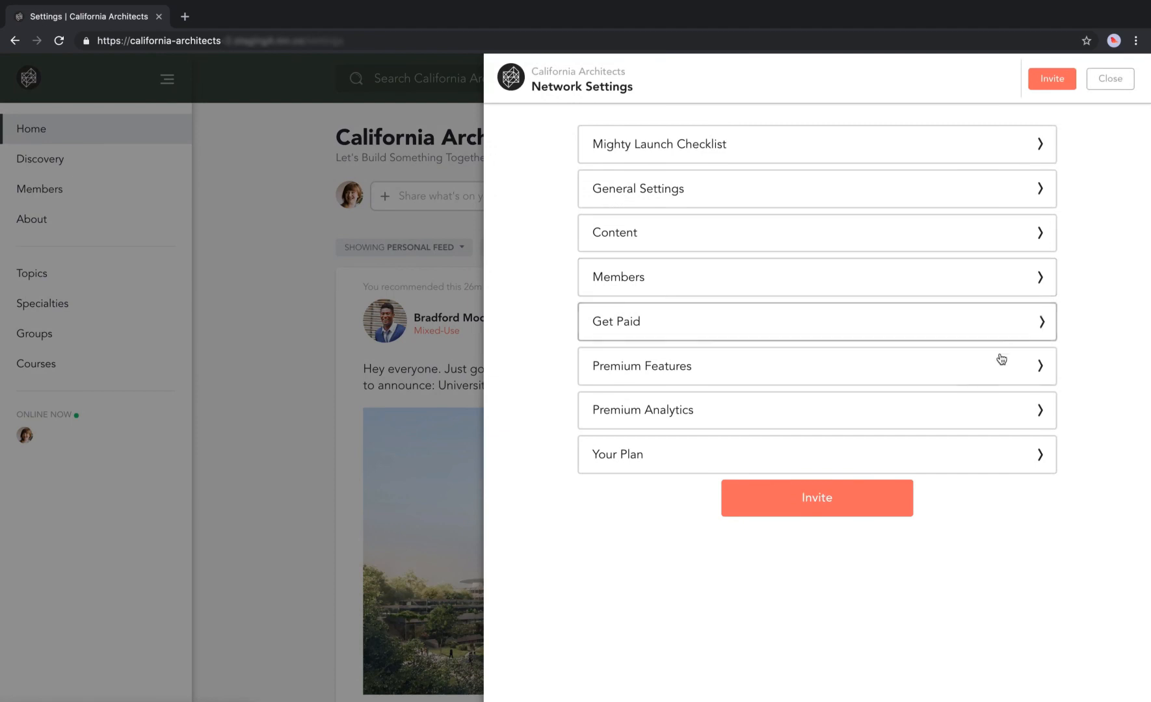
left_click(999, 370)
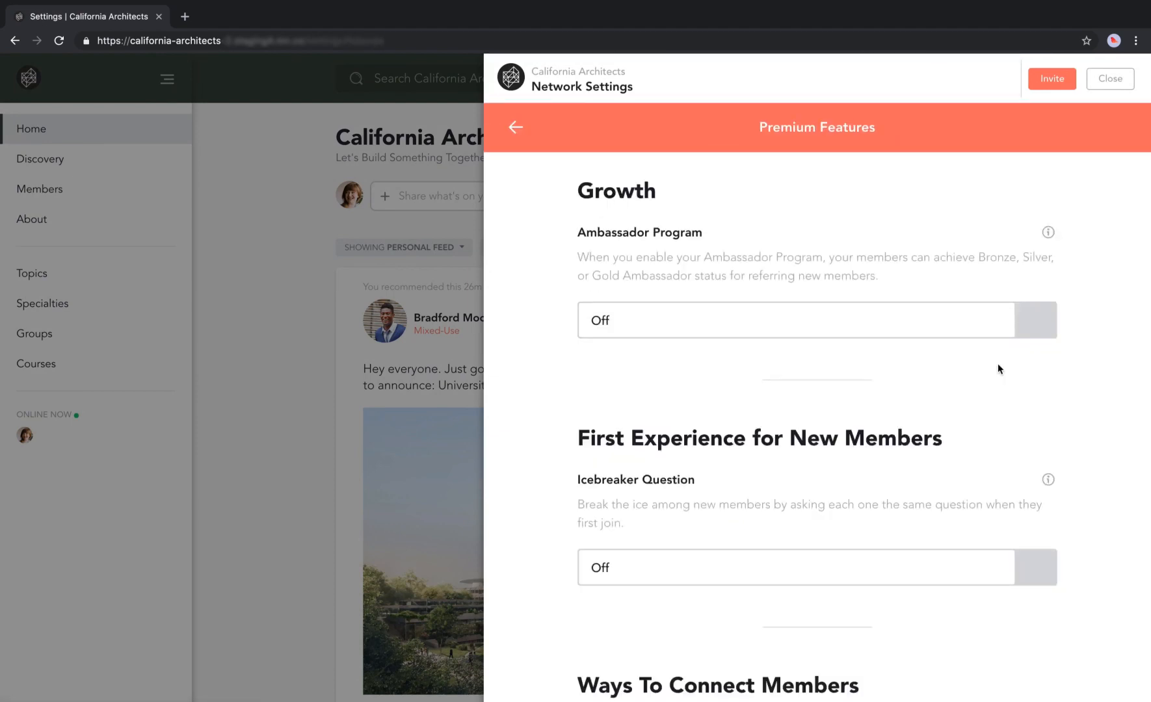
scroll(999, 369, "down", 4)
scroll(997, 369, "down", 3)
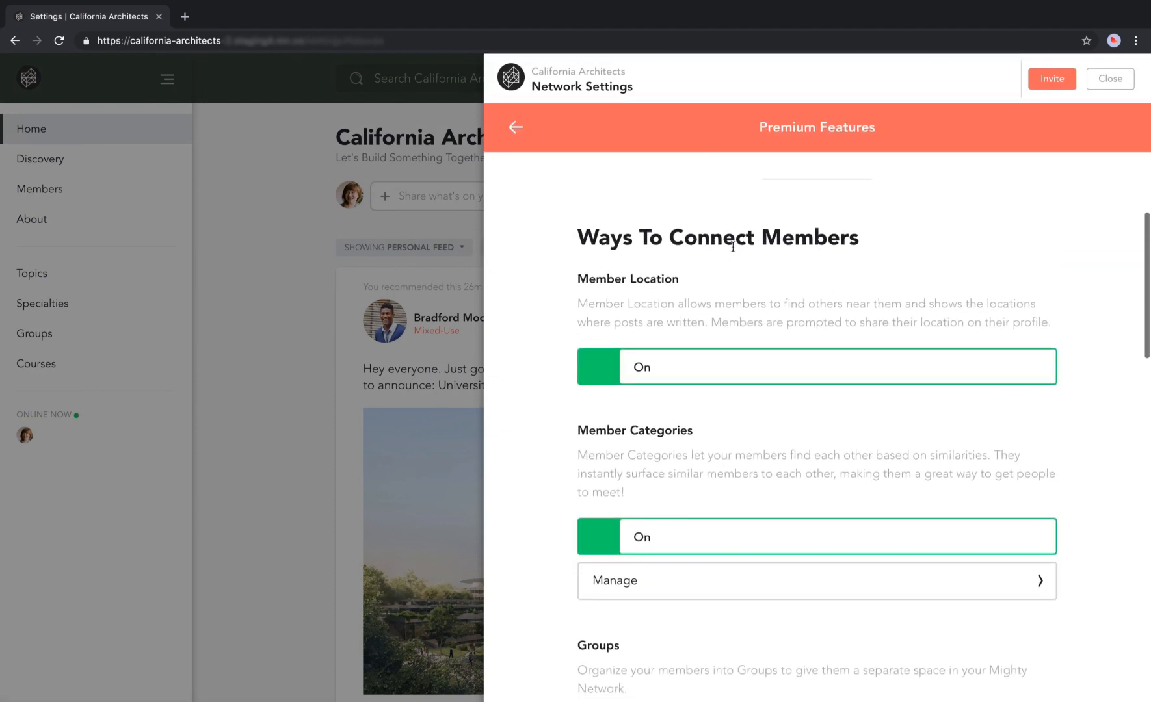
scroll(895, 300, "down", 8)
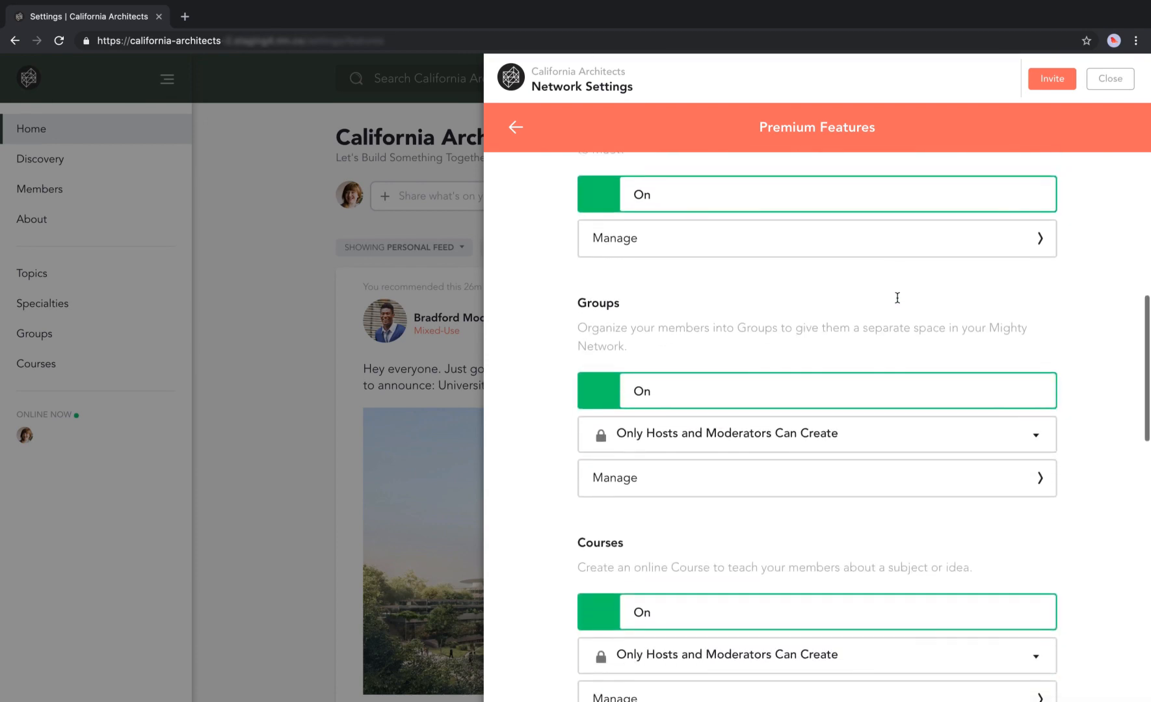
scroll(897, 298, "down", 2)
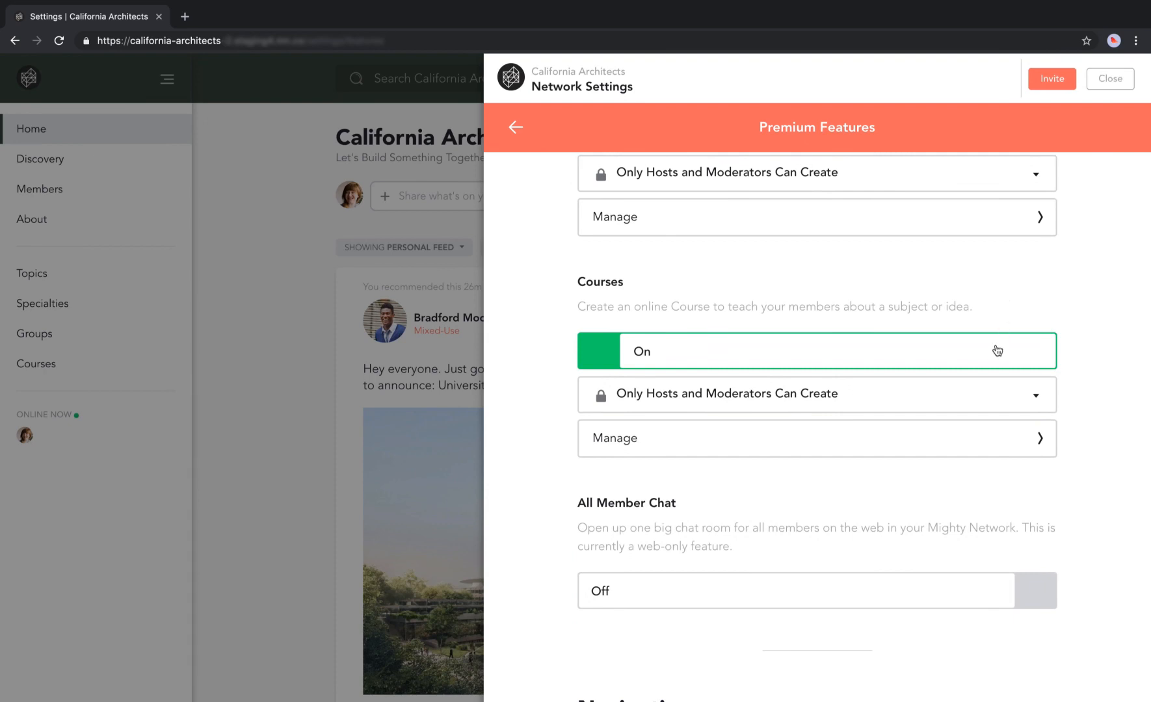
left_click(996, 394)
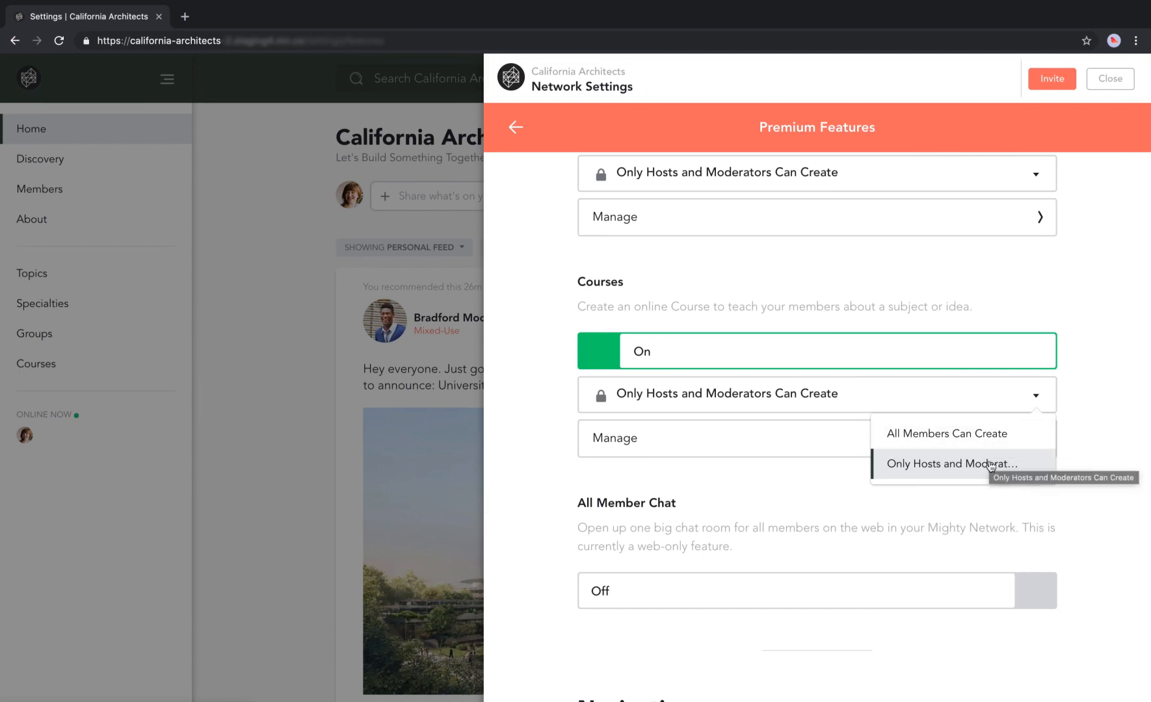
left_click(988, 499)
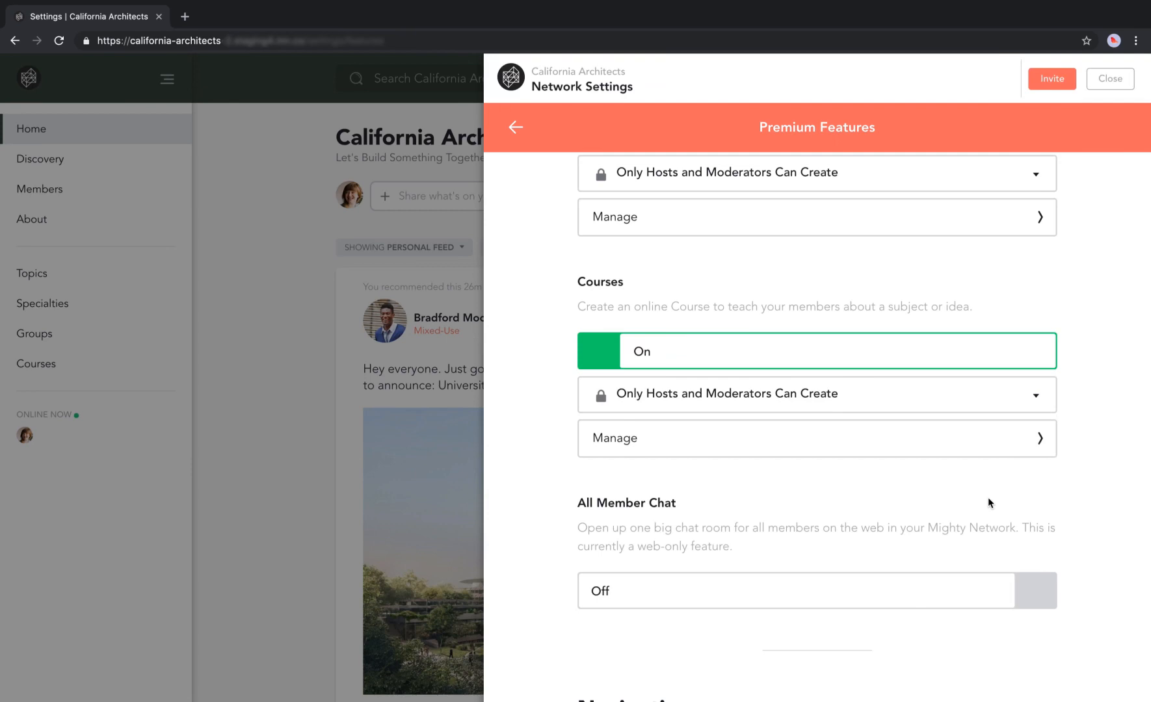
Try a custom name under Rename Courses, then leave without saving so courses stay named Course.
left_click(1028, 440)
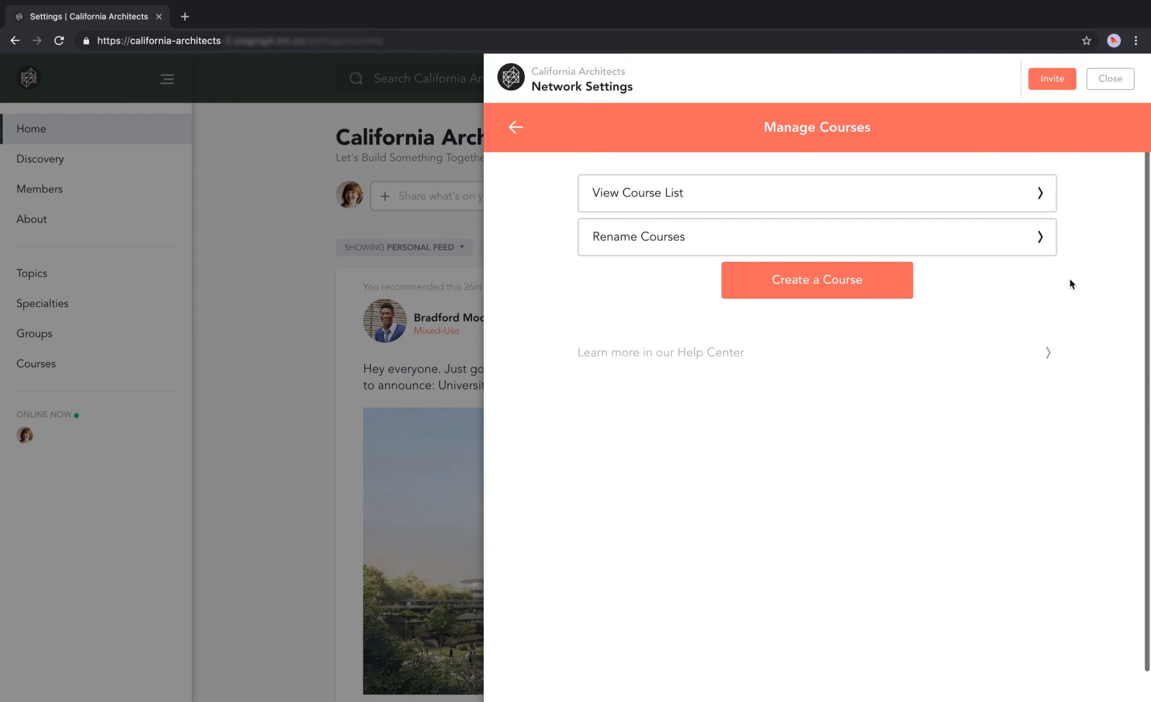
left_click(1022, 247)
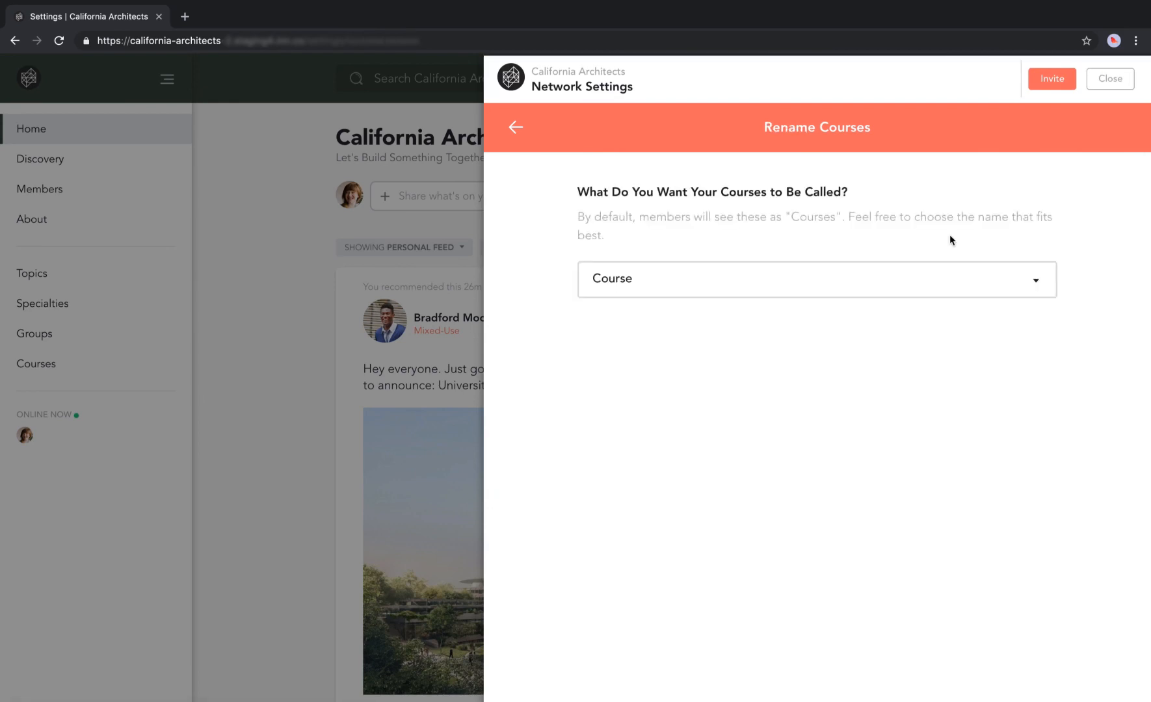
left_click(1031, 286)
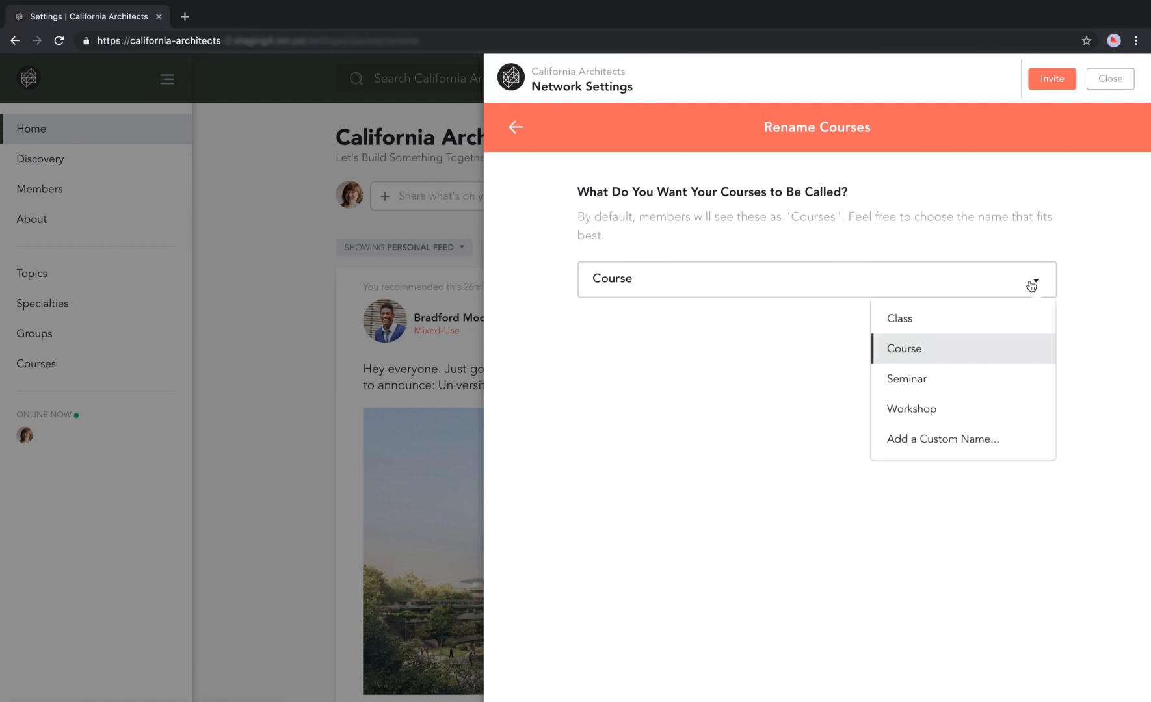
left_click(966, 440)
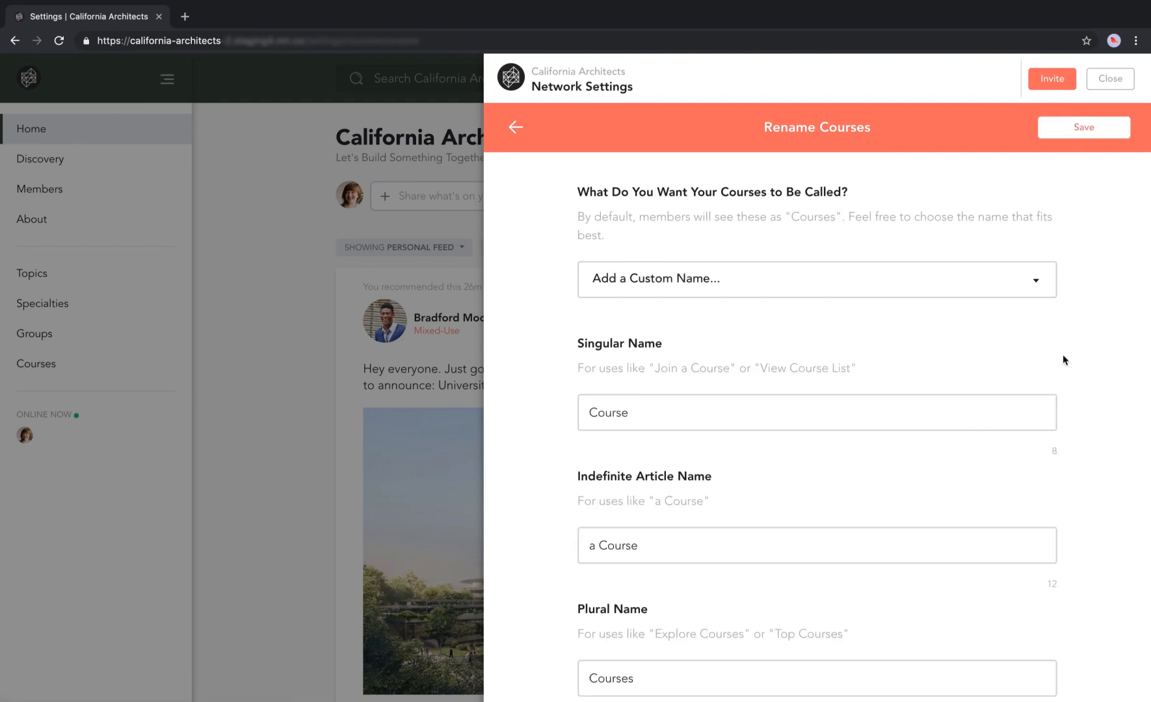
scroll(1063, 355, "down", 3)
scroll(1062, 355, "up", 3)
left_click(515, 127)
left_click(690, 132)
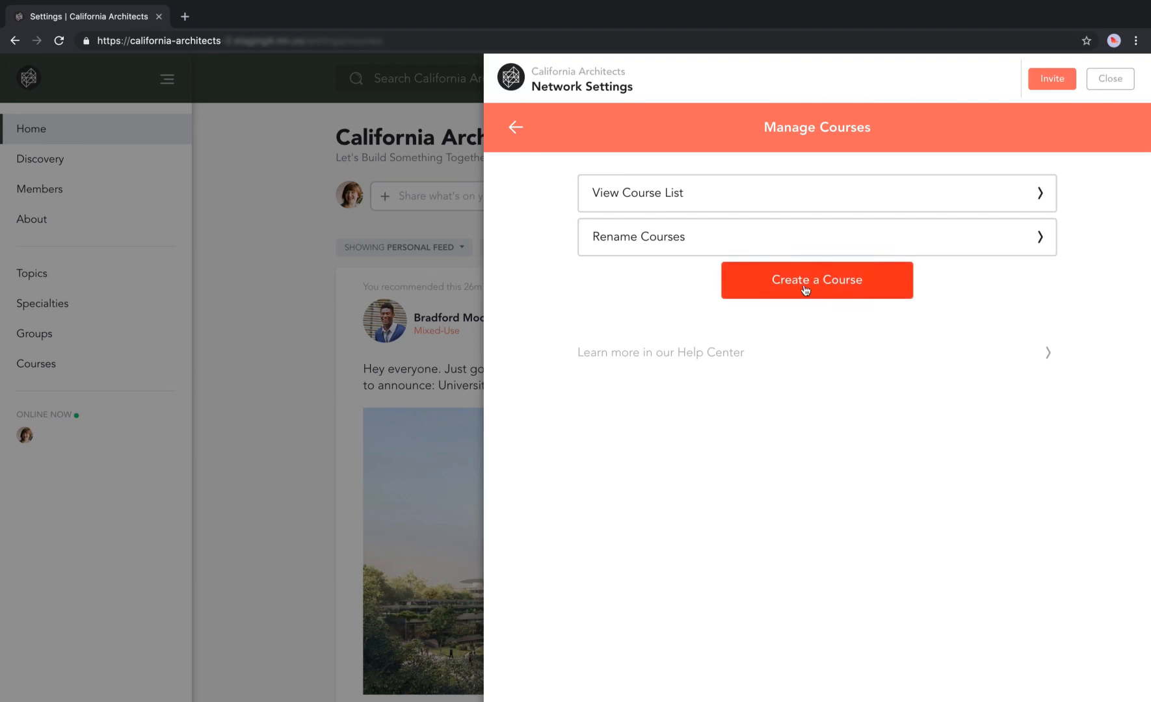
left_click(771, 195)
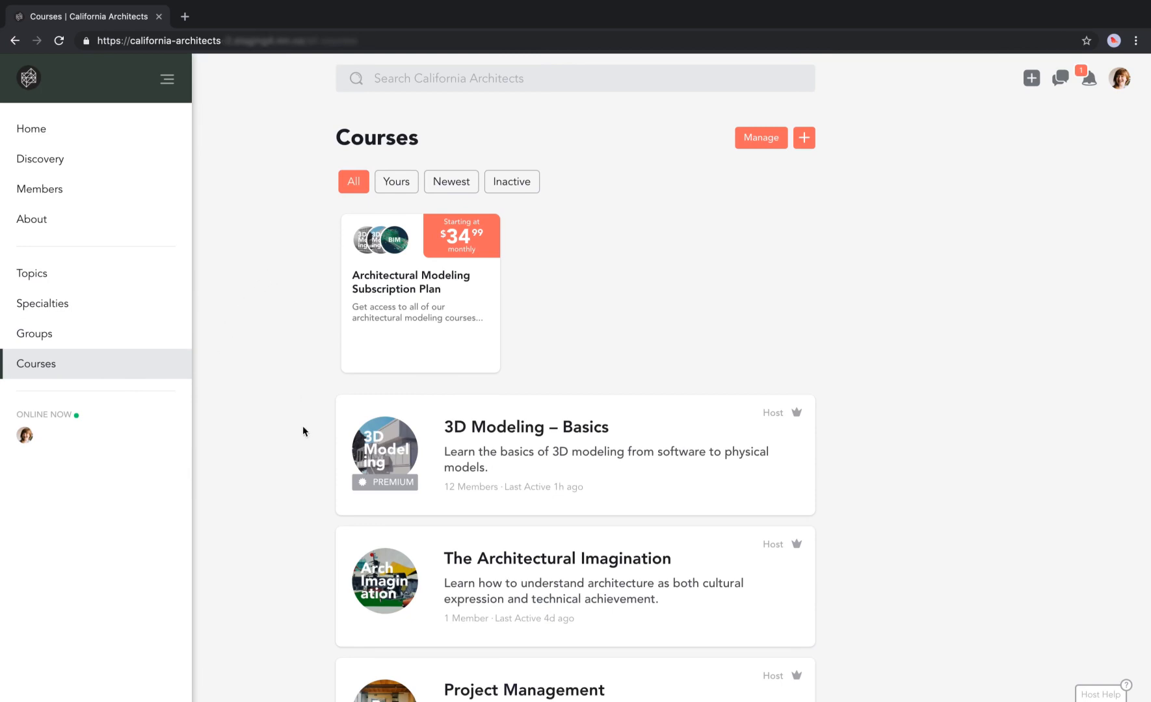
mouse_move(355, 301)
mouse_move(414, 475)
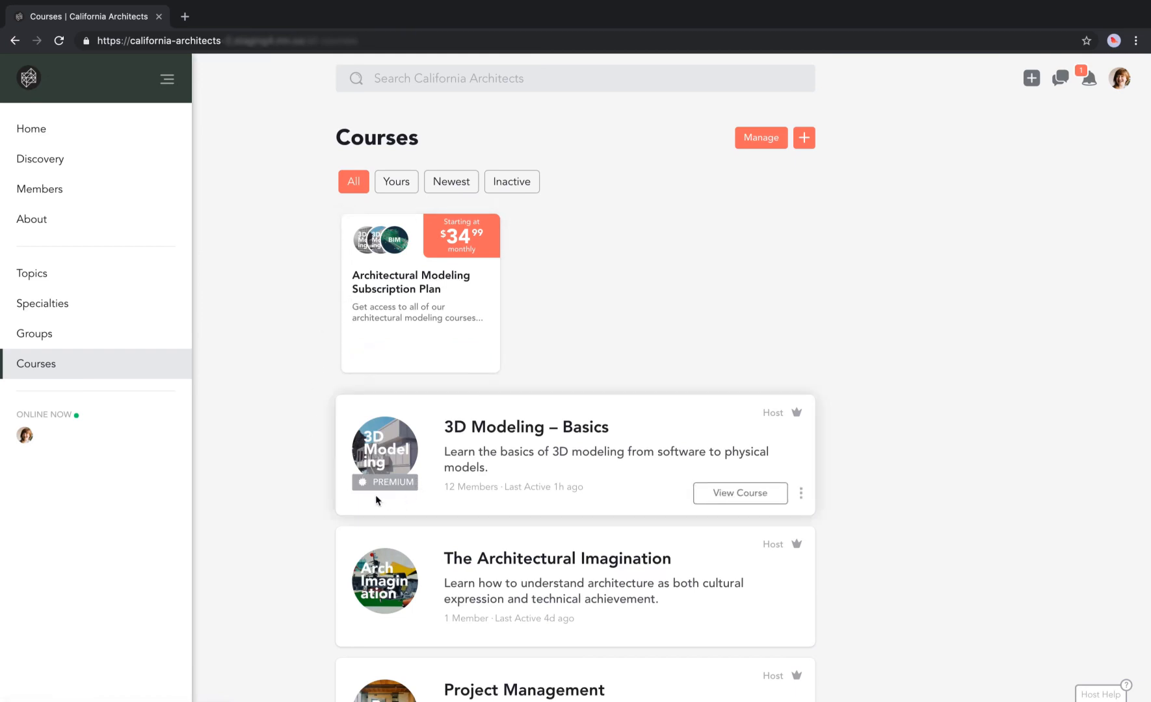
scroll(424, 505, "down", 3)
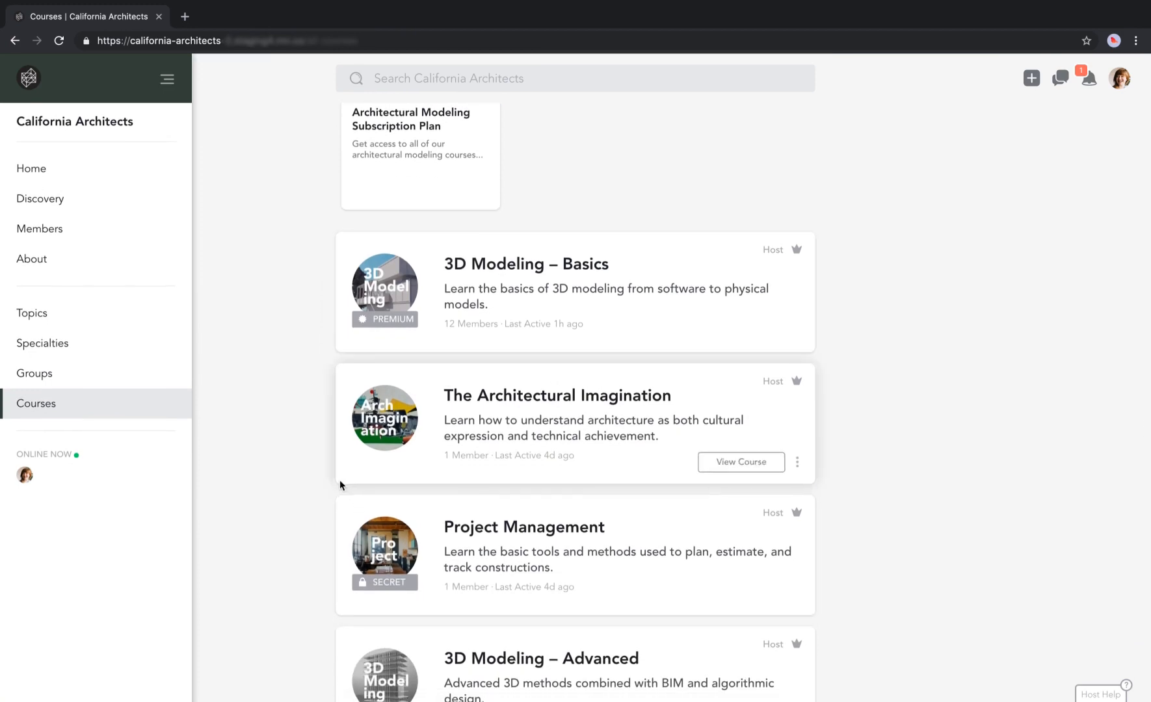
scroll(338, 484, "down", 3)
scroll(339, 484, "up", 3)
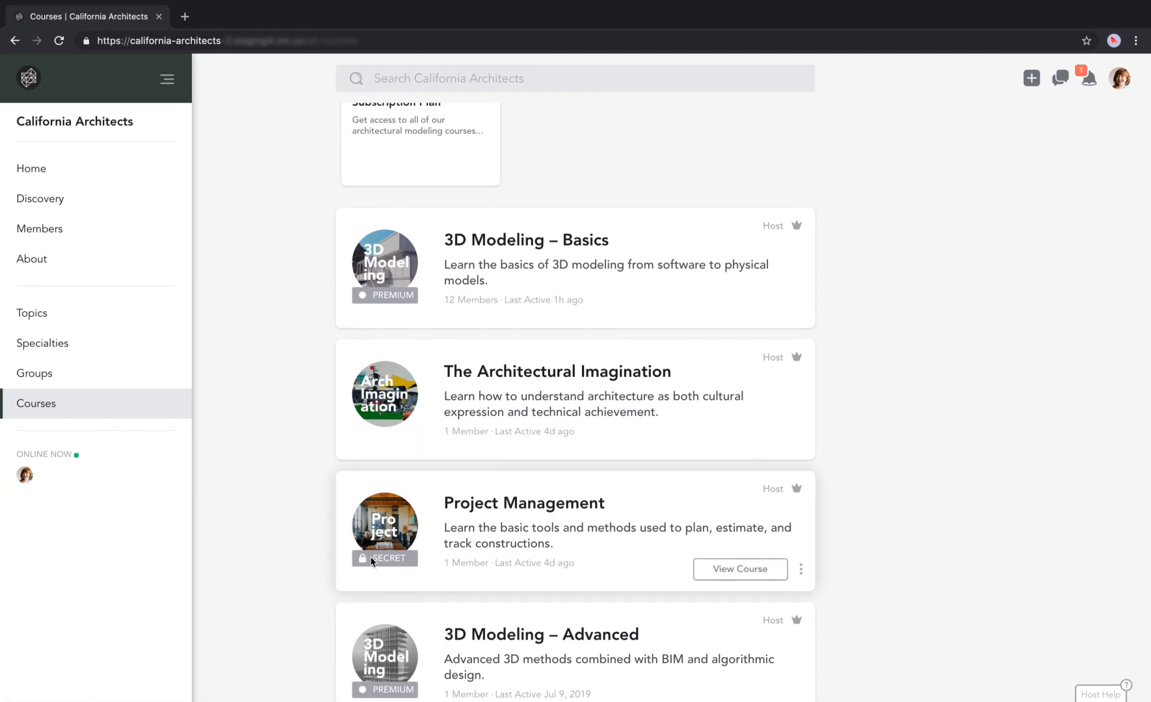
mouse_move(388, 559)
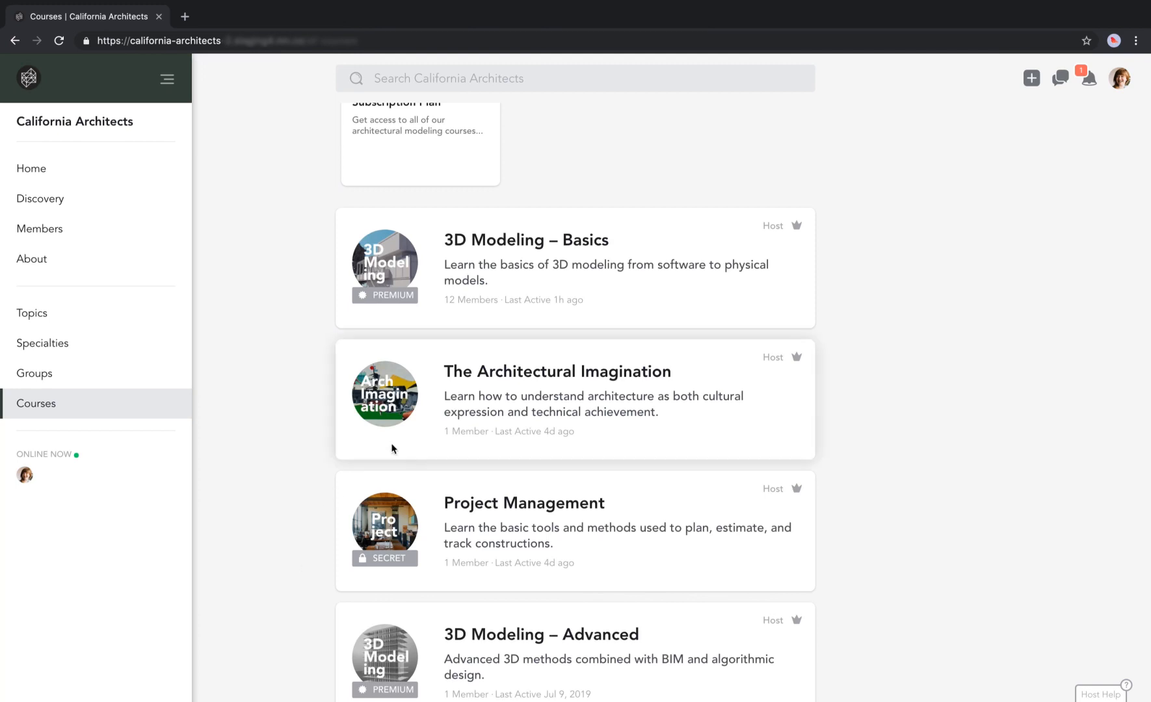
mouse_move(708, 413)
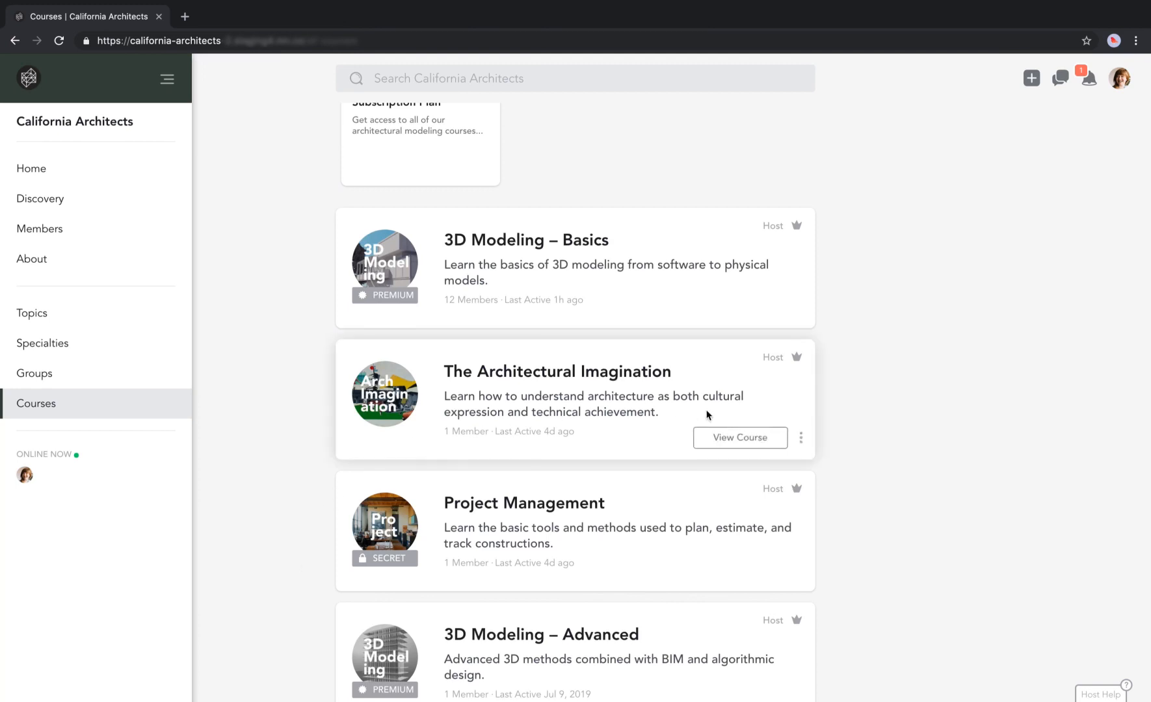
left_click(802, 438)
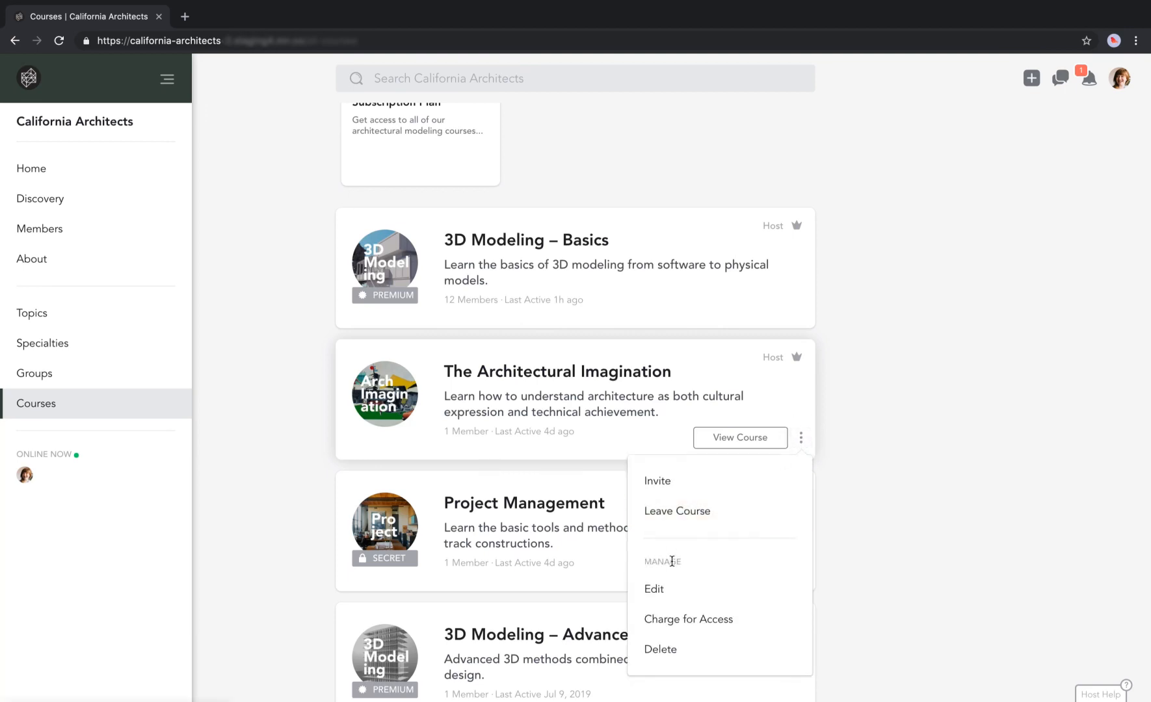
left_click(673, 624)
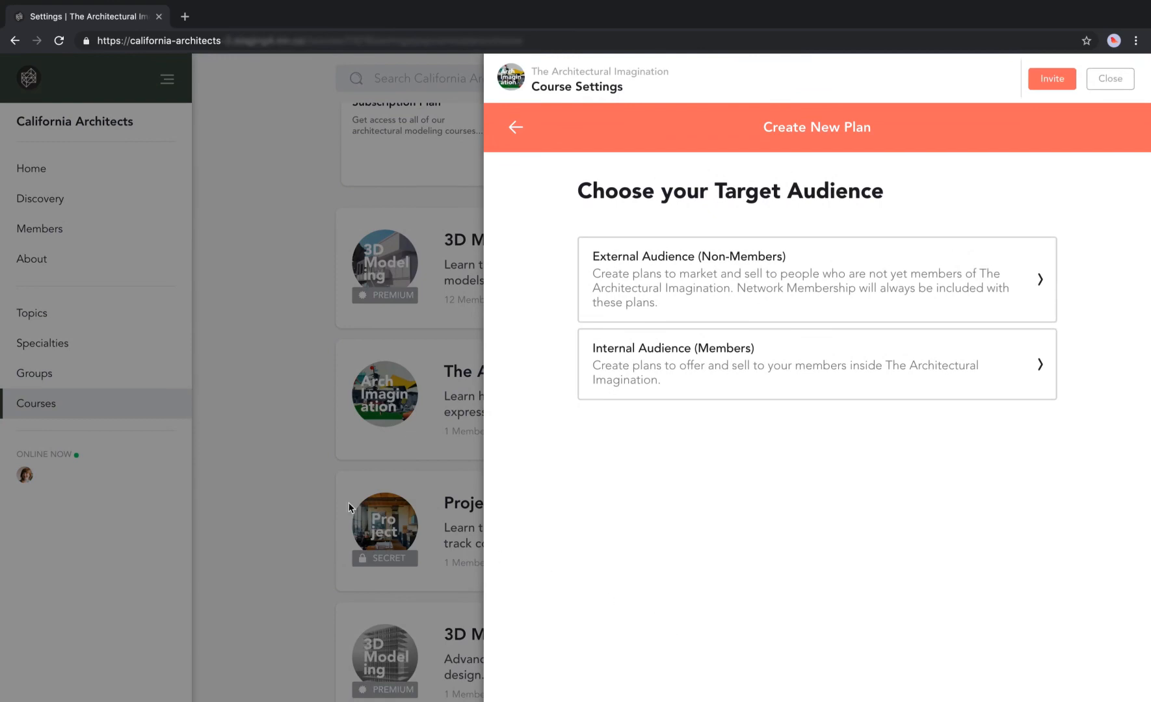
left_click(292, 464)
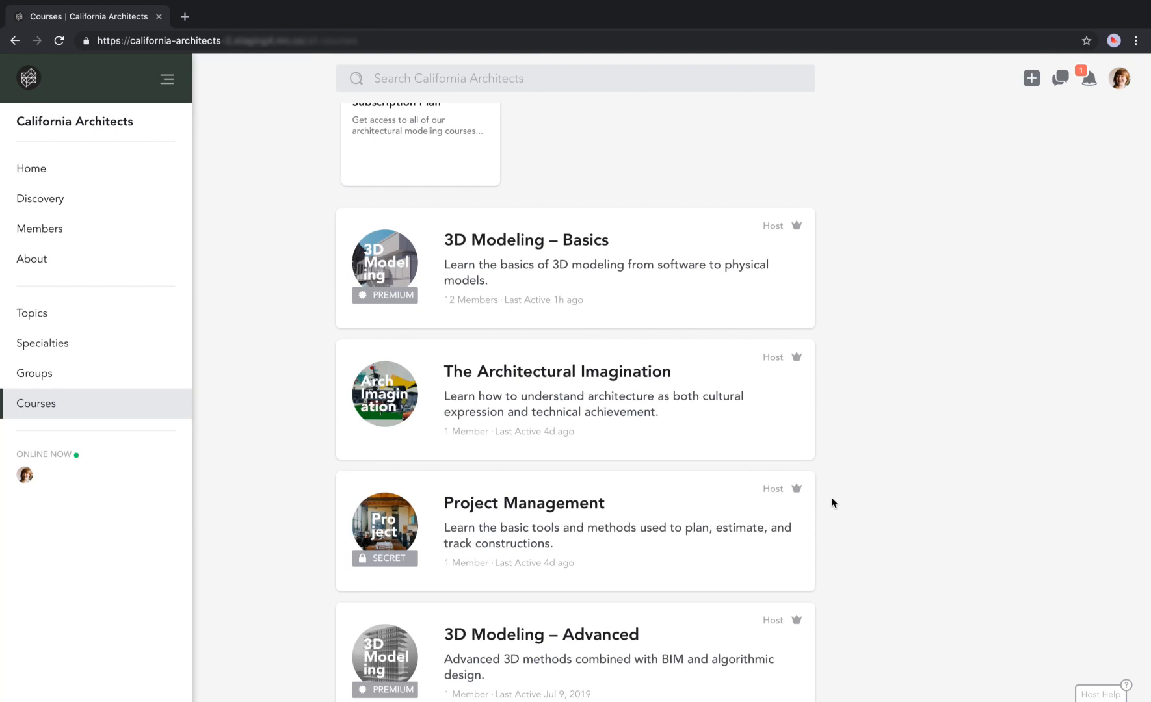
scroll(830, 497, "up", 3)
mouse_move(373, 221)
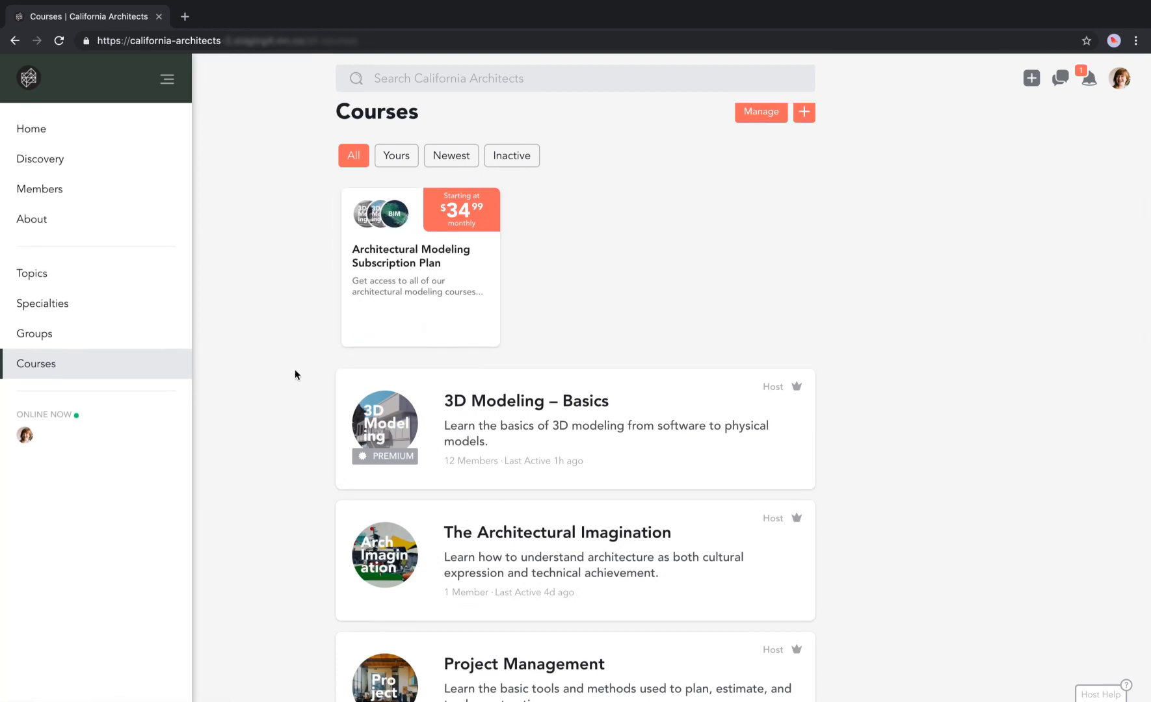
scroll(297, 394, "down", 2)
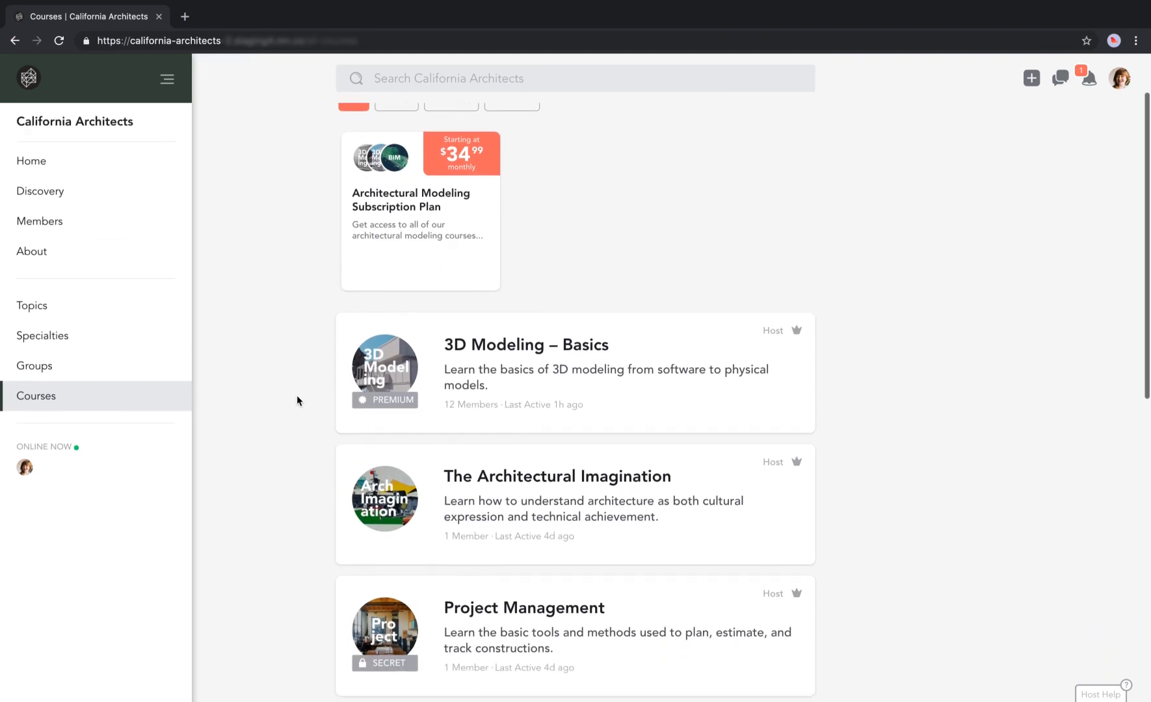
scroll(297, 396, "down", 2)
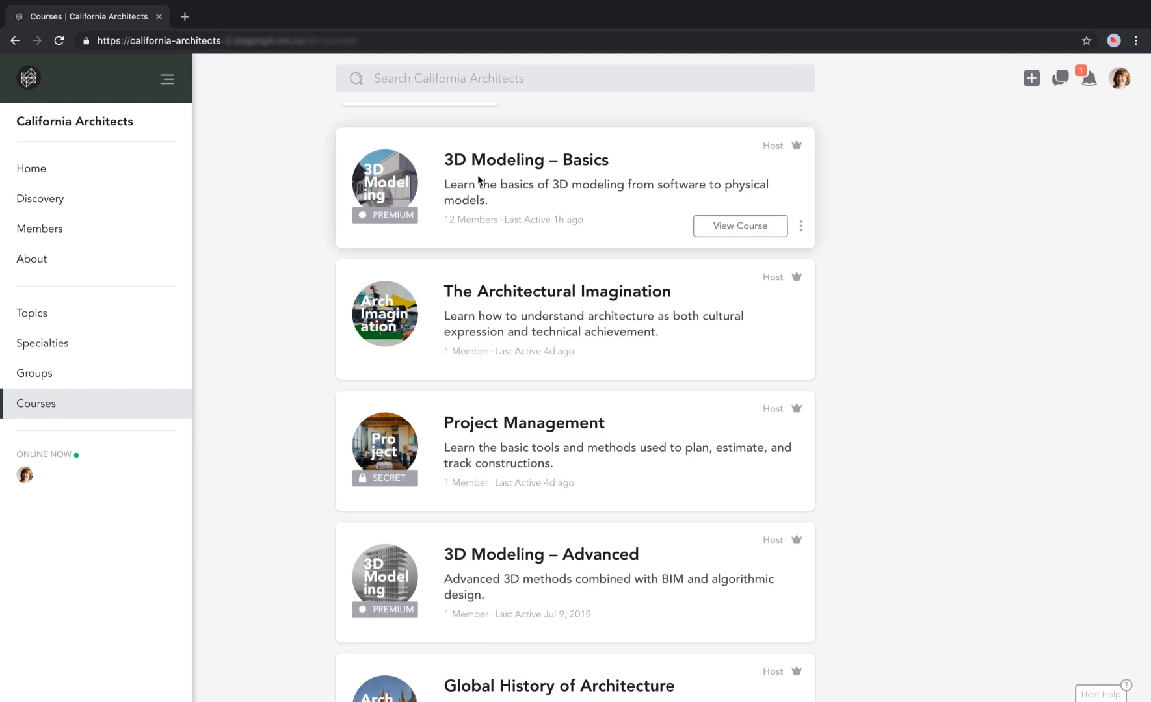
Review the 3D Modeling – Basics General Settings: title, tagline, description, location, website and branding.
left_click(701, 226)
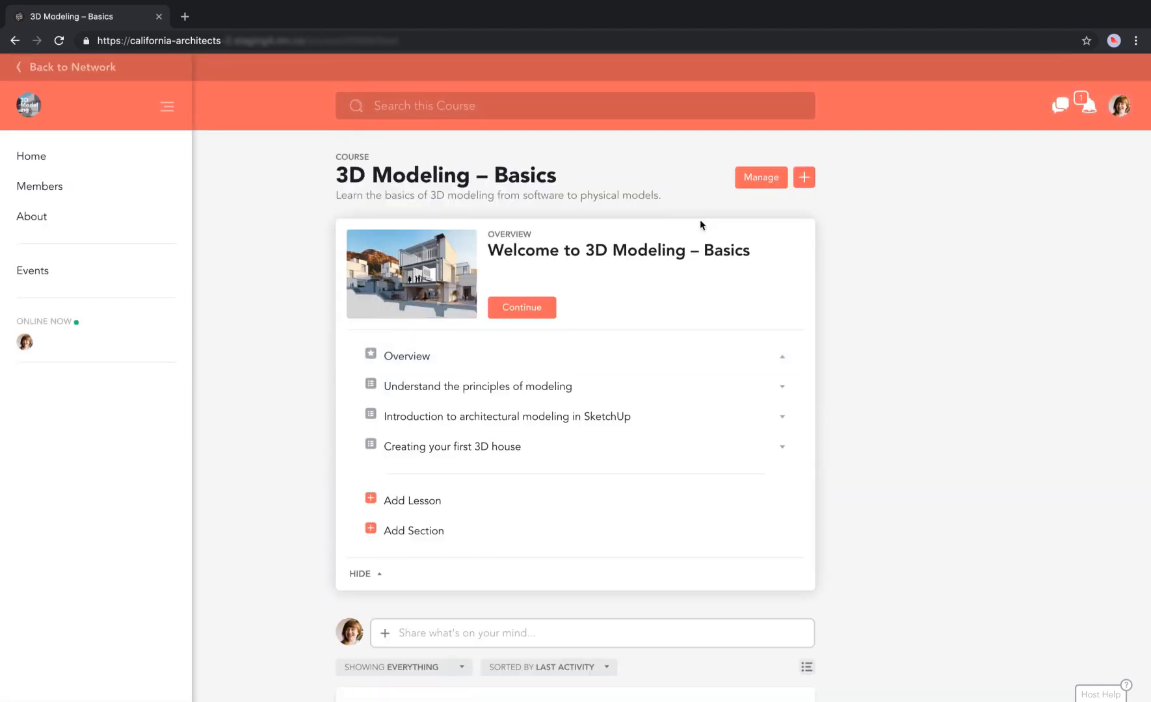
left_click(762, 179)
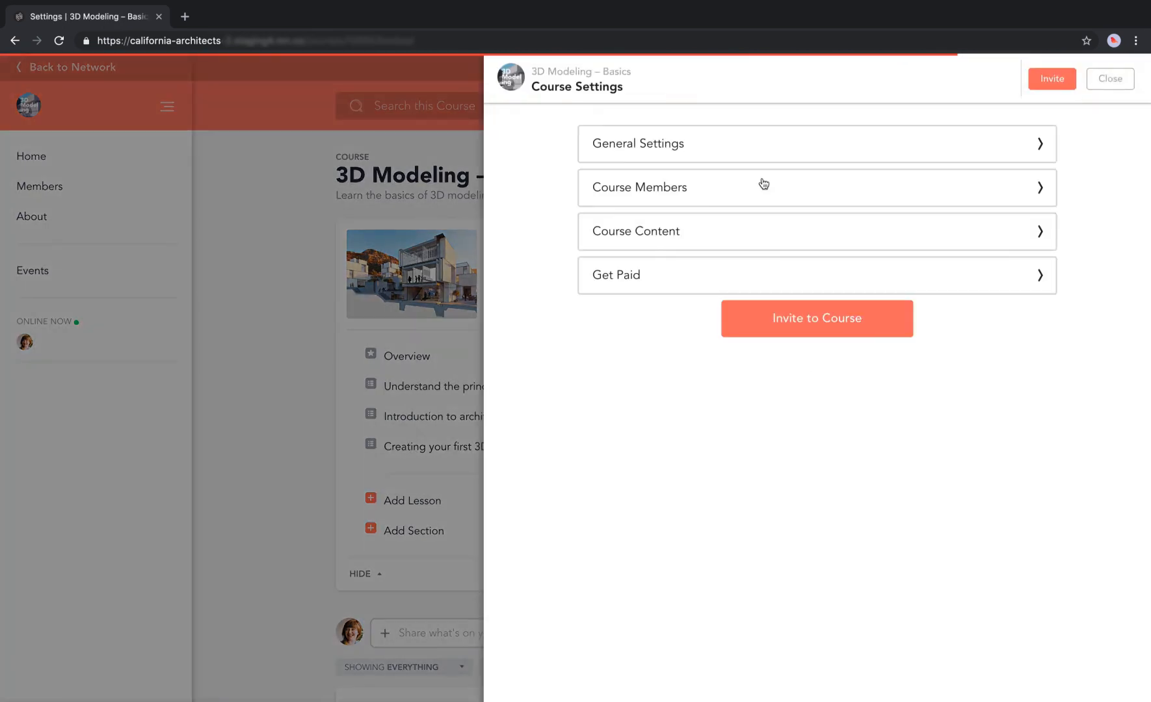
left_click(774, 143)
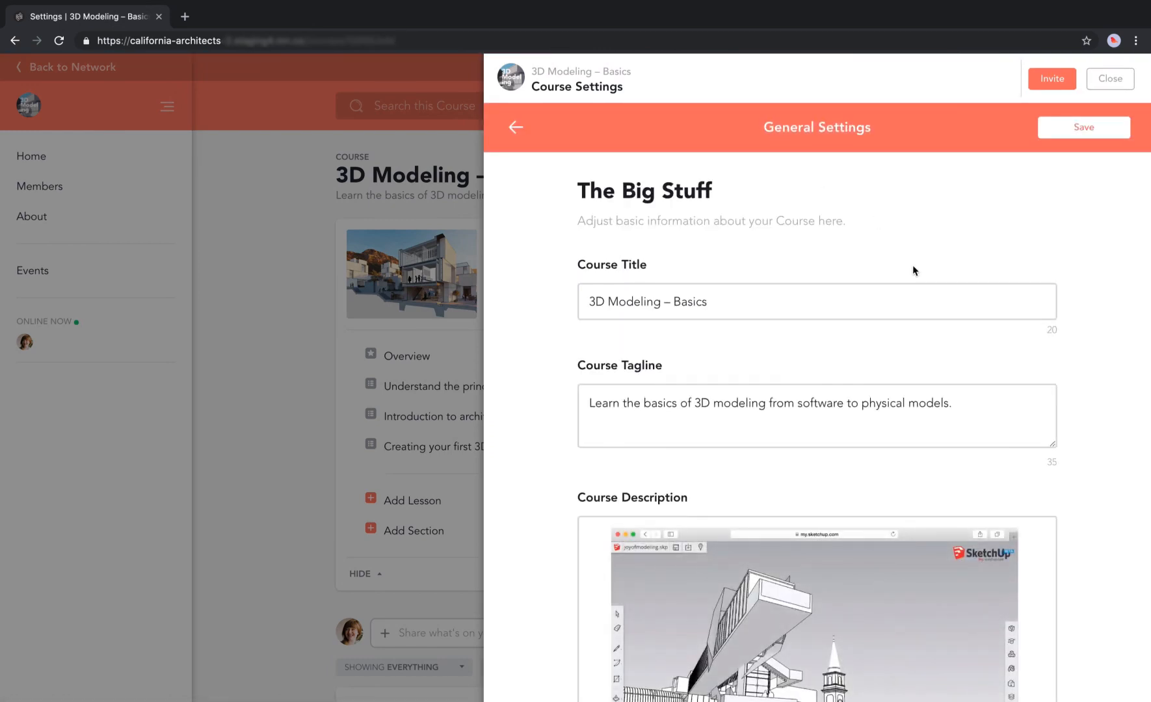
scroll(913, 264, "down", 2)
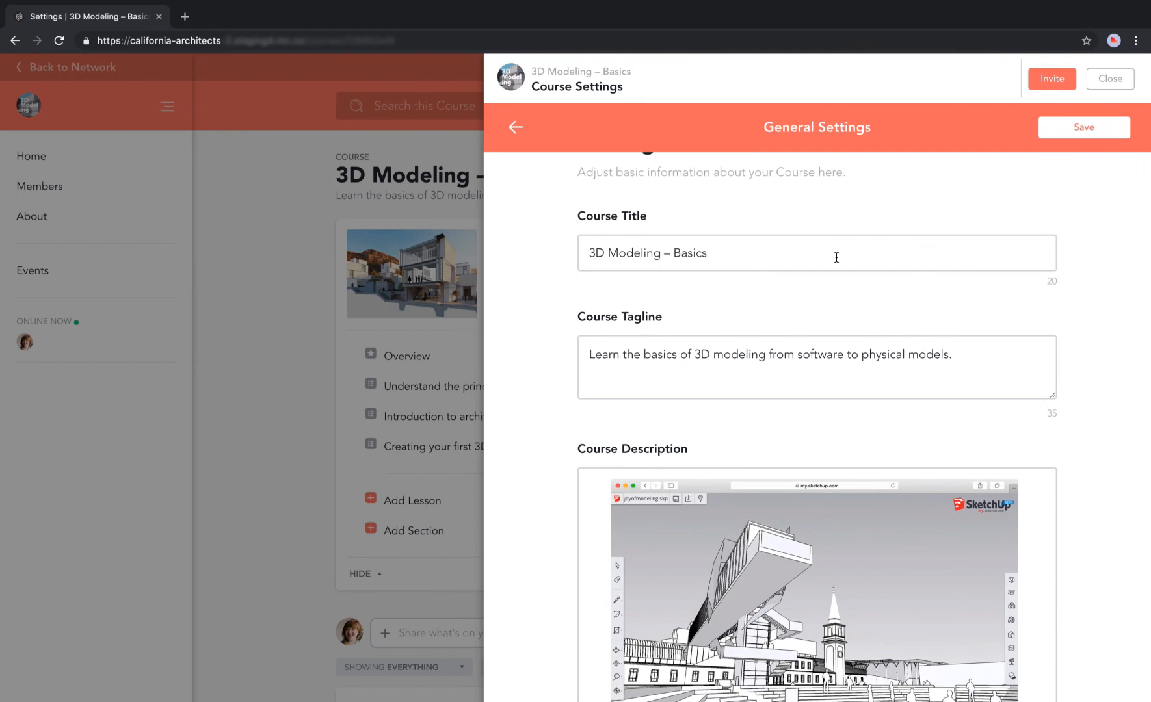
scroll(864, 376, "down", 3)
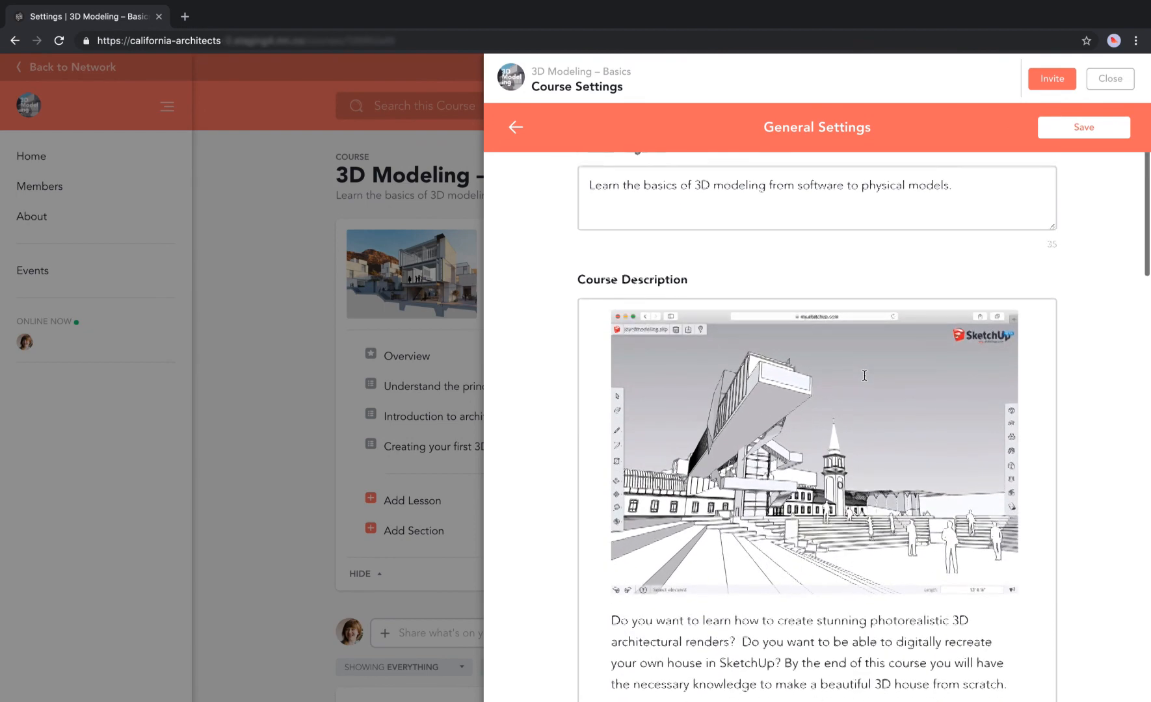
scroll(709, 323, "down", 8)
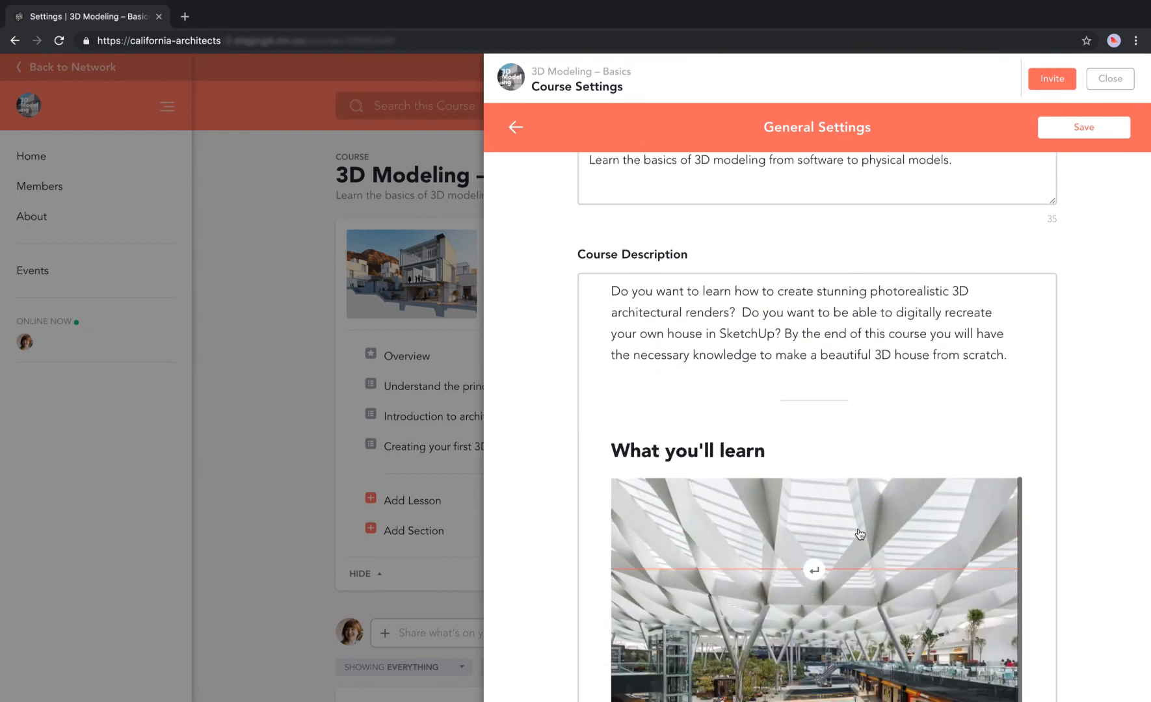
scroll(1041, 597, "down", 9)
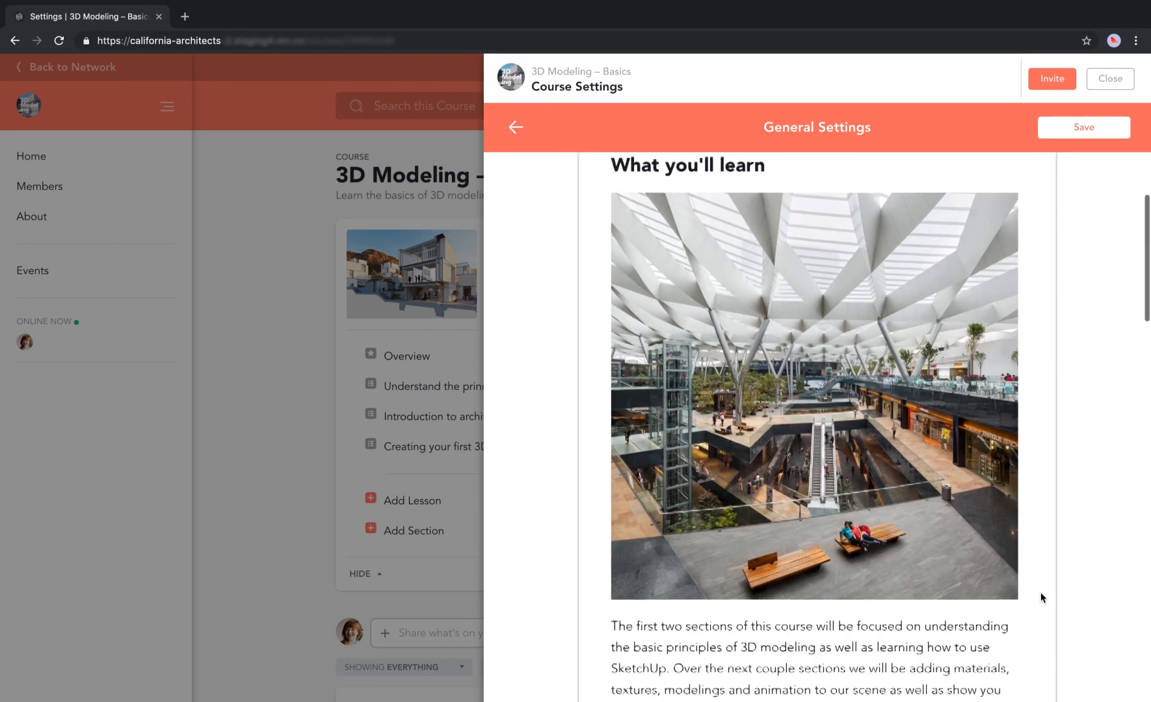
scroll(1040, 597, "down", 2)
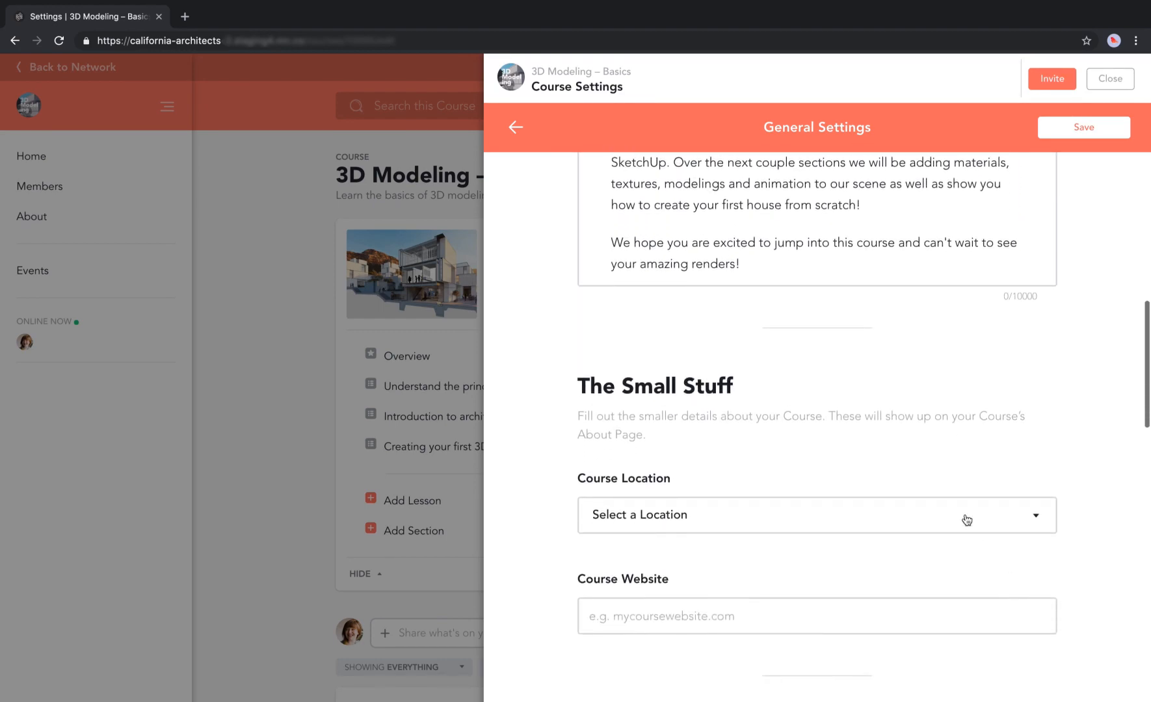
scroll(1085, 623, "down", 4)
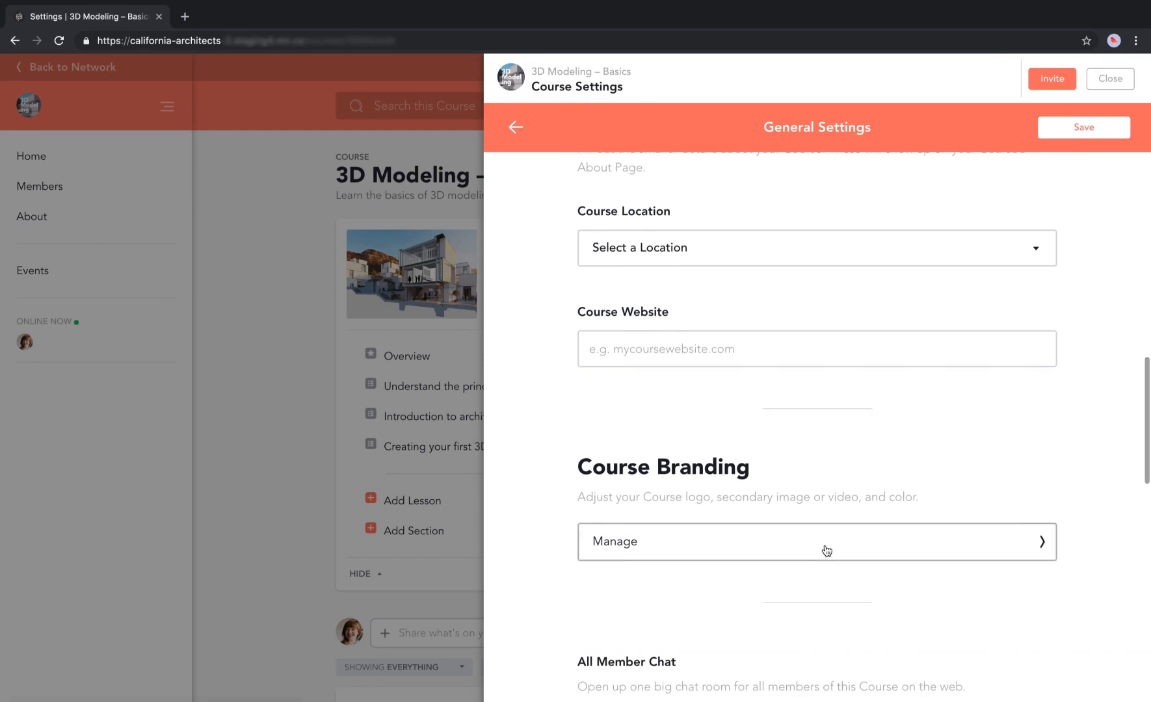
left_click(826, 550)
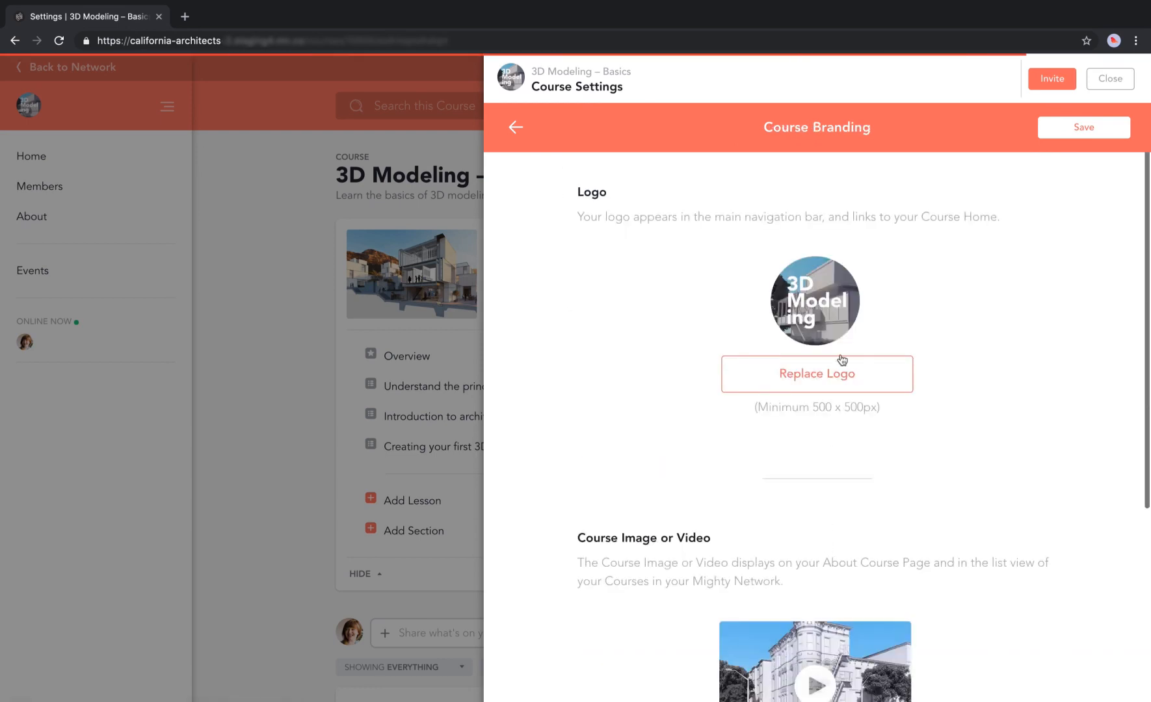
scroll(925, 412, "down", 3)
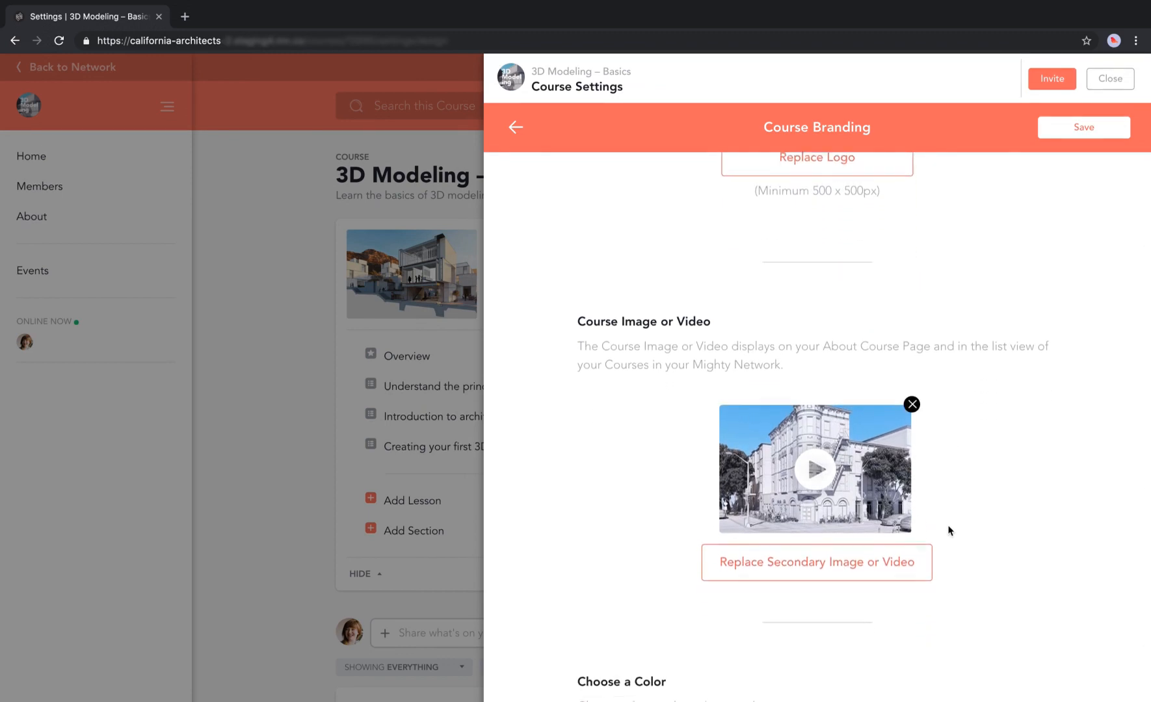
scroll(948, 531, "down", 2)
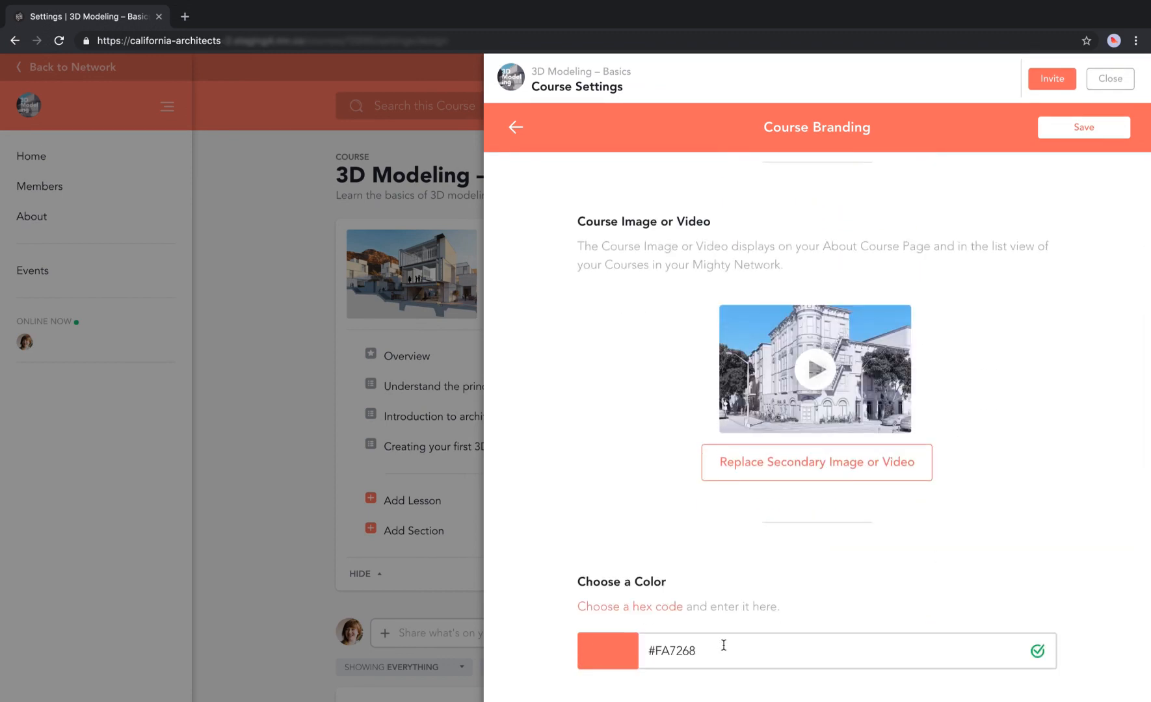
scroll(742, 540, "up", 1)
scroll(742, 540, "up", 4)
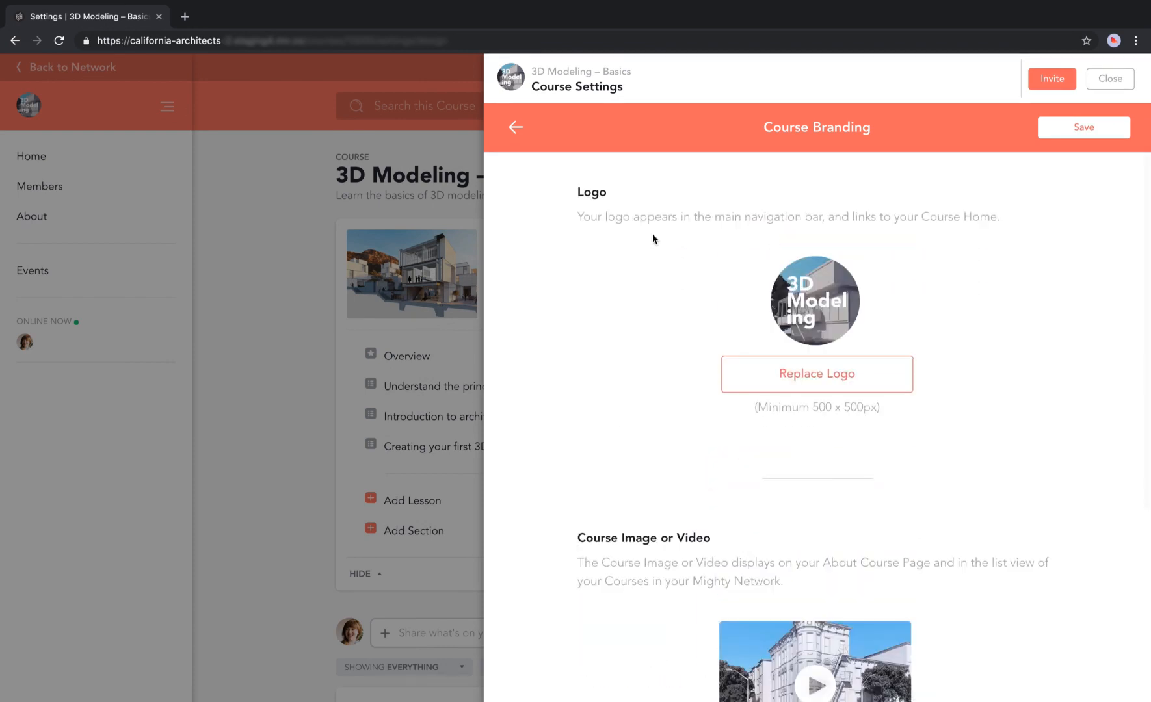
left_click(517, 127)
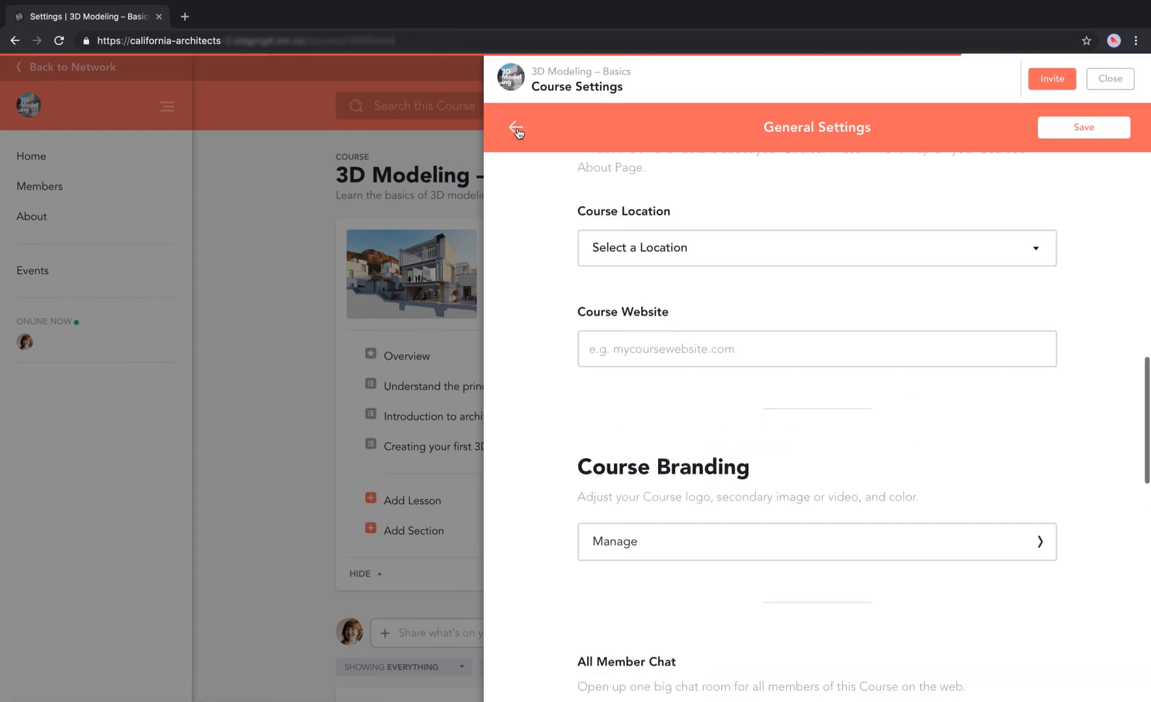
scroll(737, 314, "up", 1)
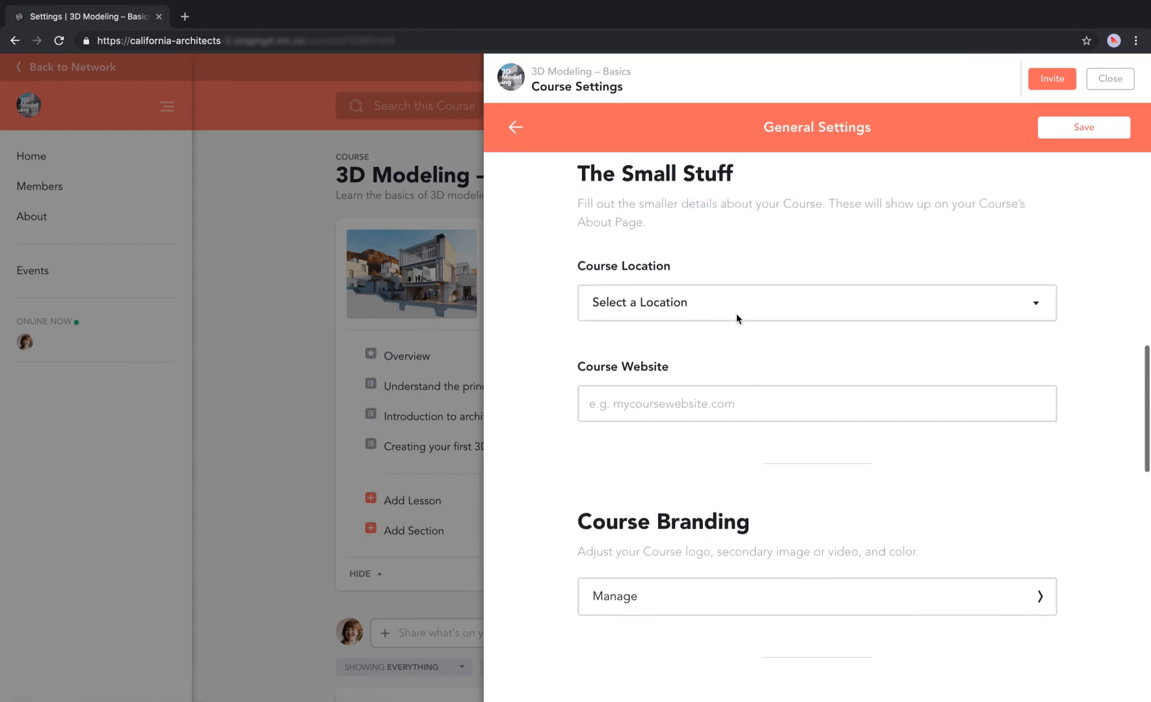
scroll(736, 317, "down", 2)
scroll(737, 319, "up", 10)
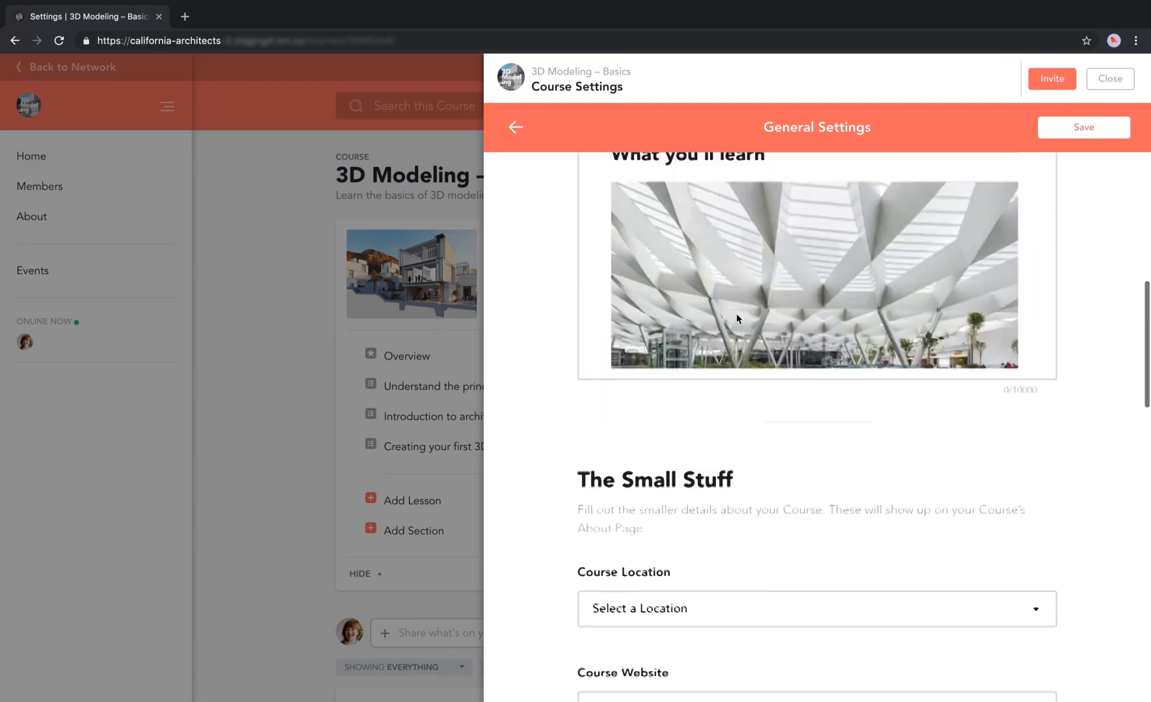
scroll(737, 317, "up", 1)
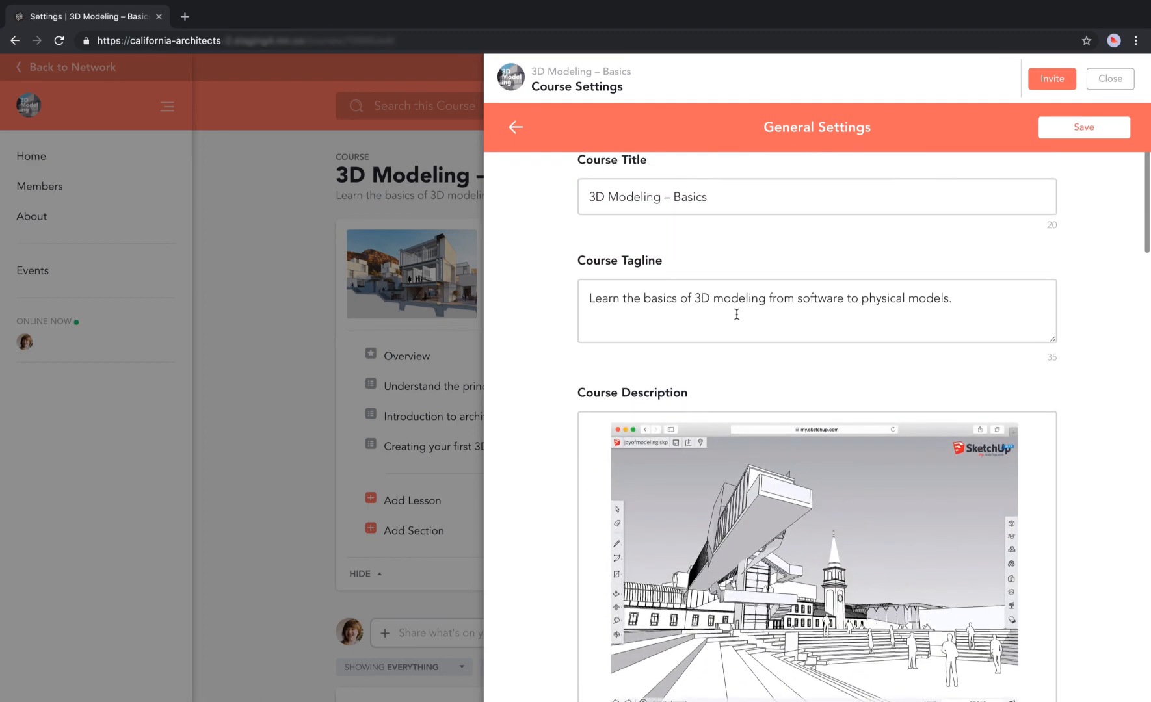
scroll(737, 316, "down", 10)
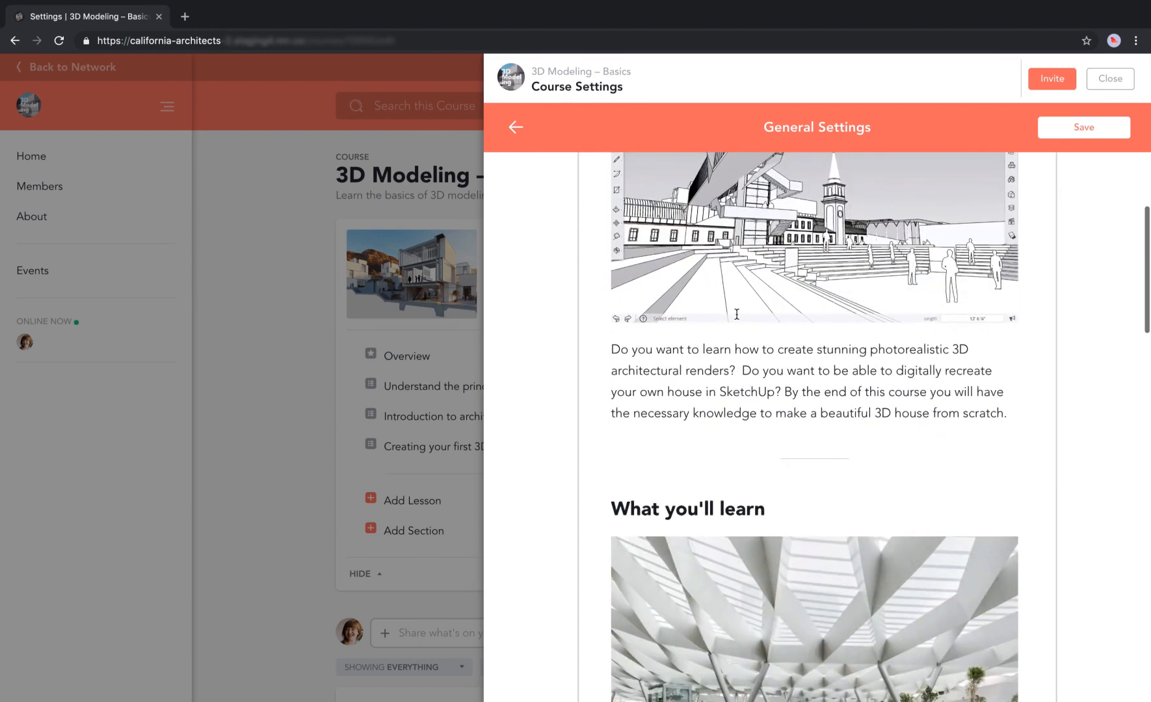
scroll(737, 318, "down", 5)
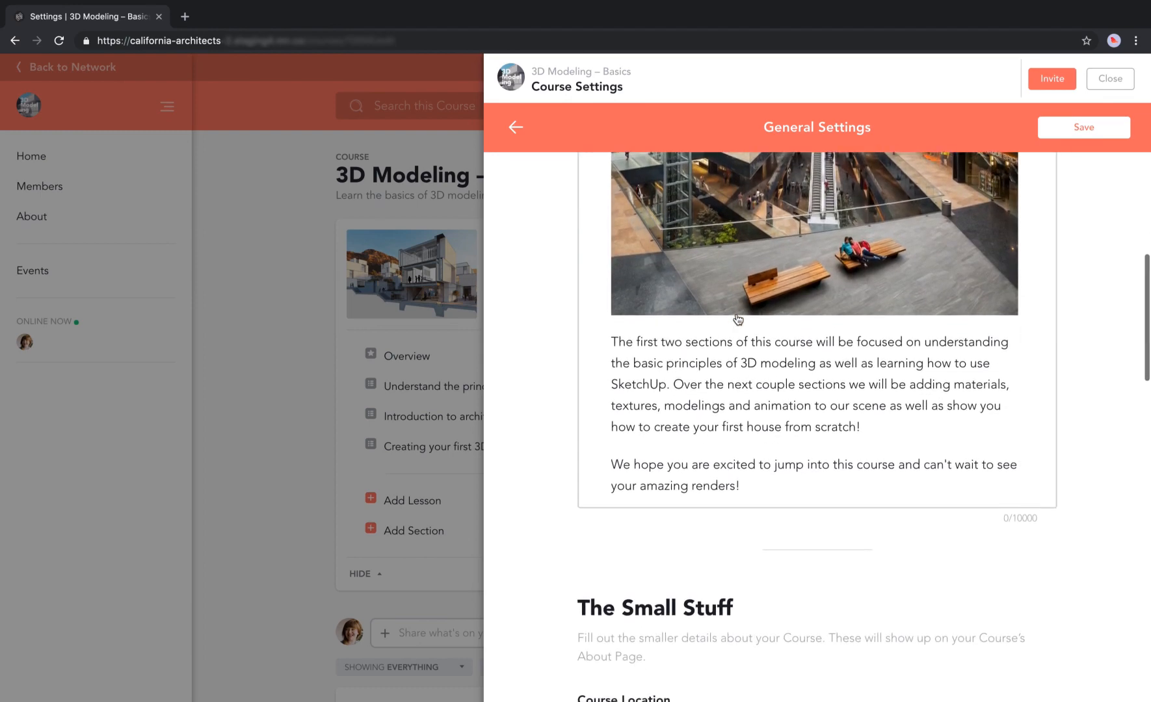
scroll(821, 538, "down", 7)
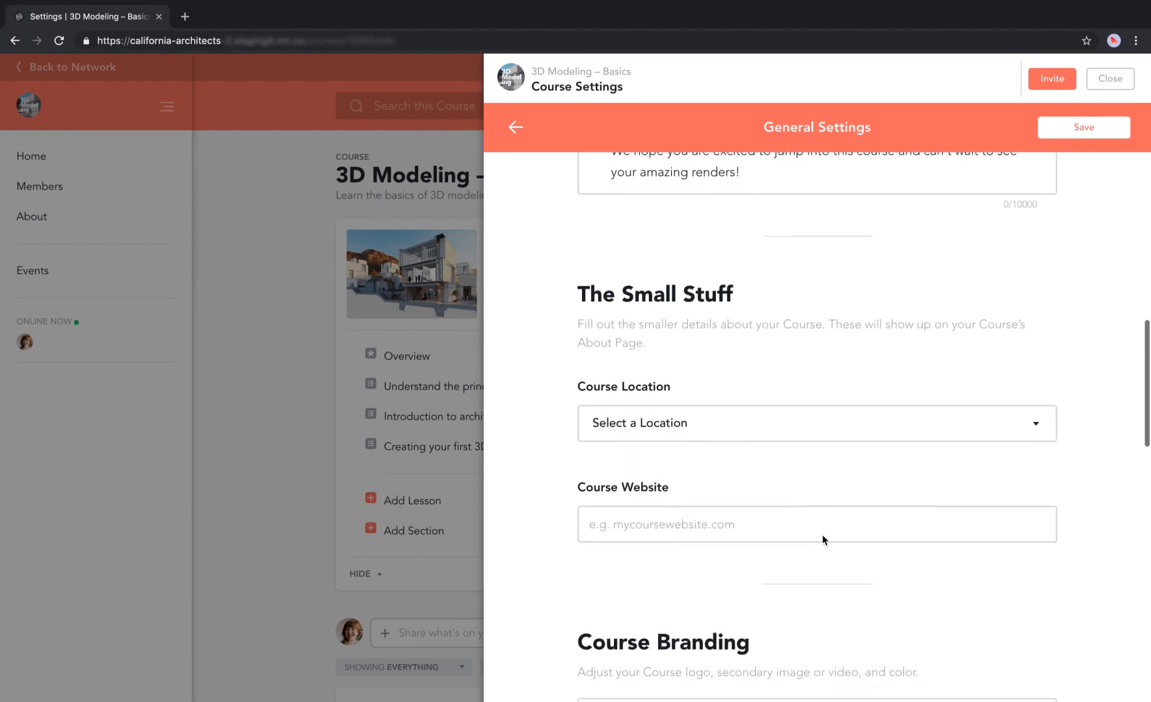
scroll(823, 538, "down", 4)
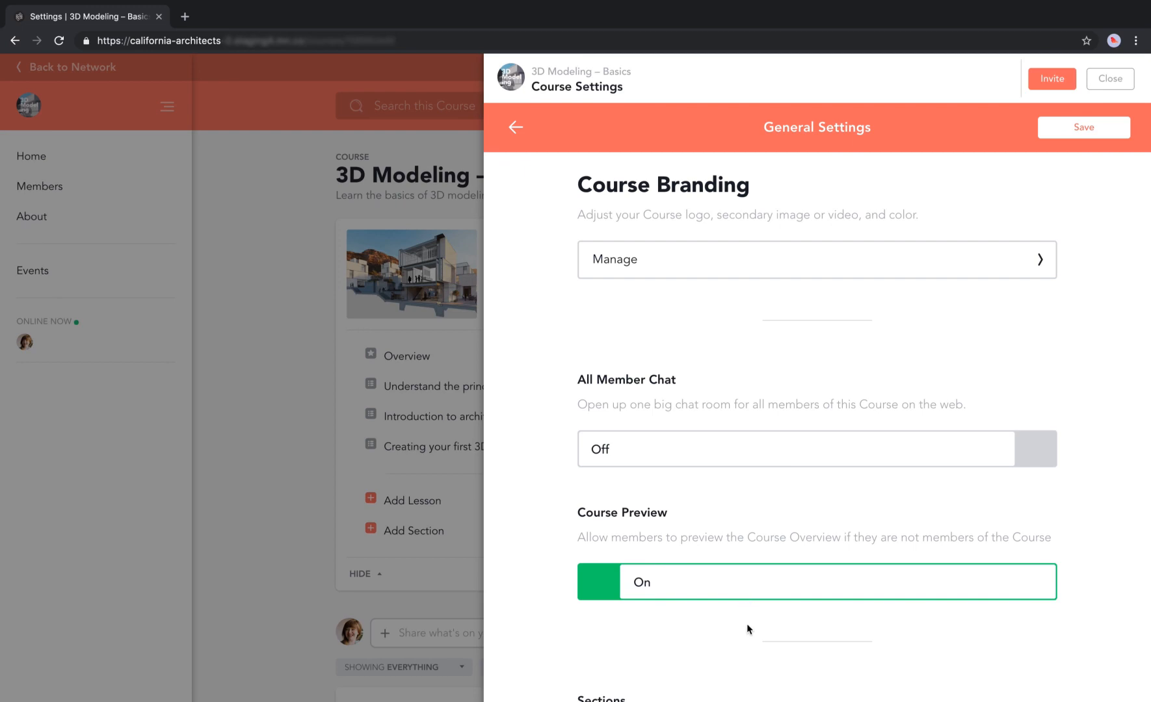
scroll(747, 625, "down", 3)
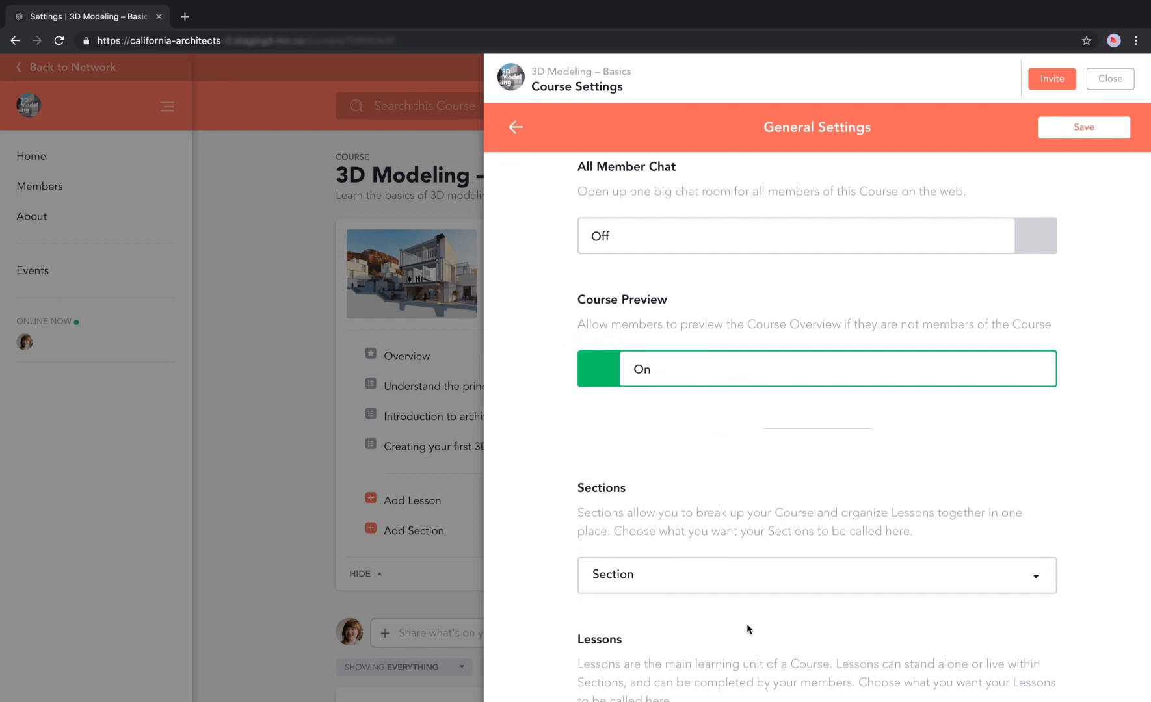
scroll(747, 624, "down", 3)
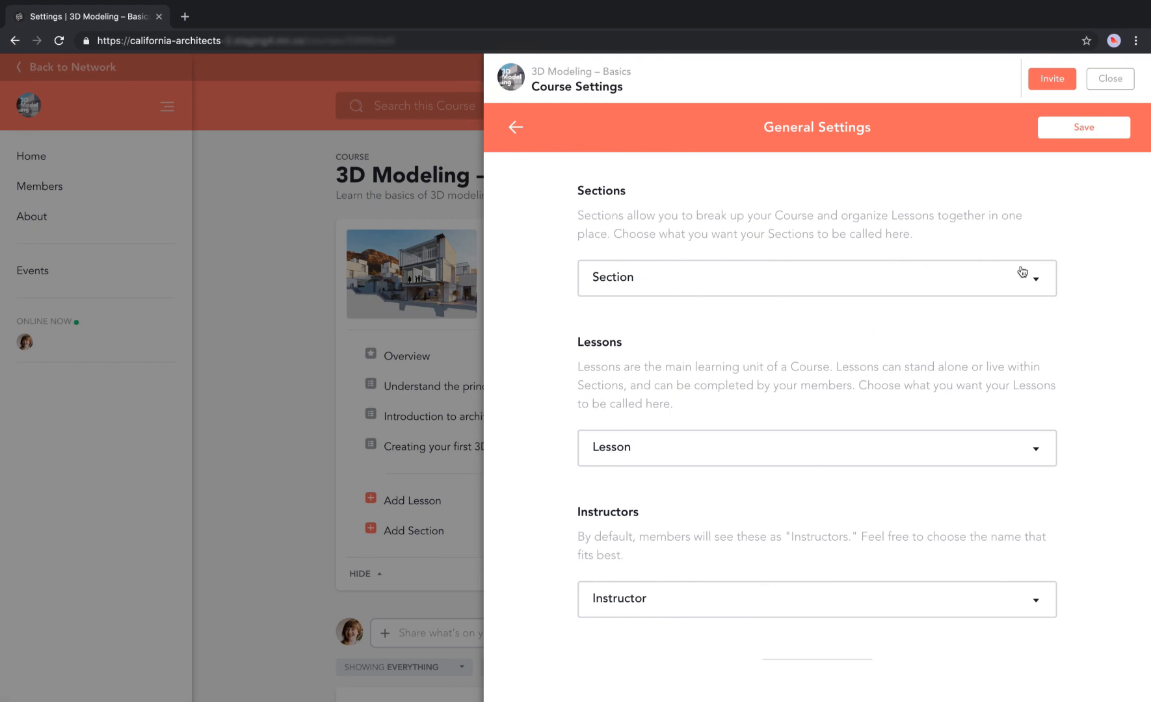
left_click(1037, 281)
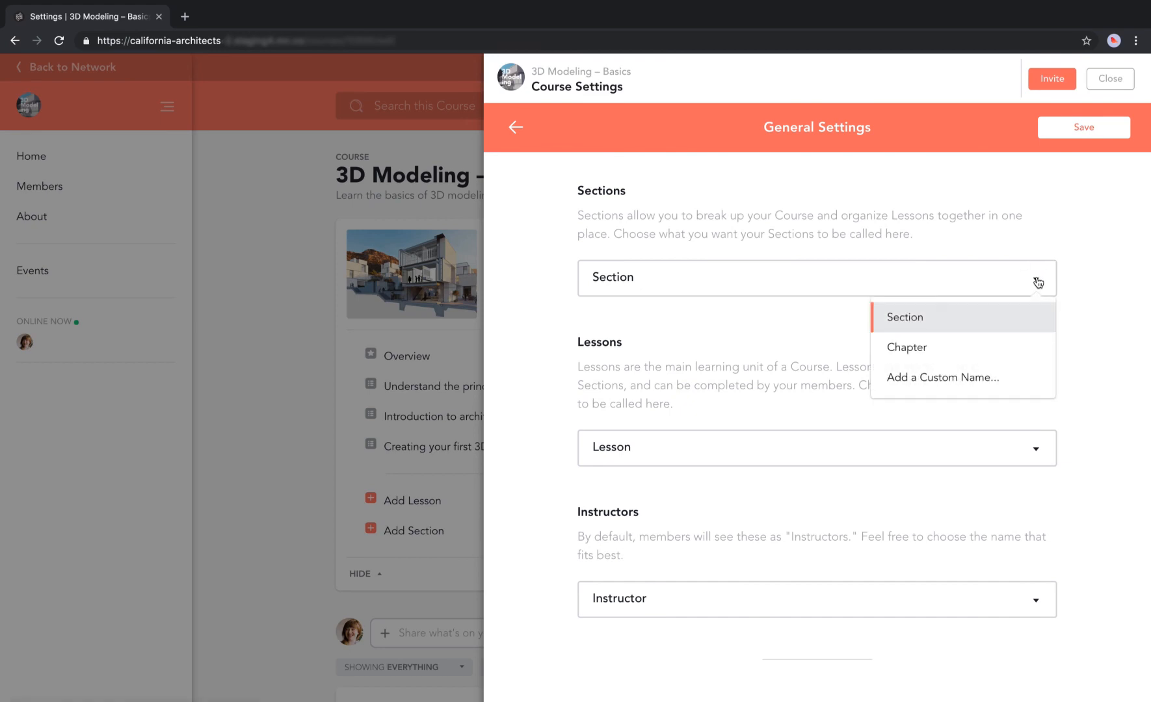
left_click(1035, 453)
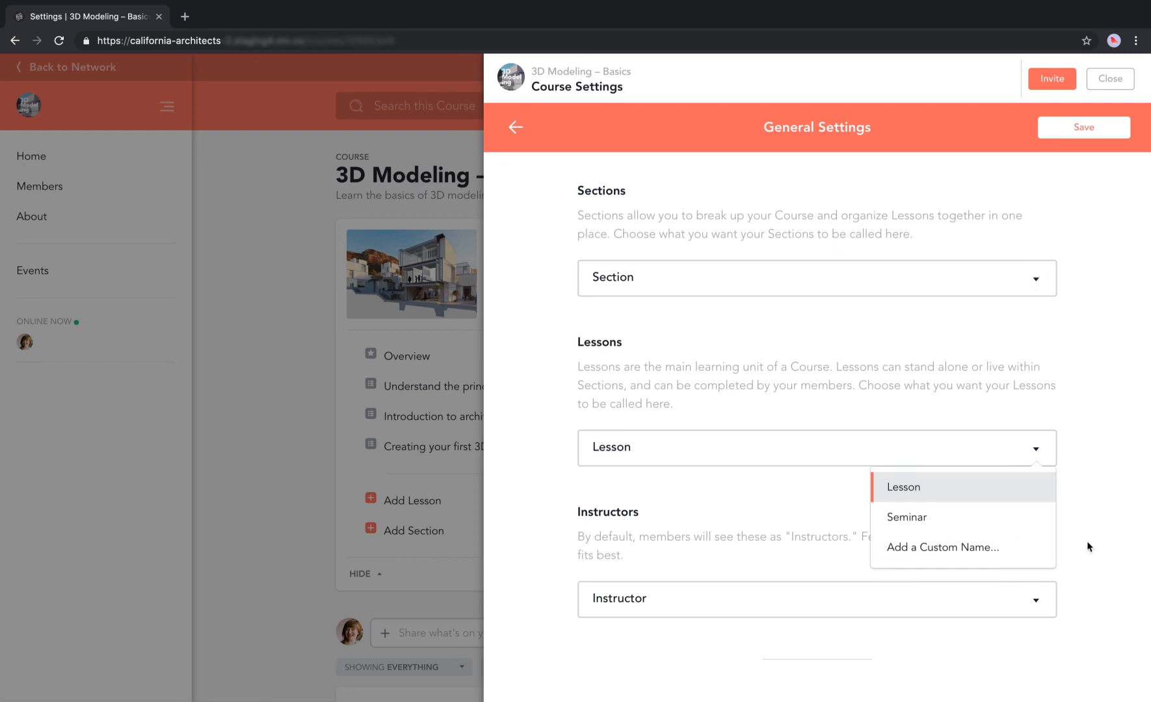
left_click(1035, 603)
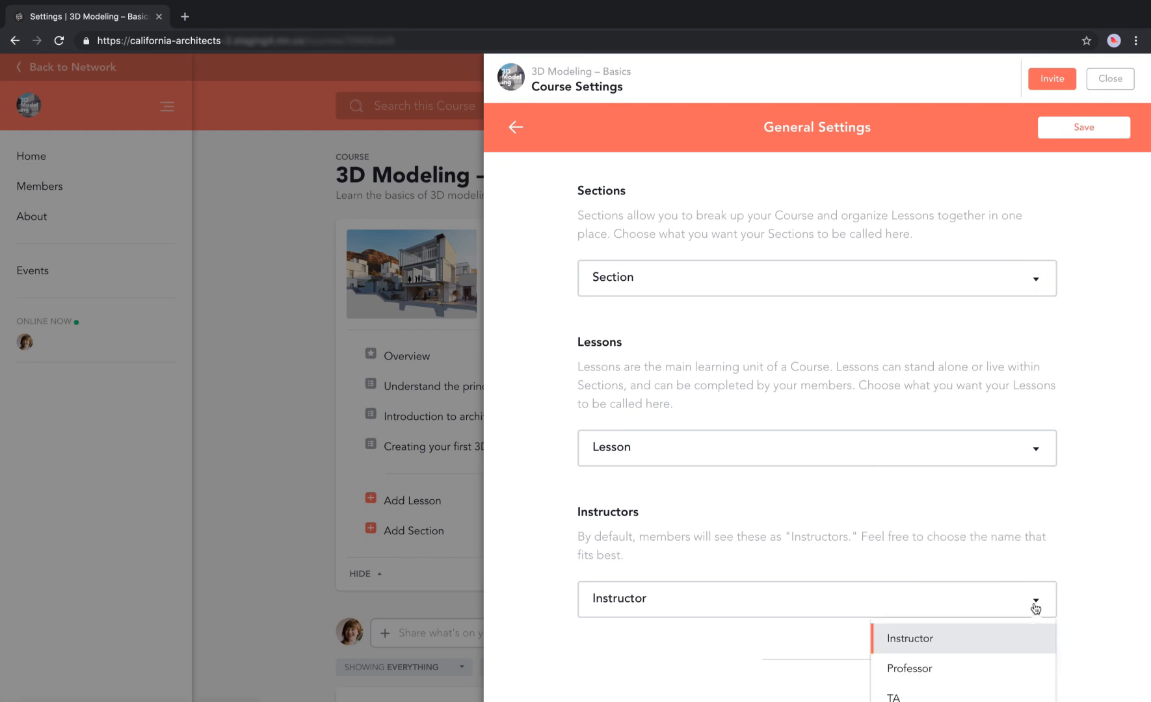
scroll(1033, 607, "down", 2)
left_click(1092, 629)
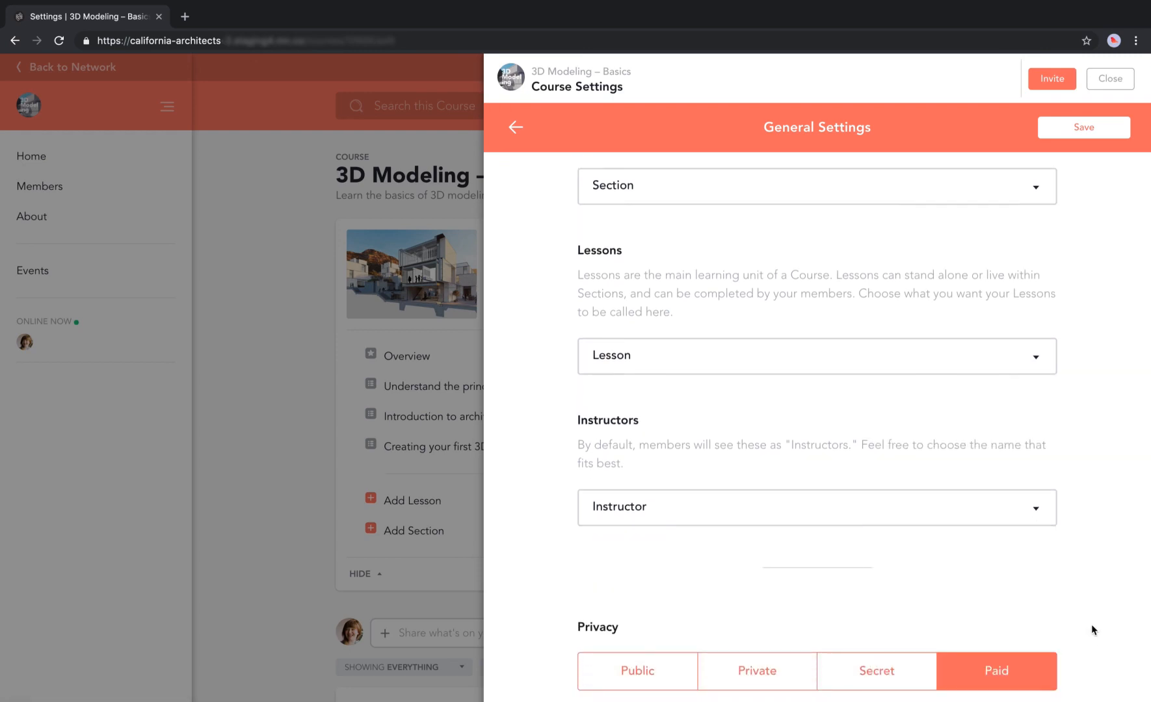
scroll(1090, 629, "down", 5)
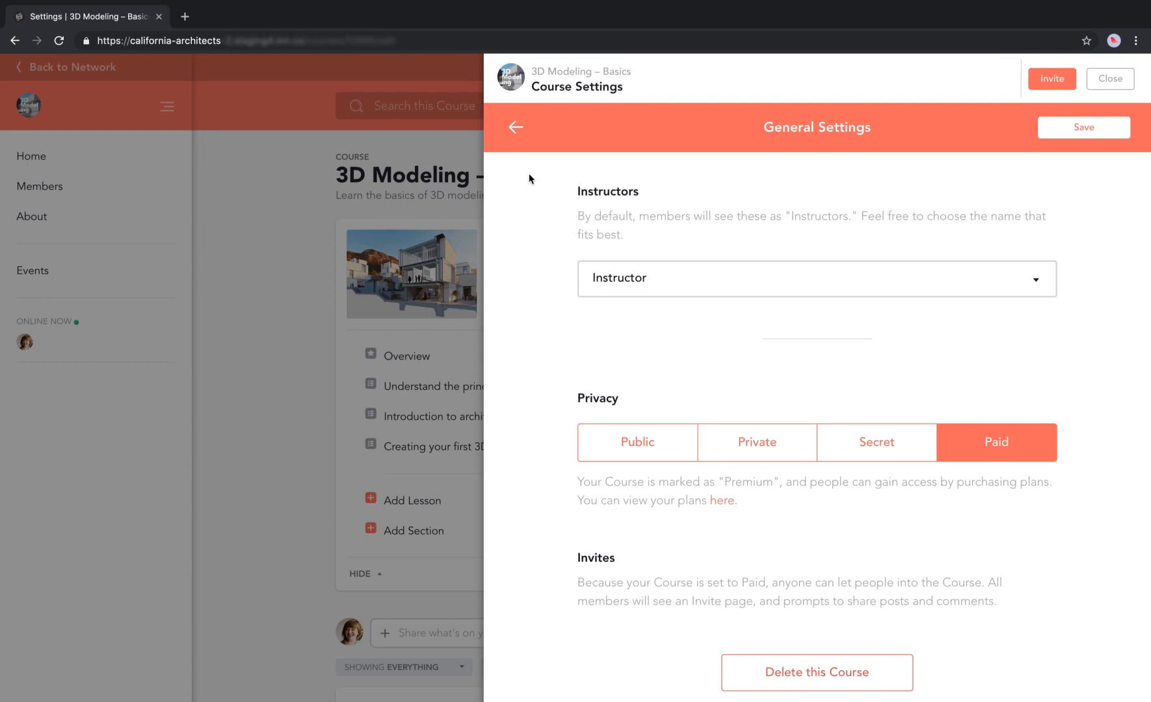
Check the course's sent invites under Course Members, then view the 1 new member awaiting welcome.
left_click(516, 129)
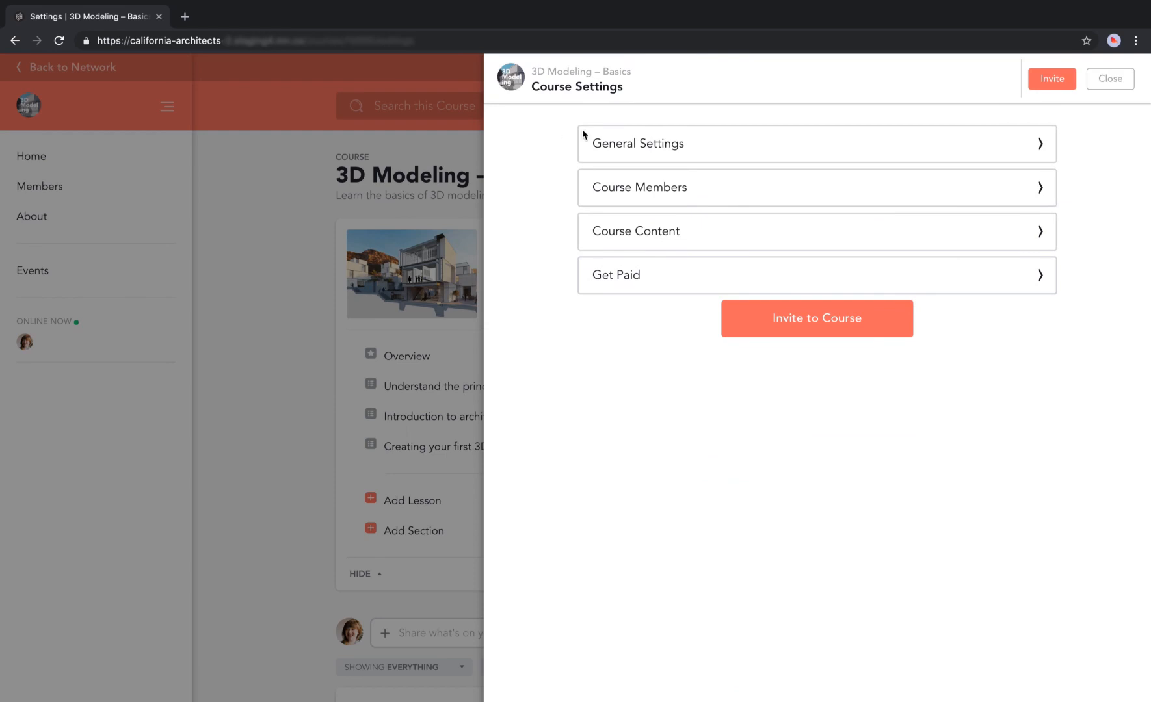
left_click(652, 184)
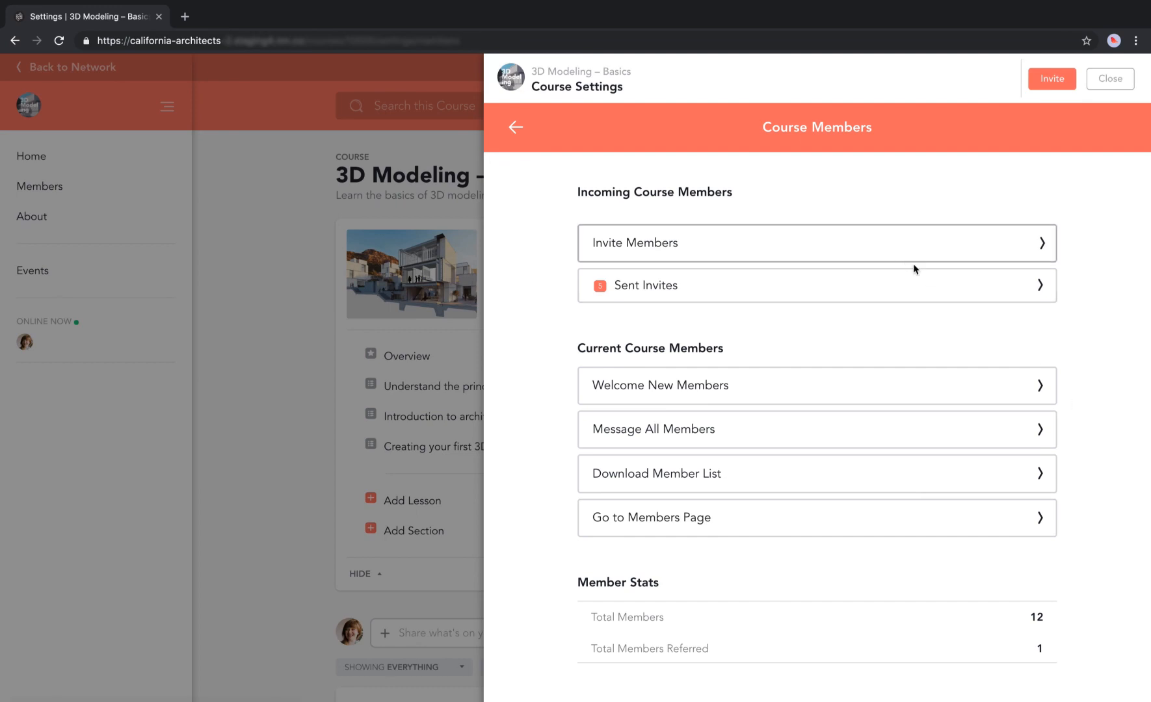
left_click(919, 287)
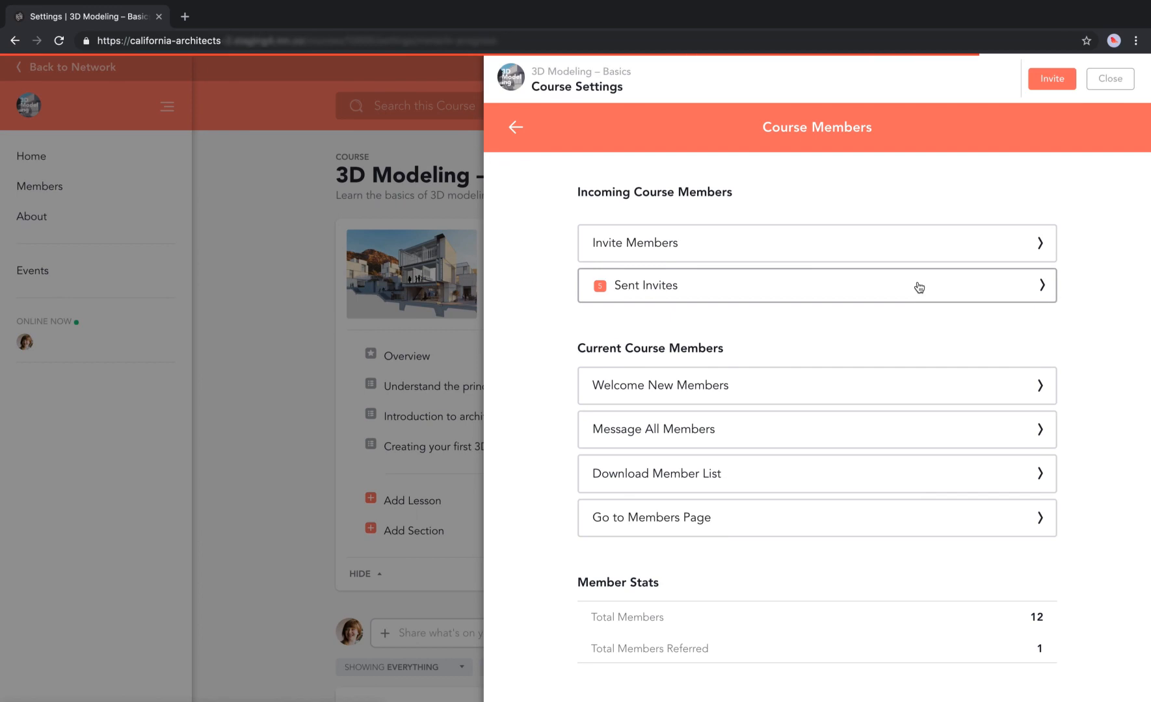
left_click(516, 127)
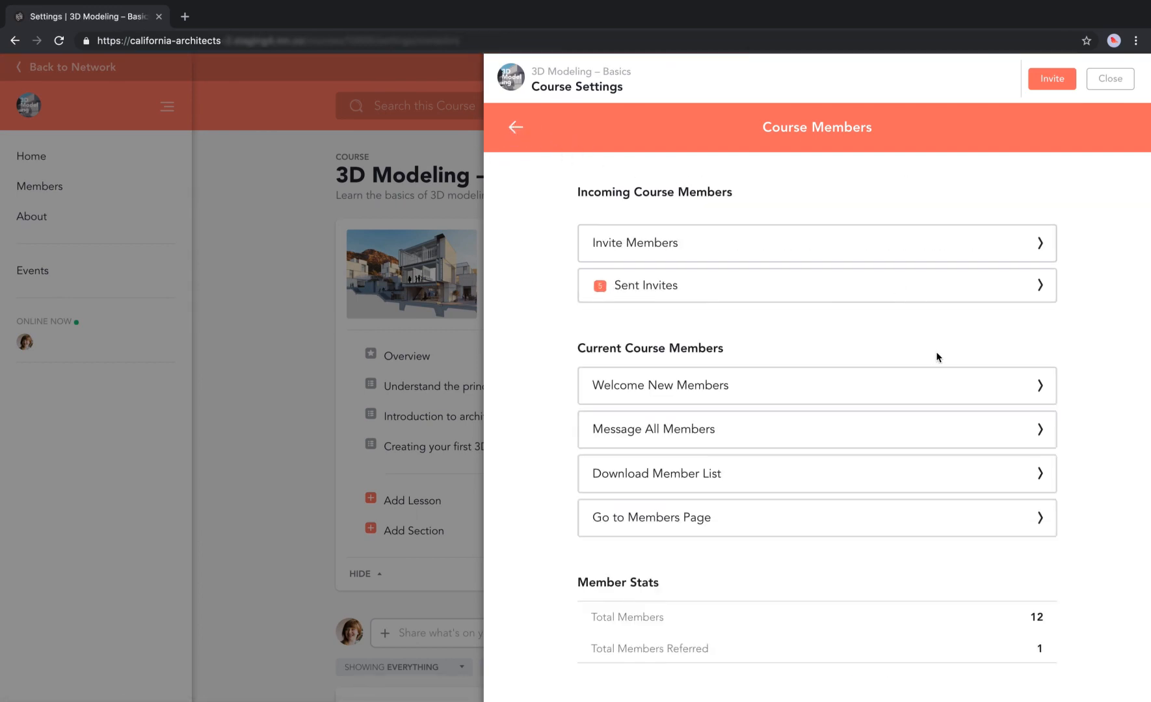
left_click(943, 389)
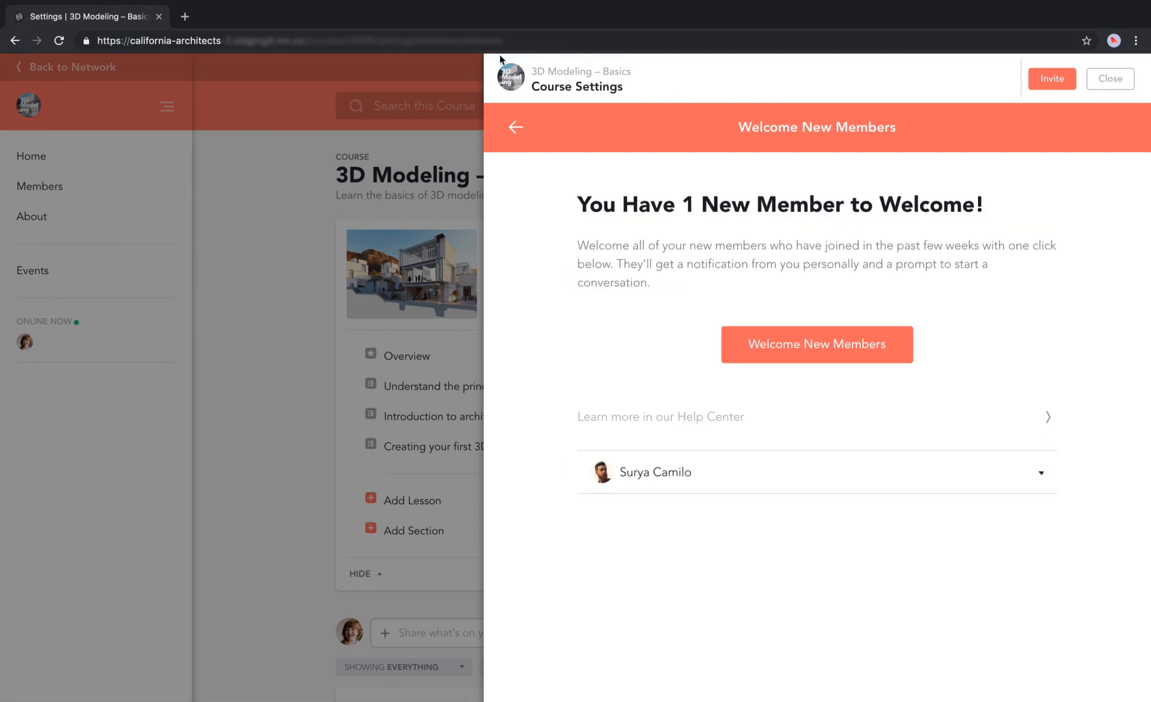
Return from Welcome New Members to Course Members, showing 12 total and 1 referred member.
left_click(515, 127)
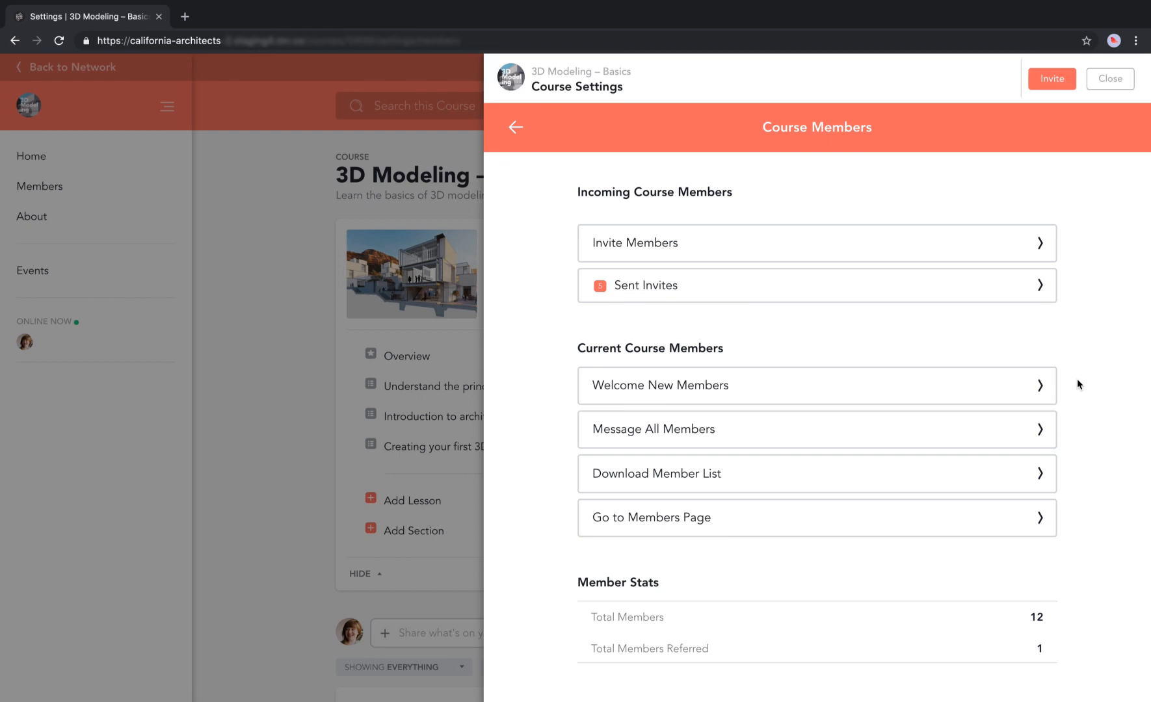
Look over the Invite Members form, then return to the main 3D Modeling – Basics settings list.
left_click(1025, 246)
scroll(900, 425, "down", 5)
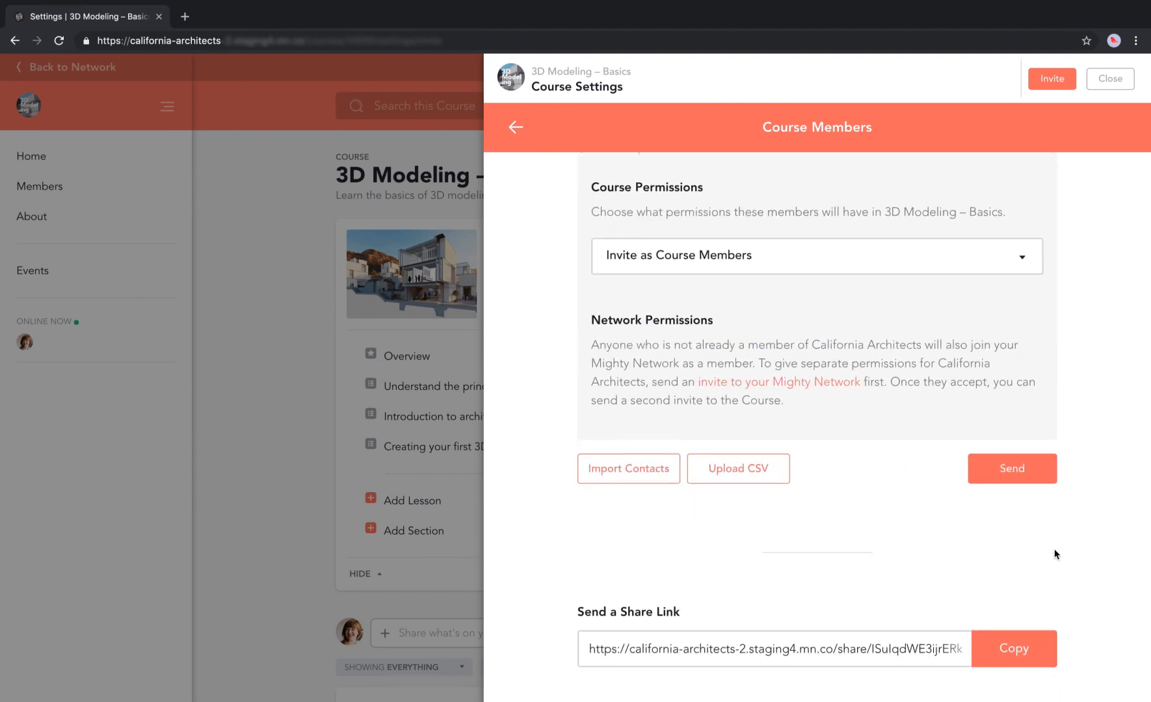
scroll(1103, 277, "up", 1)
scroll(1104, 277, "up", 5)
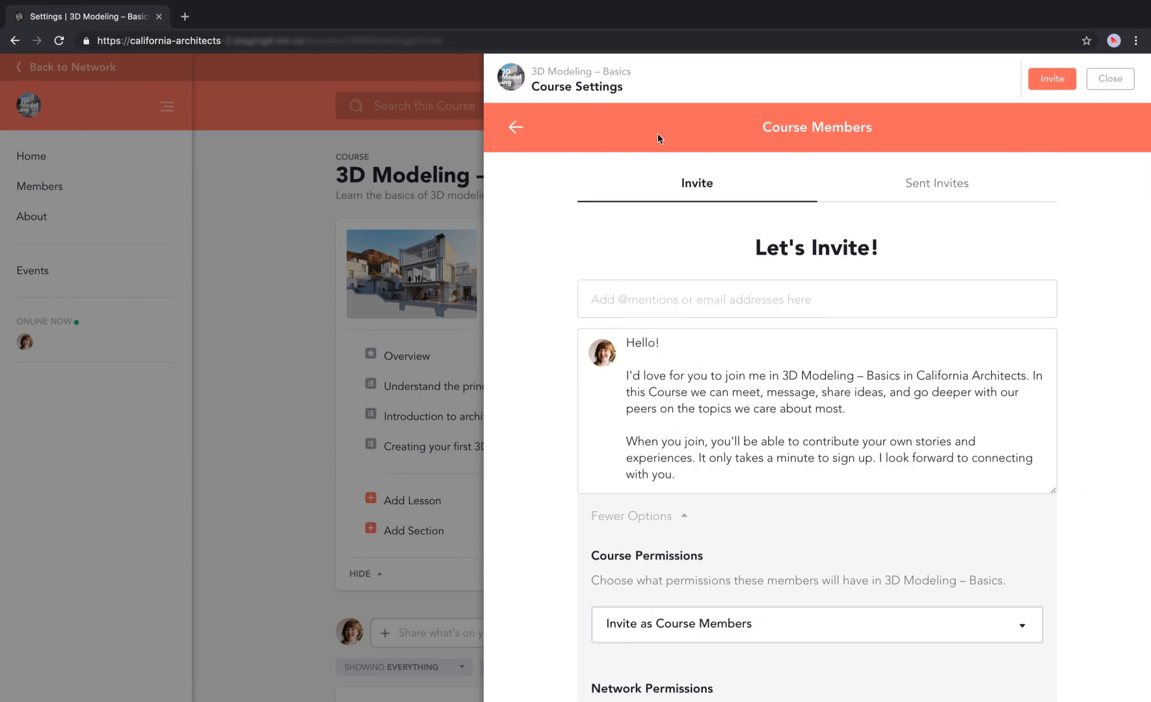
left_click(512, 128)
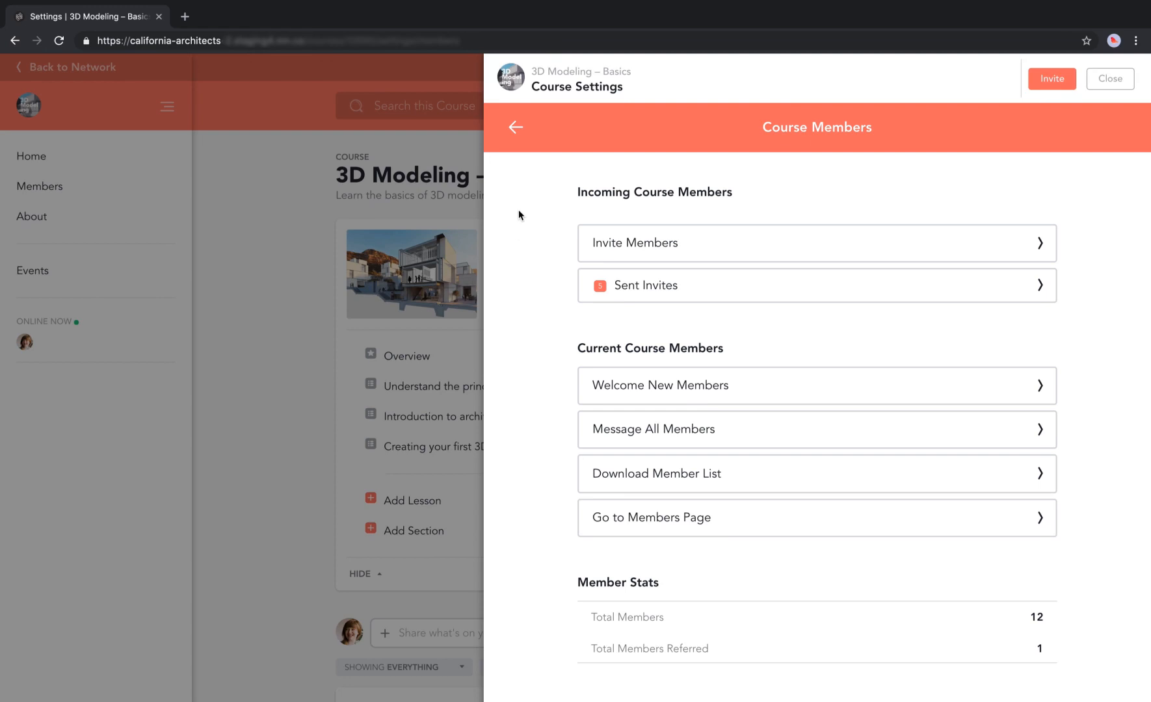
left_click(517, 129)
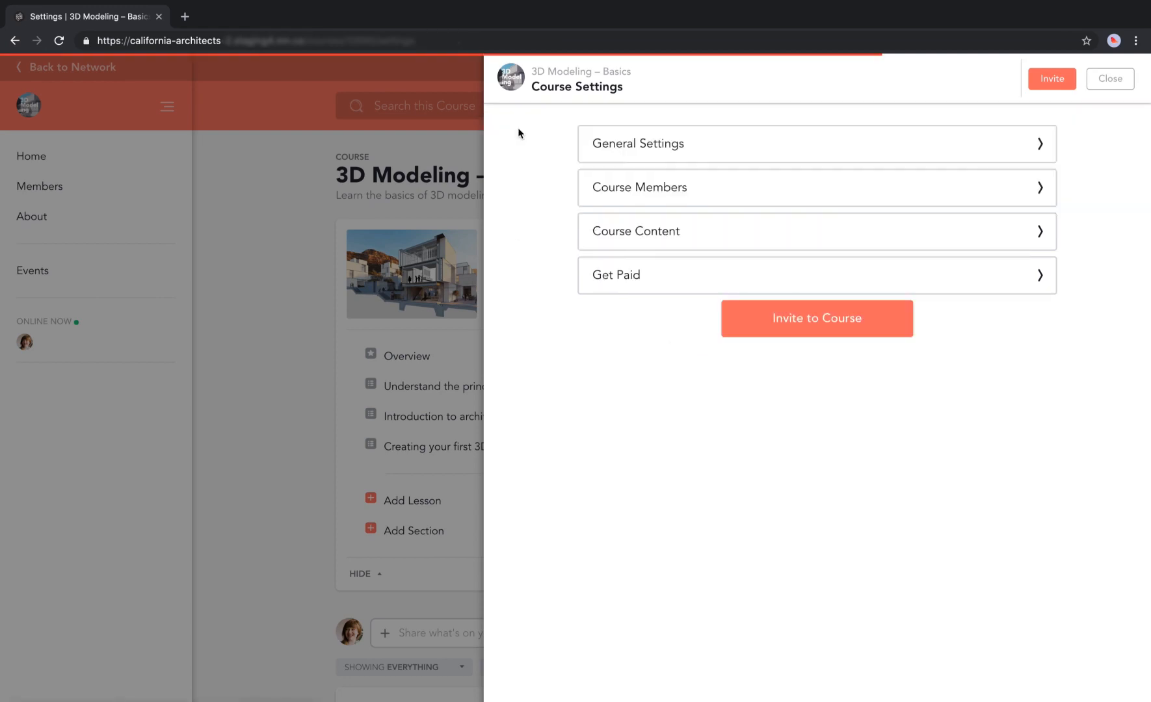
Review the Course Content settings, leaving the event creation permission unchanged.
left_click(612, 230)
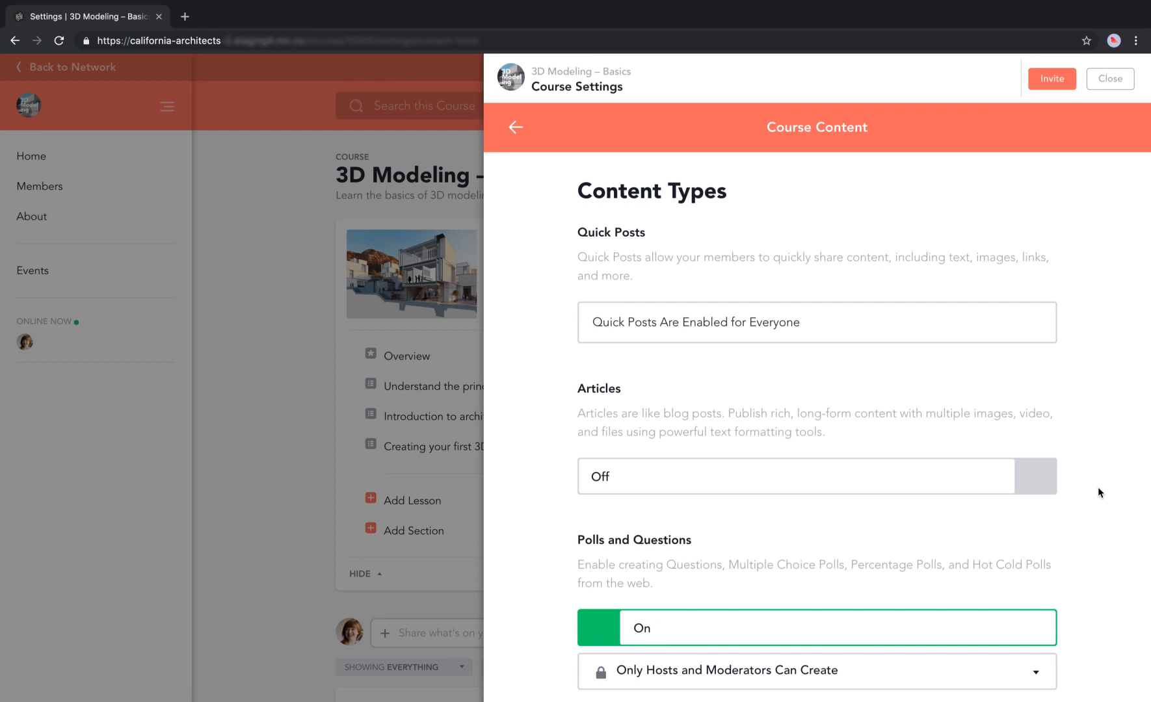
scroll(1098, 481, "down", 3)
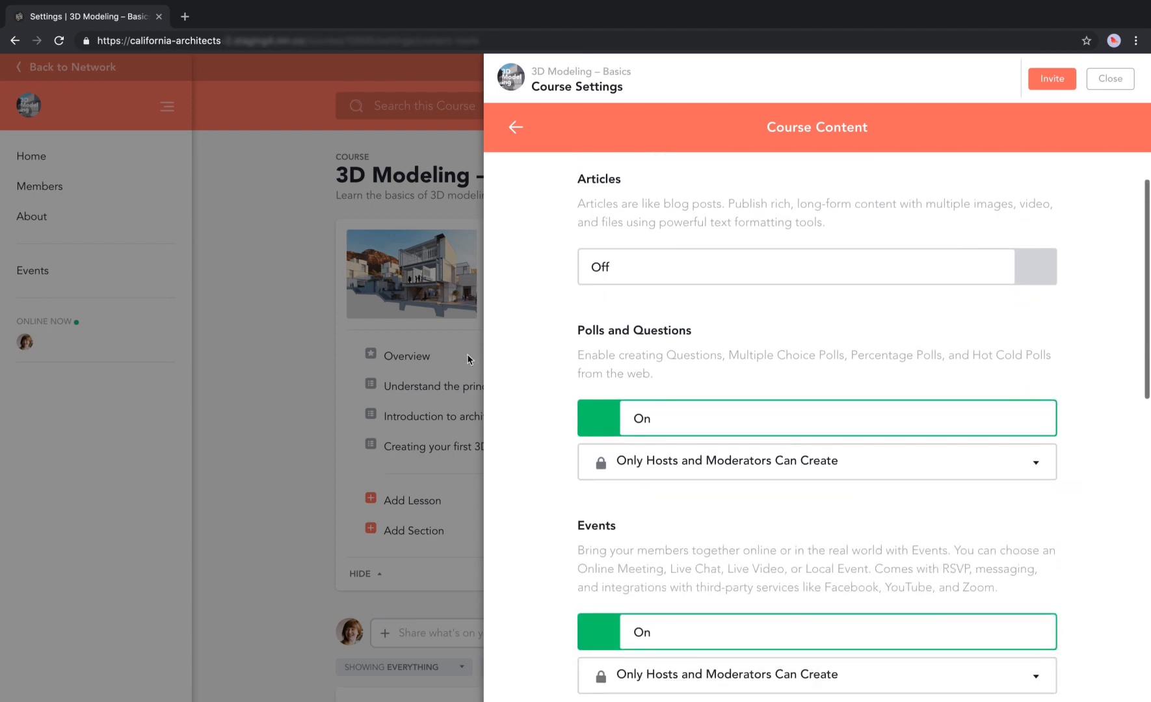
scroll(634, 540, "down", 3)
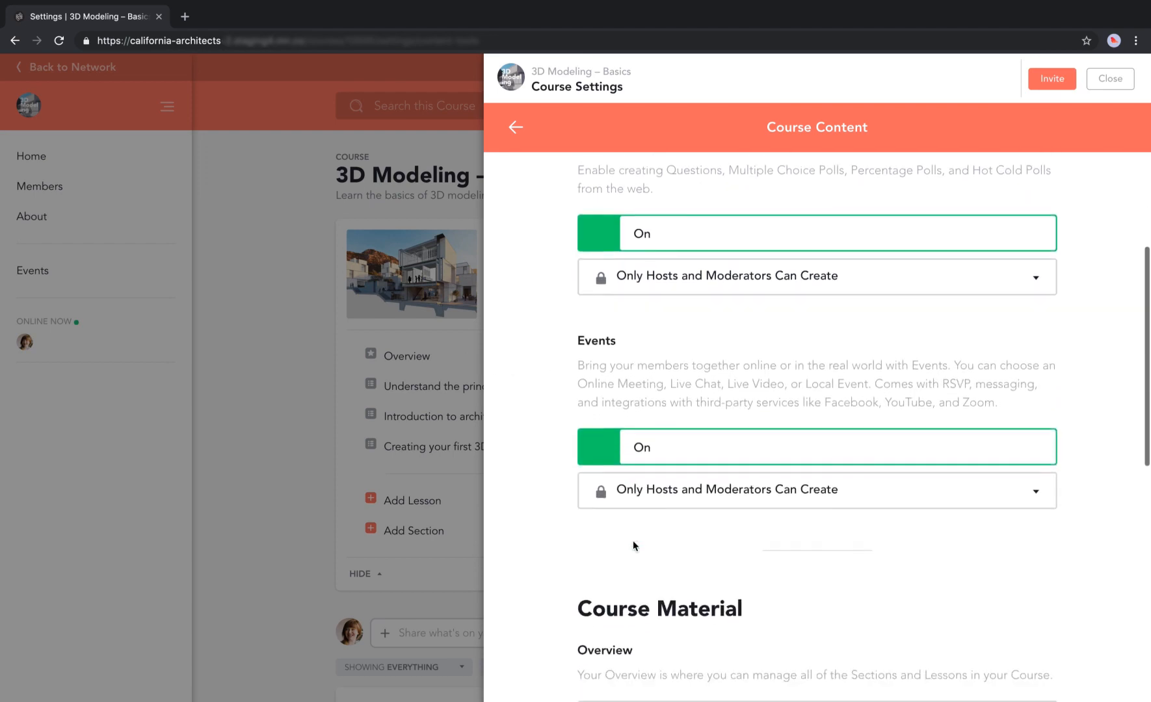
scroll(603, 514, "down", 3)
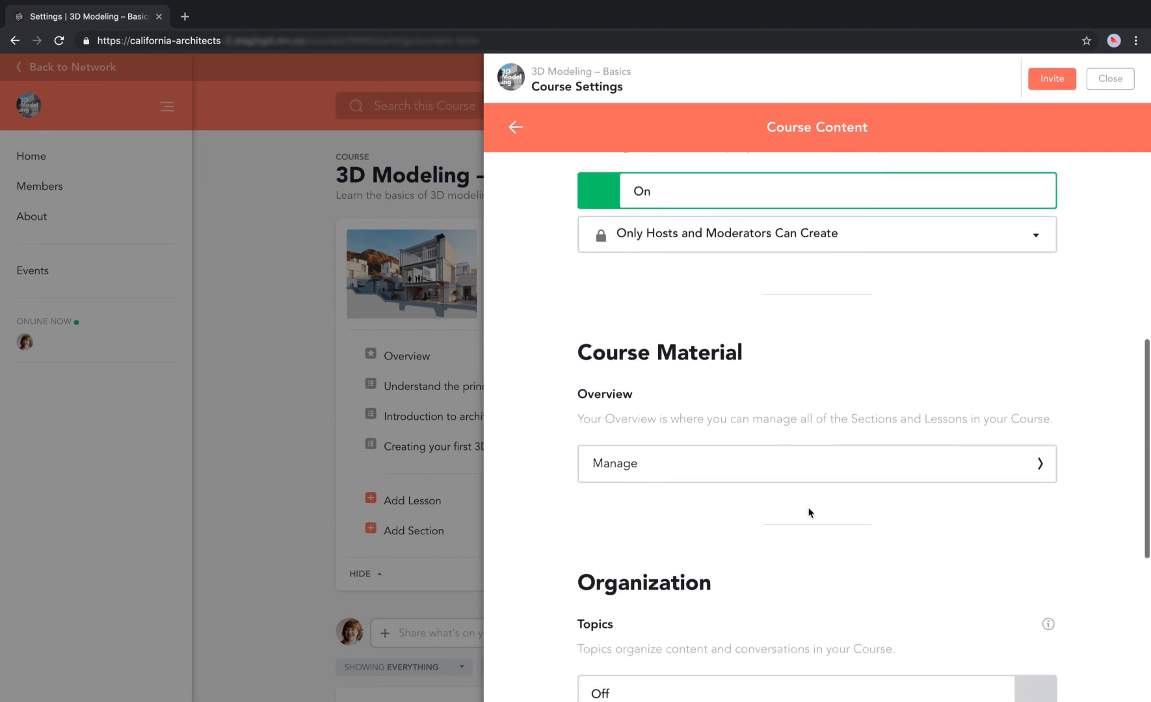
scroll(1049, 499, "down", 2)
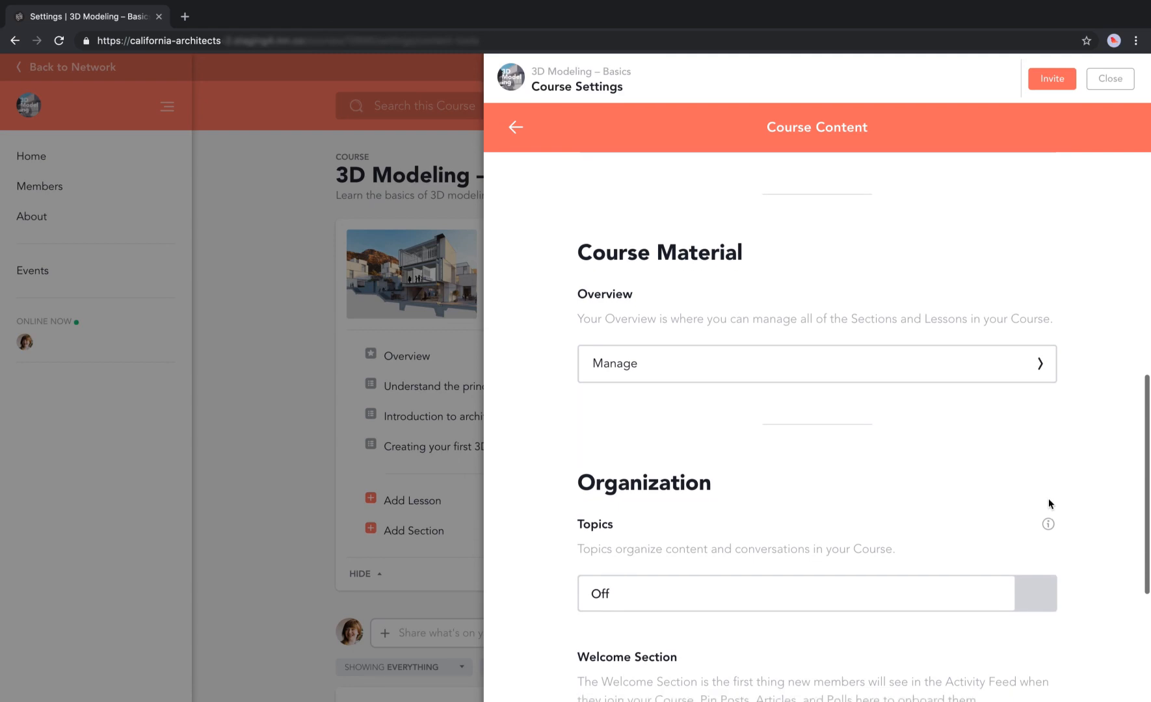
scroll(1070, 320, "up", 3)
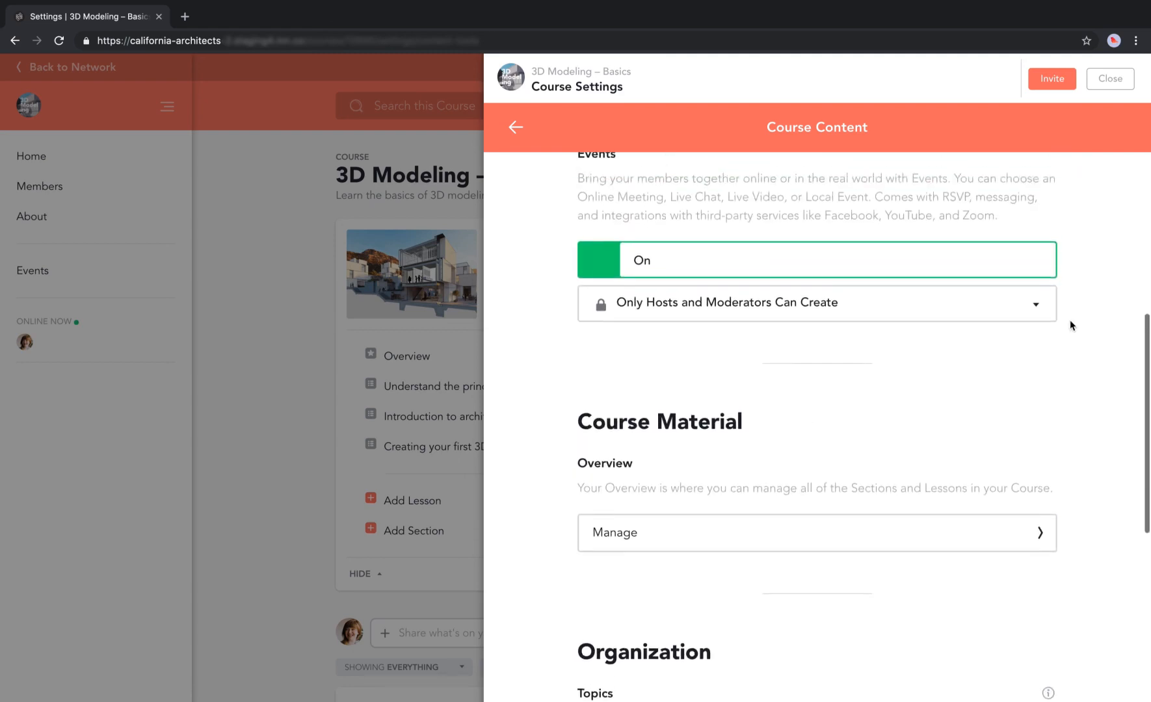
left_click(1021, 325)
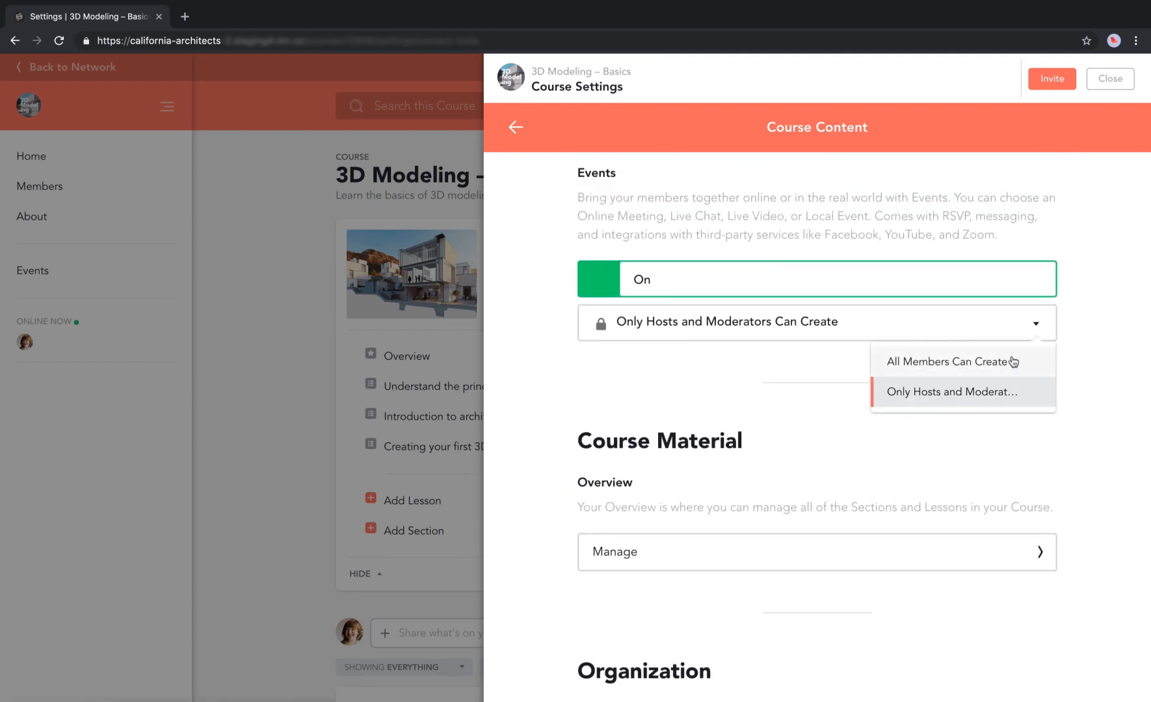
left_click(1083, 443)
Scroll through the remaining content options and close the Course Settings panel.
scroll(1083, 443, "down", 3)
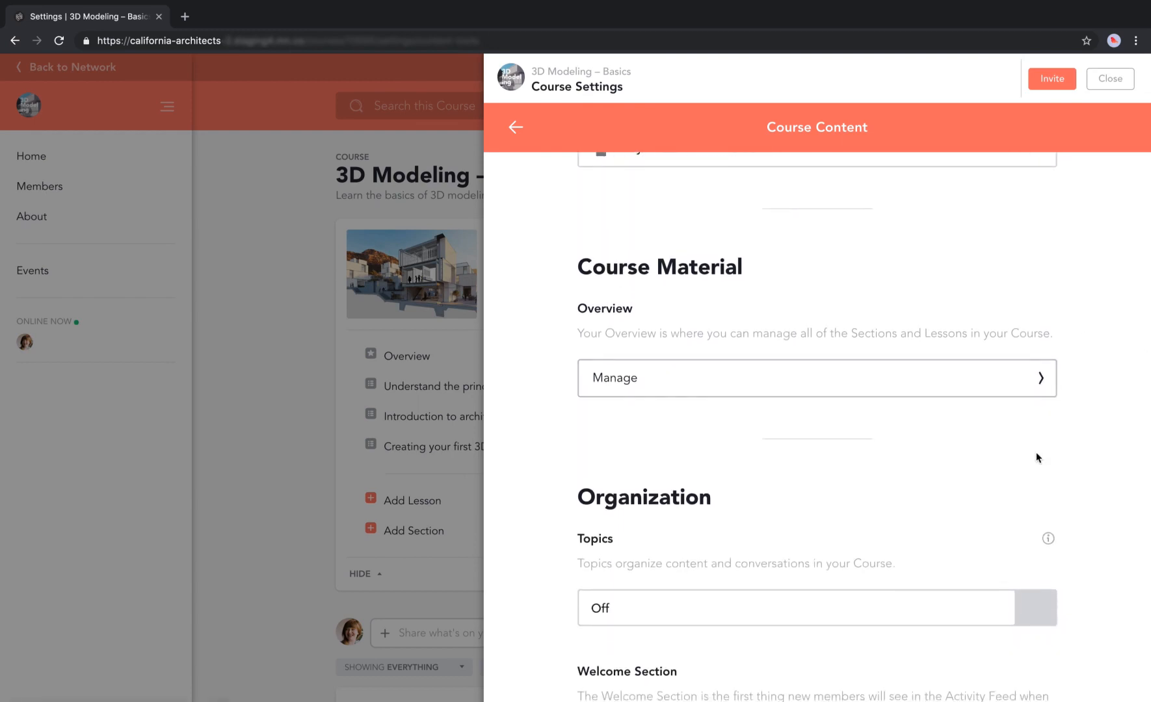
scroll(1083, 526, "down", 4)
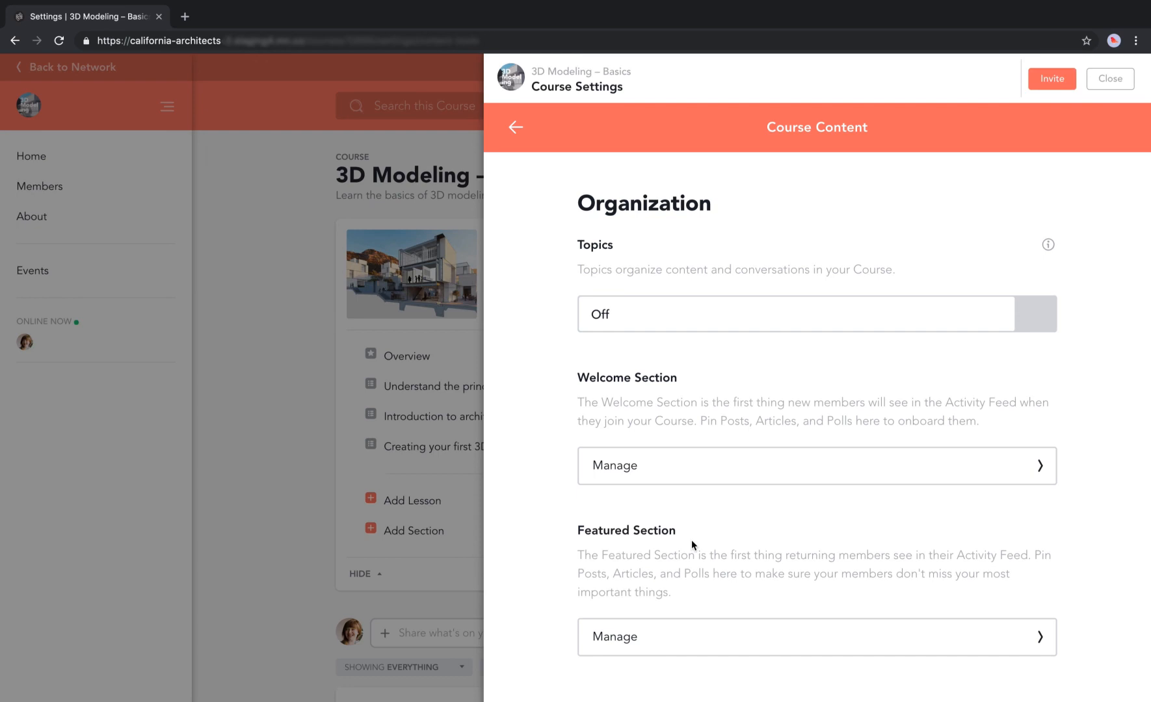
scroll(691, 540, "down", 2)
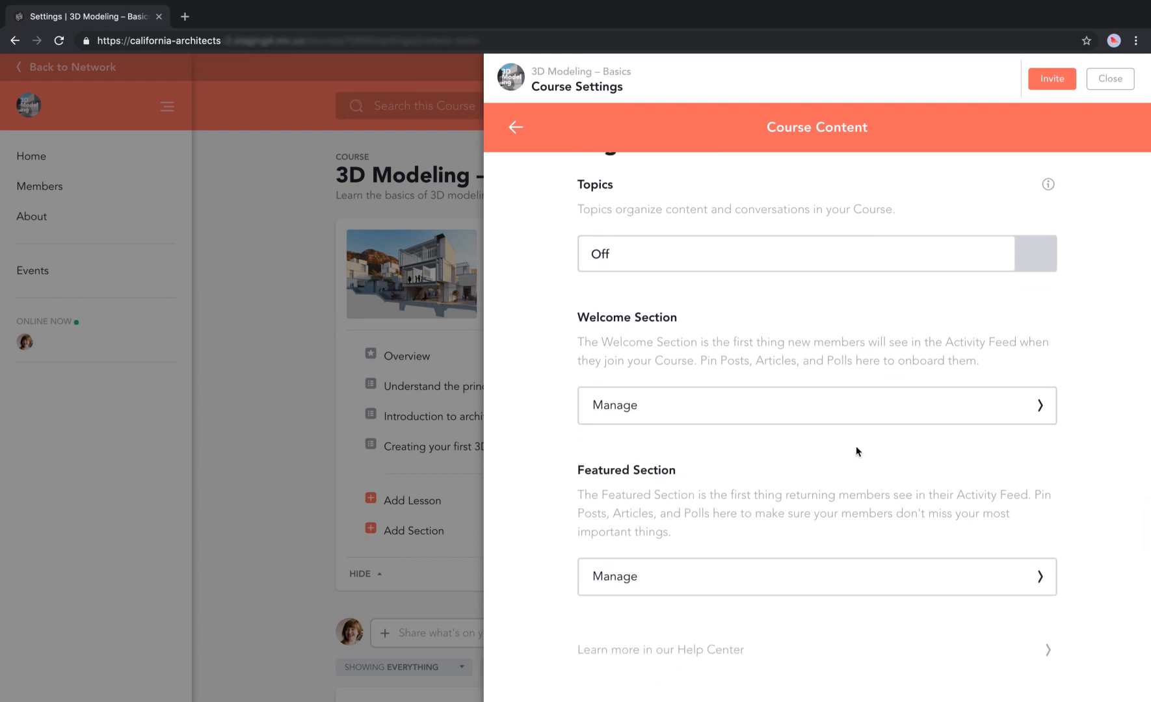
scroll(856, 451, "up", 4)
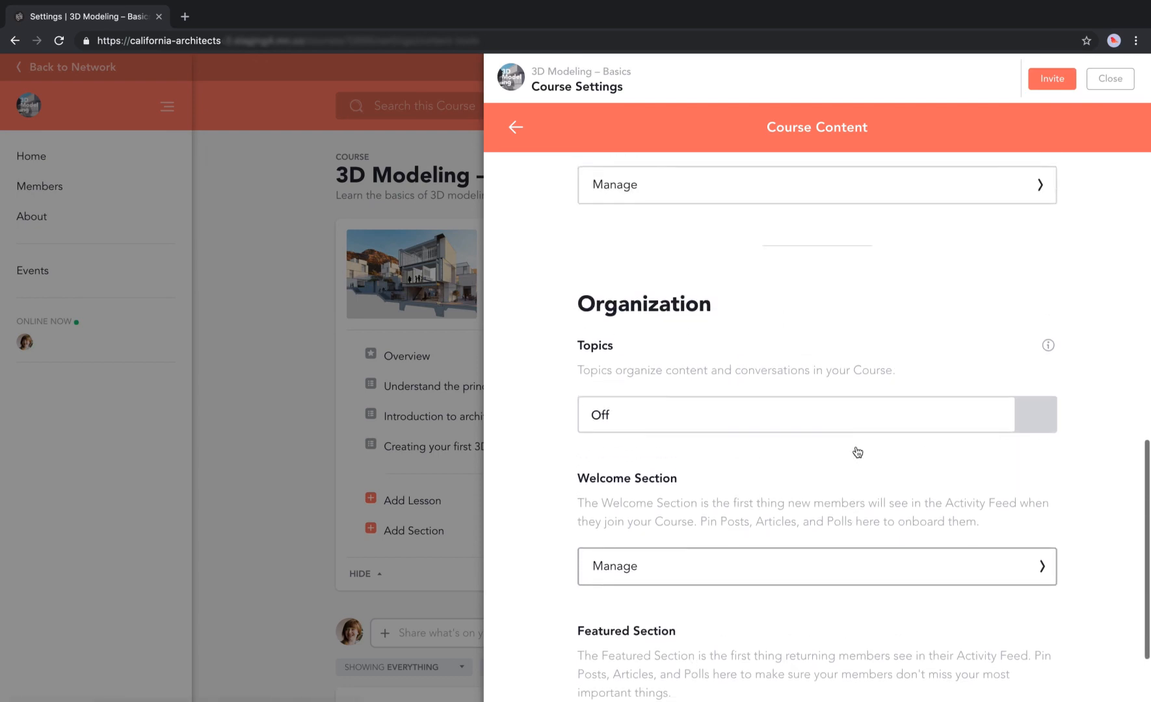
scroll(857, 452, "up", 10)
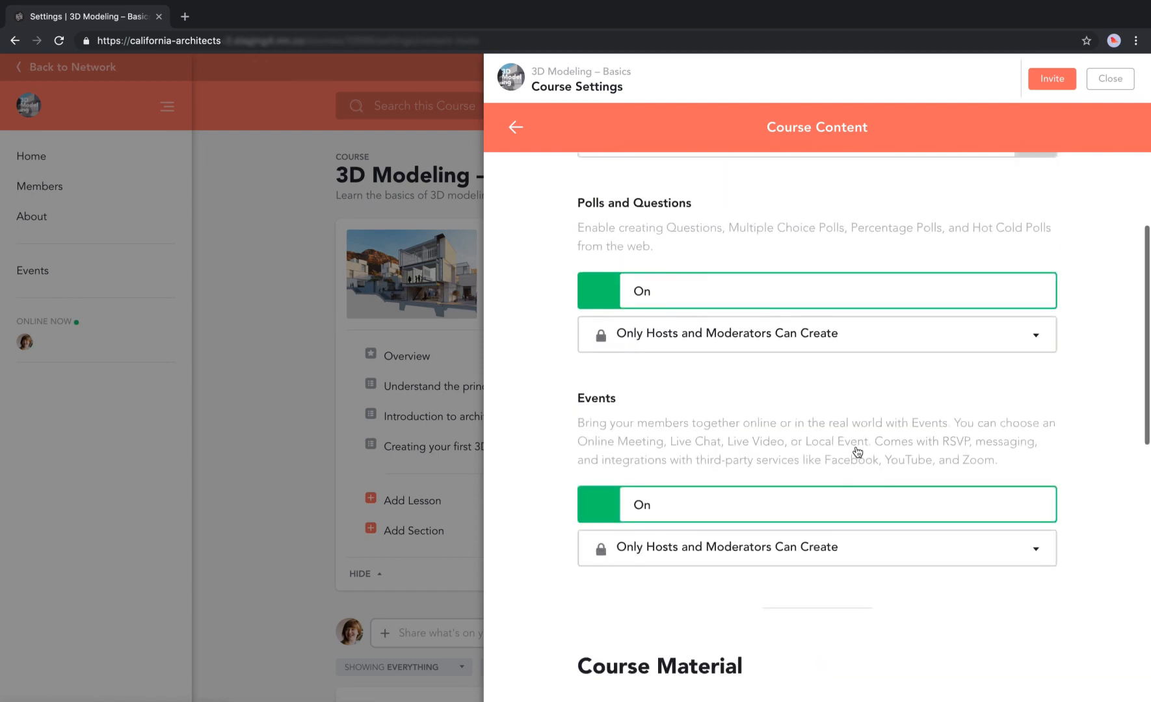
scroll(857, 451, "up", 5)
scroll(855, 446, "down", 10)
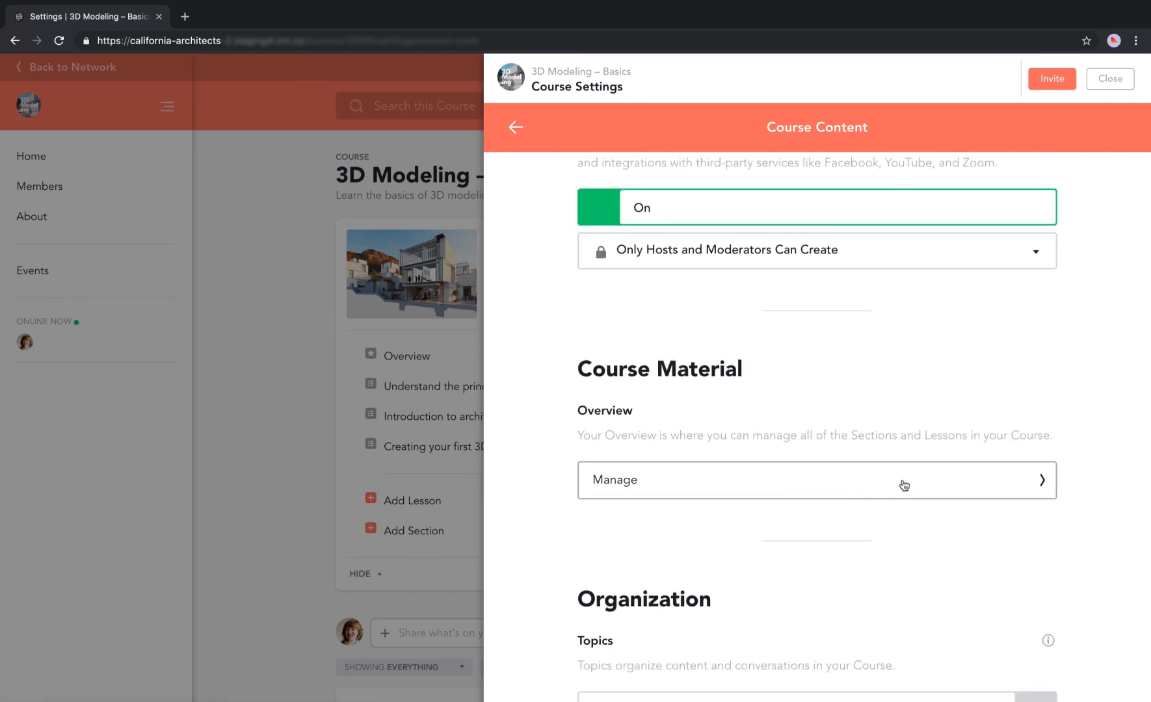
left_click(312, 391)
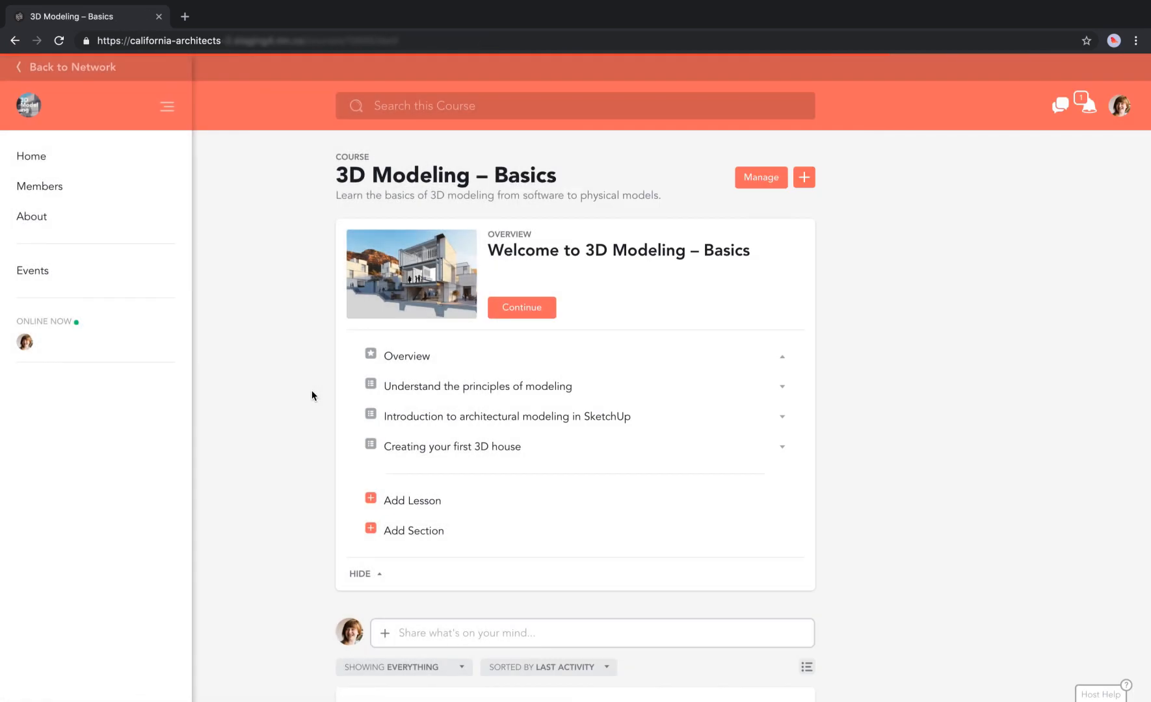
Open the Overview lesson and scroll down to its three lesson cards and their unlock settings.
left_click(414, 354)
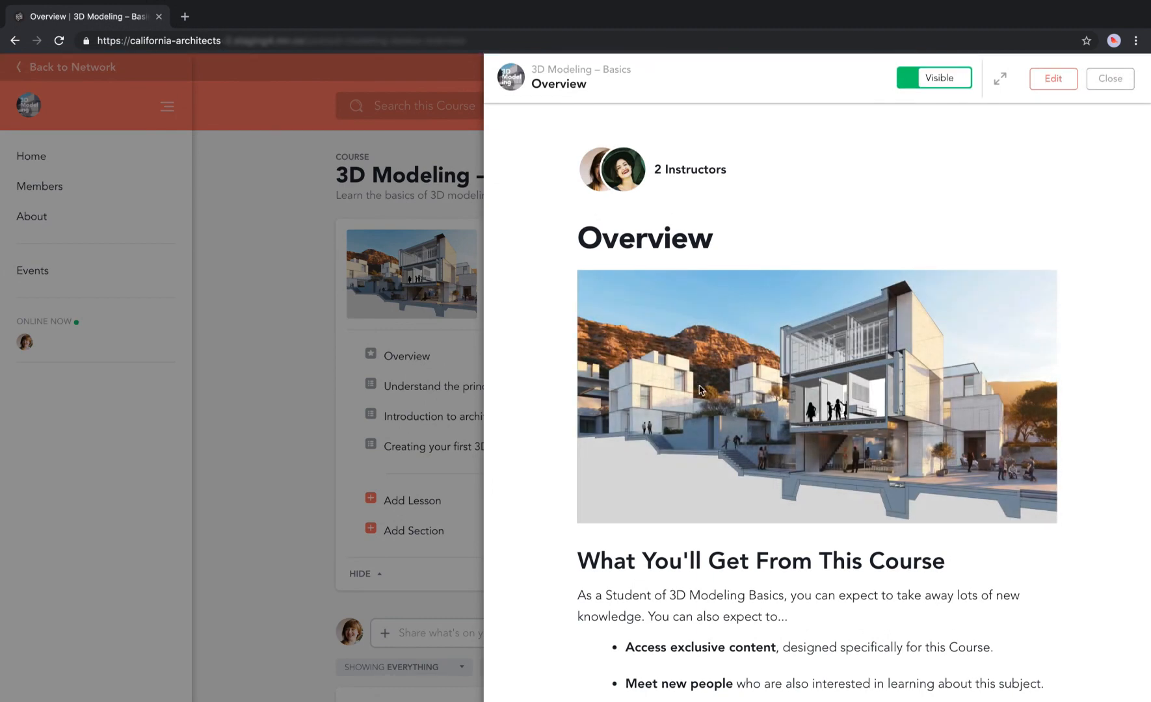
scroll(1046, 382, "down", 3)
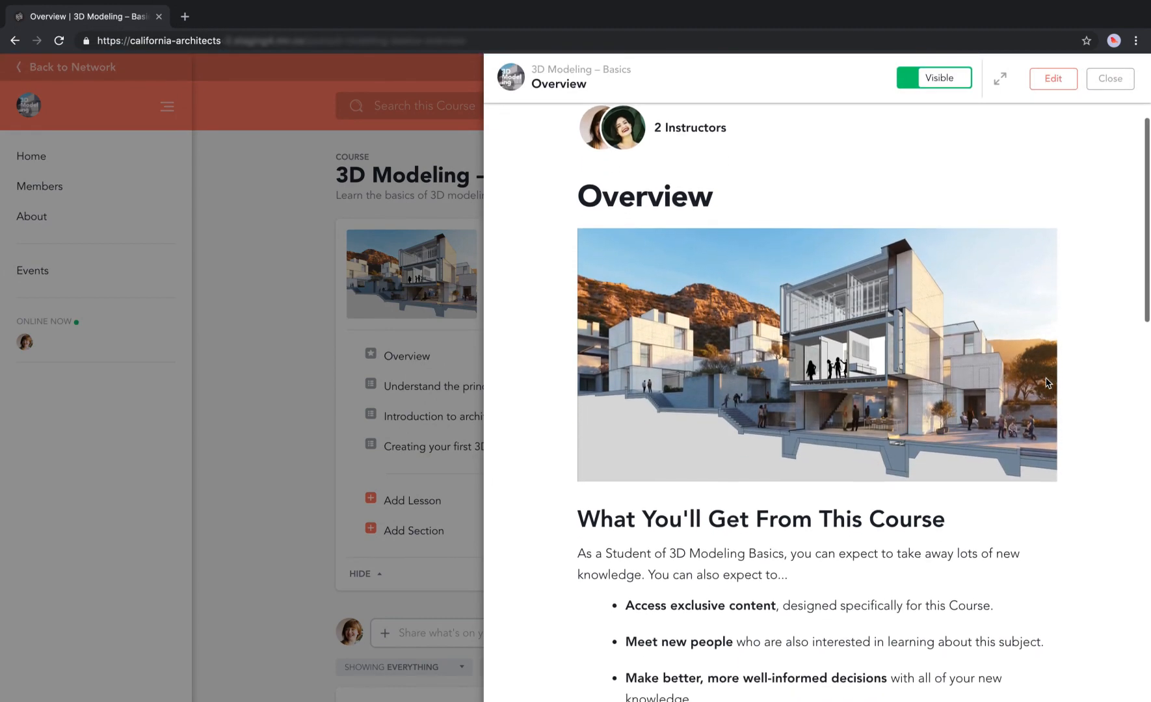
scroll(1046, 383, "down", 10)
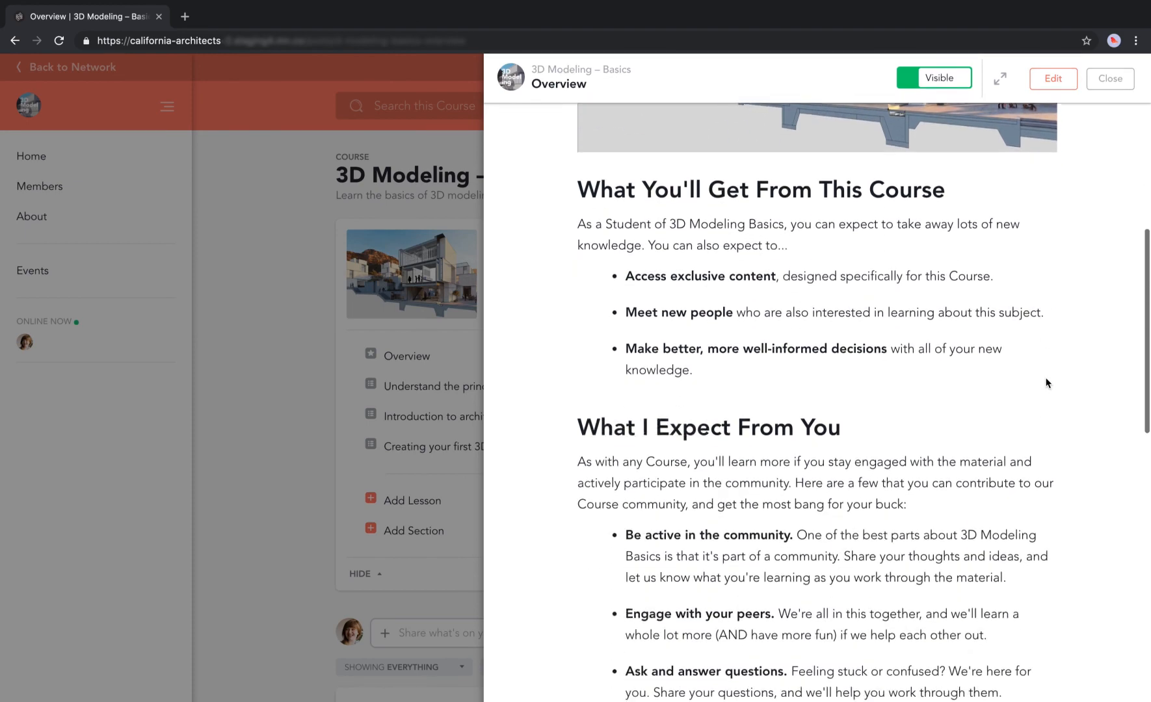
scroll(1047, 382, "down", 3)
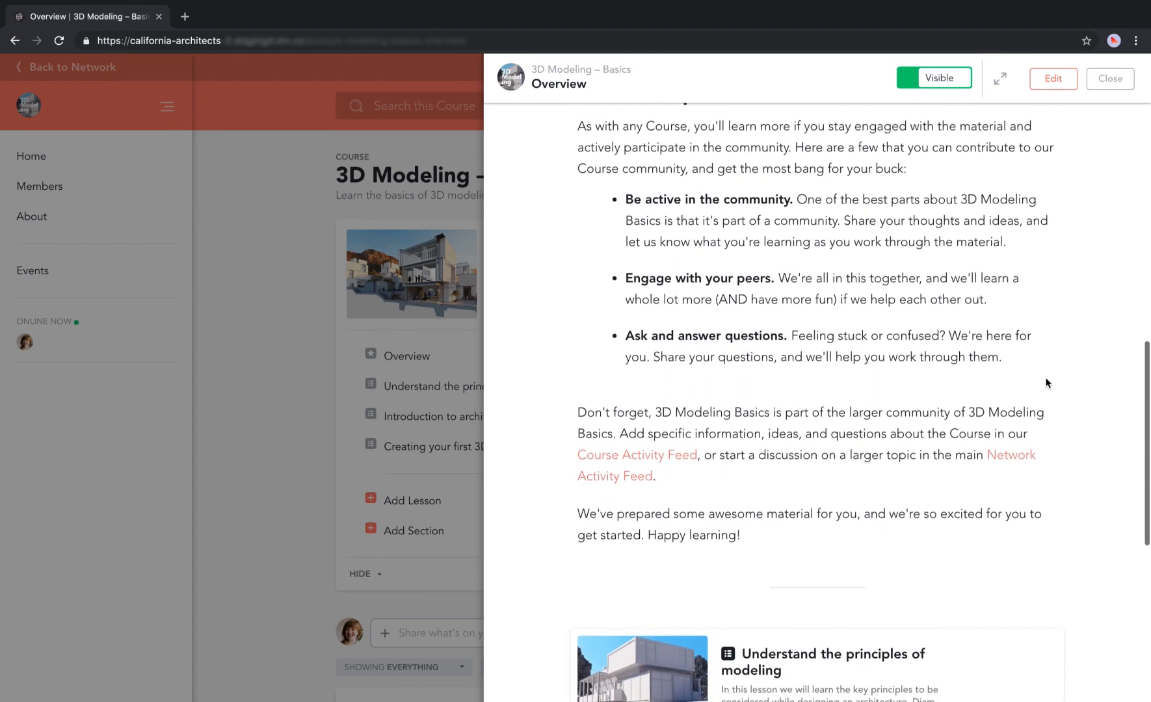
scroll(1046, 382, "down", 5)
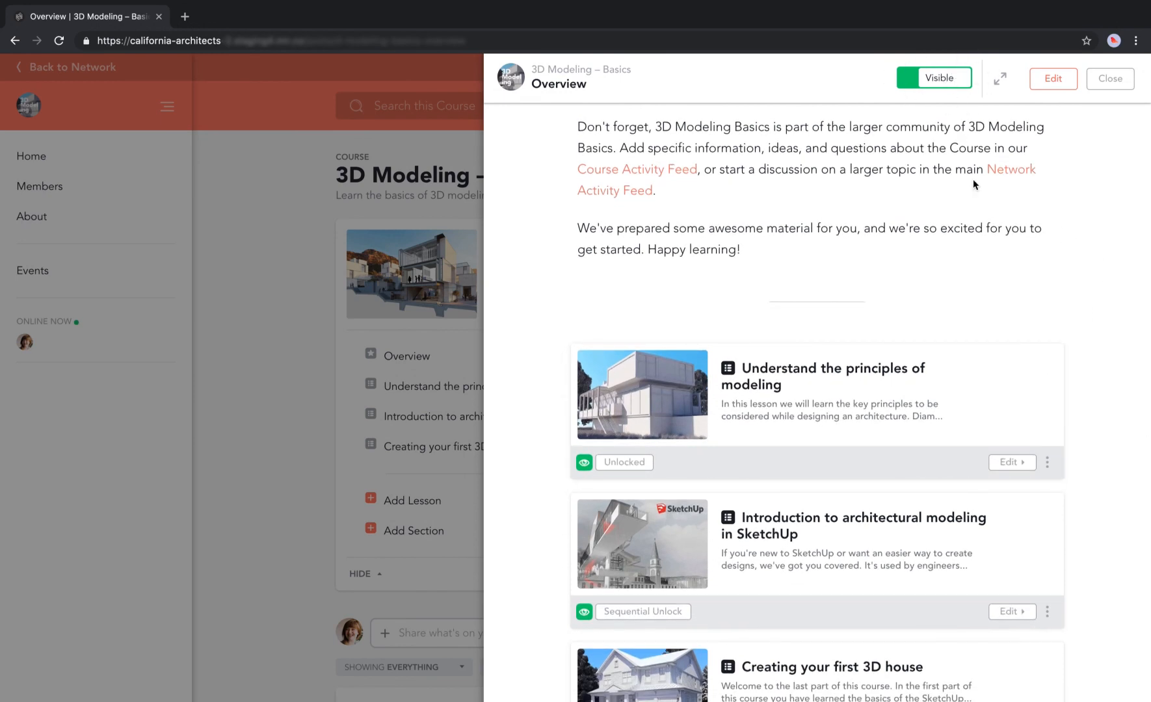
scroll(973, 183, "down", 2)
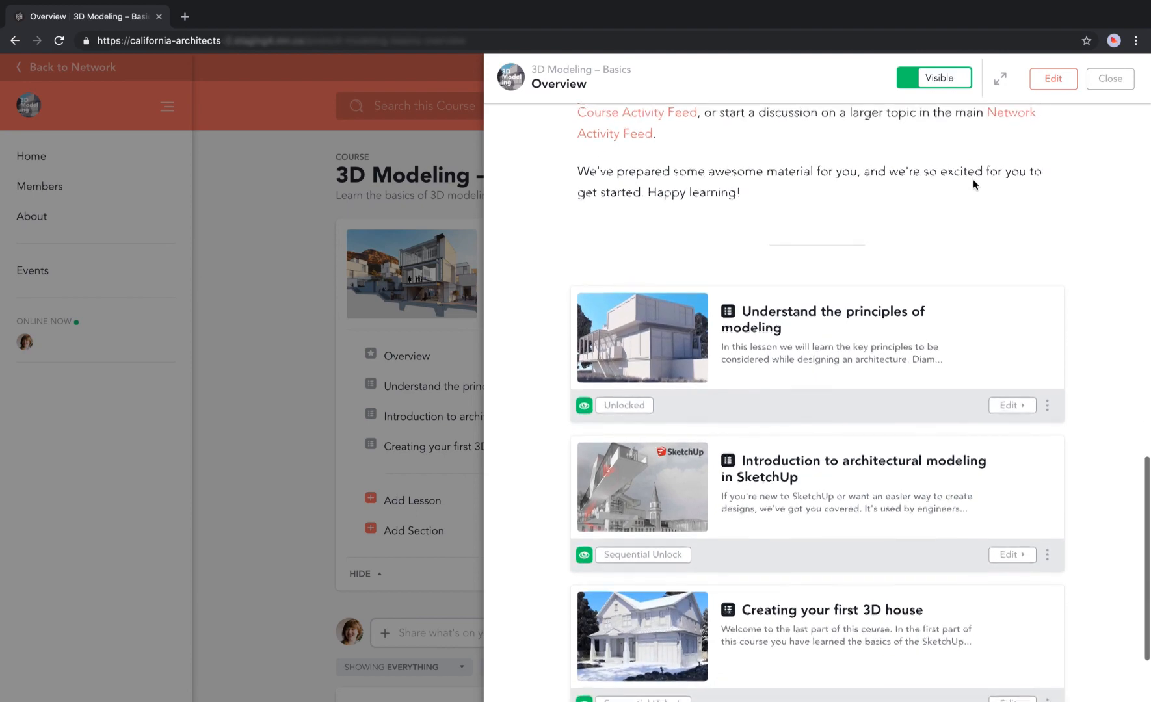
scroll(1072, 286, "up", 1)
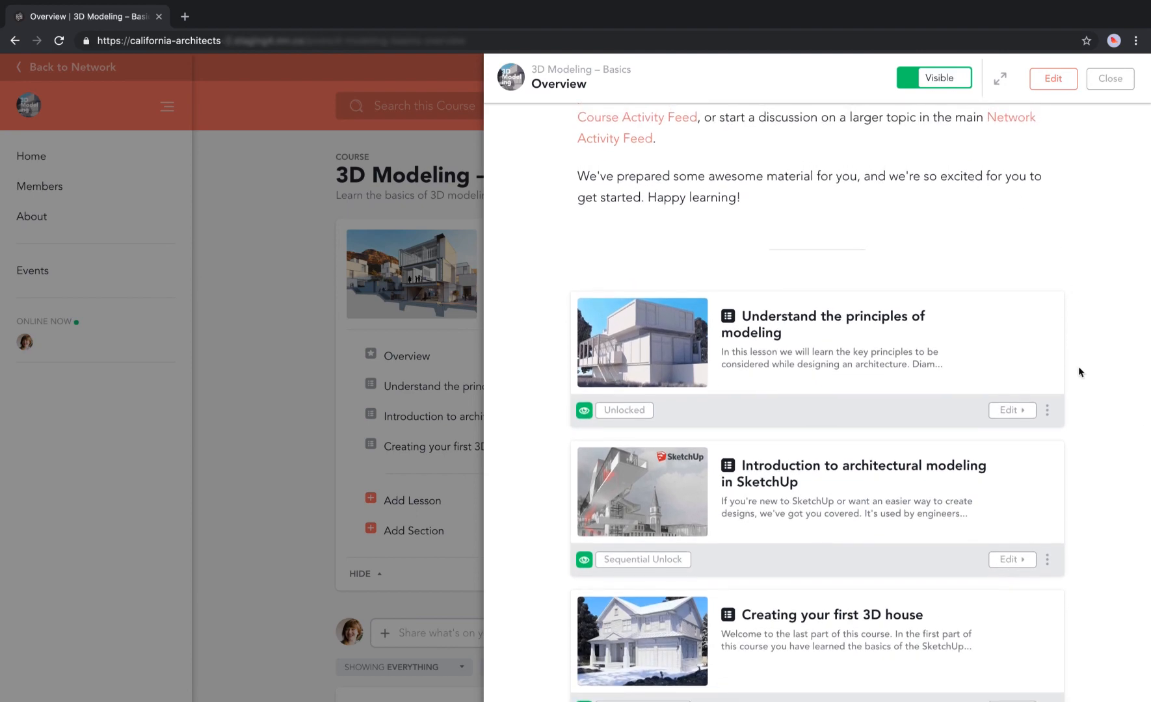
scroll(1078, 369, "down", 4)
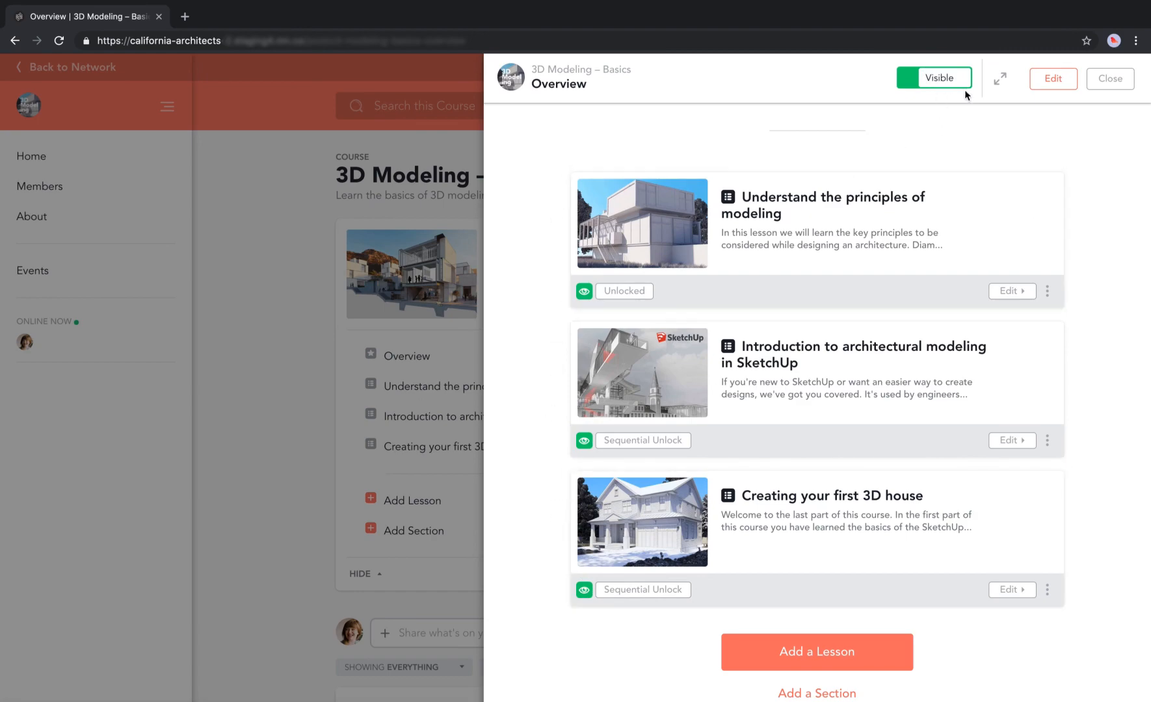
scroll(965, 143, "up", 3)
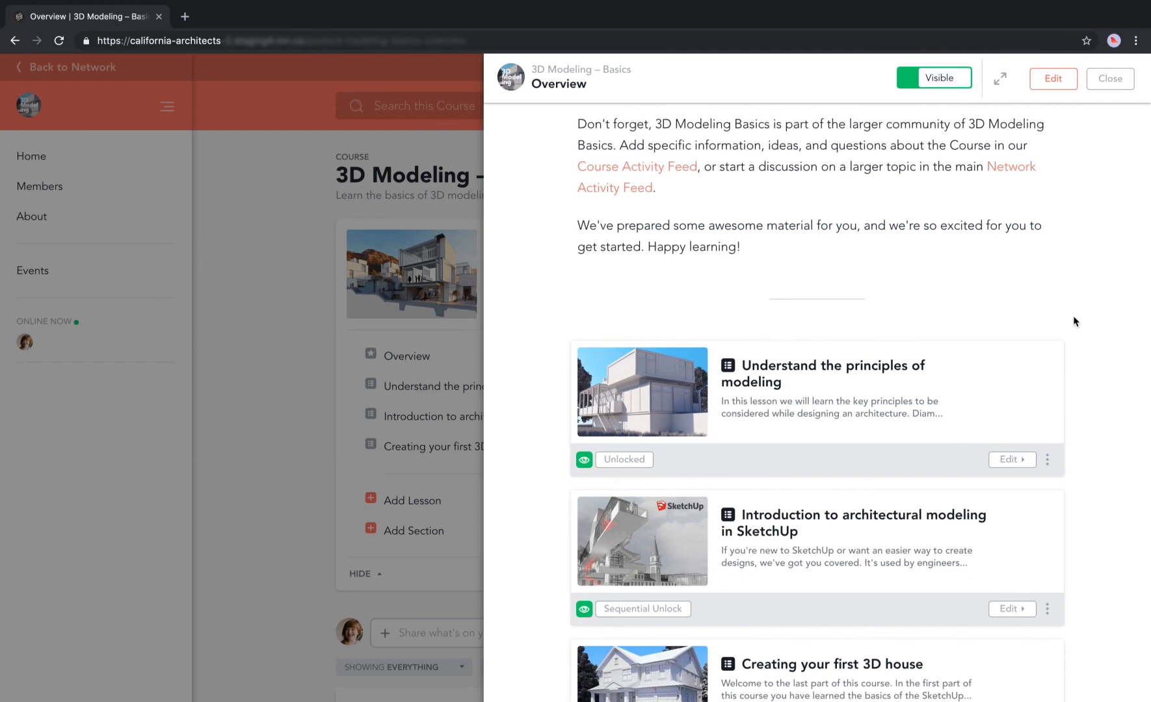
scroll(1072, 318, "down", 1)
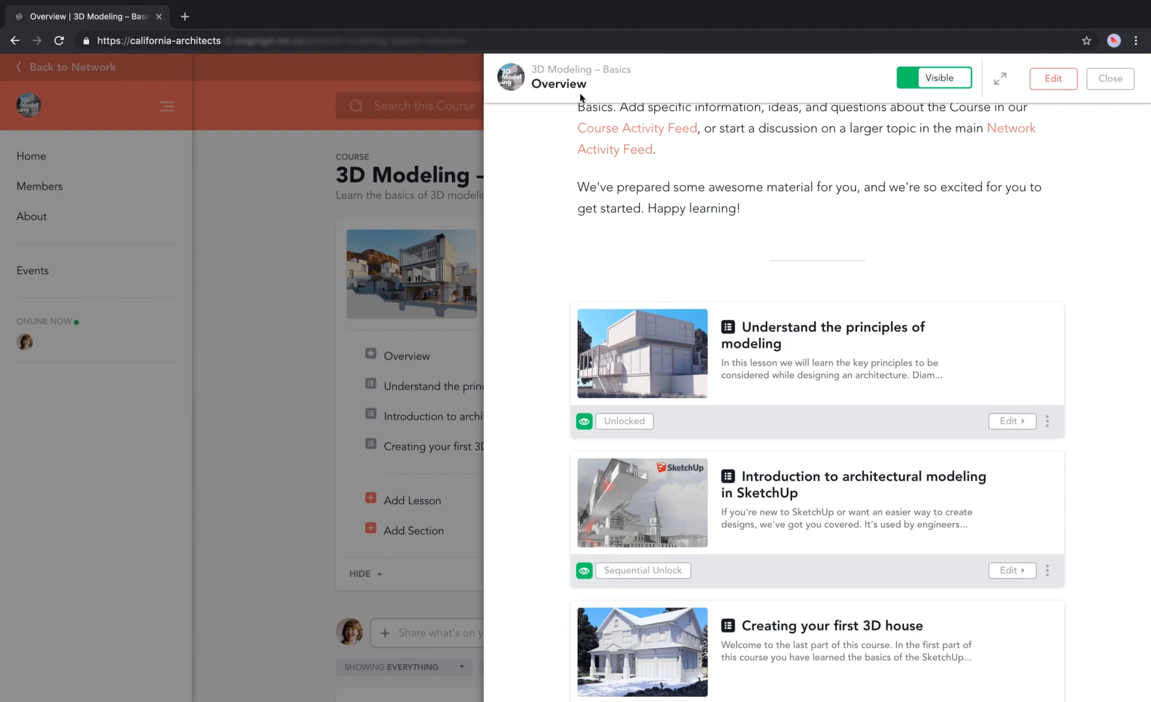
scroll(743, 286, "down", 3)
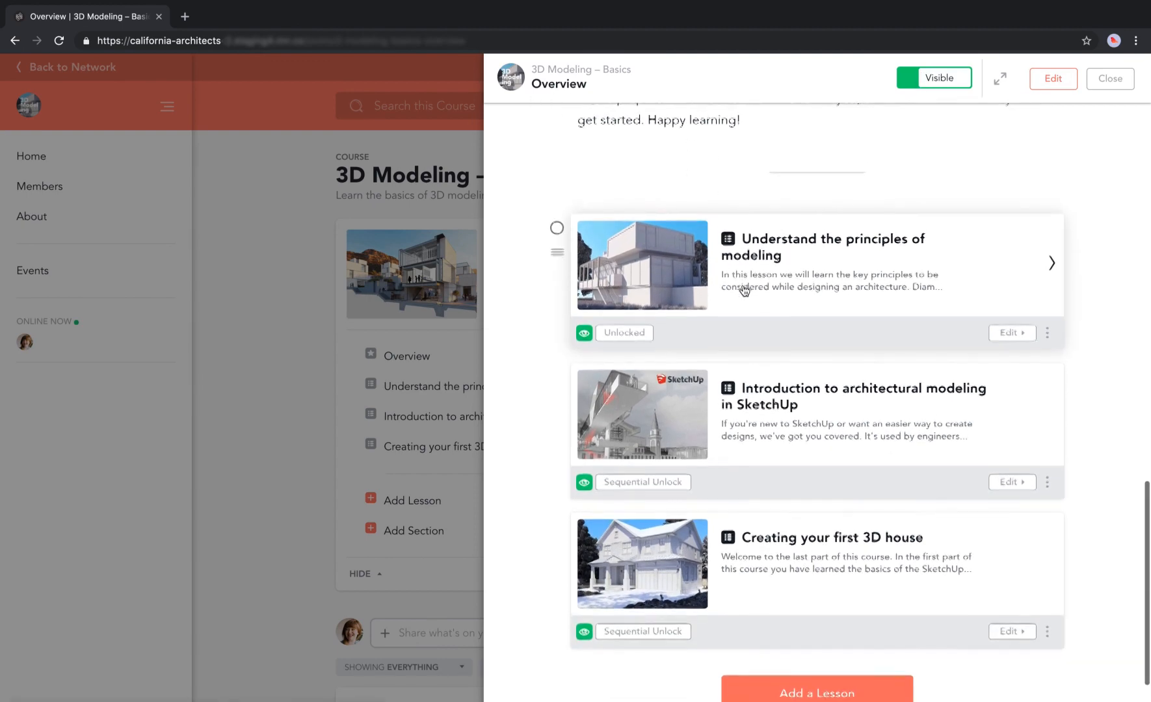
scroll(745, 290, "down", 1)
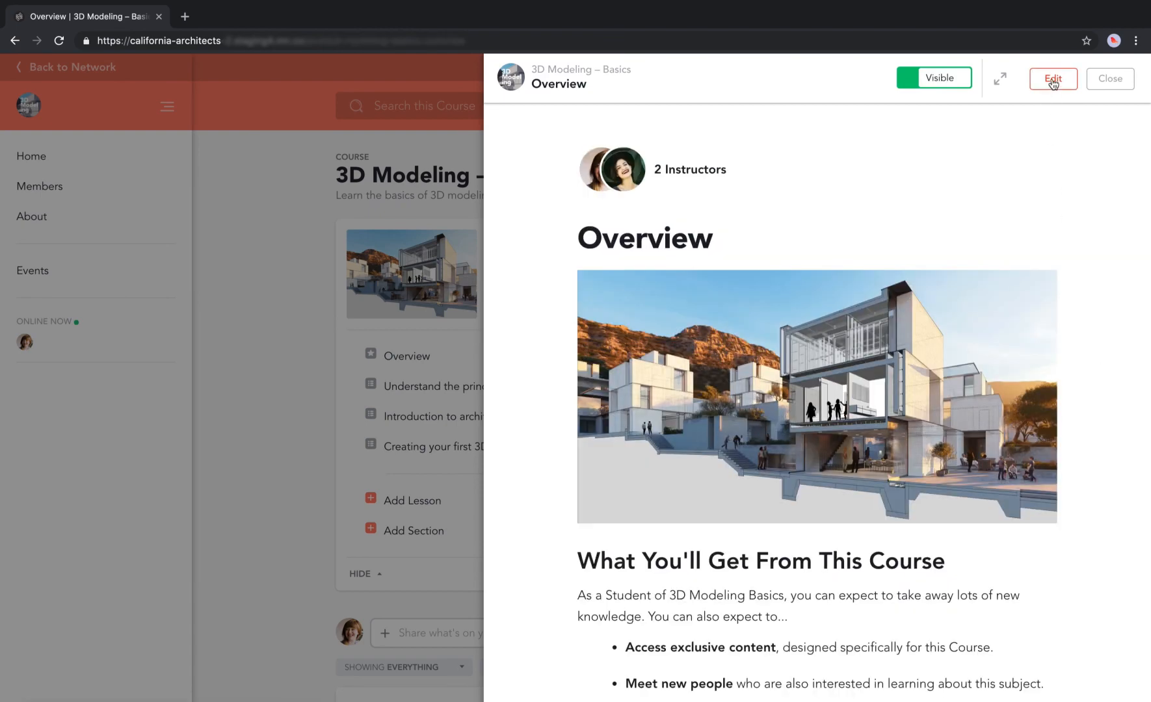
Add an 'Important Resources' heading below the expectation bullets in the Overview.
left_click(1052, 78)
scroll(1098, 451, "down", 10)
left_click(1112, 449)
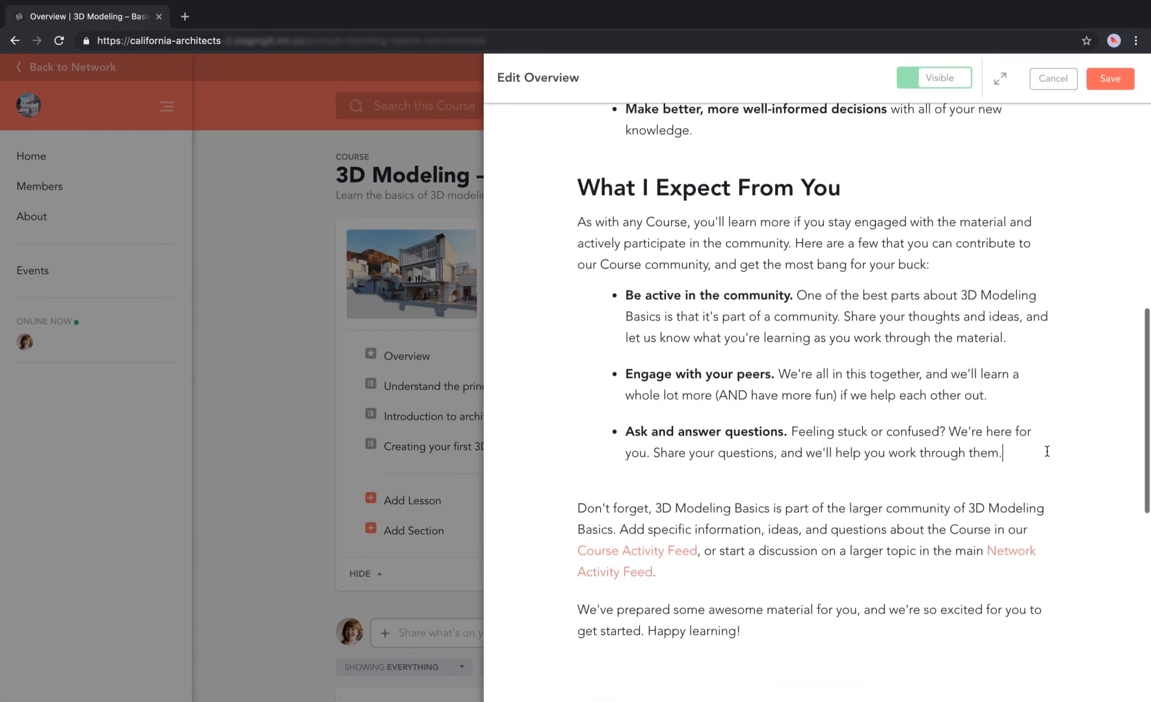
key("Return")
key("Return")
type("Important Resources")
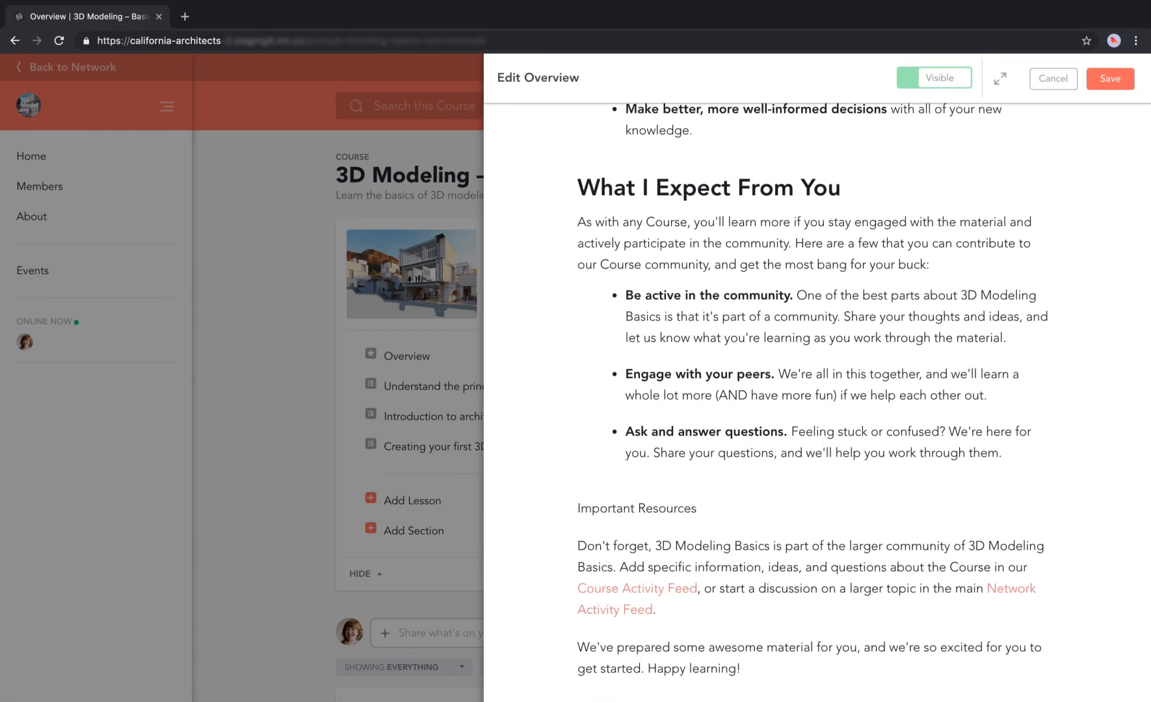
key("super+shift+Left")
left_click(680, 537)
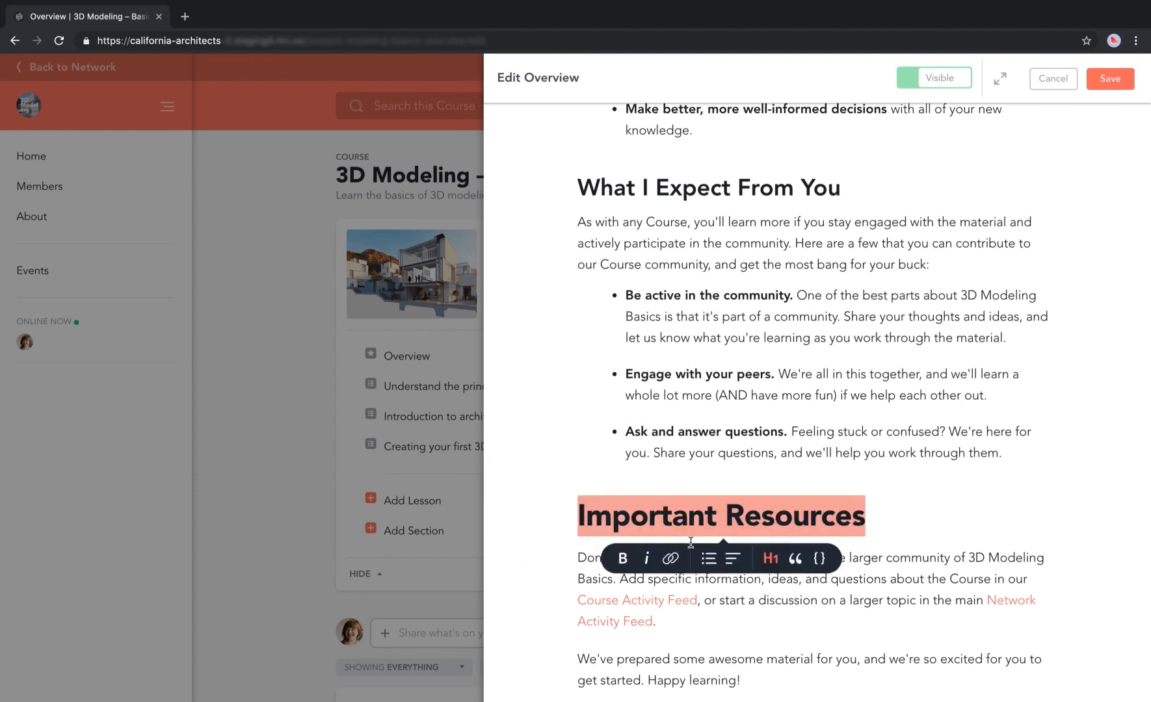
left_click(770, 558)
left_click(823, 507)
key("Return")
Attach Develping Ideas - Worksheet.pdf beneath the heading and save the Overview.
left_click(559, 545)
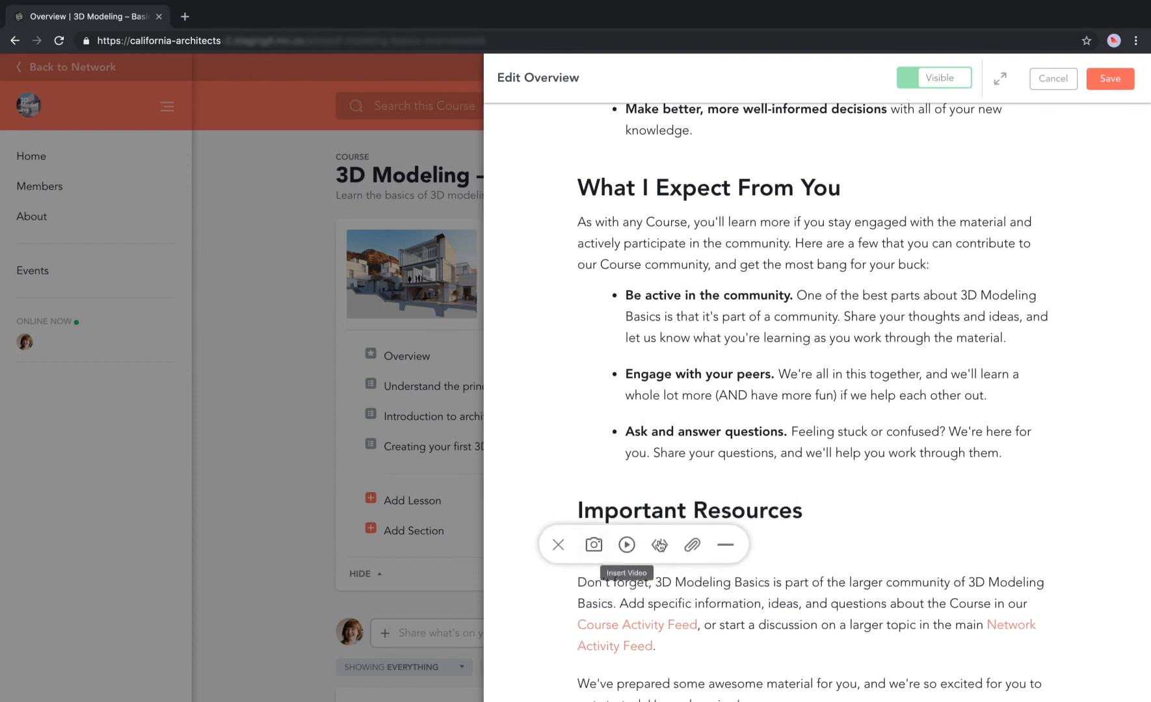
left_click(693, 545)
left_click(491, 52)
double_click(491, 52)
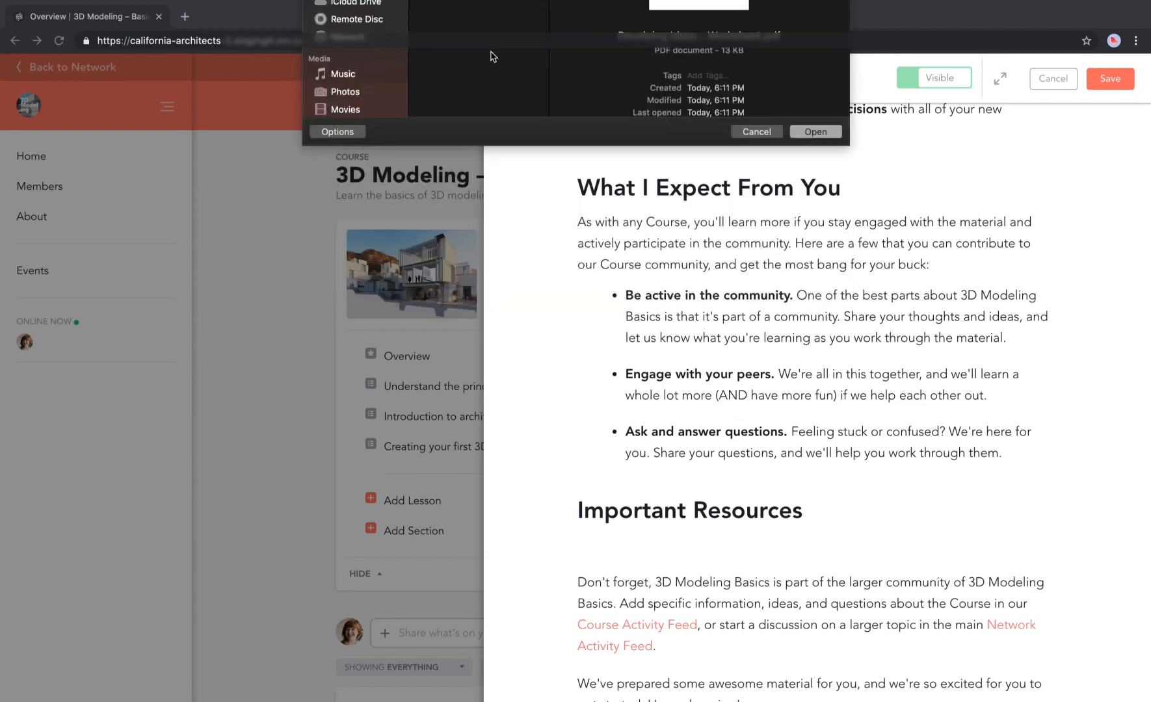
left_click(1112, 81)
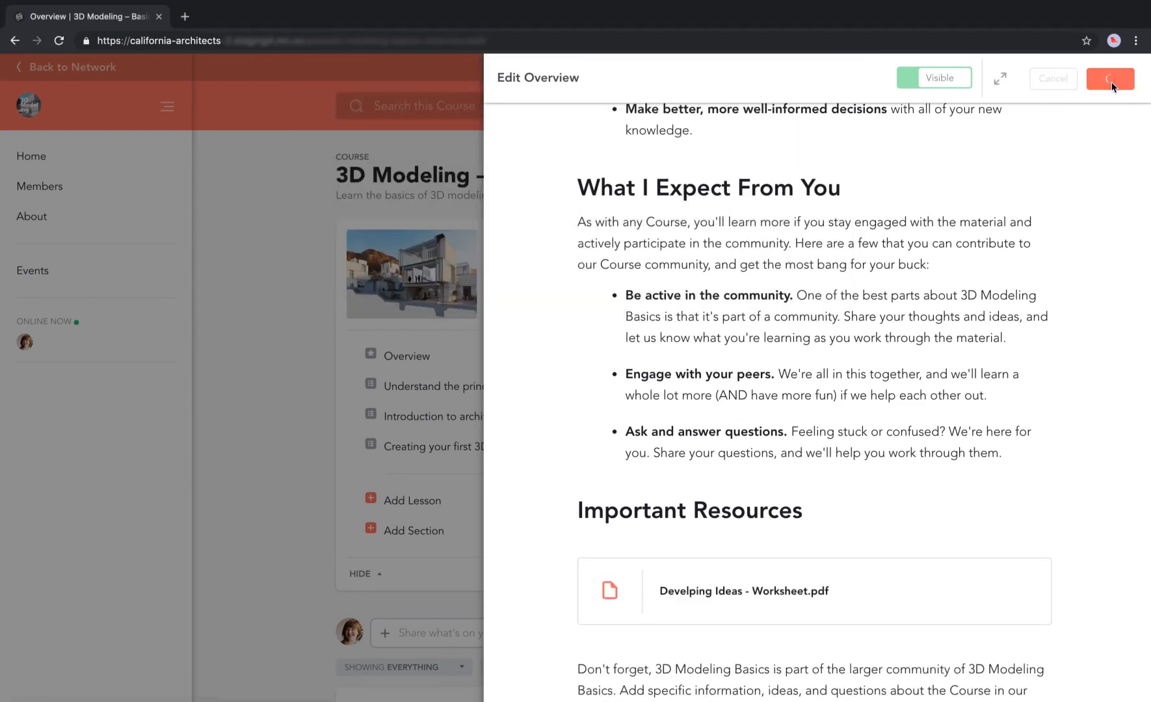
scroll(1035, 325, "down", 10)
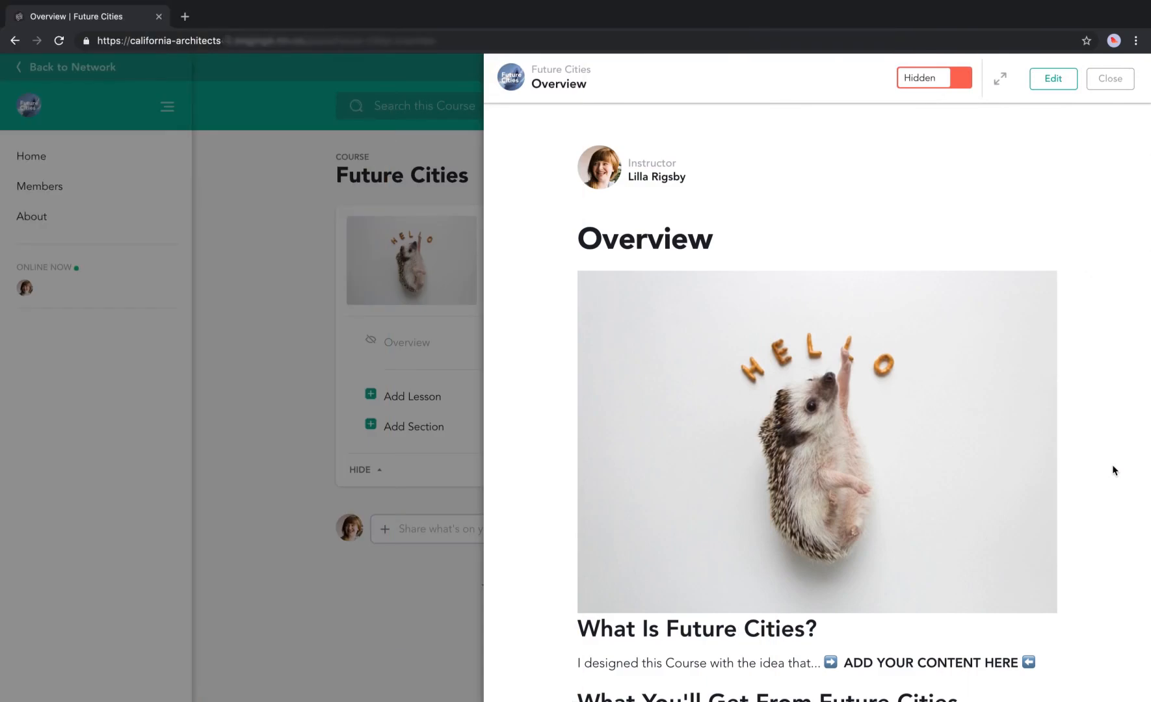
Delete the Future Cities Overview template text through 'Happy learning!' as a trial, then cancel the edit.
scroll(1112, 464, "down", 8)
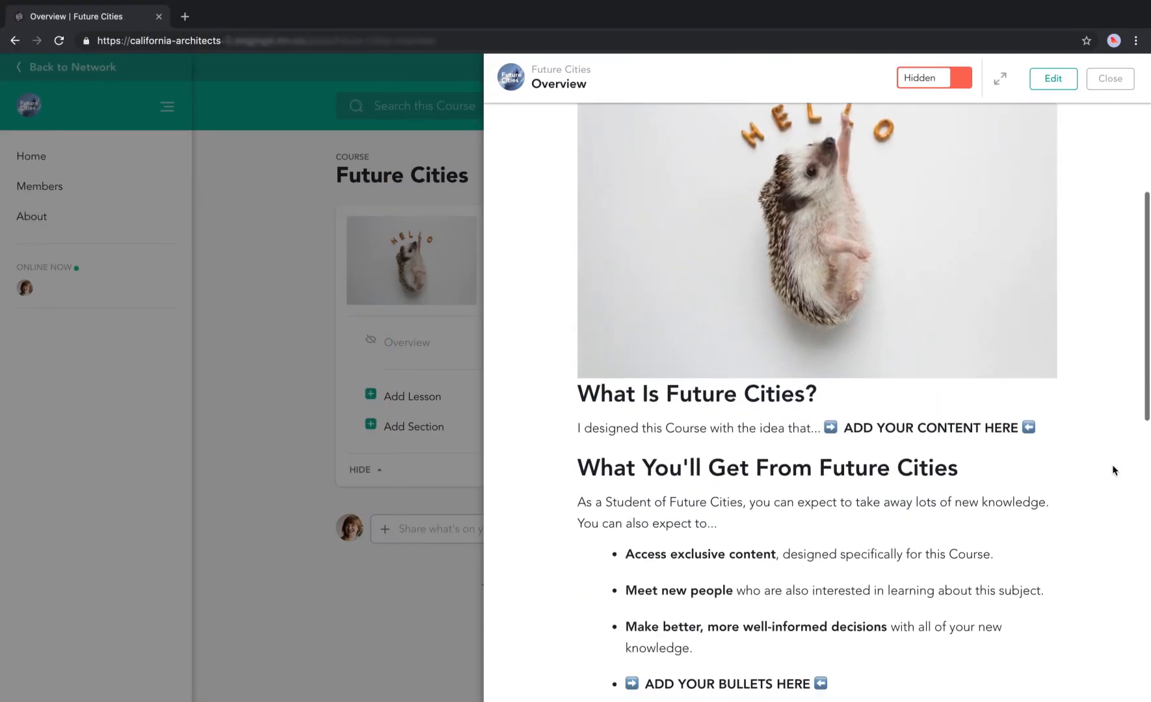
left_click(1053, 78)
scroll(1126, 487, "down", 8)
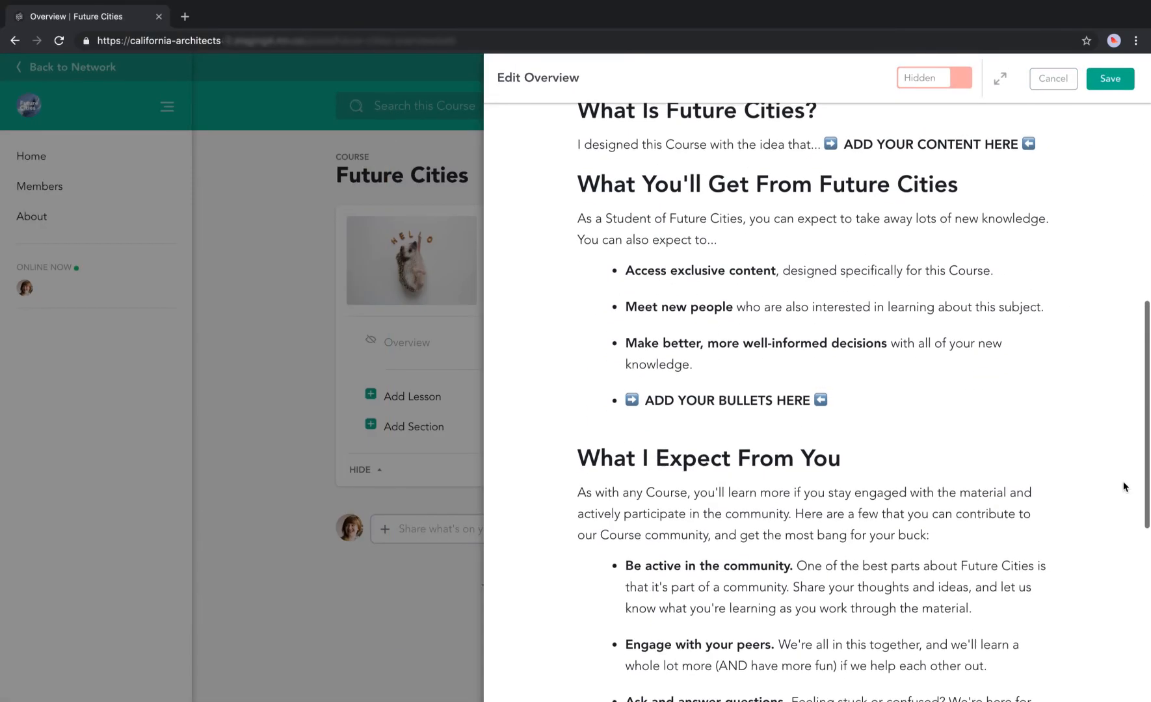
left_click_drag(847, 146, 969, 148)
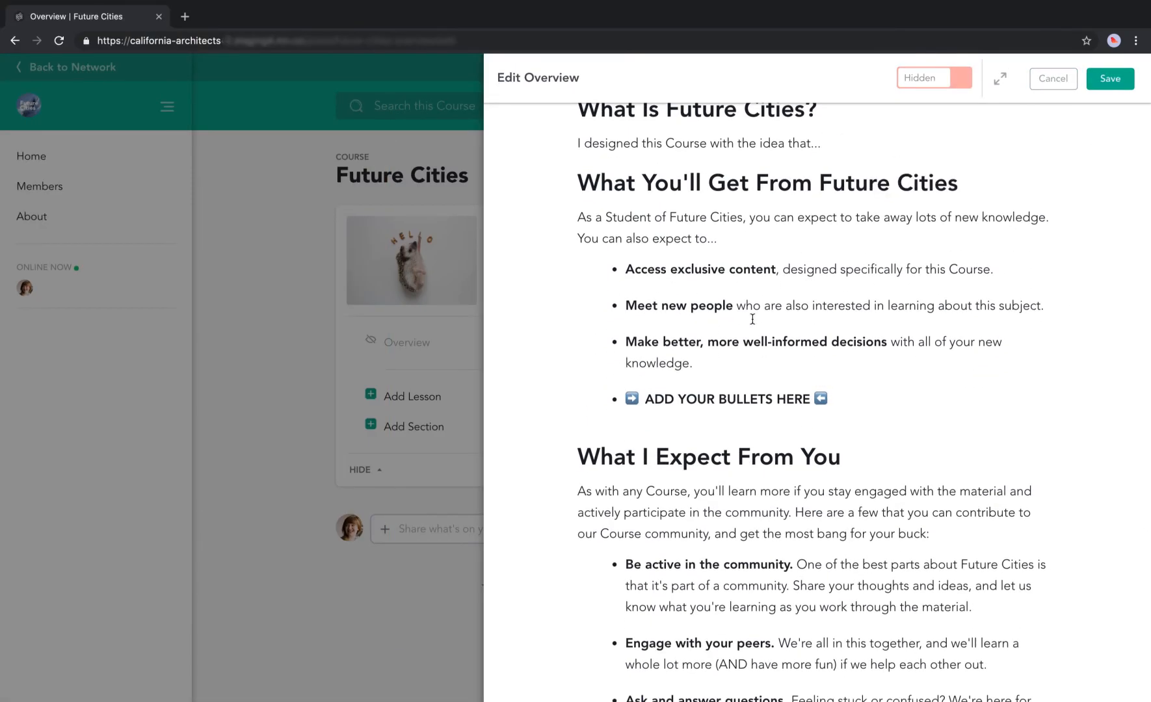
left_click_drag(675, 268, 818, 368)
scroll(868, 496, "down", 7)
left_click(868, 497)
left_click_drag(869, 497, 540, 147)
key("BackSpace")
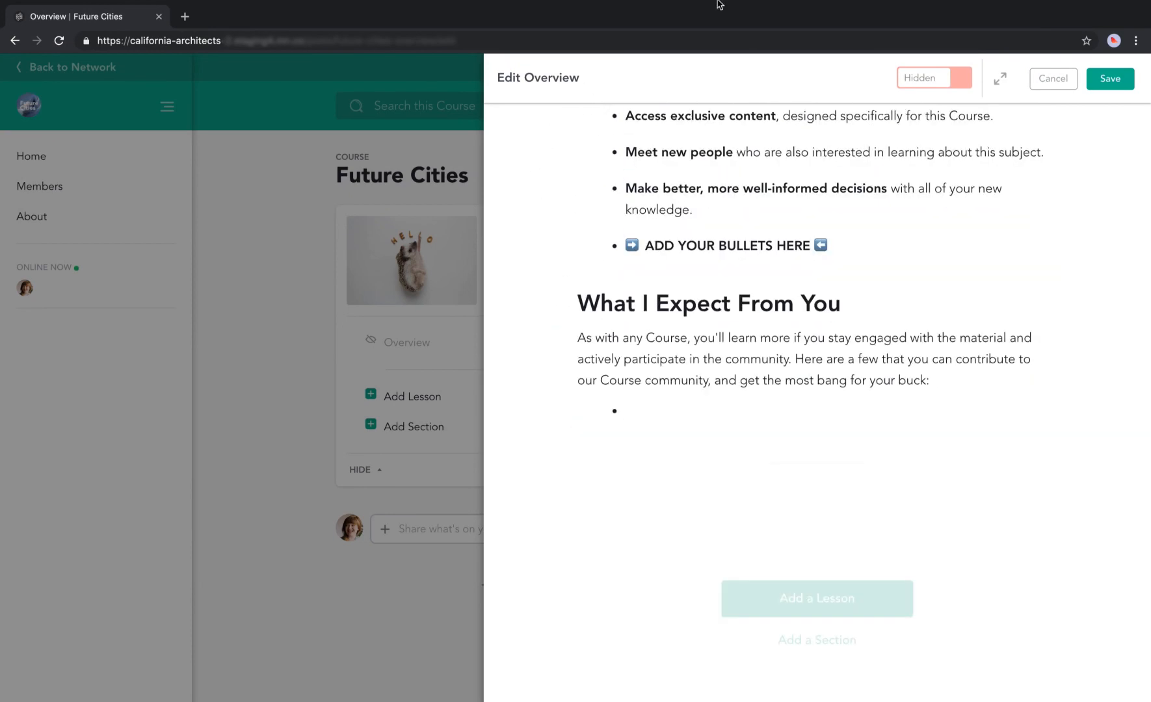
left_click(1063, 76)
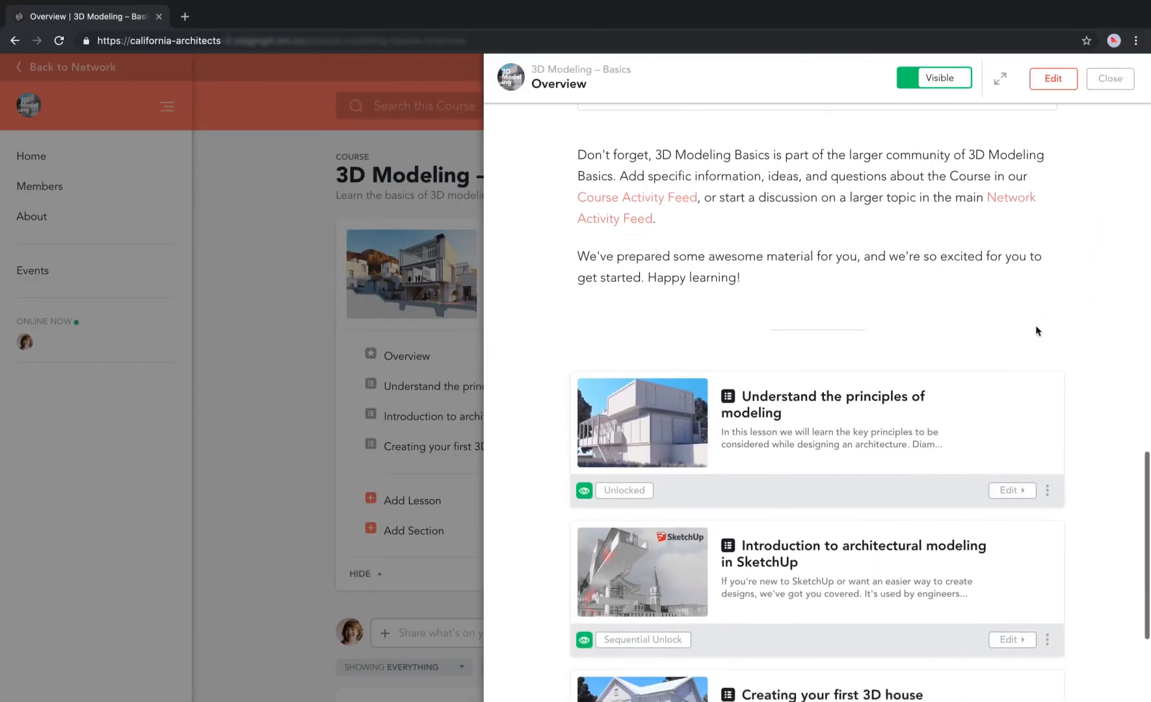
Hide the Creating your first 3D house section with its eye icon and dismiss the notice.
scroll(1035, 330, "down", 4)
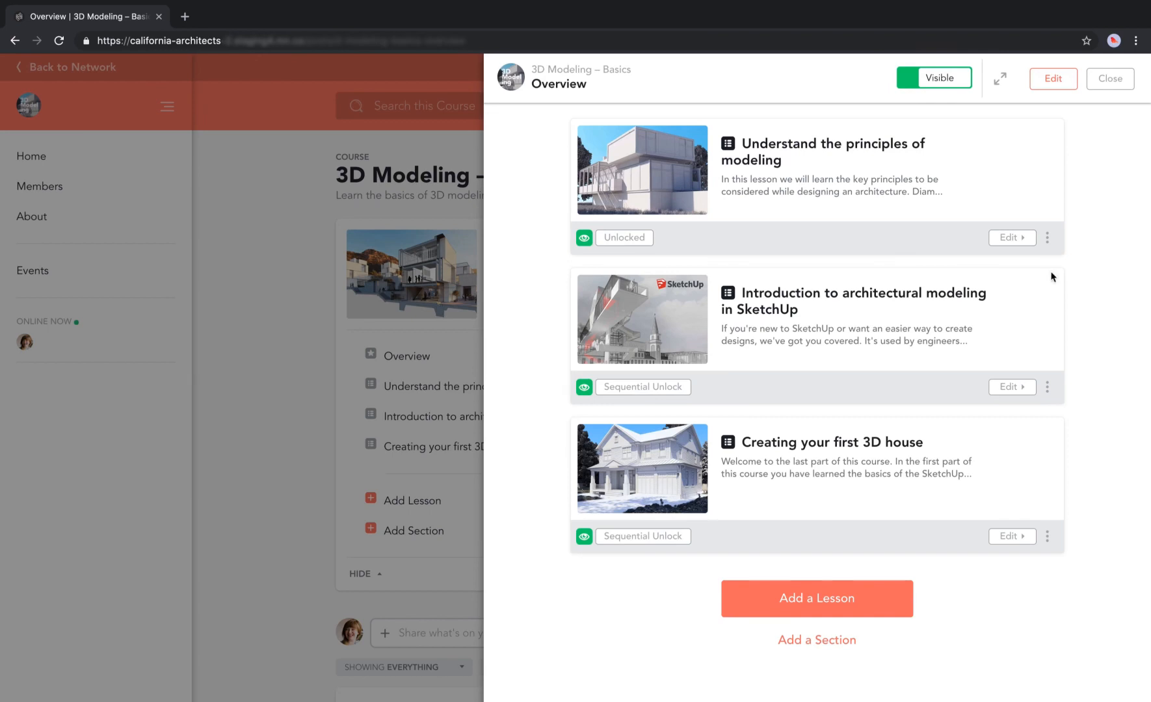
mouse_move(555, 437)
left_click_drag(557, 459, 669, 460)
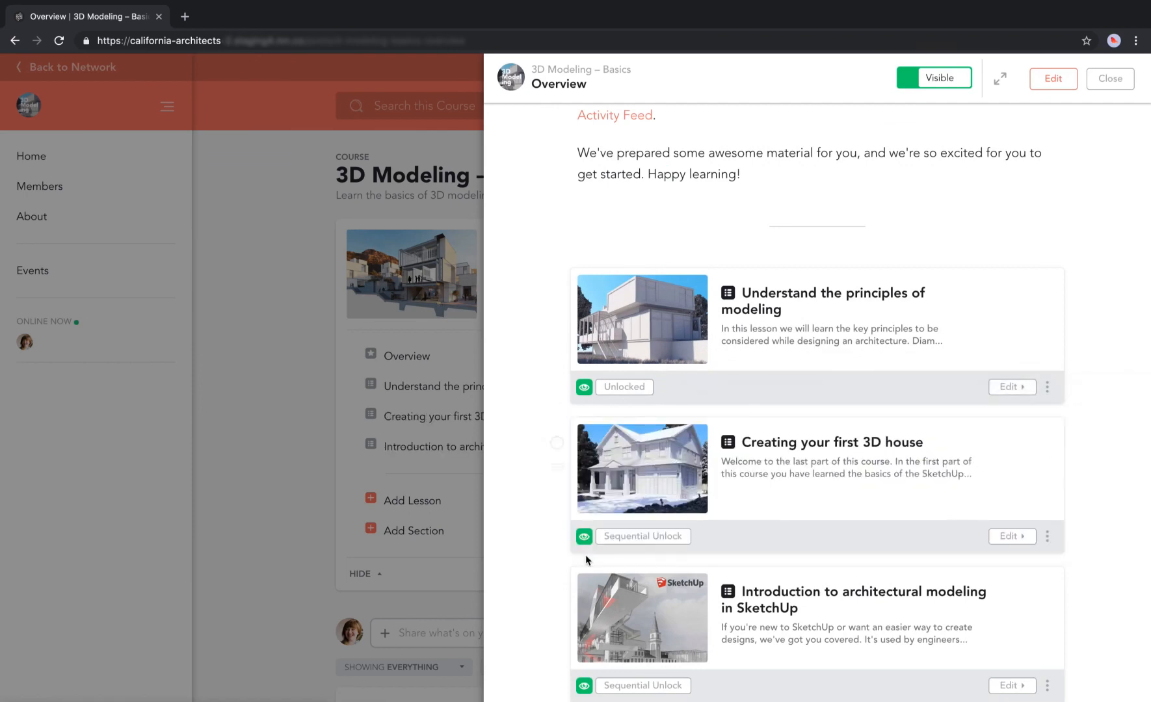
scroll(585, 554, "down", 3)
left_click(1042, 391)
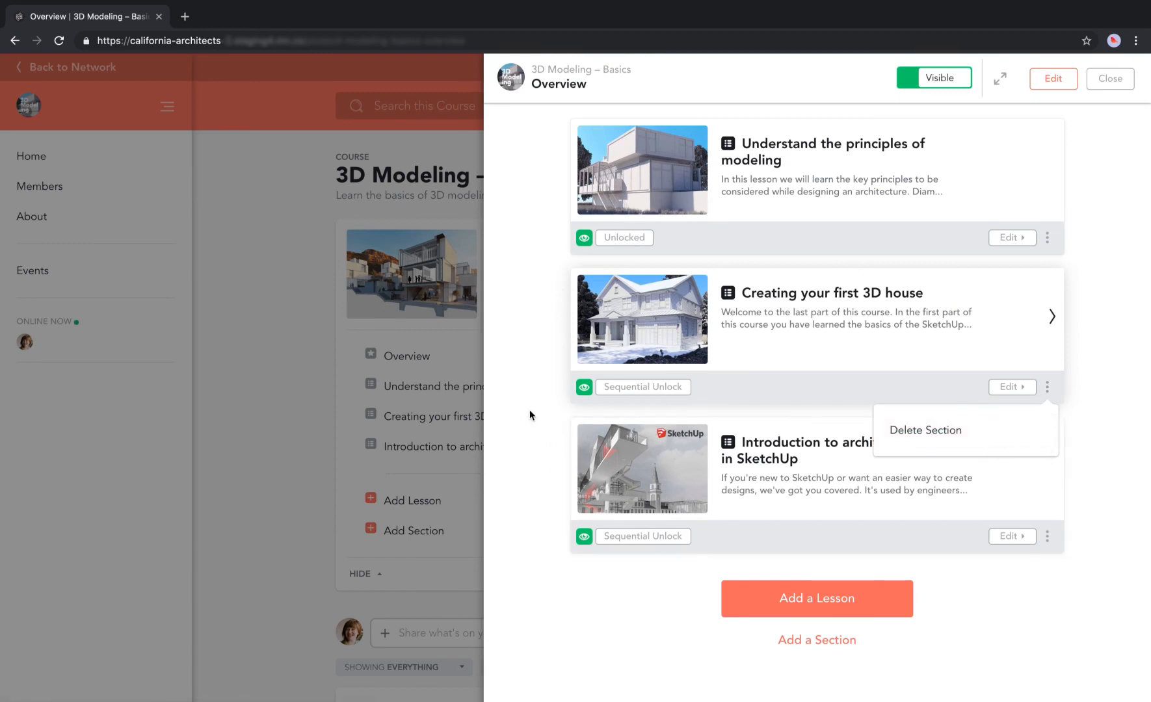
left_click(584, 388)
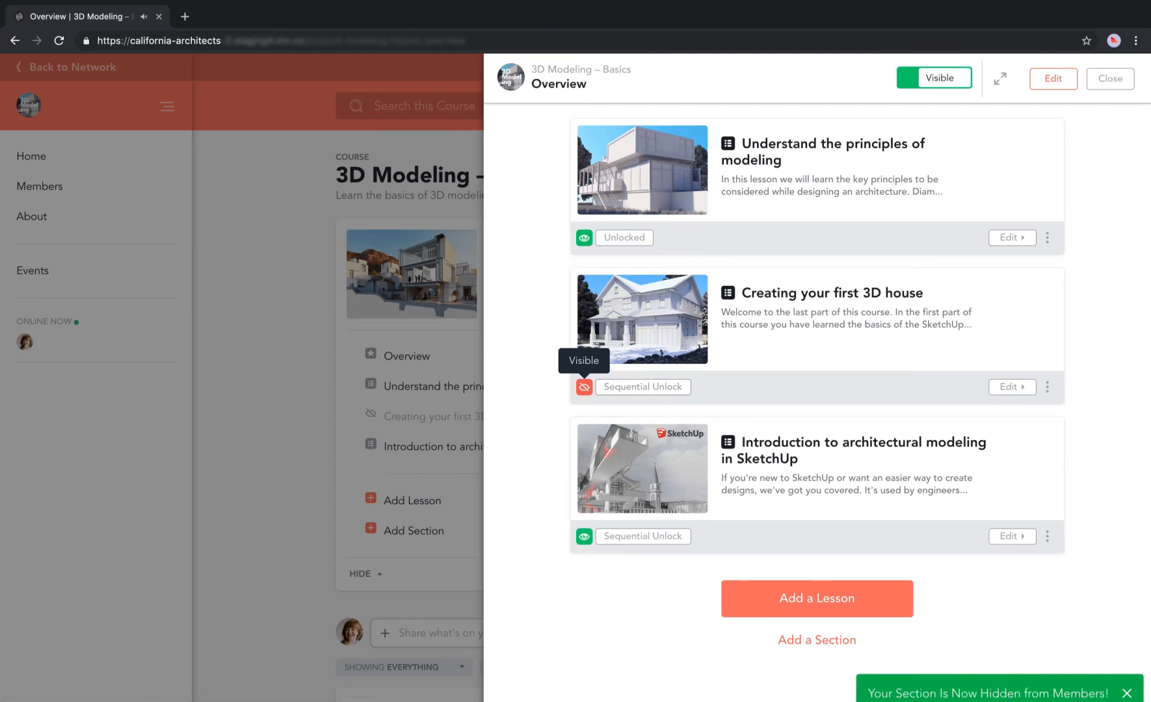
left_click(1127, 694)
Make Creating your first 3D house and all its lessons visible again, without notifying members.
left_click(584, 387)
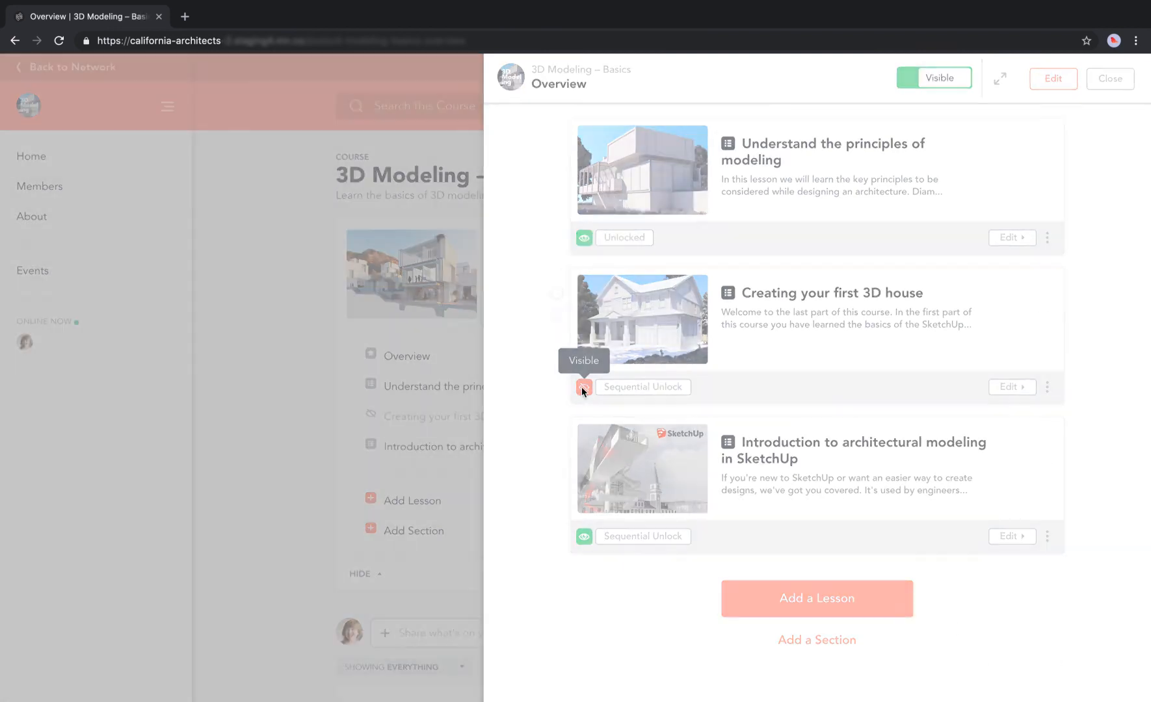
left_click(542, 301)
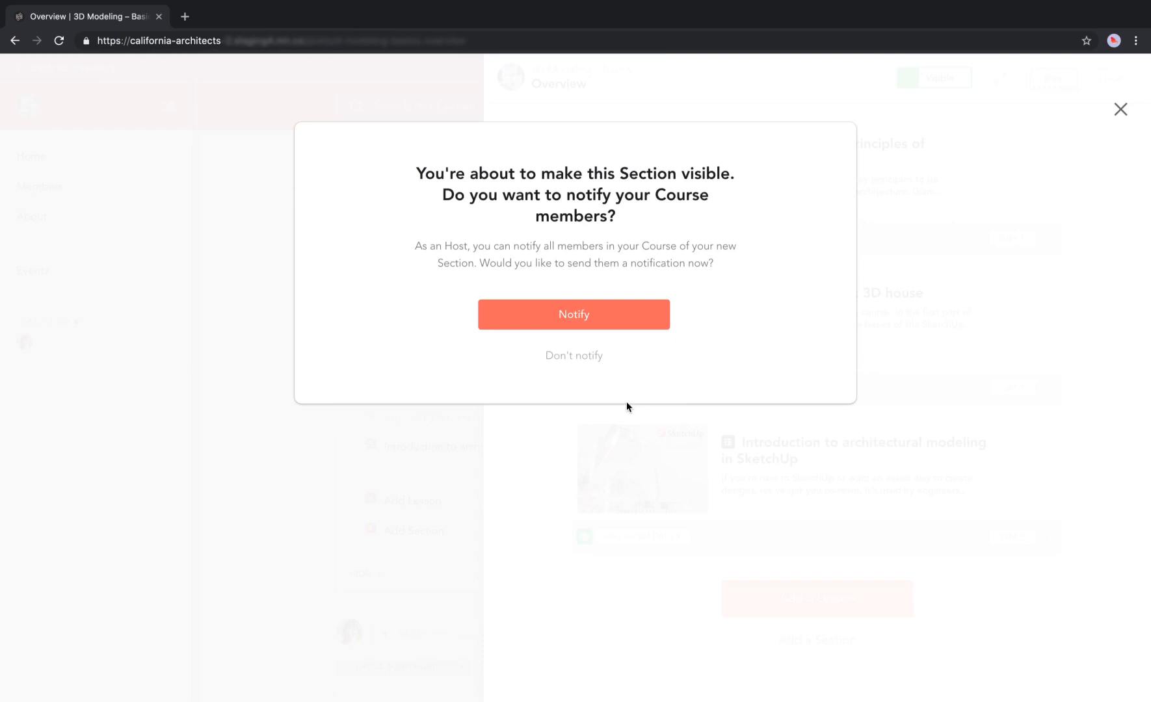
left_click(572, 357)
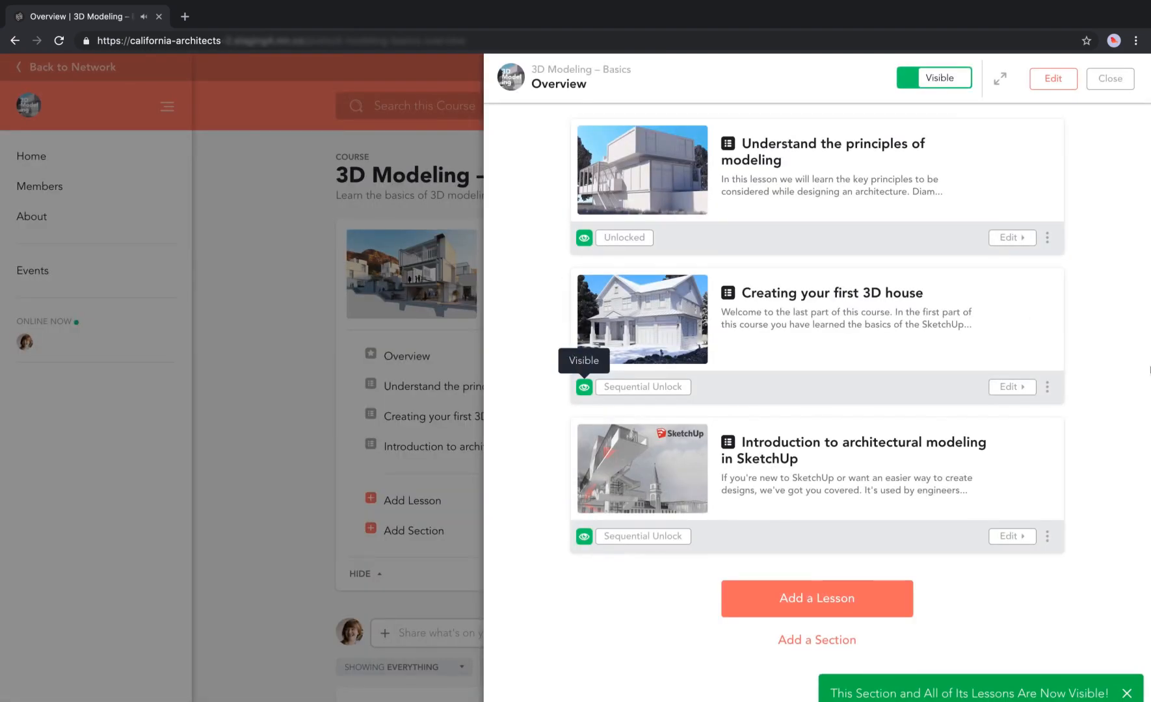
left_click(1127, 692)
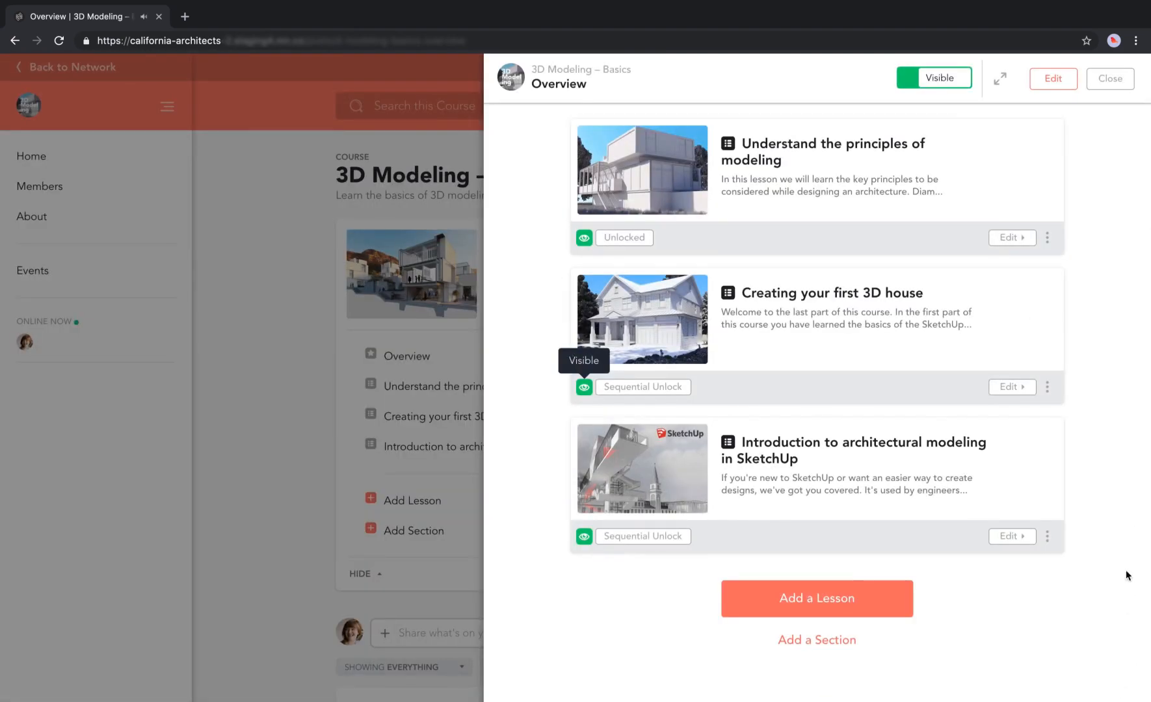
left_click(1110, 79)
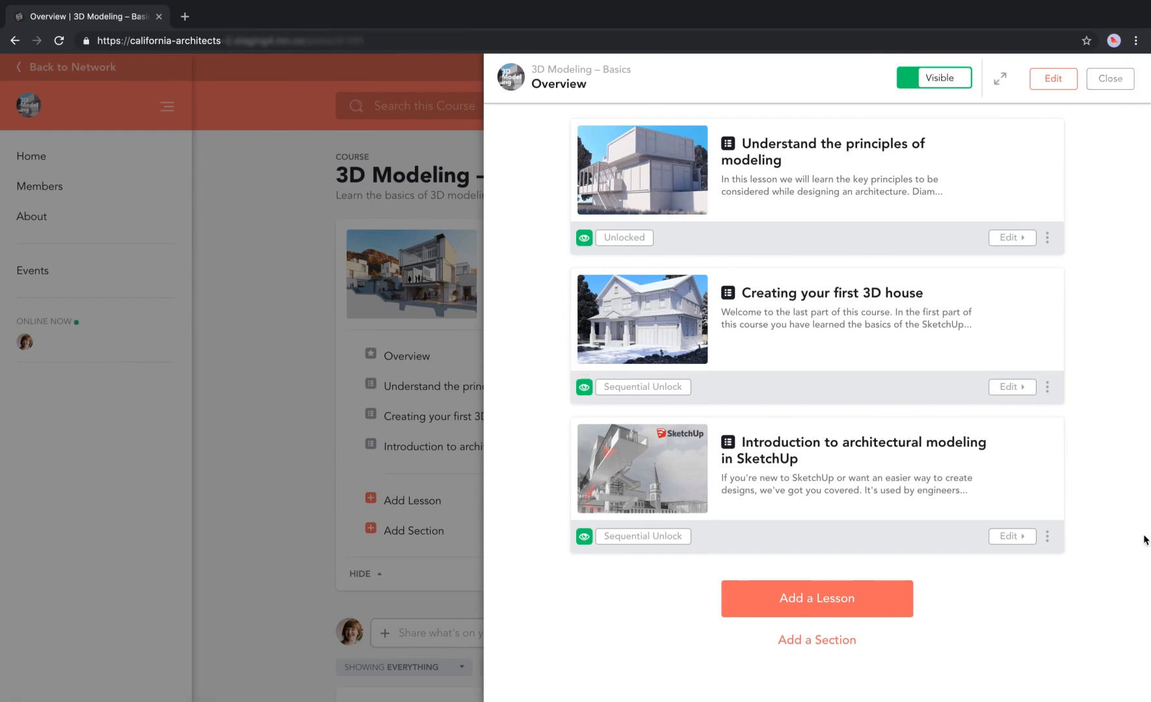
left_click(650, 389)
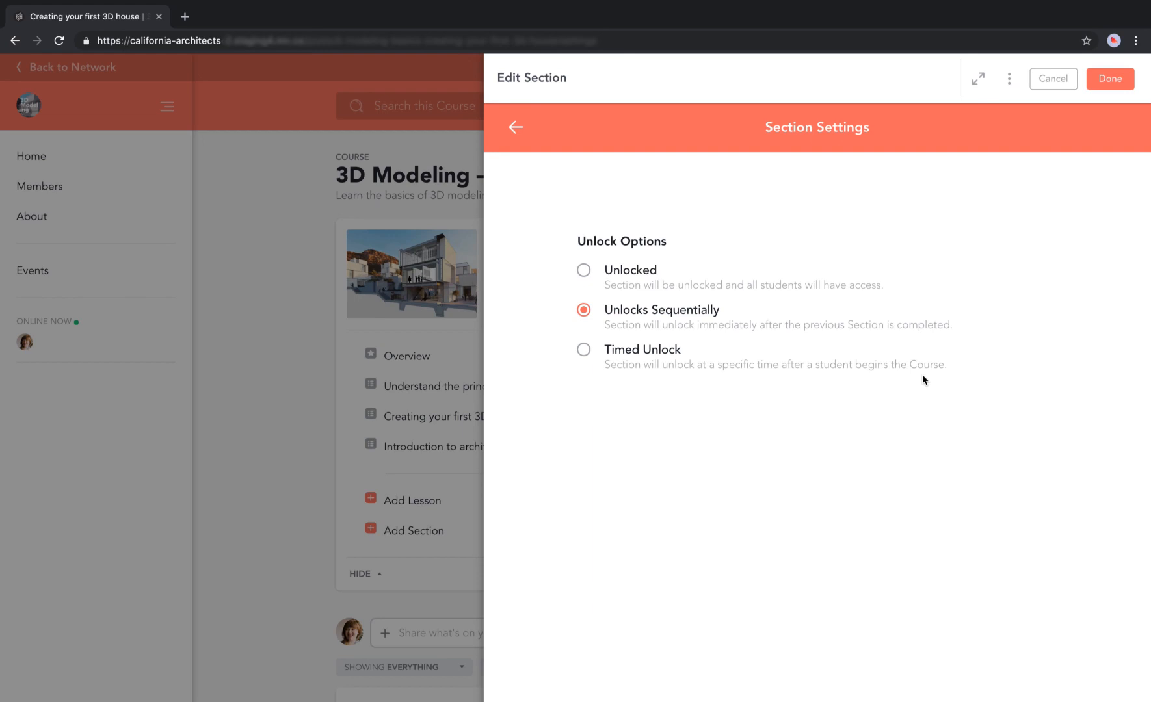
left_click(518, 129)
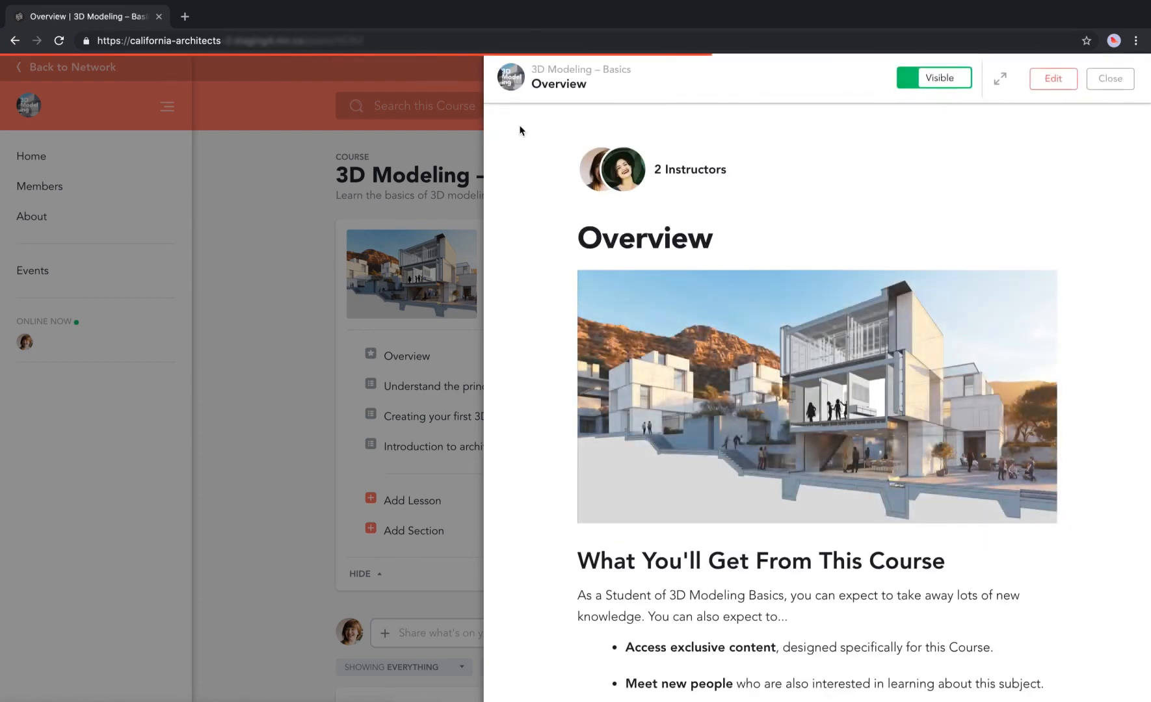
scroll(783, 539, "down", 10)
scroll(784, 547, "down", 1)
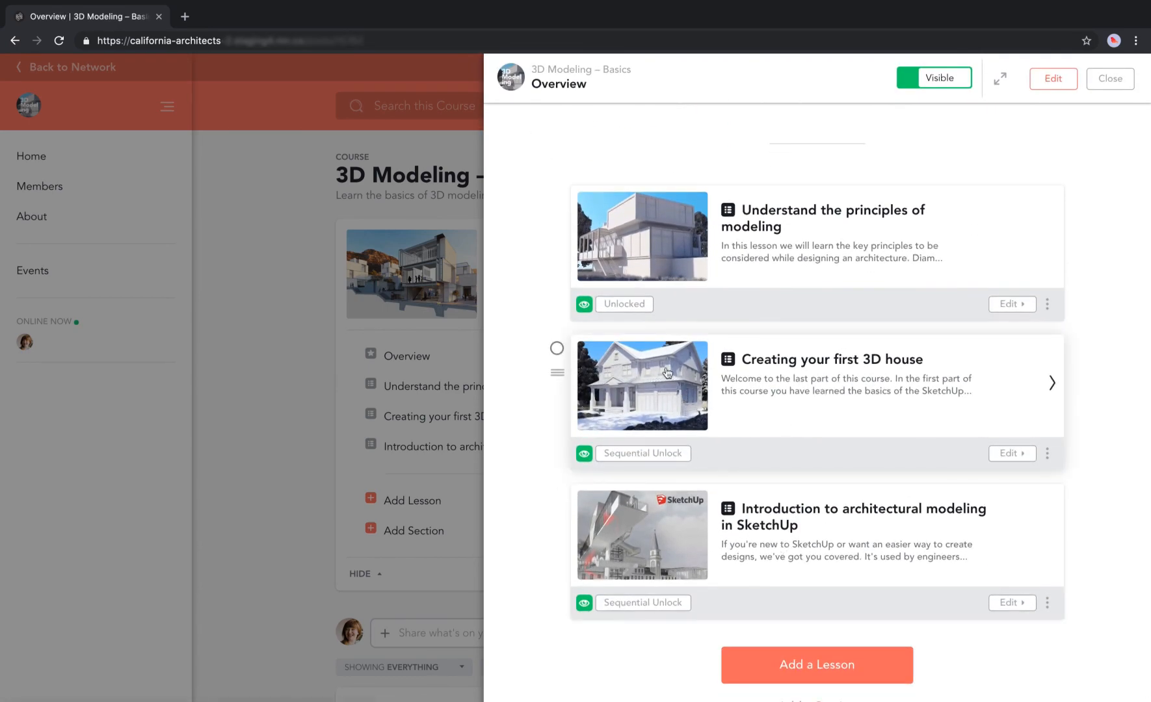
left_click(1052, 386)
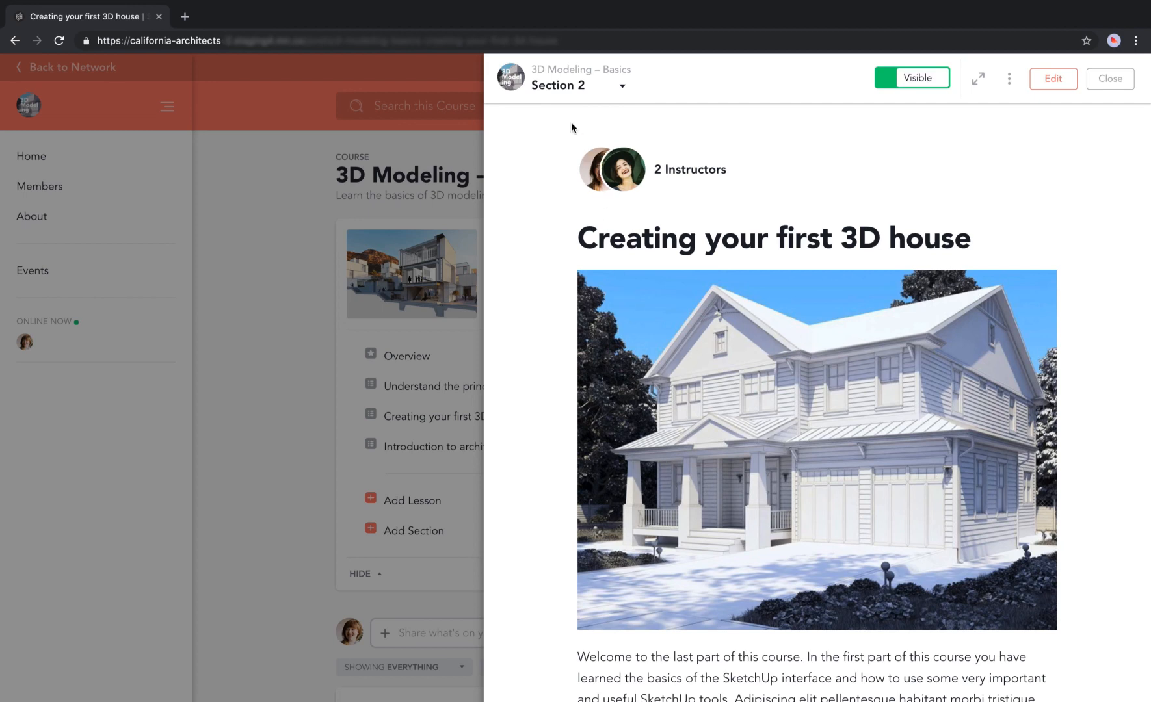
left_click(572, 88)
left_click(562, 143)
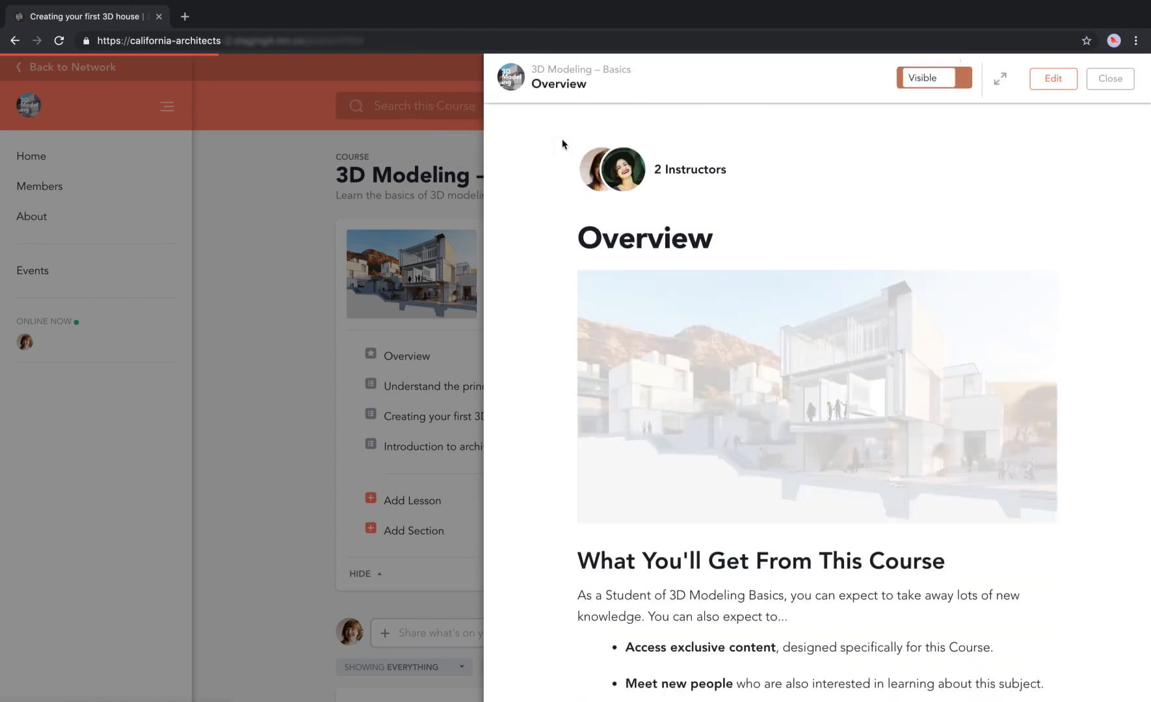
scroll(805, 468, "down", 10)
scroll(805, 468, "down", 7)
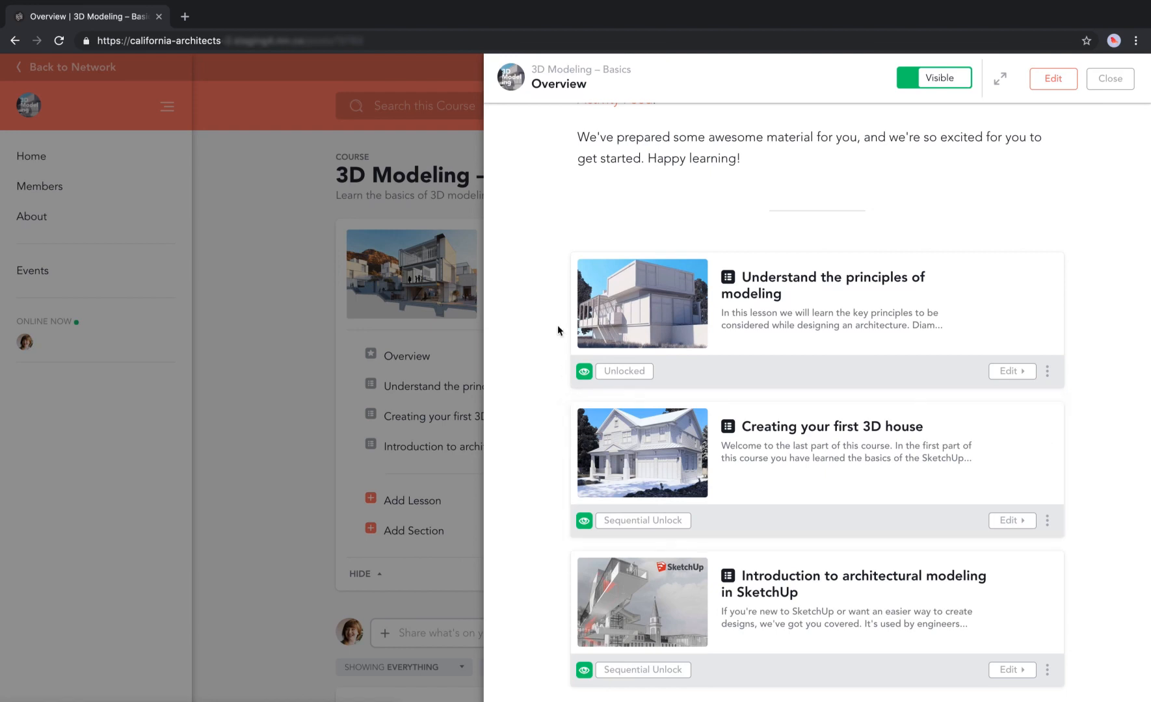
Select both sections, then open and cancel their Unlock Settings without changes.
left_click(556, 268)
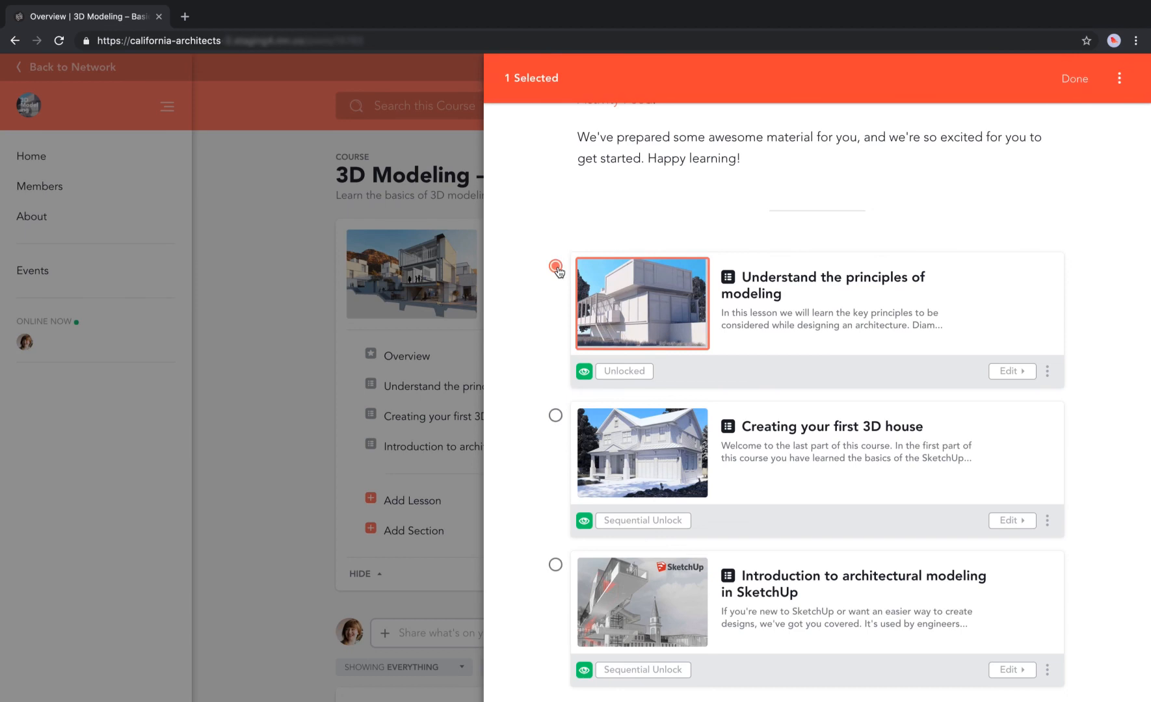
left_click(556, 416)
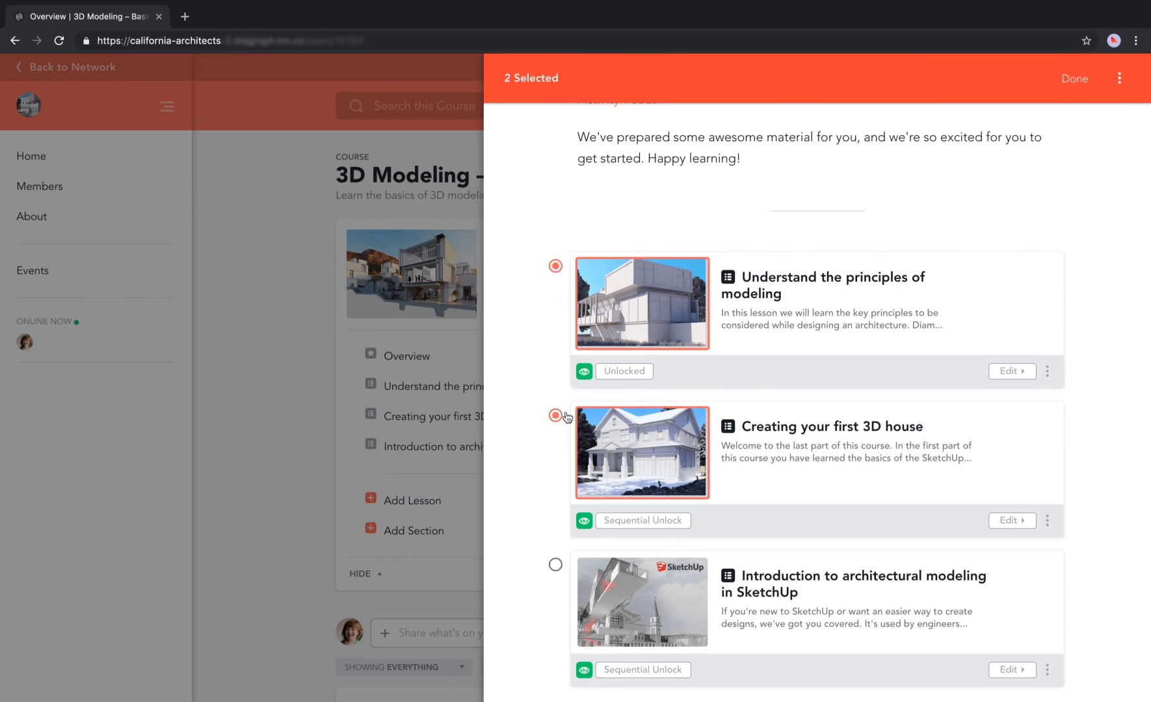
left_click(1120, 81)
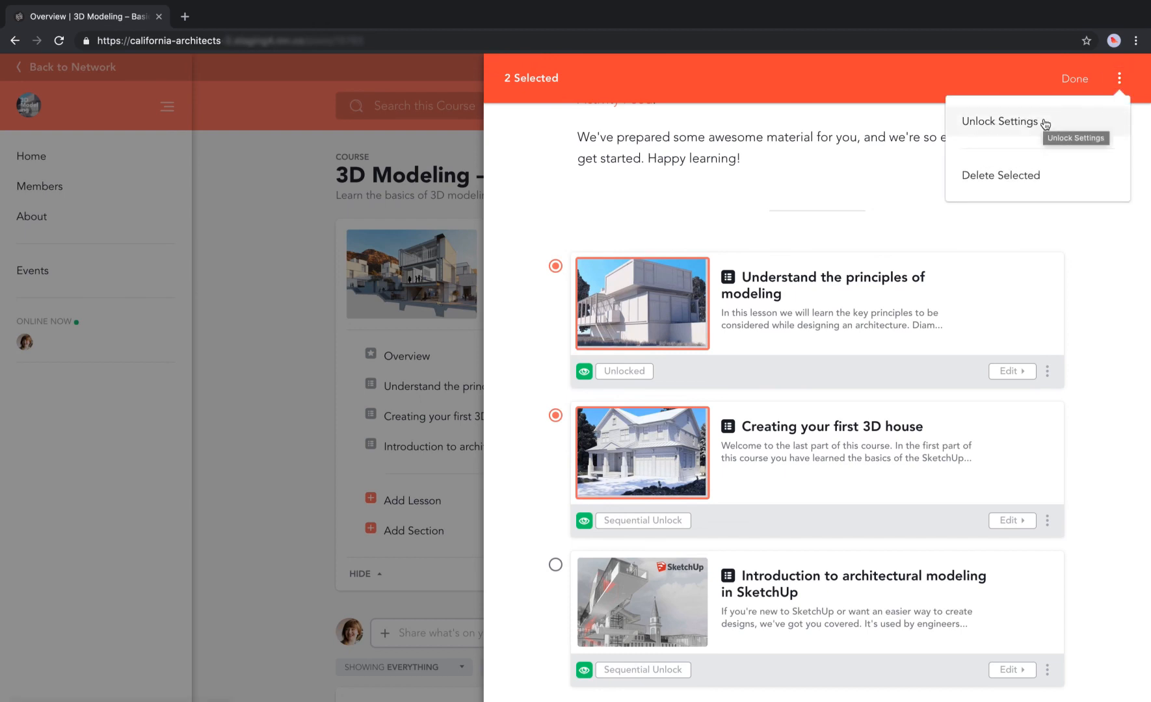
left_click(1005, 123)
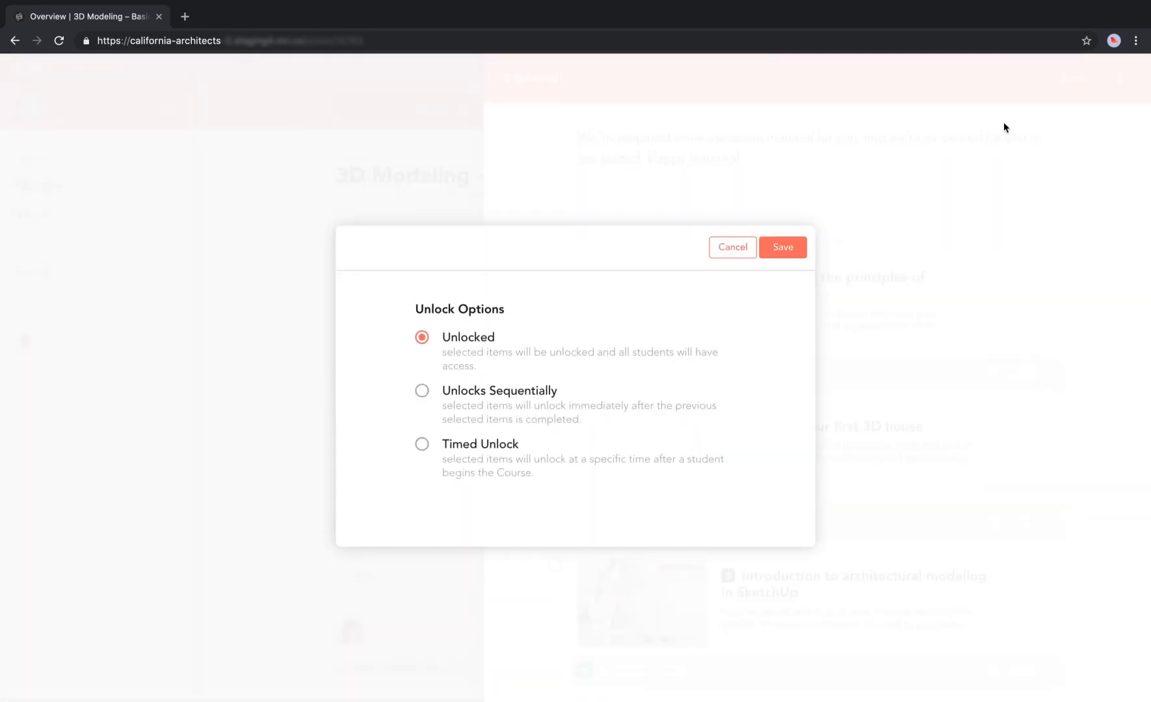
left_click(733, 247)
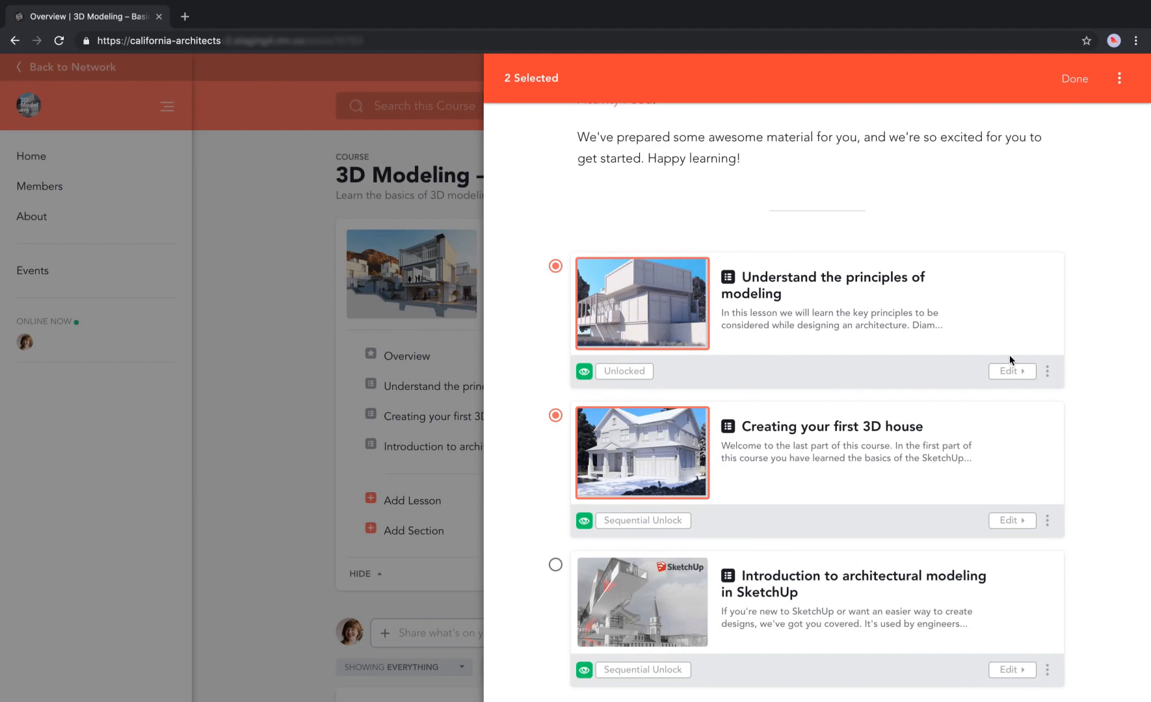
left_click(1075, 78)
In Understand the principles of modeling, select then deselect Lessons 1 and 2, and open Lesson 1's settings.
left_click(812, 297)
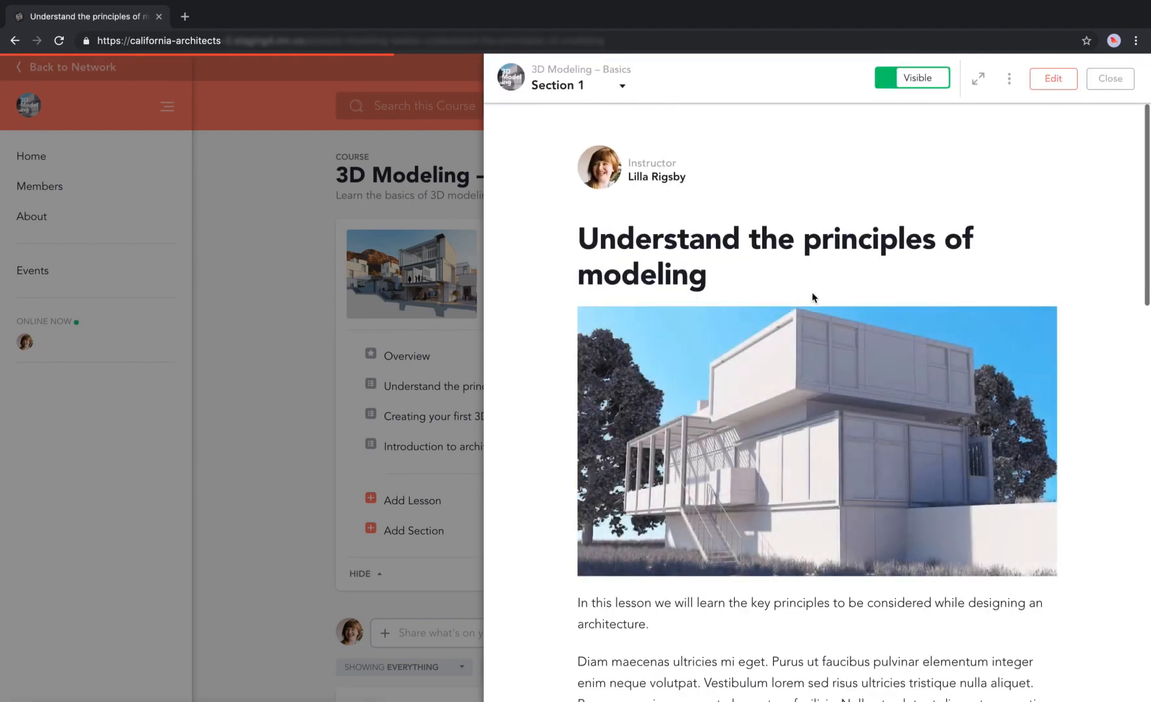
scroll(799, 476, "down", 10)
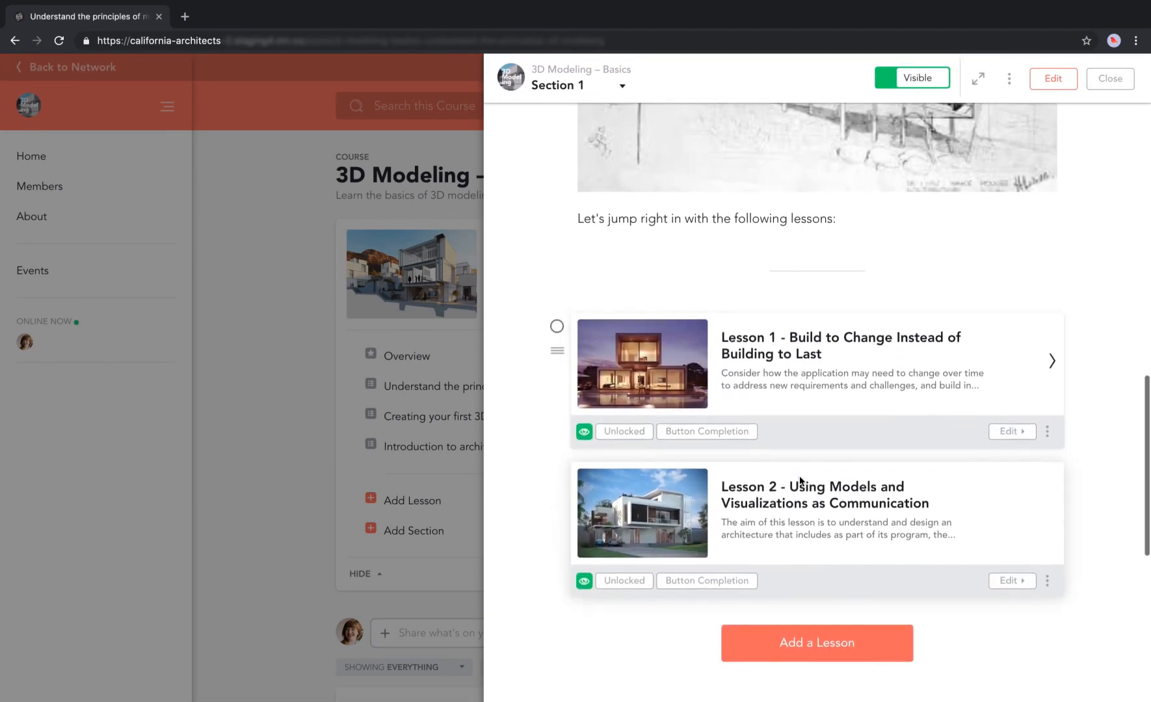
left_click(555, 314)
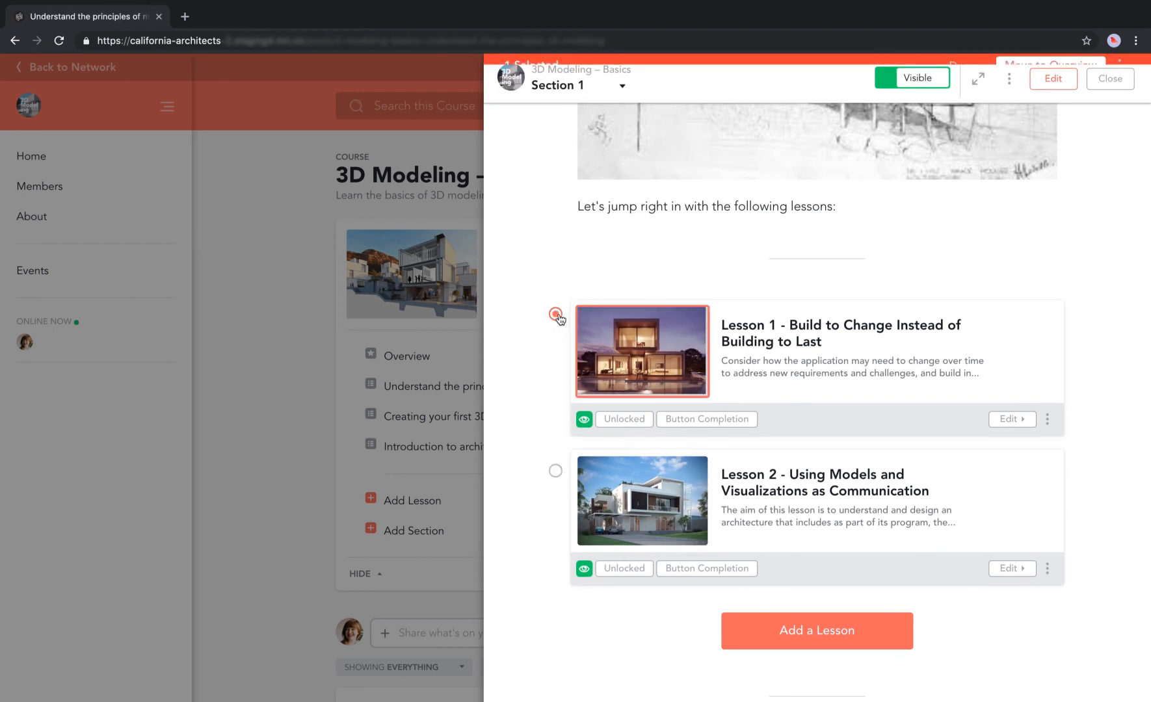
left_click(555, 464)
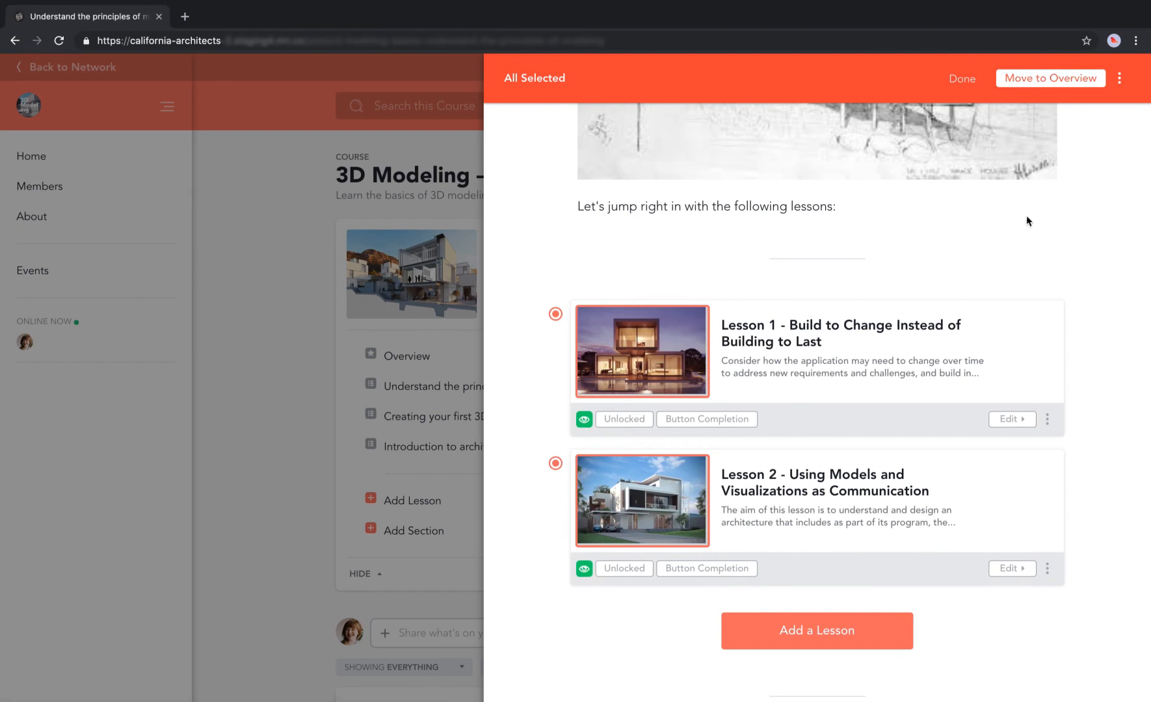
left_click(960, 78)
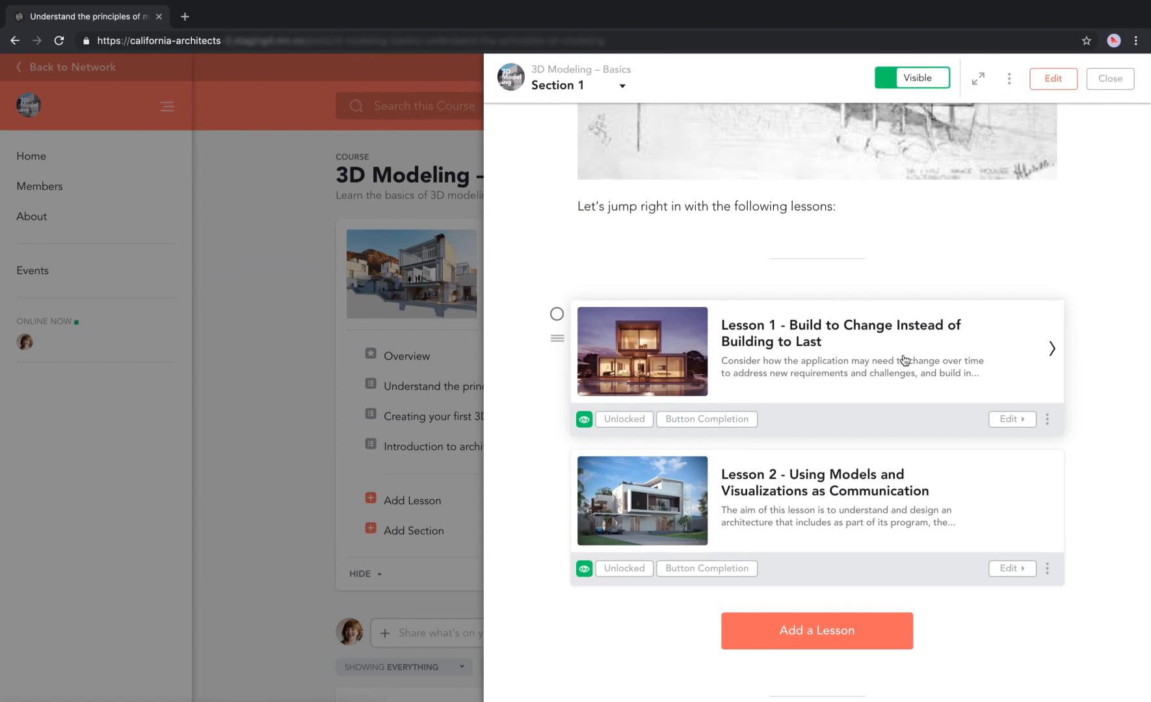
left_click(684, 421)
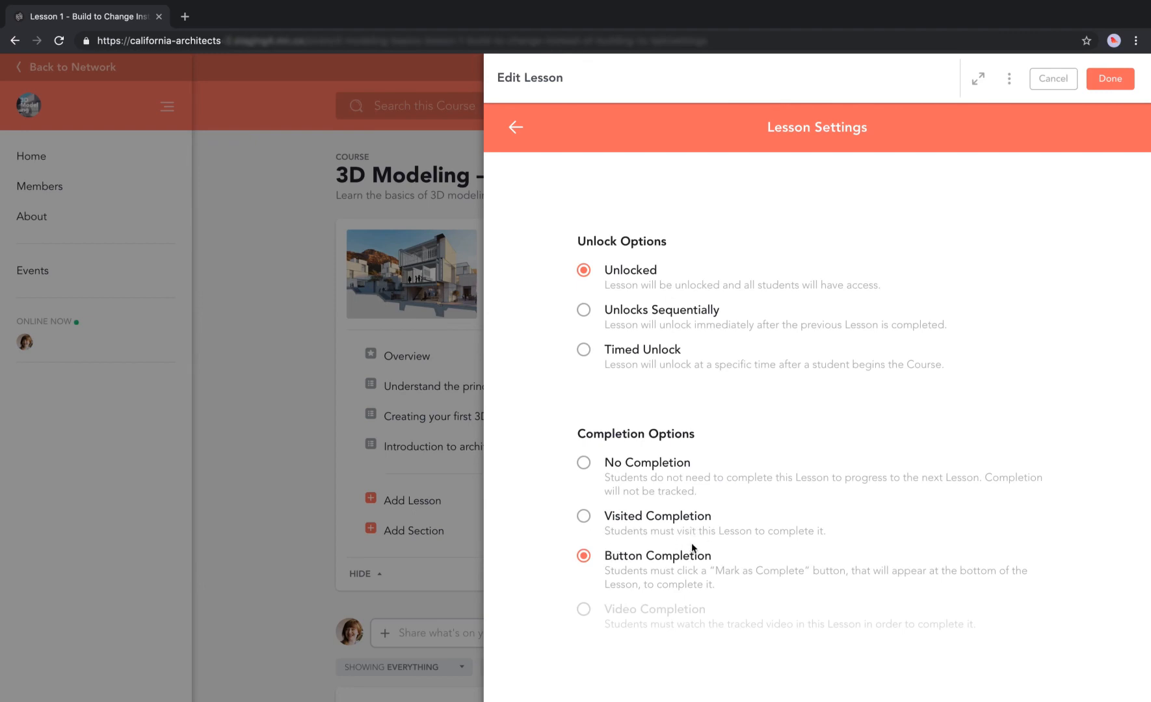
Scroll through Lesson 1's settings, leaving them unchanged, back to Section 1's two-lesson list.
scroll(818, 539, "down", 3)
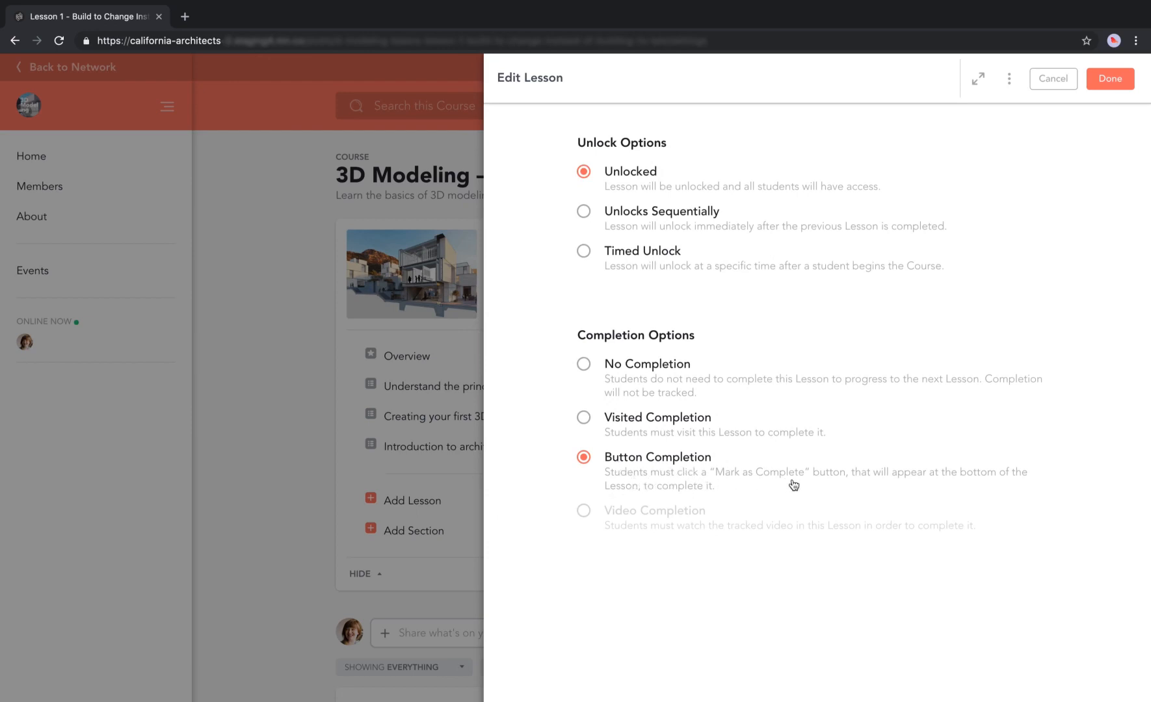
mouse_move(749, 514)
scroll(722, 299, "up", 2)
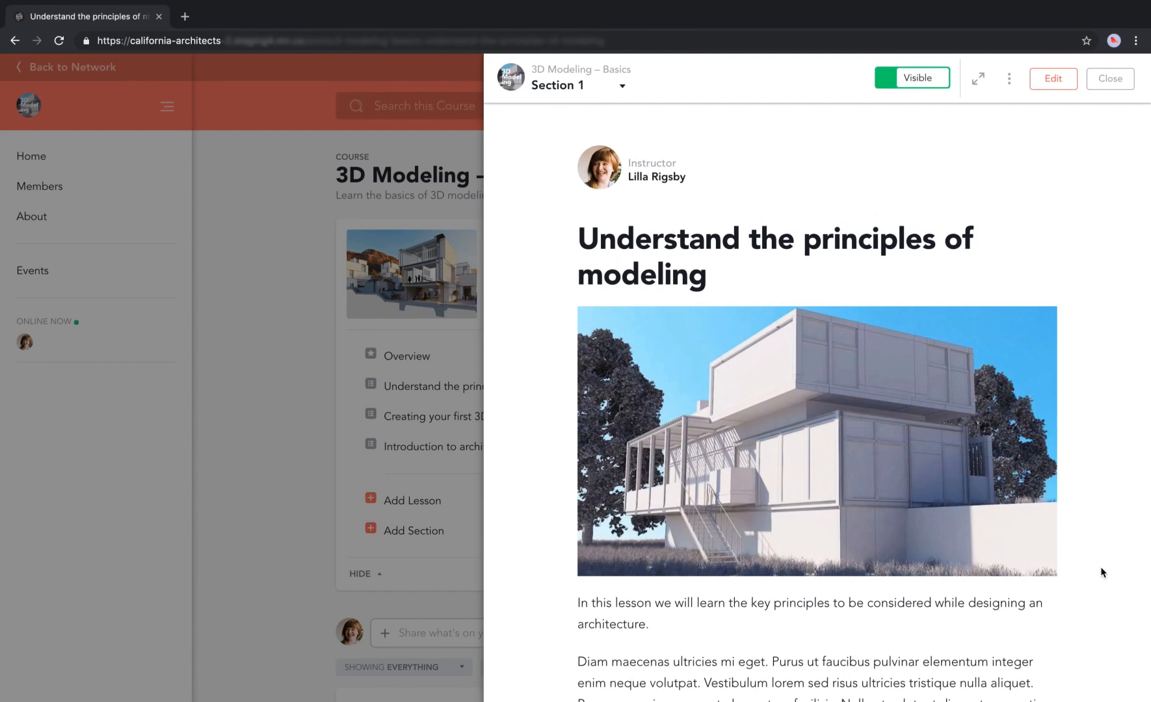
scroll(1101, 572, "down", 15)
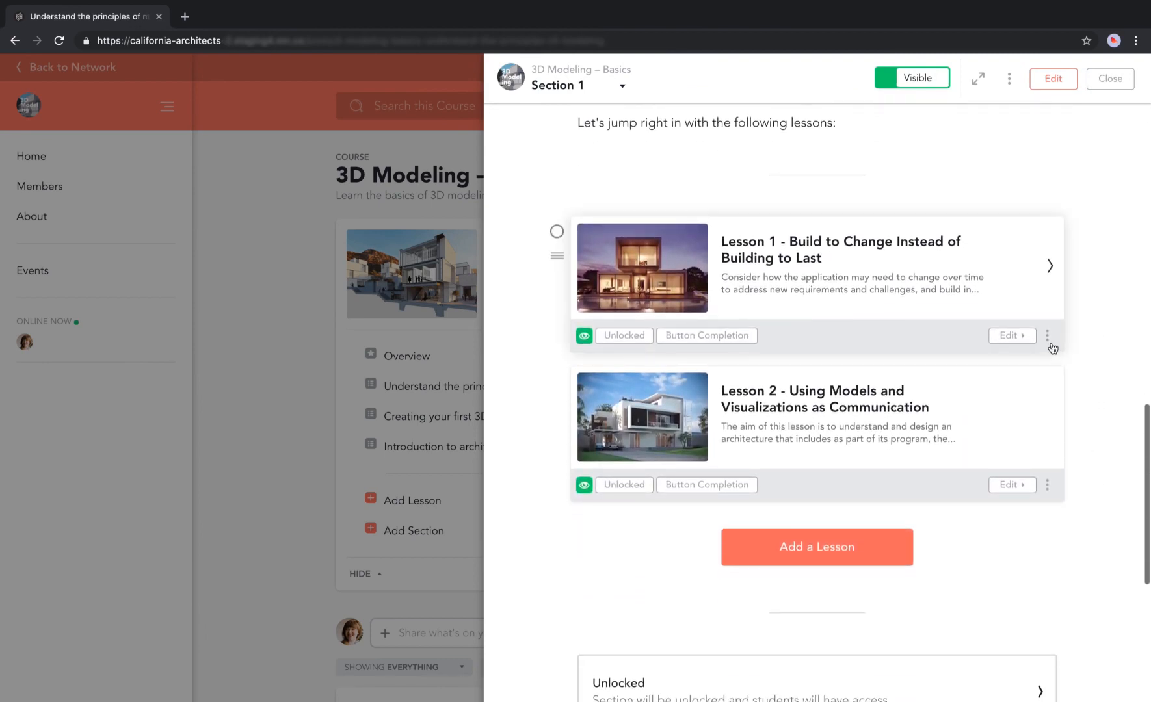
left_click(1047, 335)
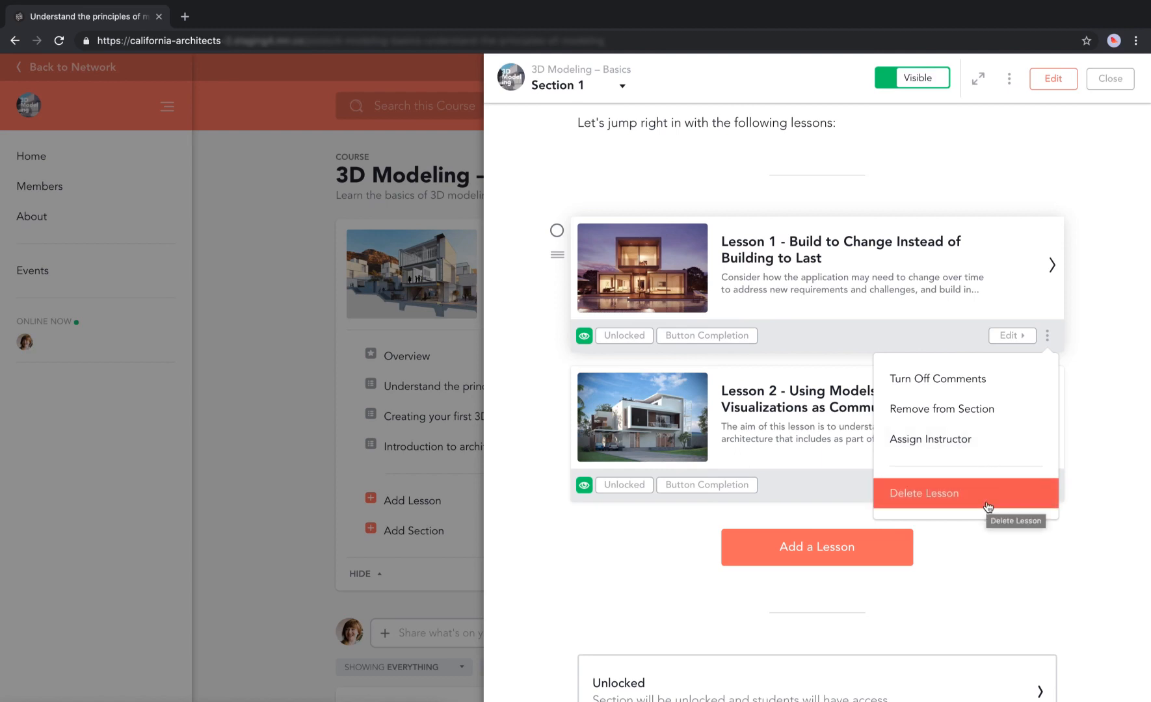
left_click(1105, 447)
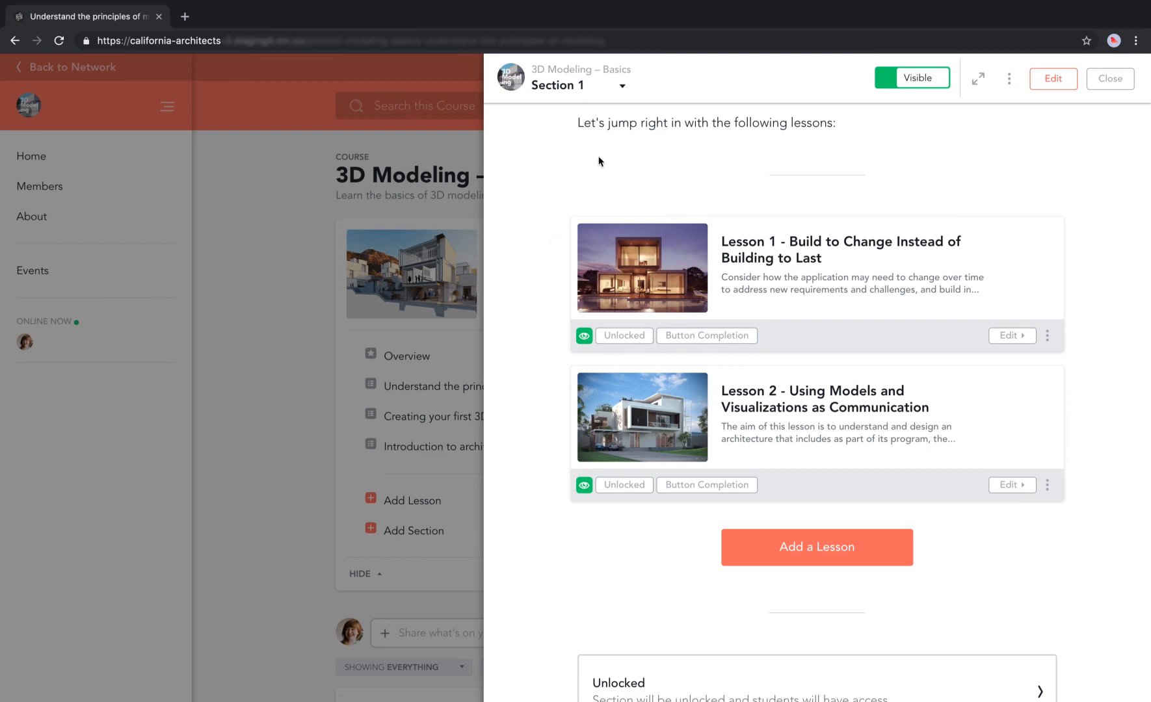
From the course Overview, add a New Lesson at the end and open it for editing.
left_click(576, 96)
left_click(555, 146)
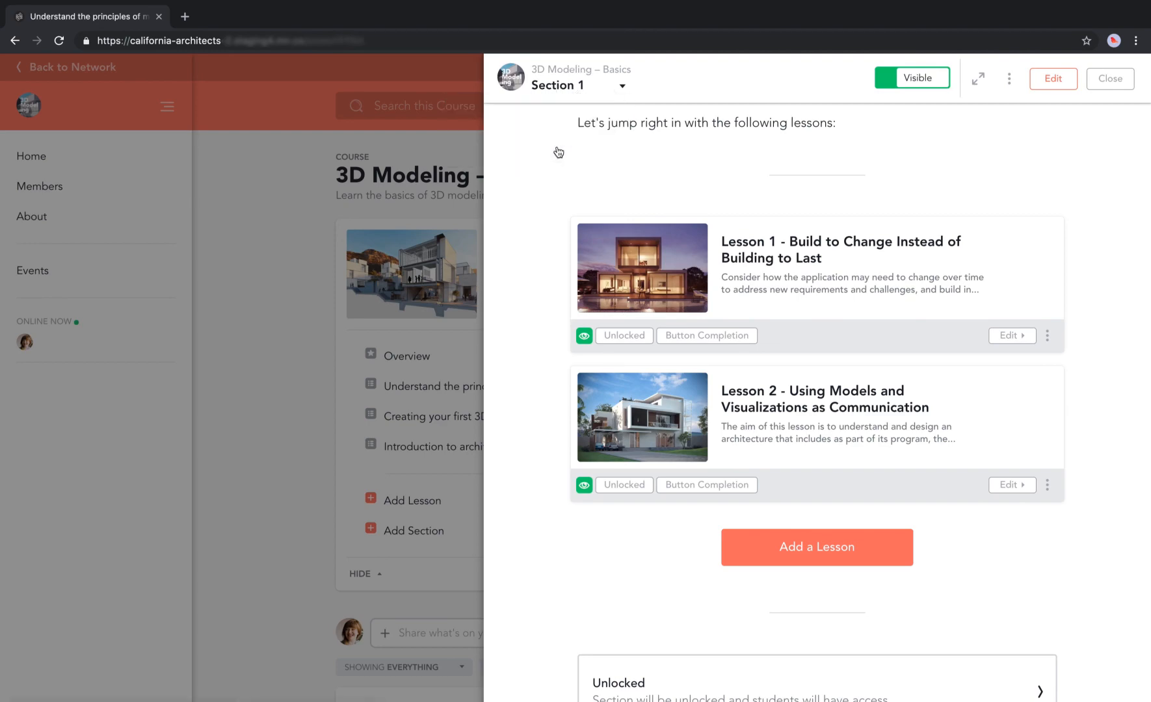
scroll(975, 458, "down", 15)
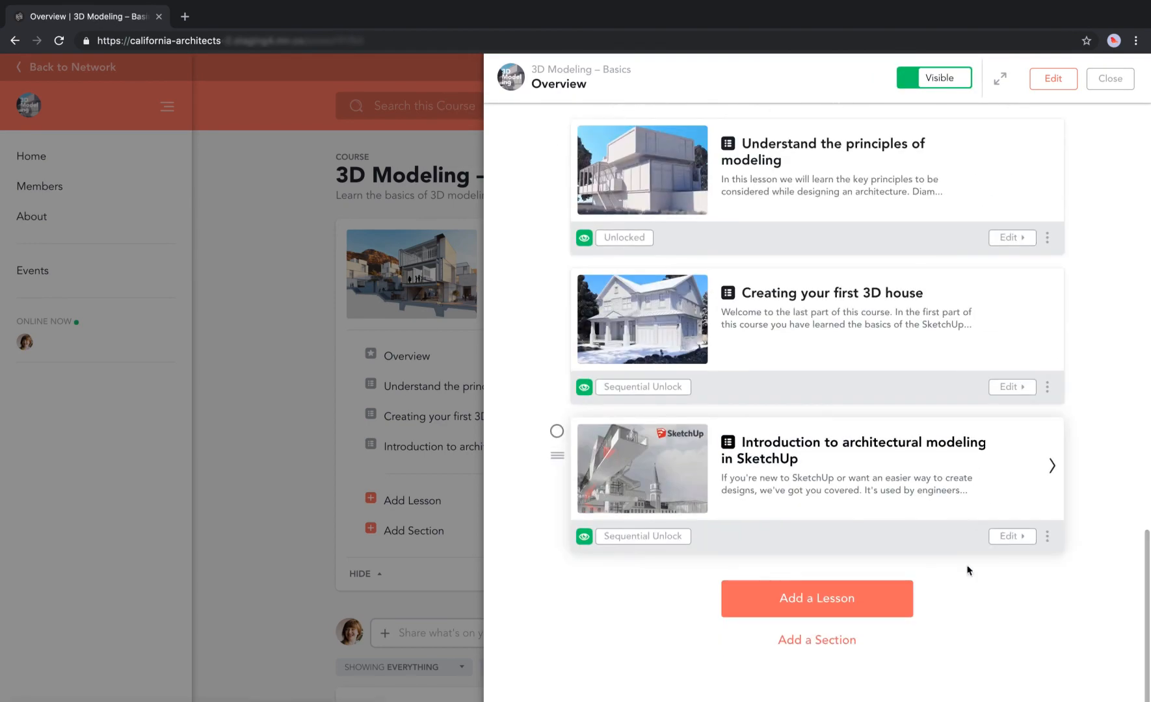
left_click(836, 605)
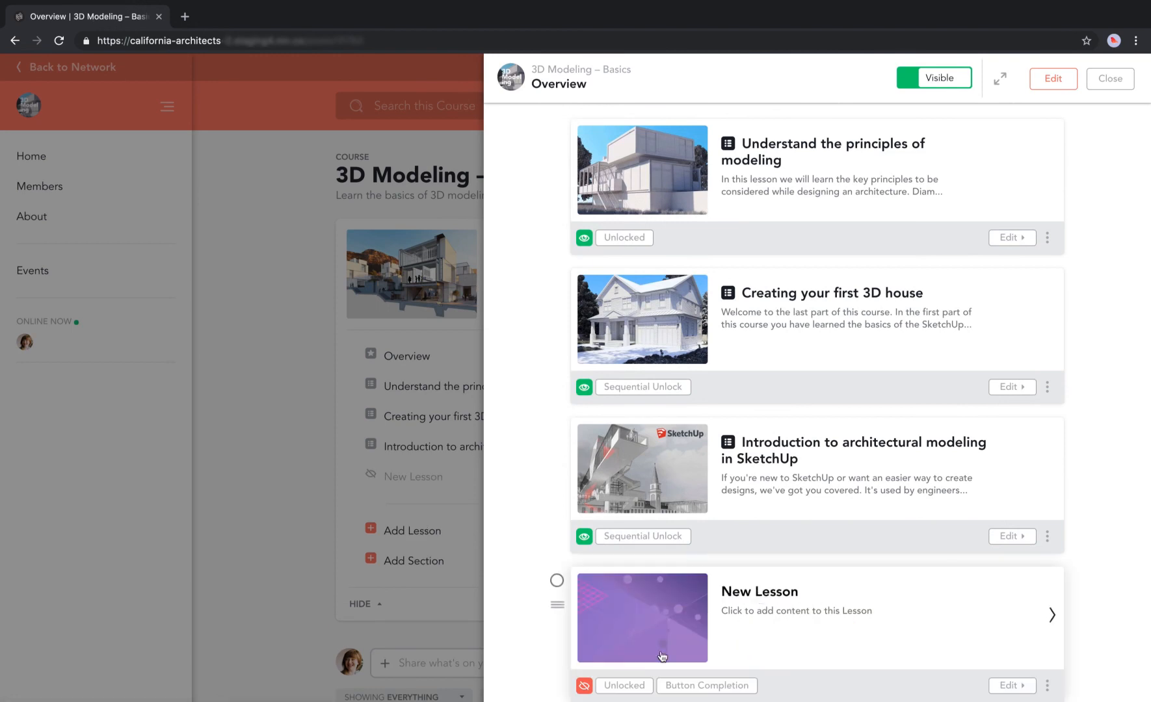
left_click(749, 595)
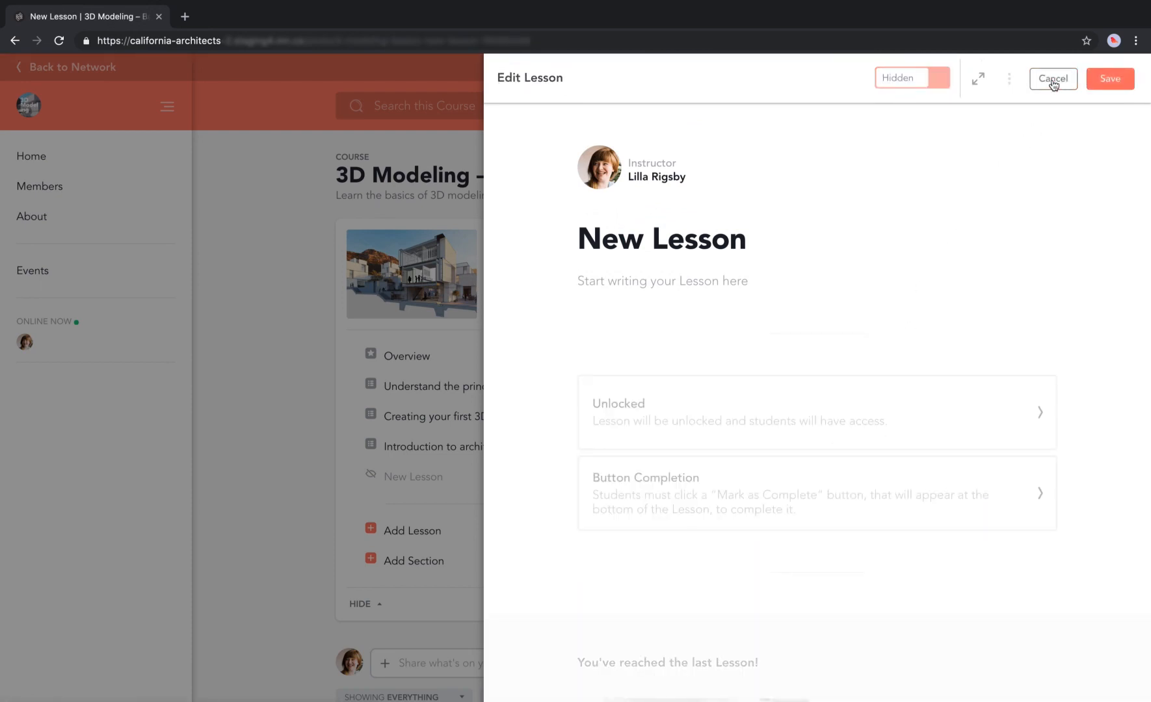
Retitle the lesson 'From SketchUp to Lumion' and paste in the prepared lesson text.
triple_click(720, 241)
type("From ")
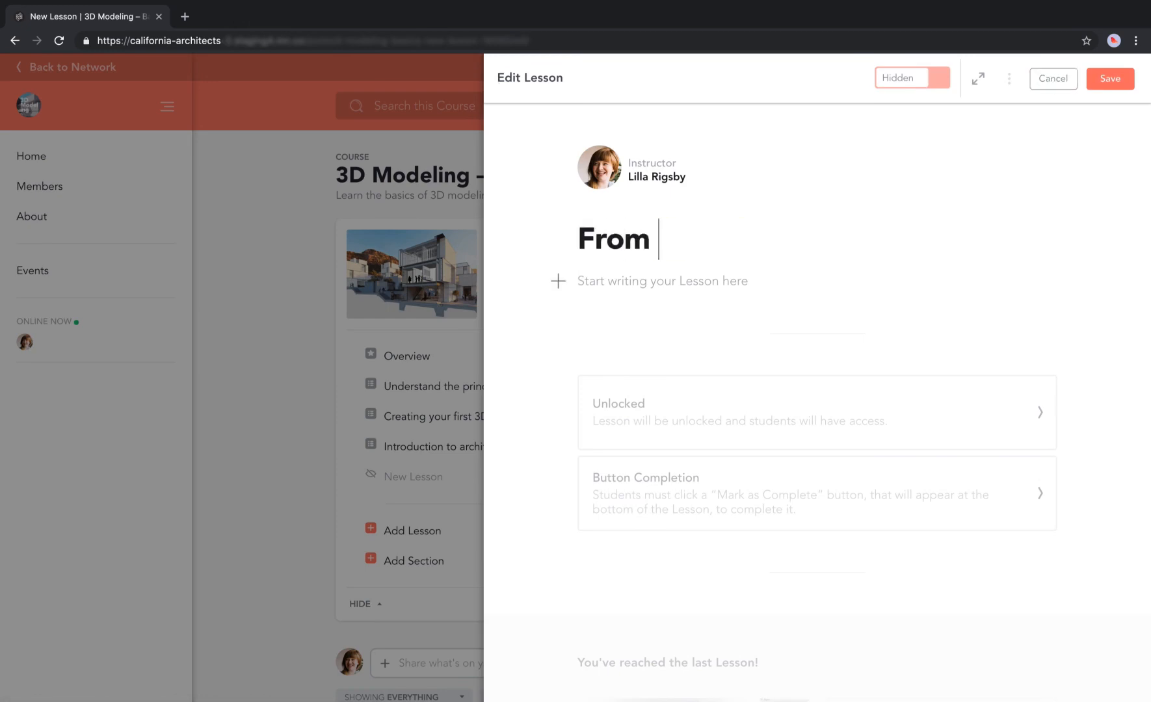
type("SketchUp to Lumion")
left_click(667, 278)
key("ctrl+v")
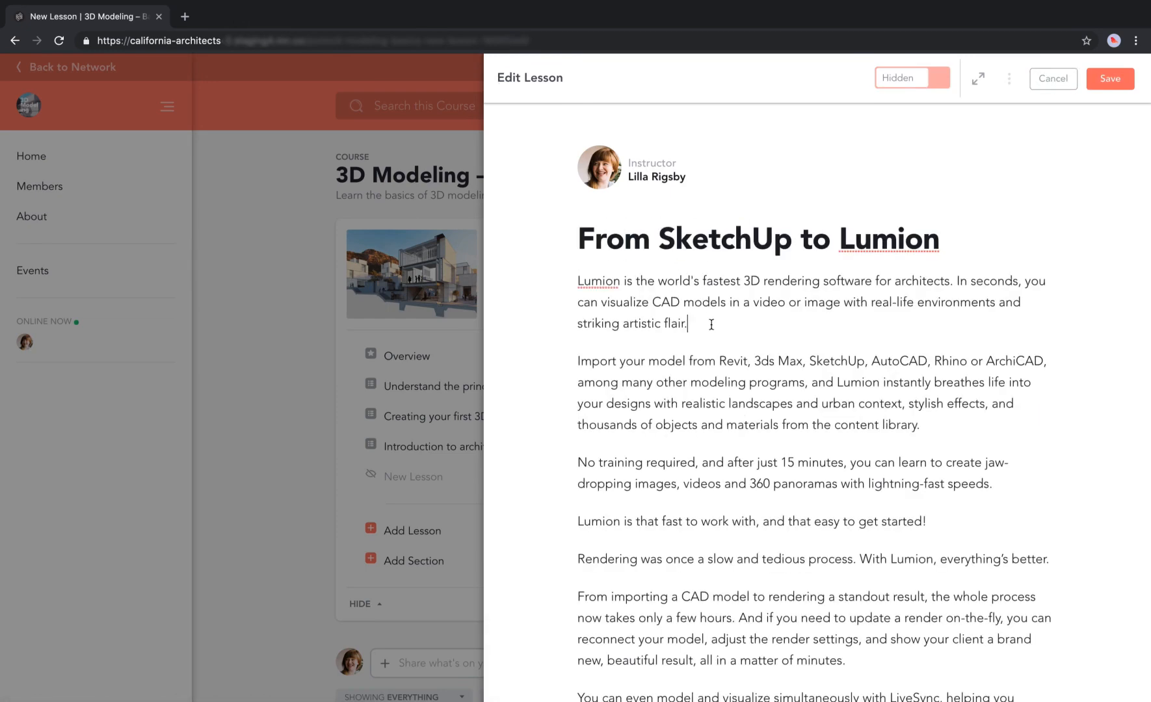
key("Return")
Embed the YouTube video after the first paragraph.
left_click(558, 361)
left_click(627, 363)
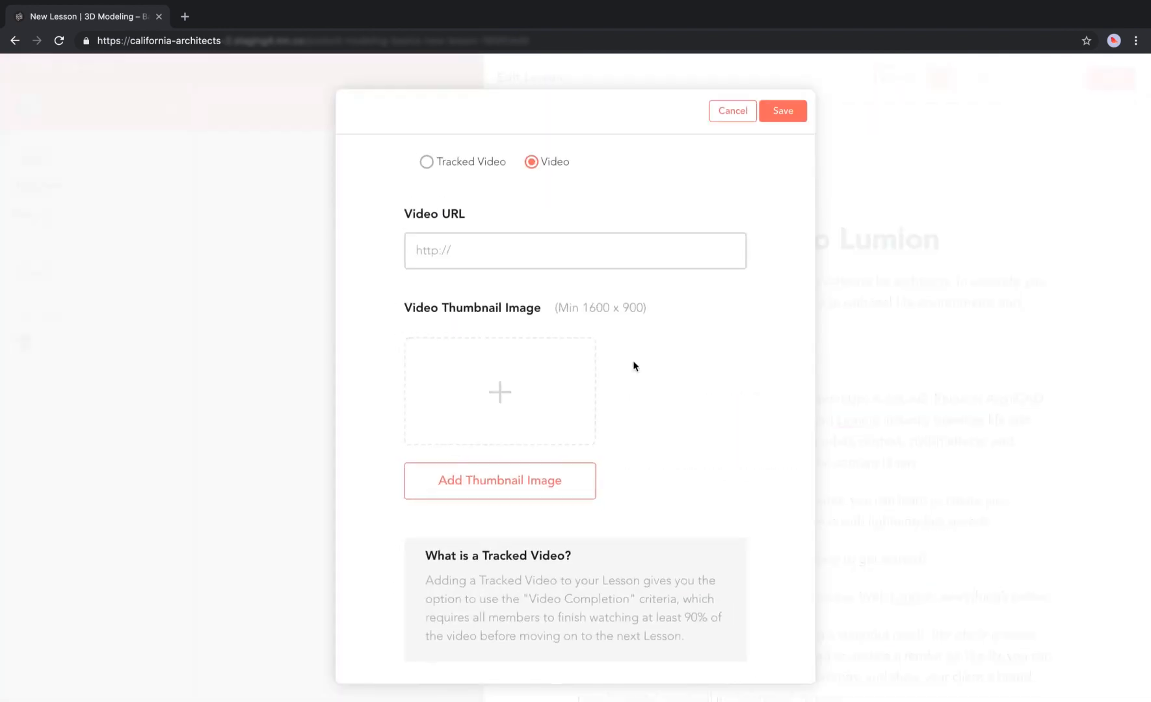
left_click(537, 250)
type("https://www.youtube.com/watch?v=Gu6z6kIukgg&feature=youtu.be")
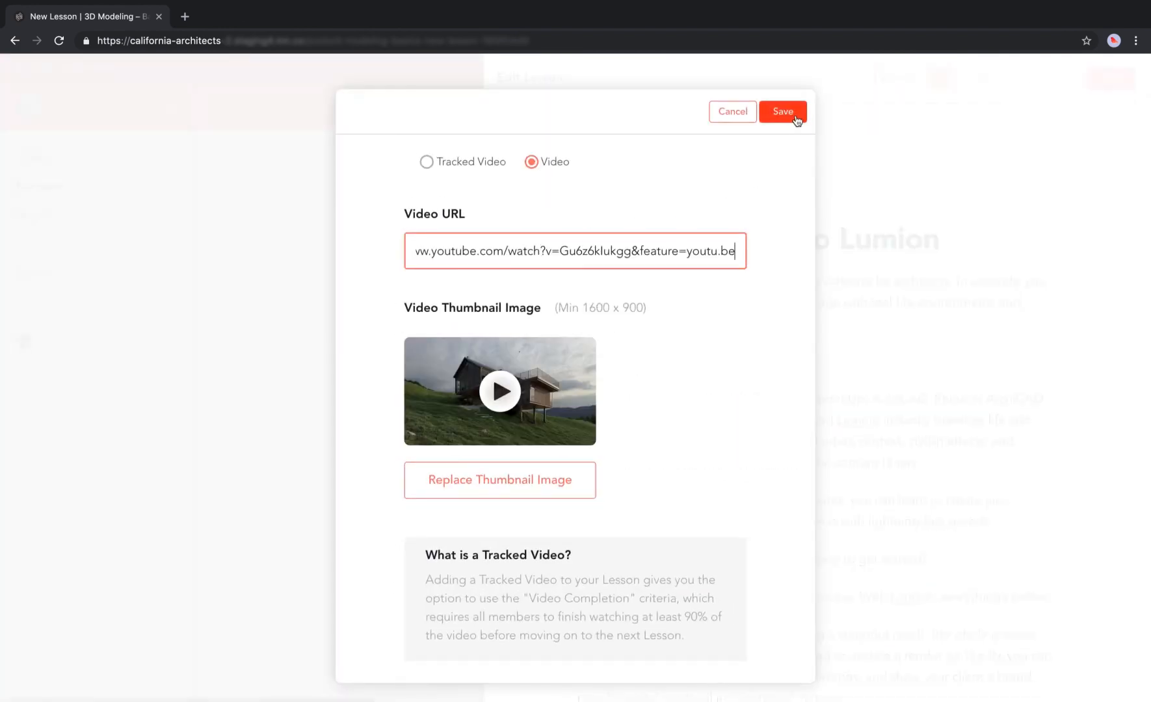
left_click(794, 114)
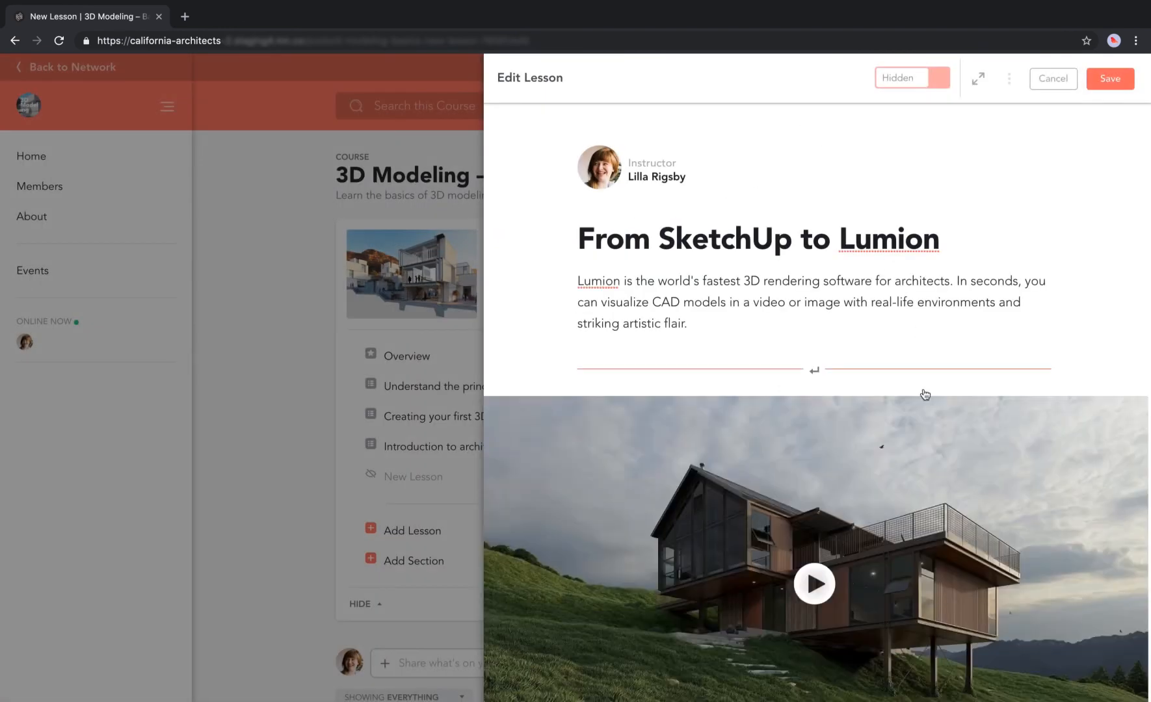
Make the 'Lumion is that fast' line bold.
scroll(1022, 390, "down", 9)
scroll(972, 407, "down", 2)
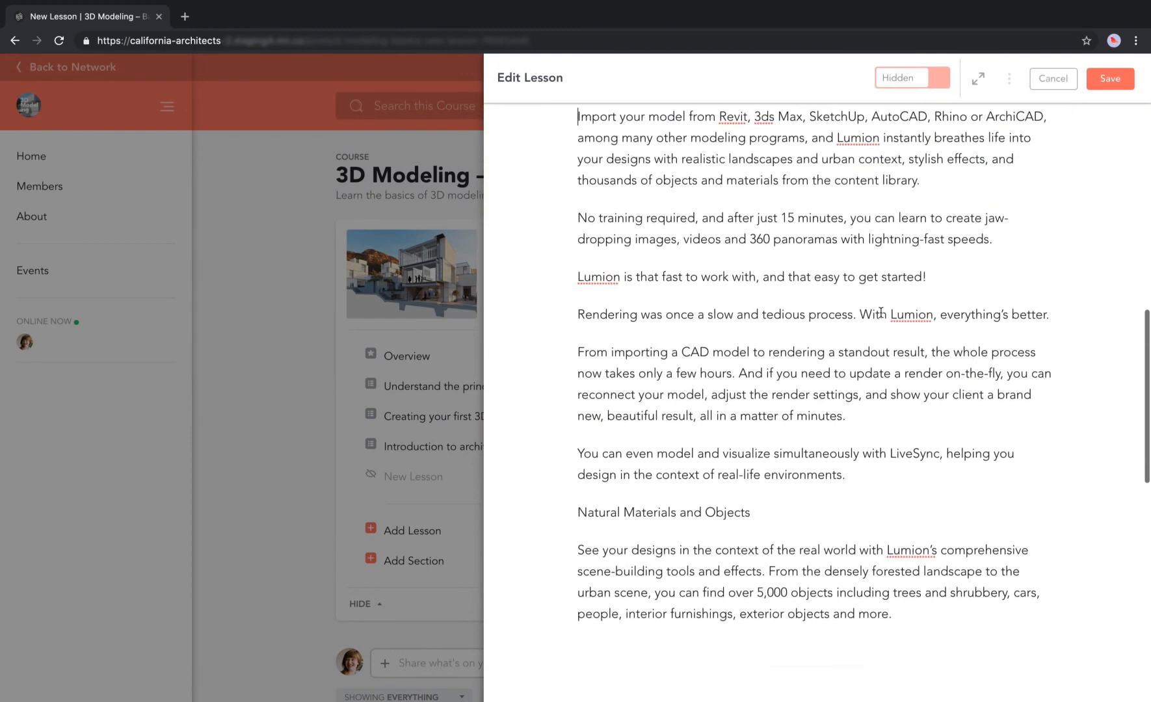
left_click(947, 279)
left_click_drag(947, 278, 572, 274)
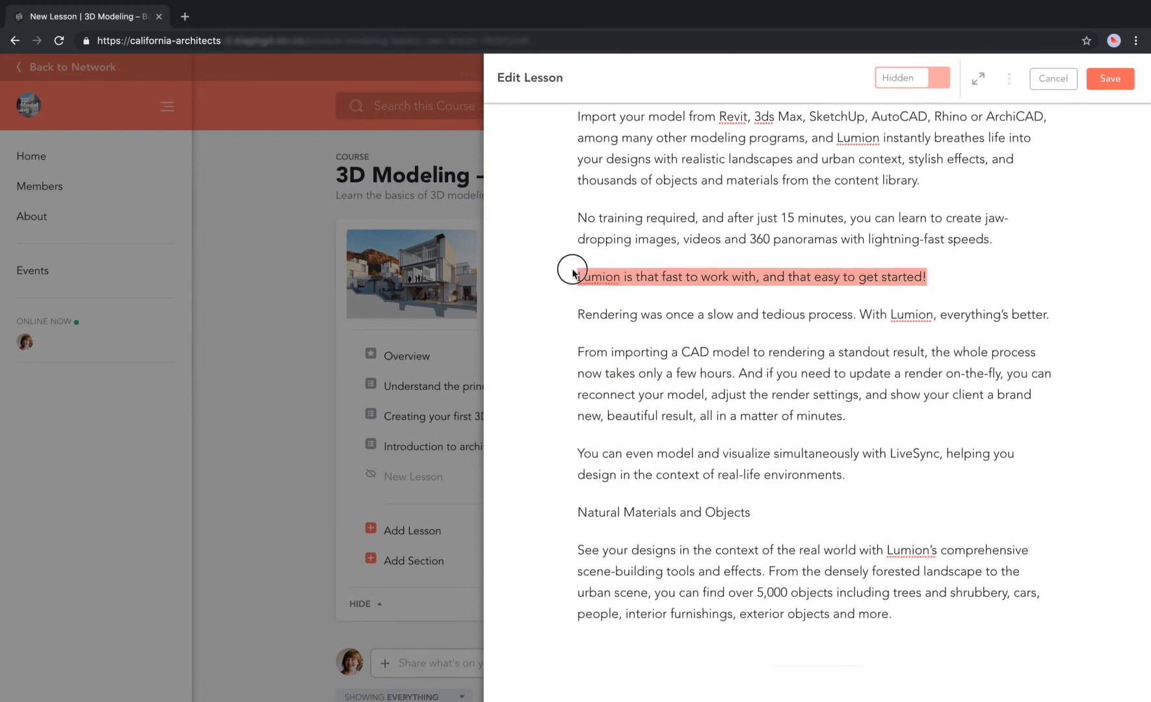
left_click(657, 314)
Insert the render image in a new paragraph after the line ending 'better.'.
left_click(1052, 314)
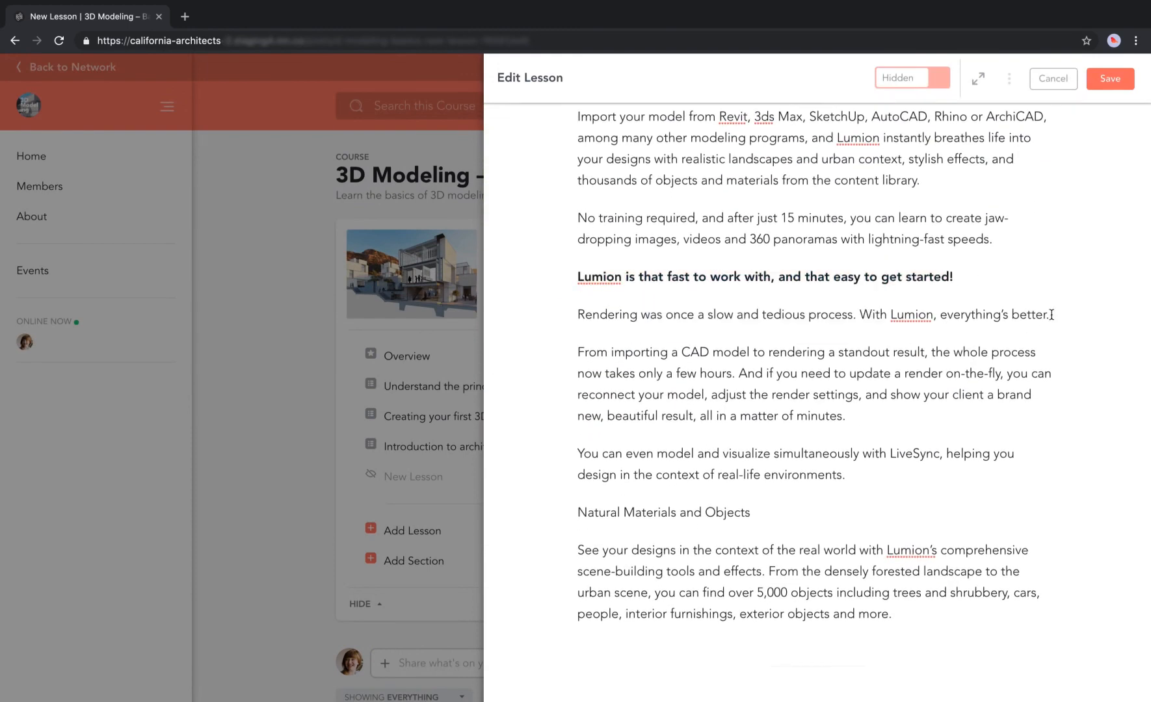
key("Return")
left_click(558, 352)
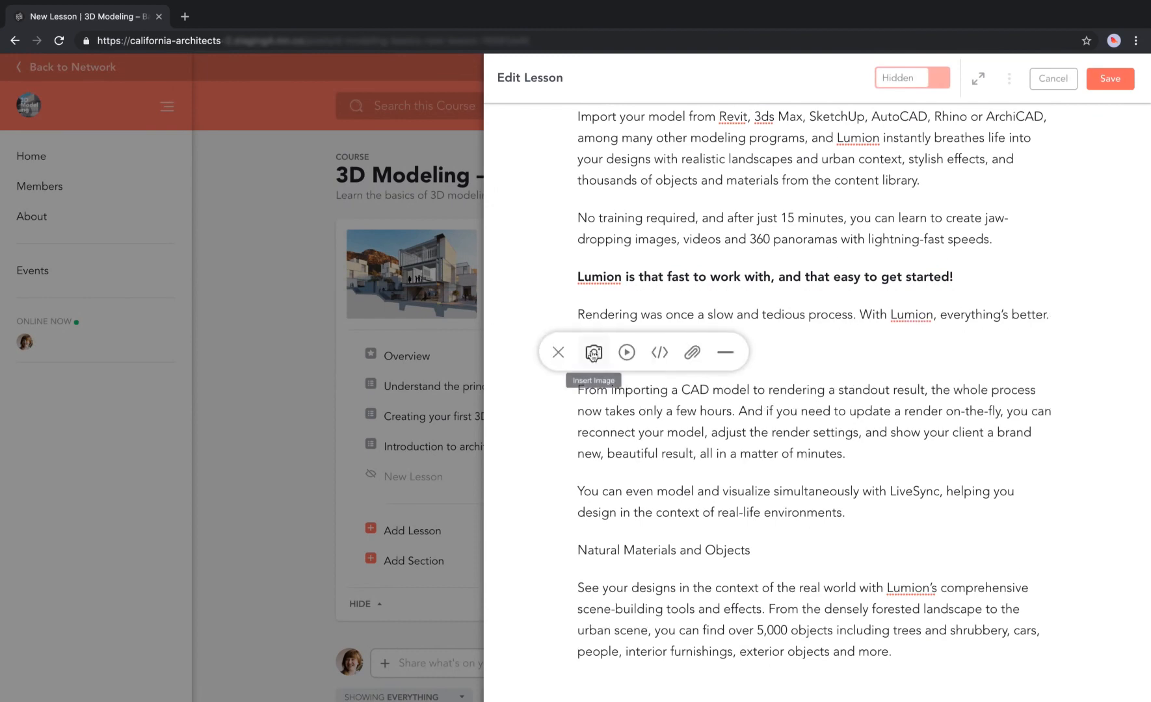
left_click(594, 351)
key("Return")
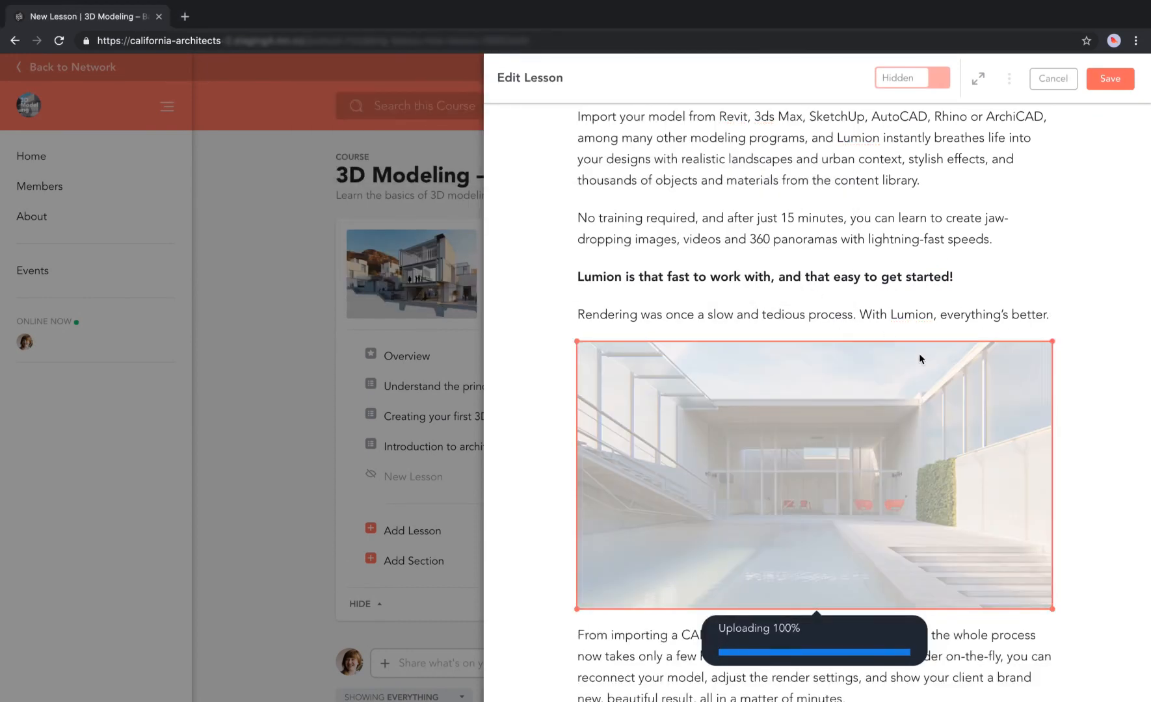
left_click(1104, 398)
Format 'Natural Materials and Objects' as an H2 subheading.
scroll(1104, 398, "down", 5)
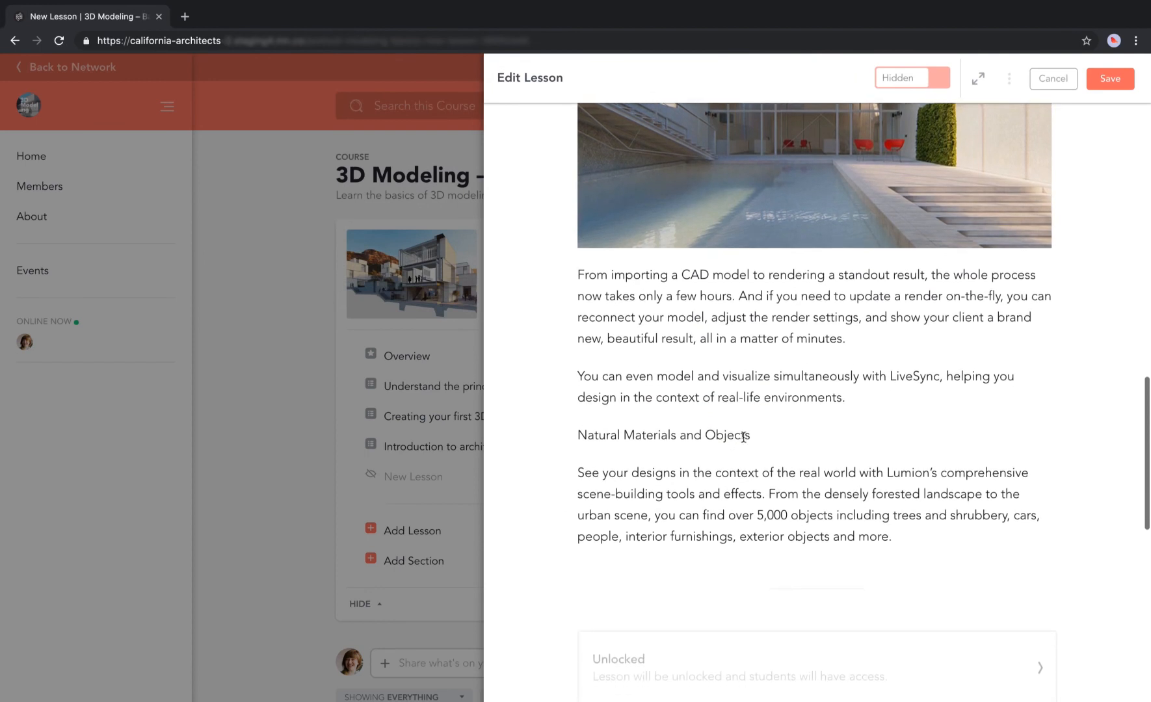
left_click_drag(751, 435, 568, 437)
left_click(715, 472)
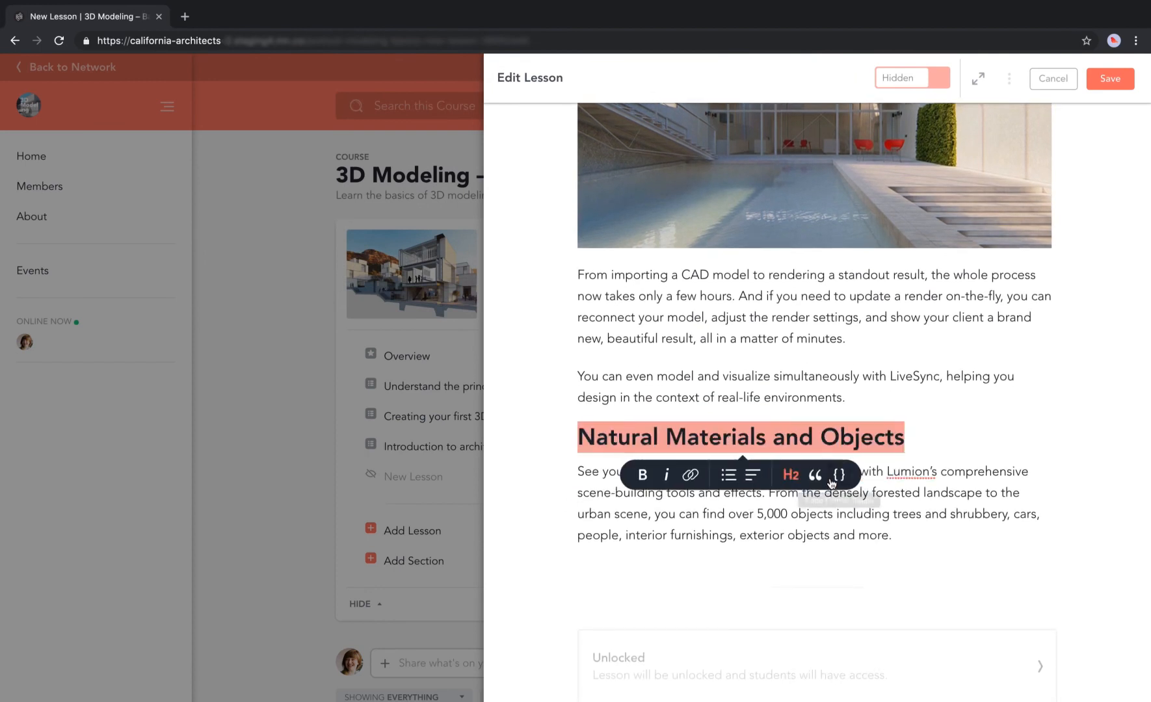
left_click(954, 453)
Attach Lumion Materials Checklist.pdf at the end of the lesson.
left_click(914, 535)
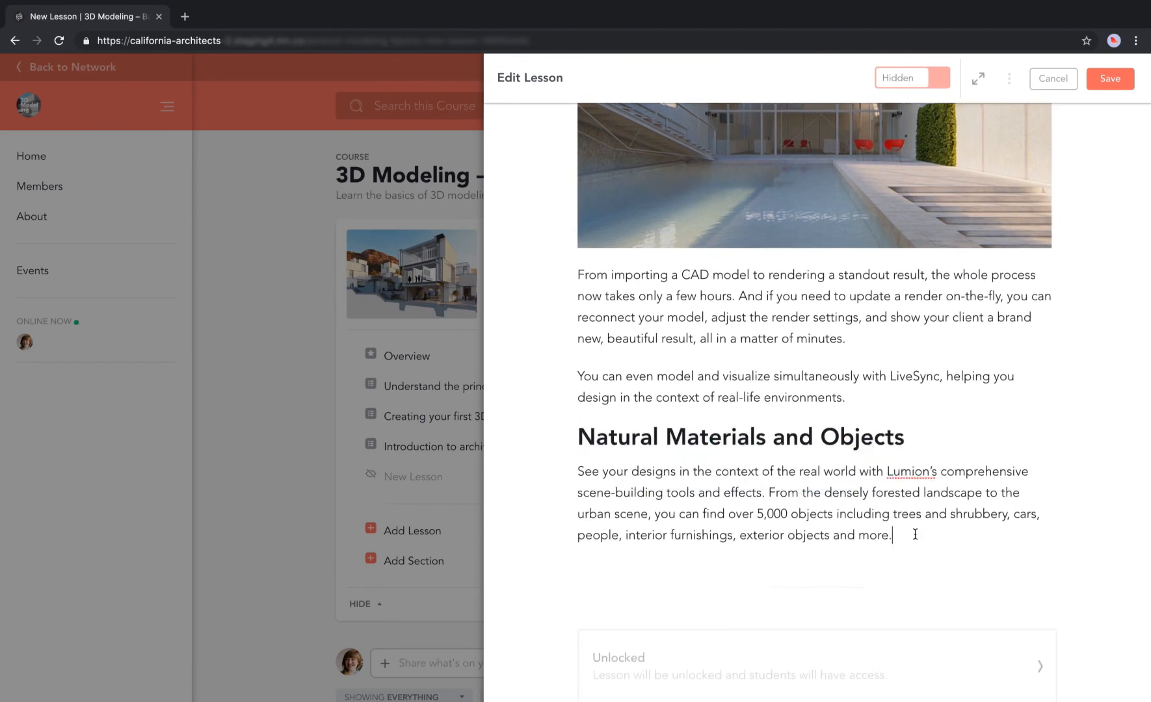
key("Return")
left_click(560, 573)
left_click(692, 572)
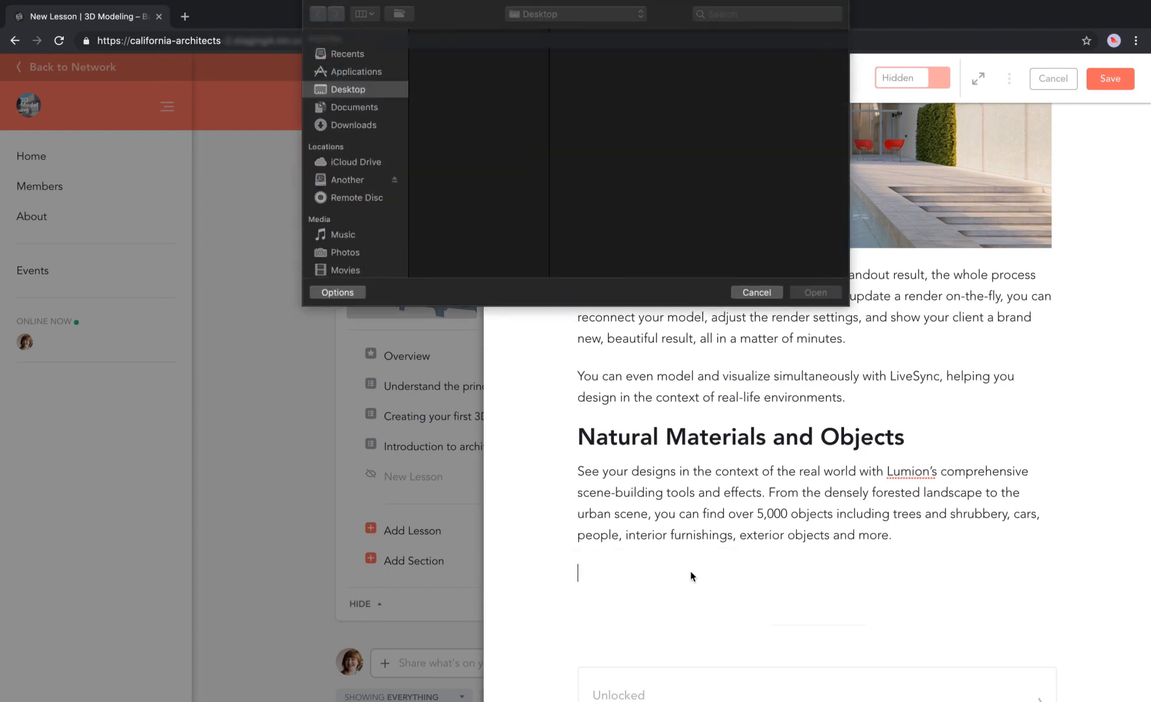
left_click(468, 52)
left_click(816, 292)
scroll(1066, 456, "down", 4)
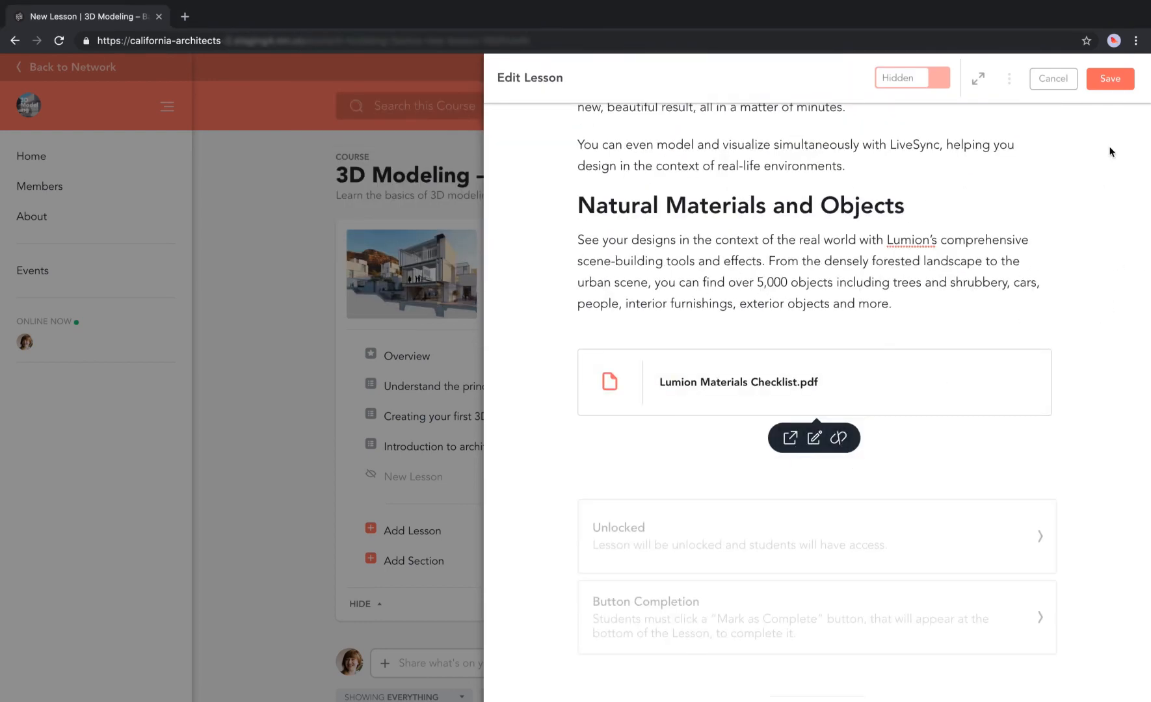
Save the lesson and return to the course Overview page.
left_click(1110, 81)
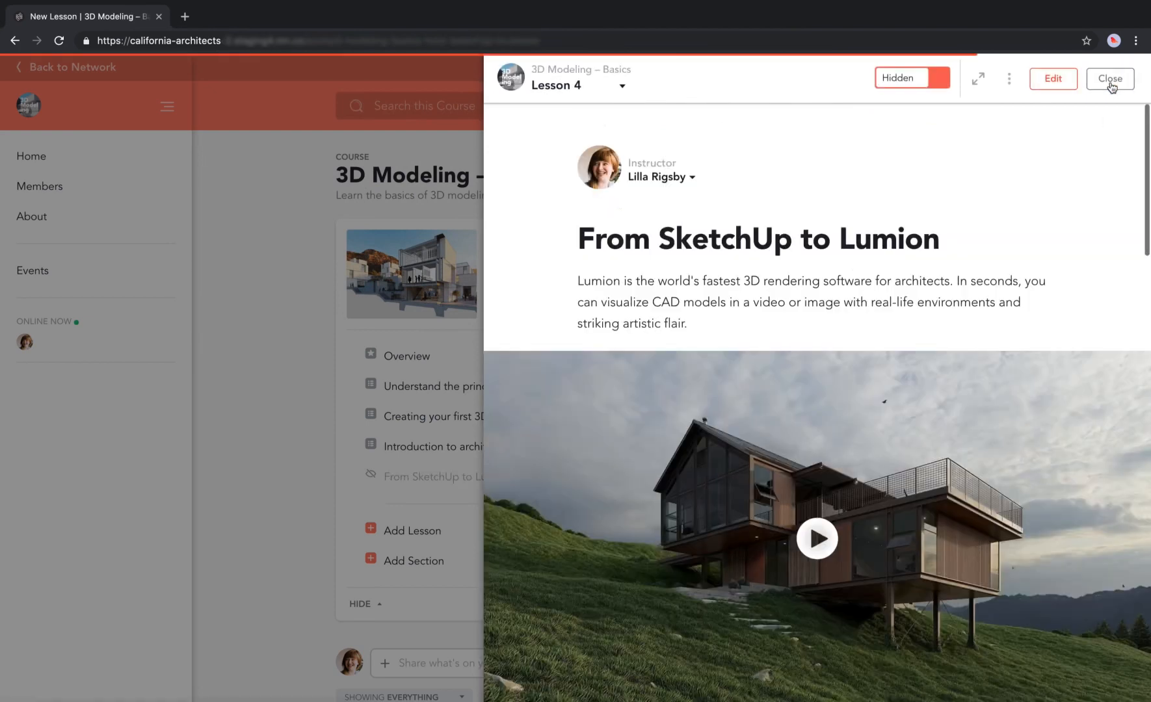
left_click(578, 85)
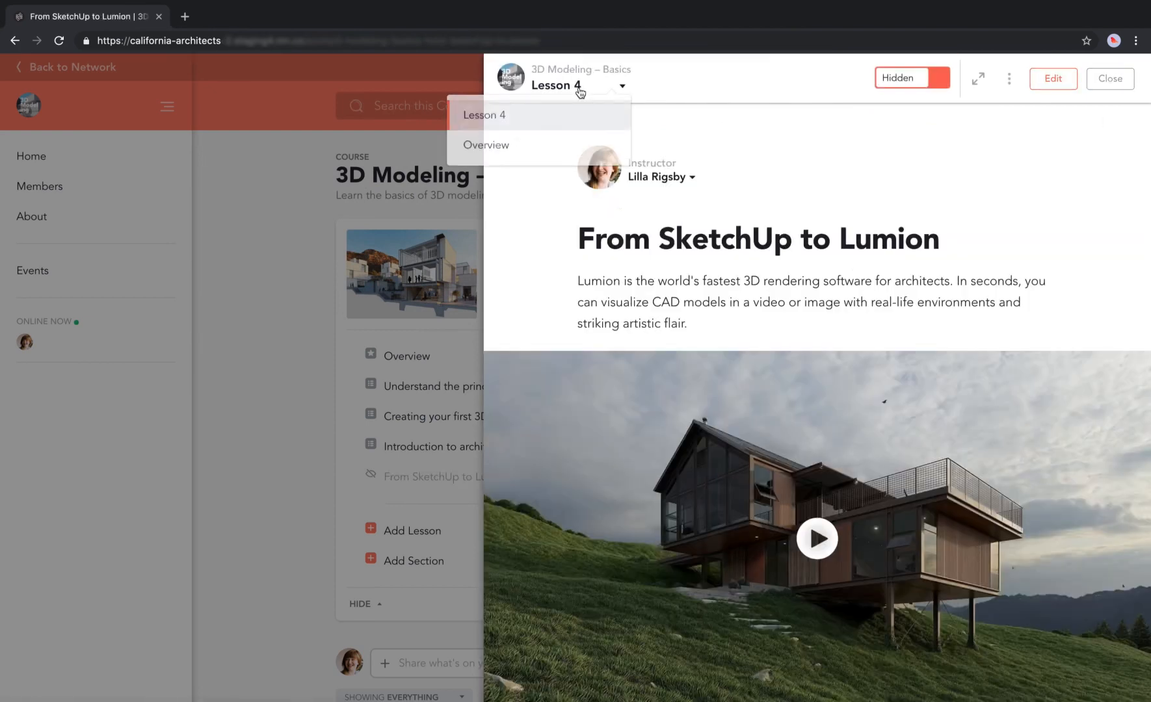
left_click(557, 140)
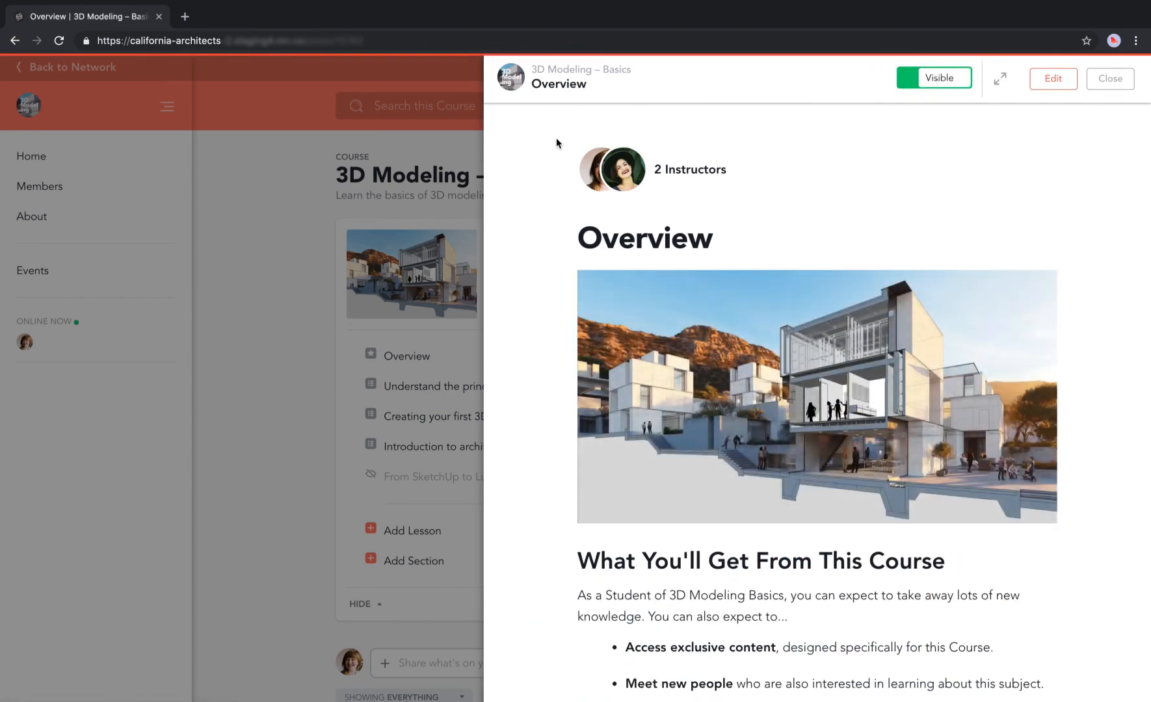
scroll(868, 555, "down", 12)
scroll(868, 554, "down", 10)
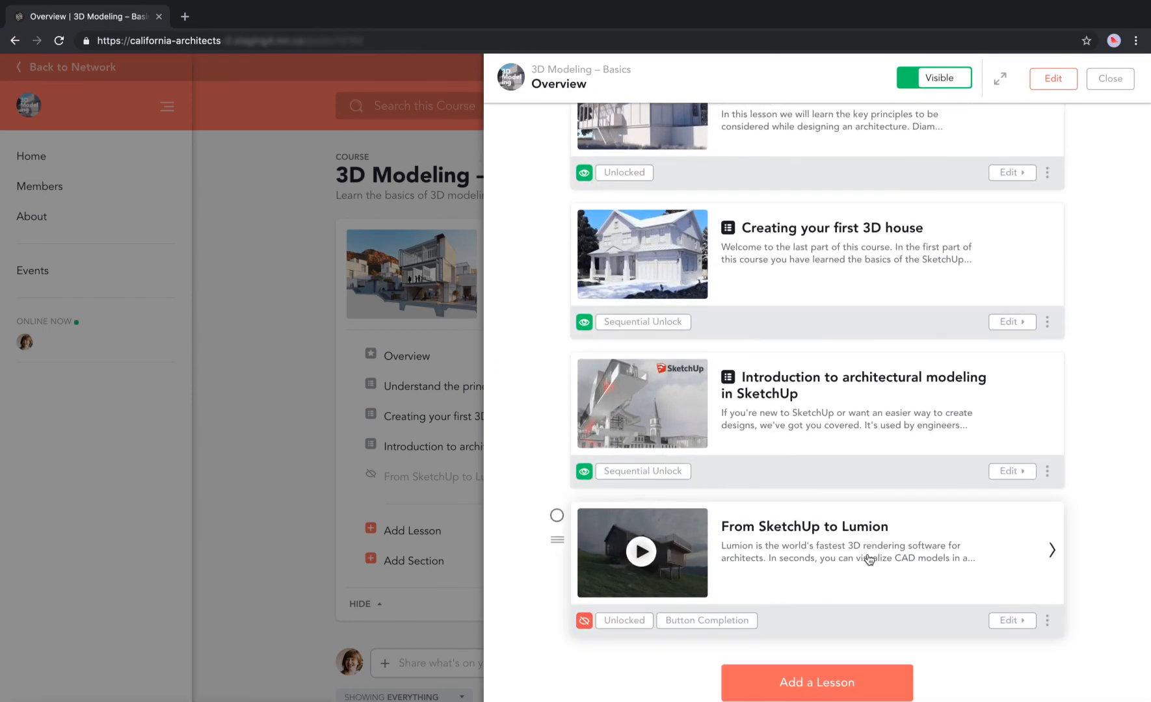
Move From SketchUp to Lumion into the Introduction to architectural modeling in SketchUp section.
mouse_move(558, 545)
left_mouse_down()
mouse_move(616, 460)
mouse_move(591, 552)
mouse_move(558, 582)
left_mouse_up()
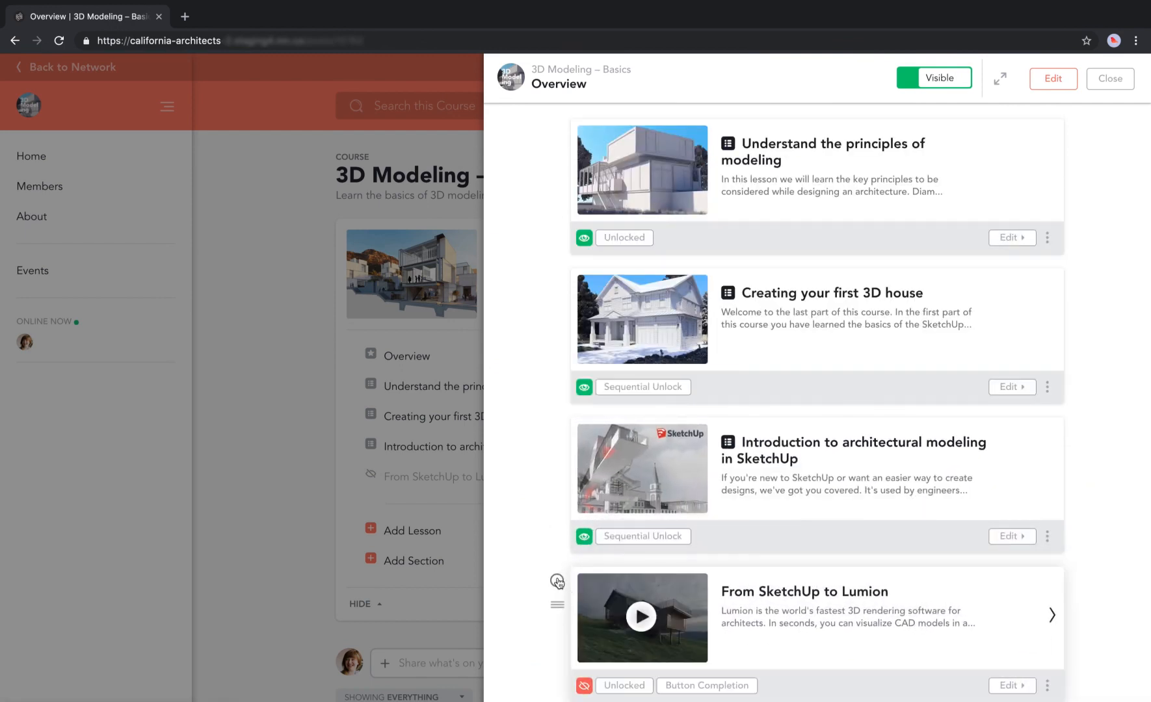
left_click(557, 582)
left_click(1119, 78)
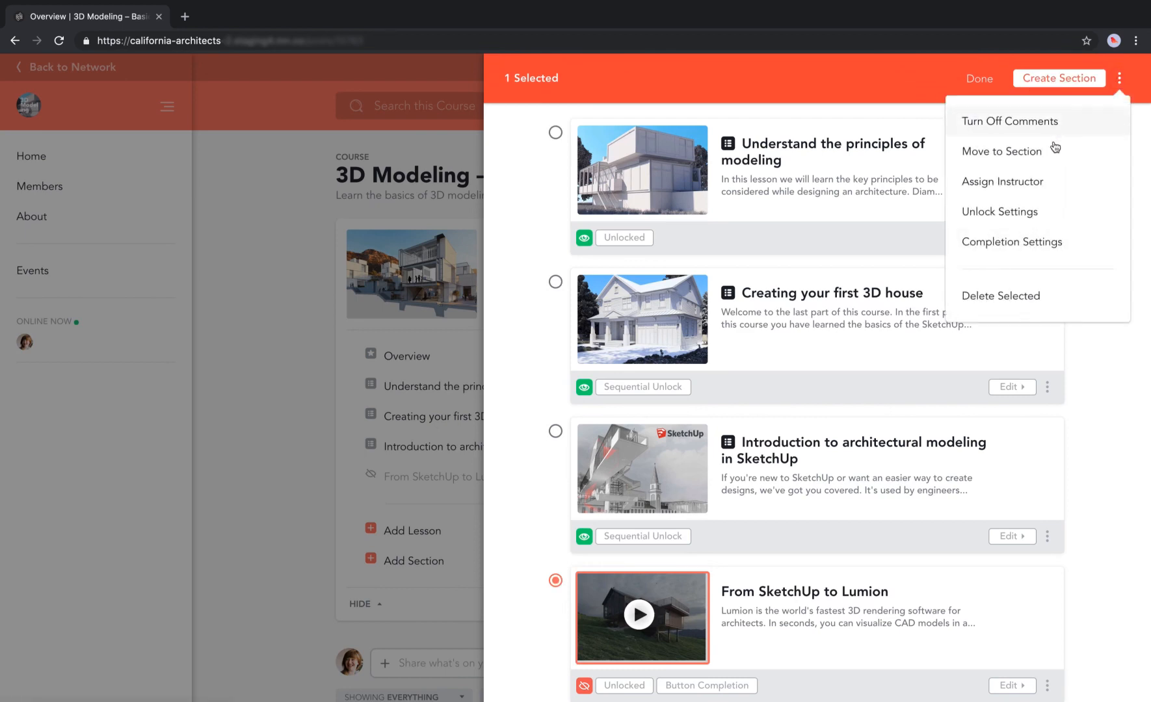
left_click(1040, 156)
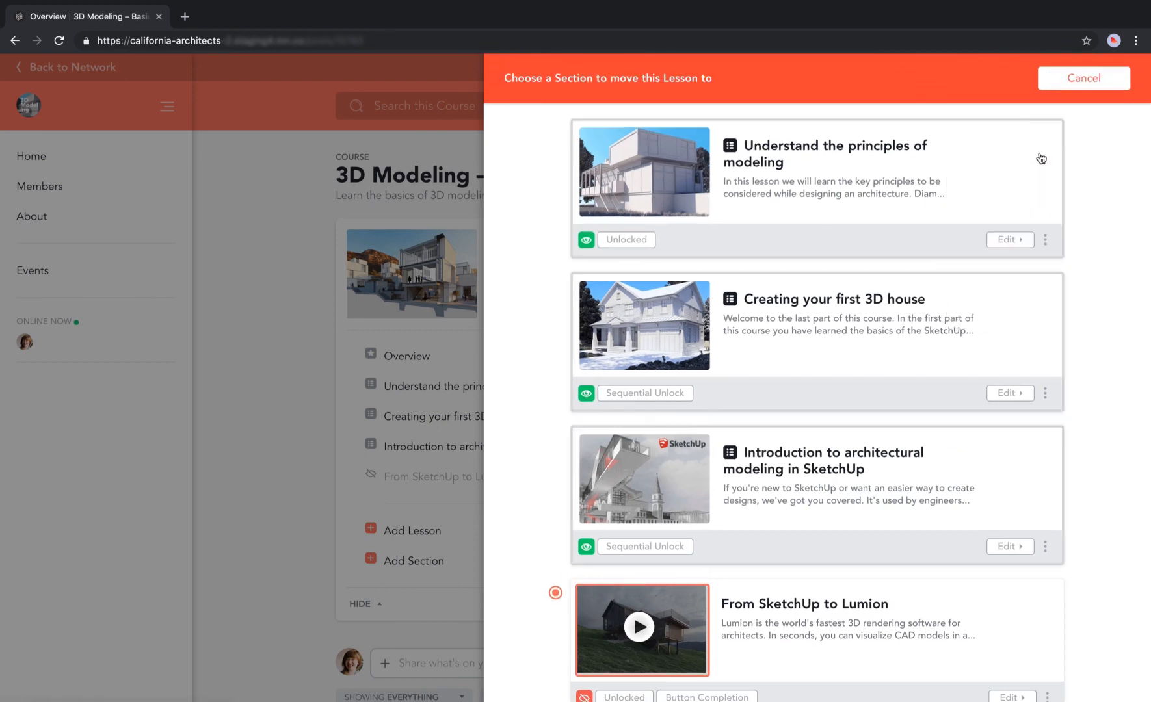
left_click(678, 505)
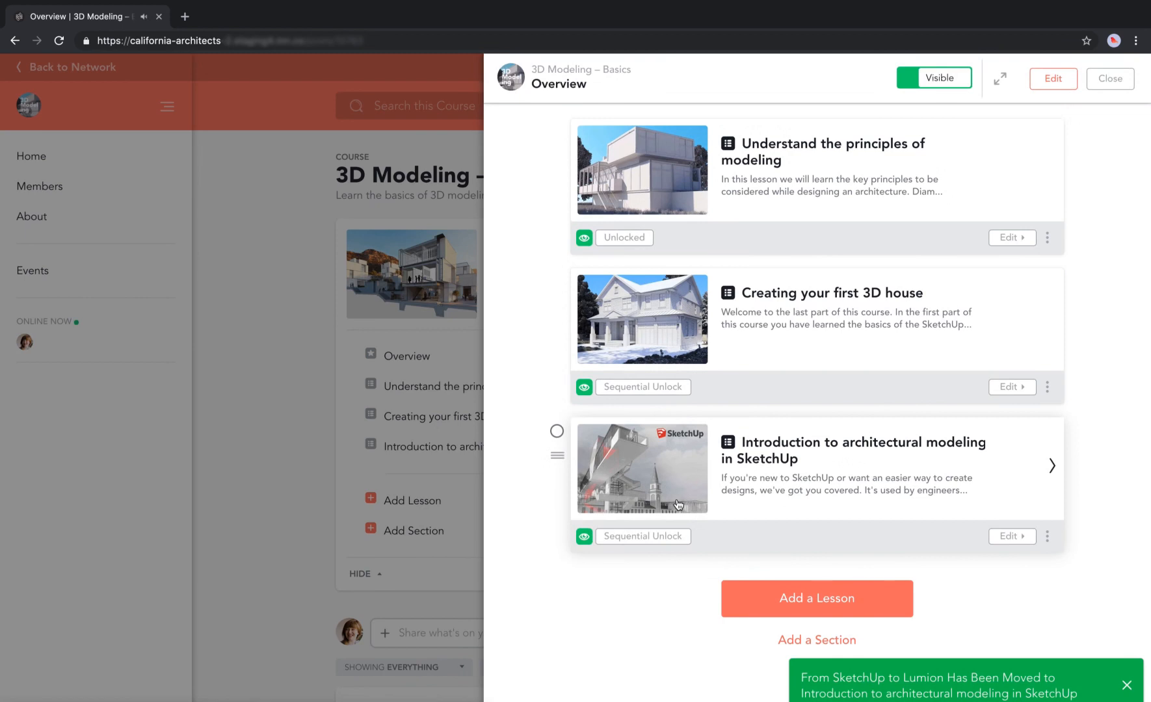
left_click(1127, 685)
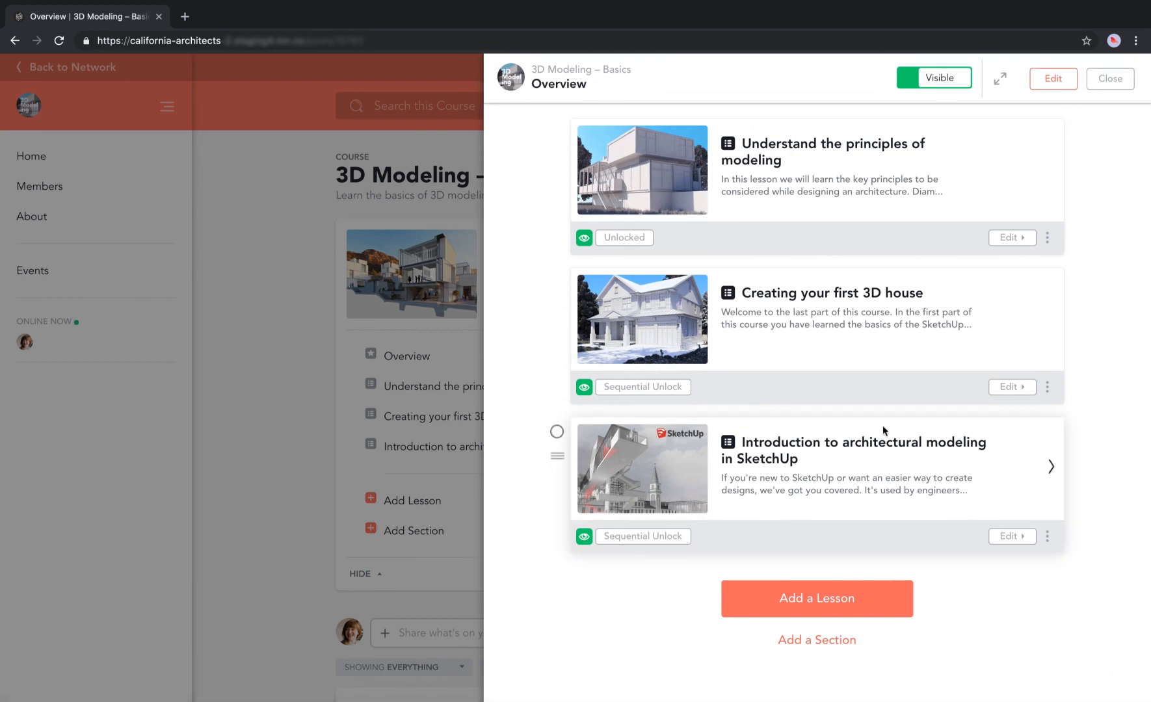
In Section 3, drag the Lumion lesson below Lesson 4 - Creating and saving styles.
left_click(813, 446)
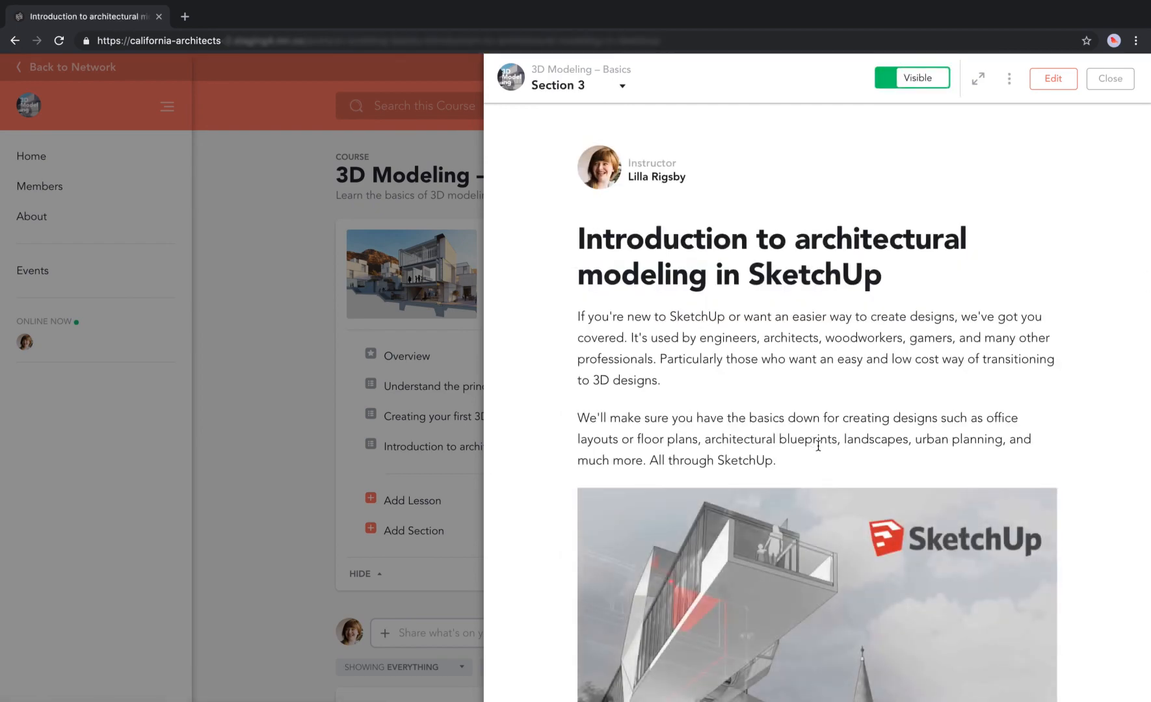
scroll(818, 446, "down", 10)
scroll(818, 446, "down", 4)
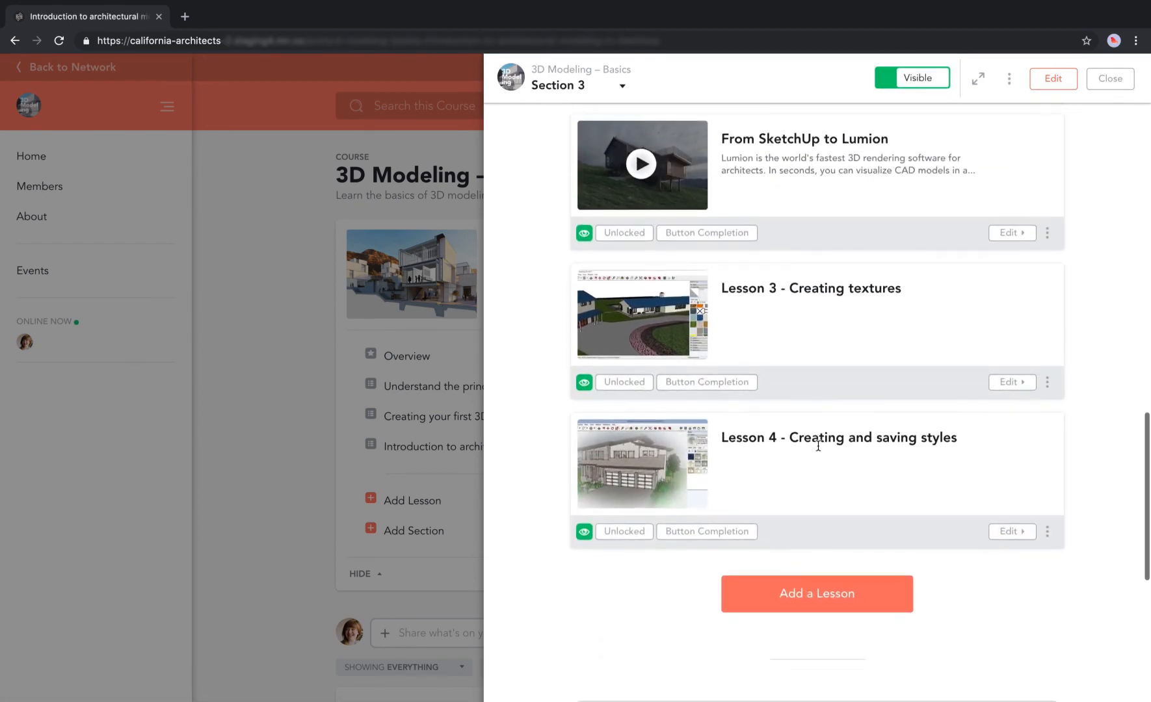
mouse_move(557, 151)
left_mouse_down()
mouse_move(641, 323)
mouse_move(596, 442)
mouse_move(611, 659)
mouse_move(588, 621)
left_mouse_up()
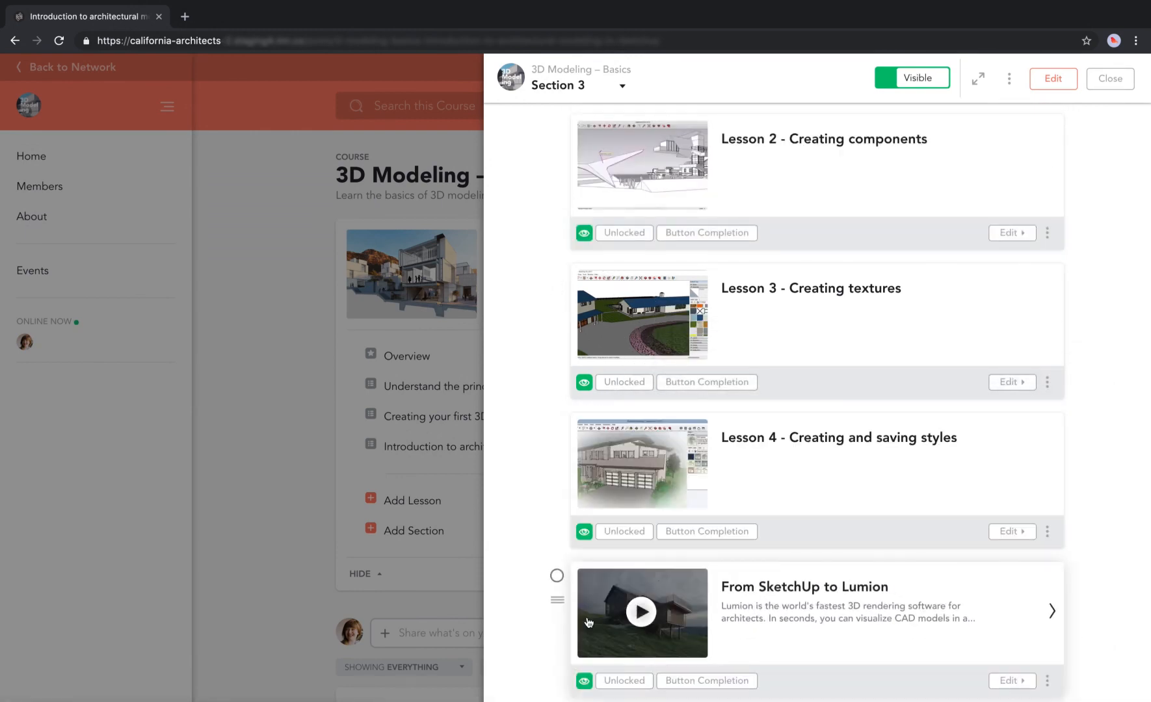
scroll(589, 623, "down", 3)
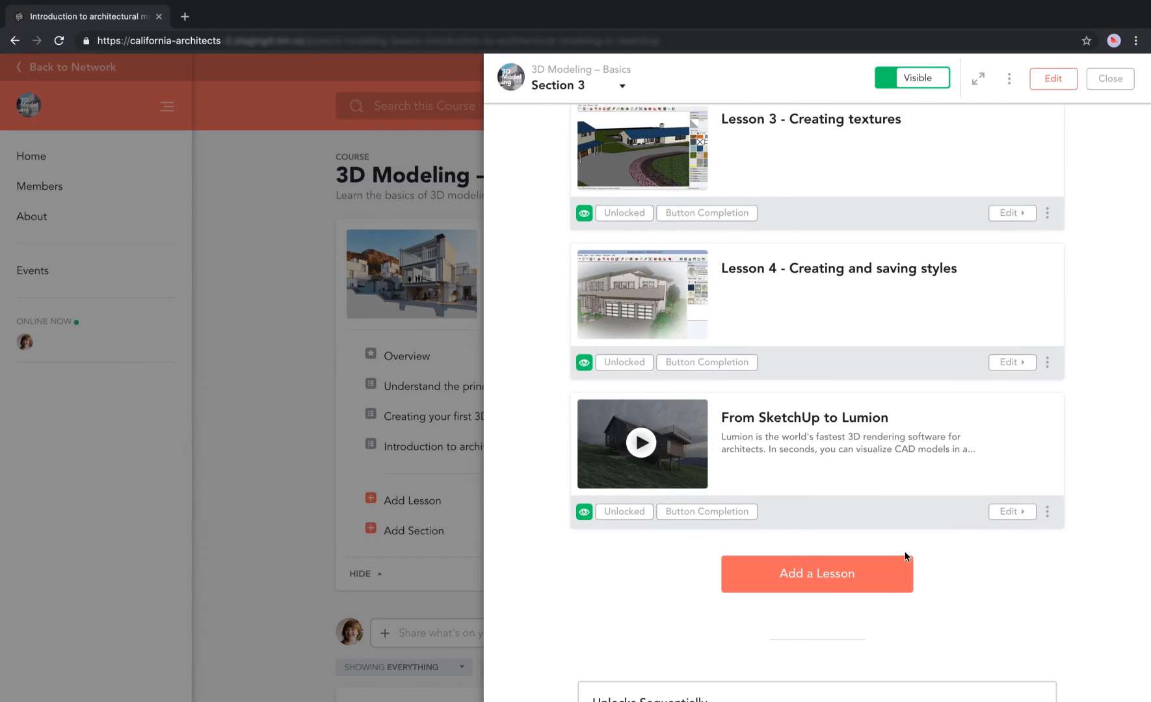
scroll(905, 554, "down", 1)
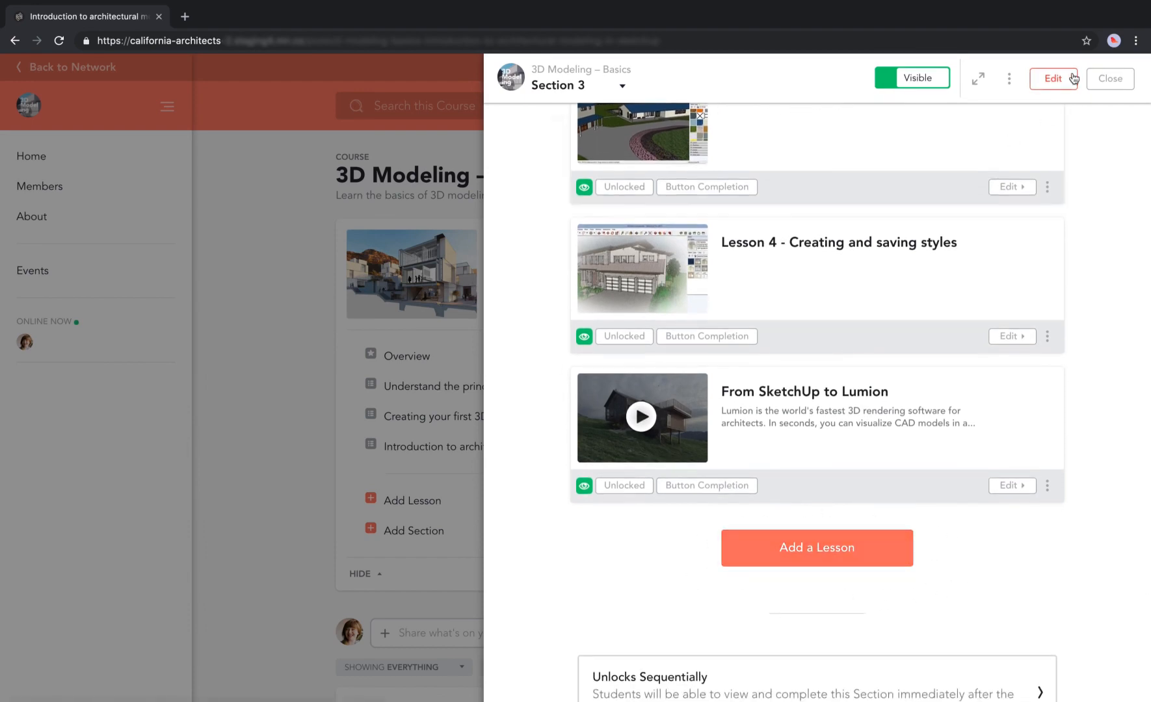
Go back to the California Architects network feed and start a new Article.
left_click(1110, 79)
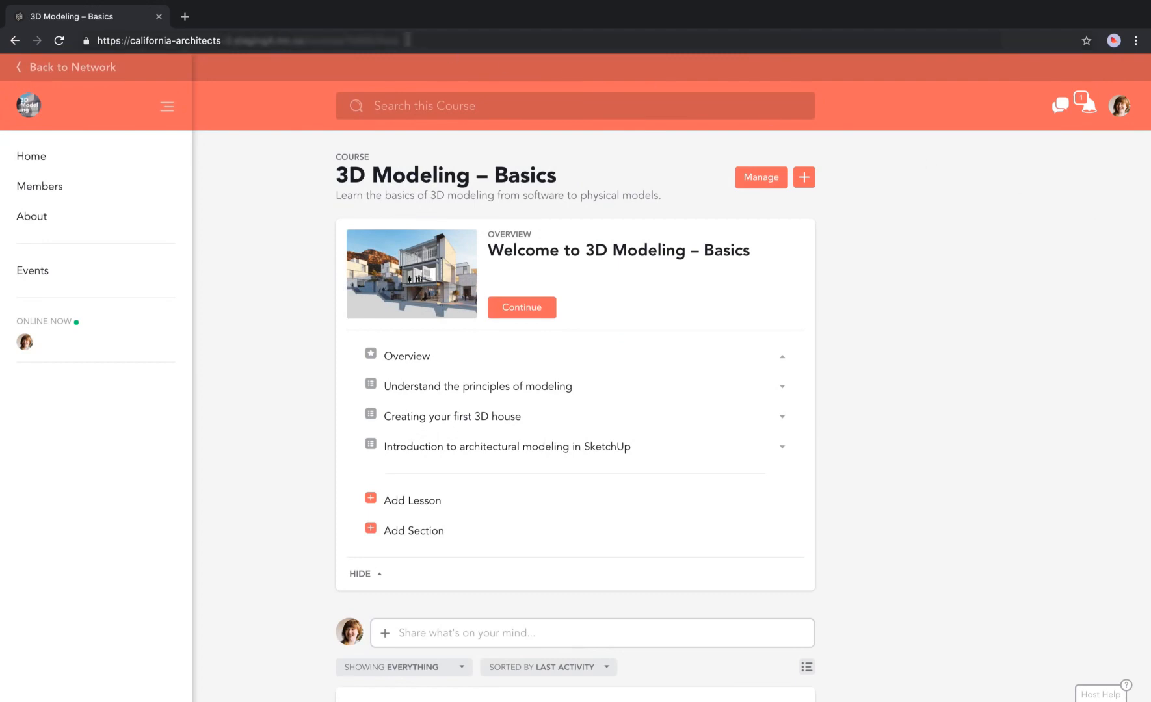
key("super+l")
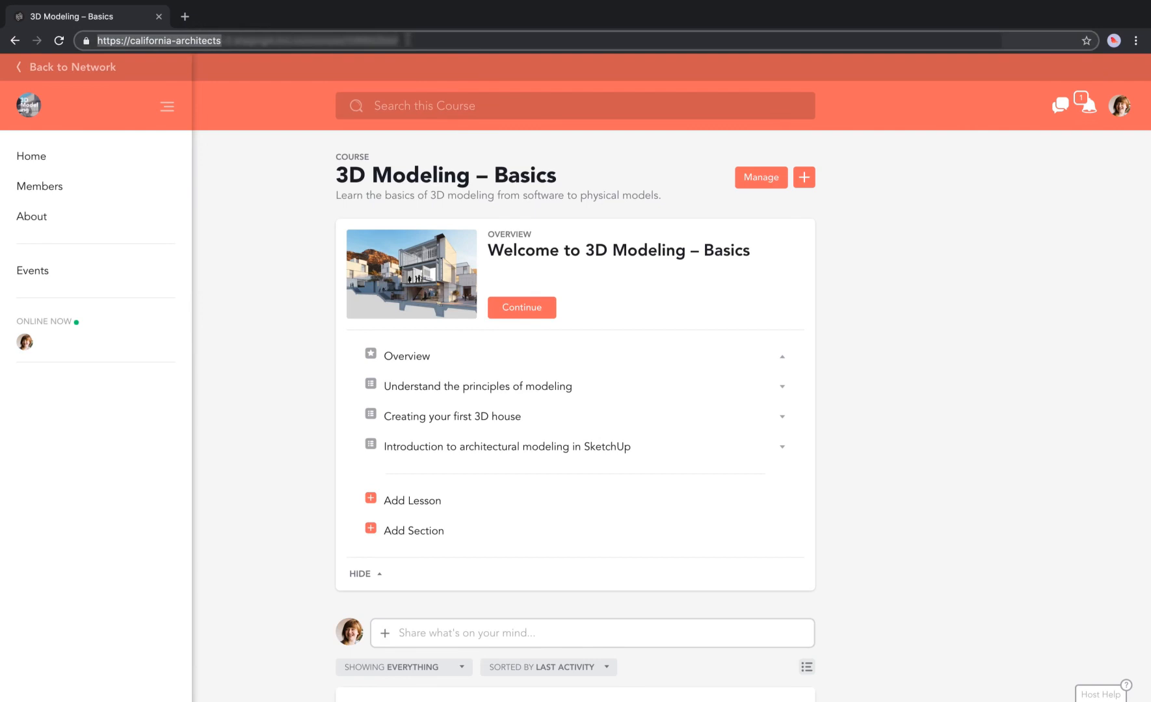
left_click(206, 183)
left_click(72, 67)
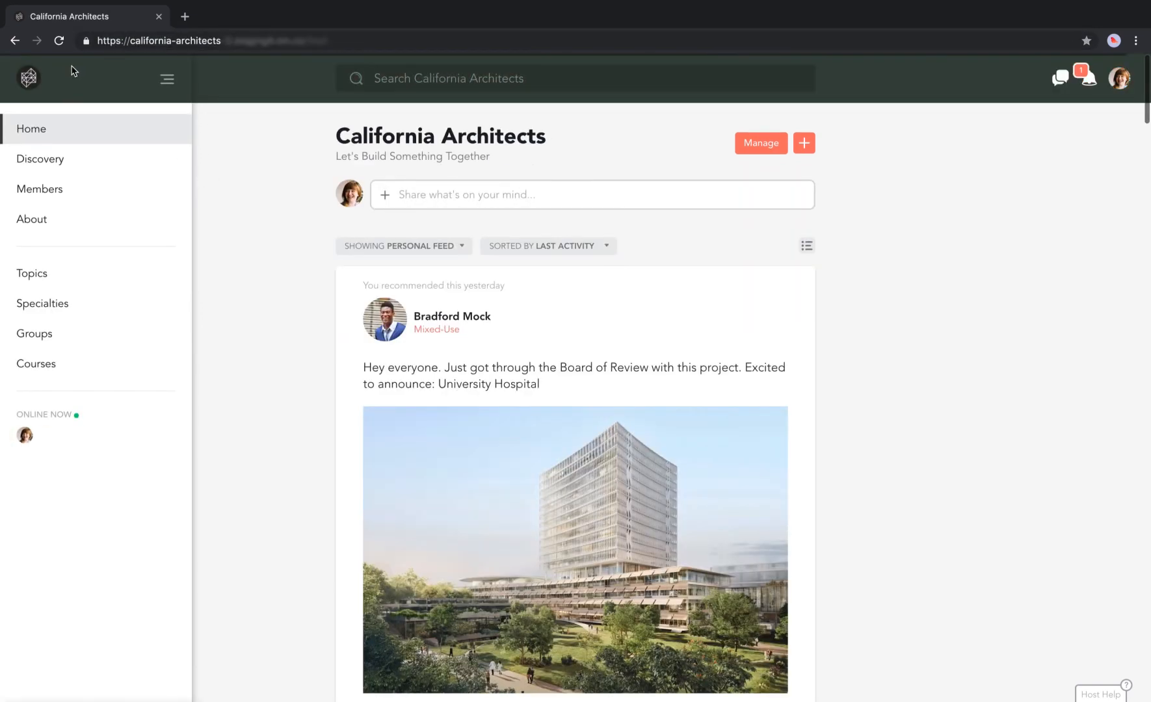
left_click(804, 144)
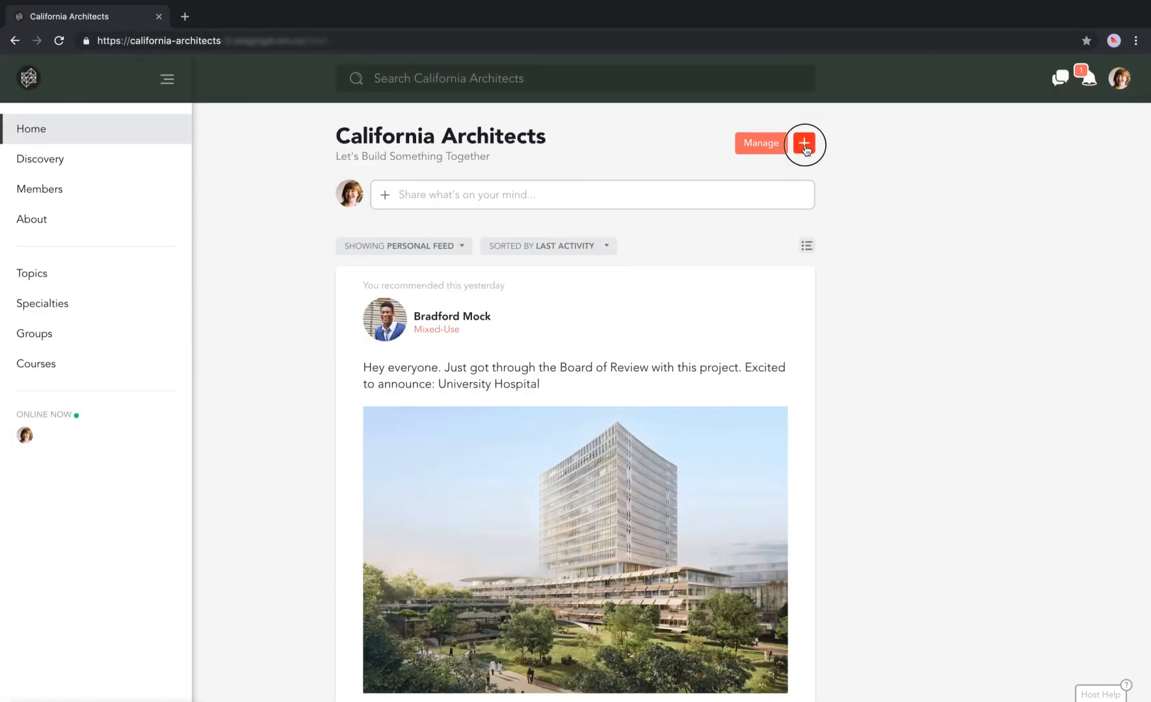
left_click(676, 256)
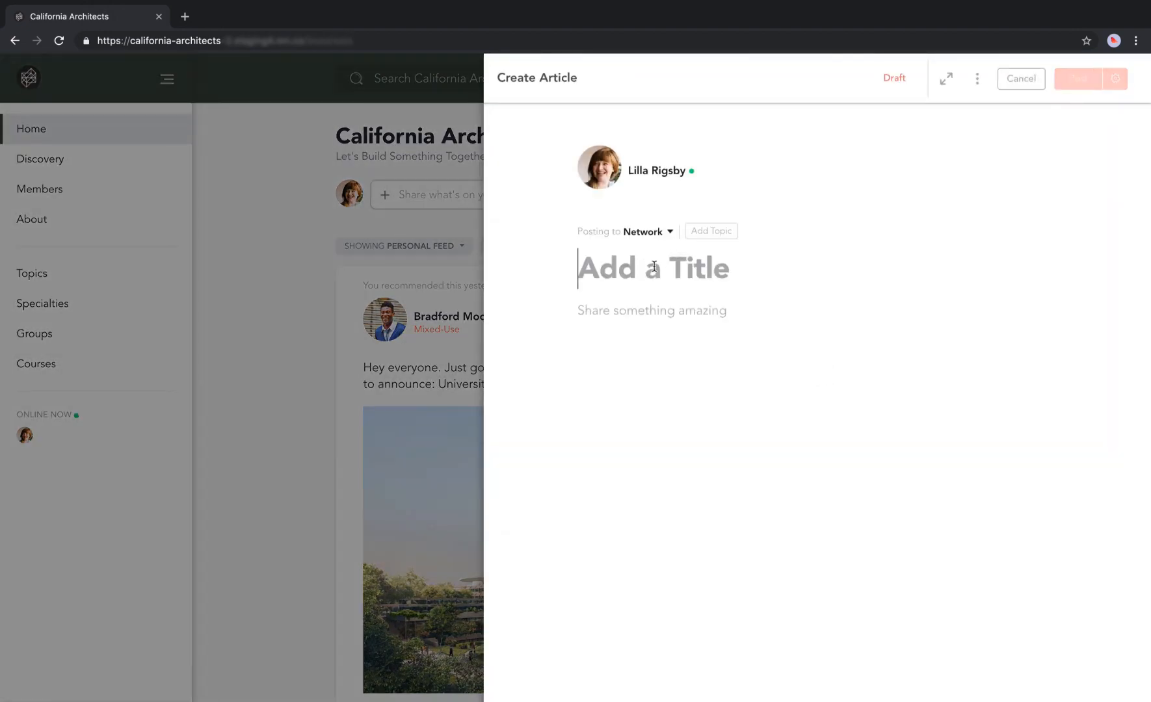
Enter the article headline and paste the three body paragraphs.
type("Ready")
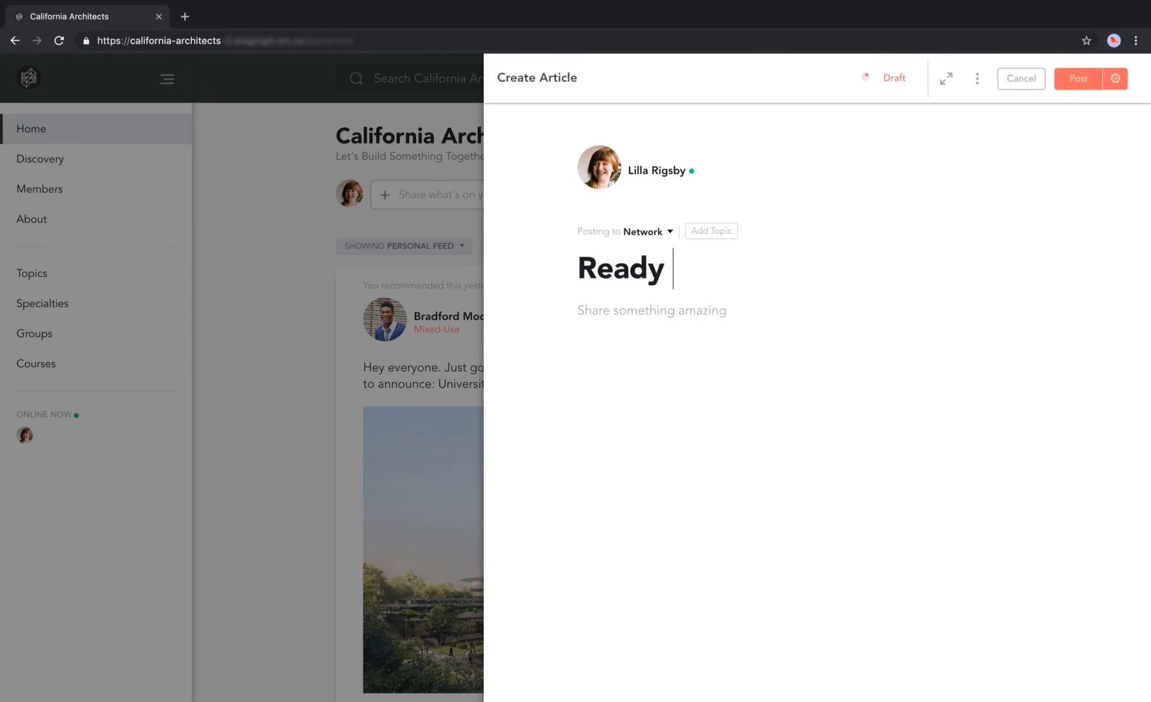
type("to Take the Plunge into 3D Modeling? Check out our 3D Modeling Basics Course")
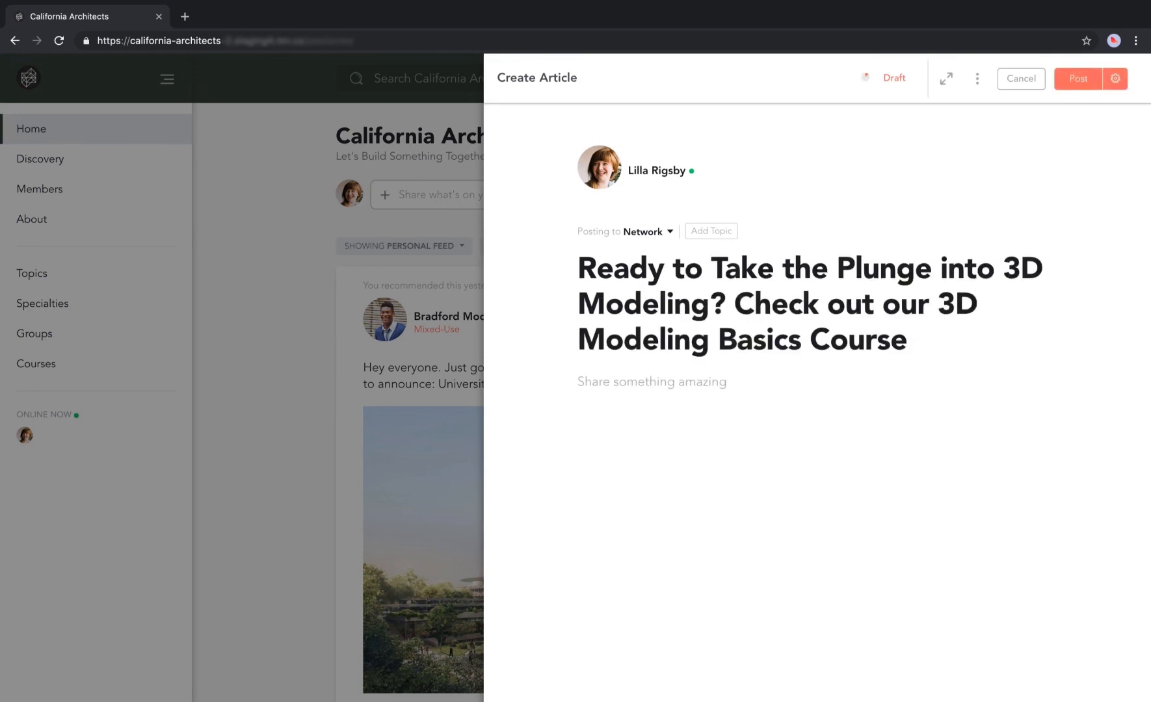
left_click(604, 381)
type("Do you want to learn how to create stunning photorealistic 3D architectural renders?  Do you want to be able to digitally recreate your own house in SketchUp? By the end of this course you will have the necessary knowledge to make a beautiful 3D house from scratch. The first two sections of this course will be focused on understanding the basic principles of 3D modeling as well as learning how to use SketchUp. Over the next couple sections we will be adding materials, textures, modelings and animation to our scene as well as show you how to create your first house from scratch! We hope you are excited to jump into this course and can't wait to see your amazing renders!")
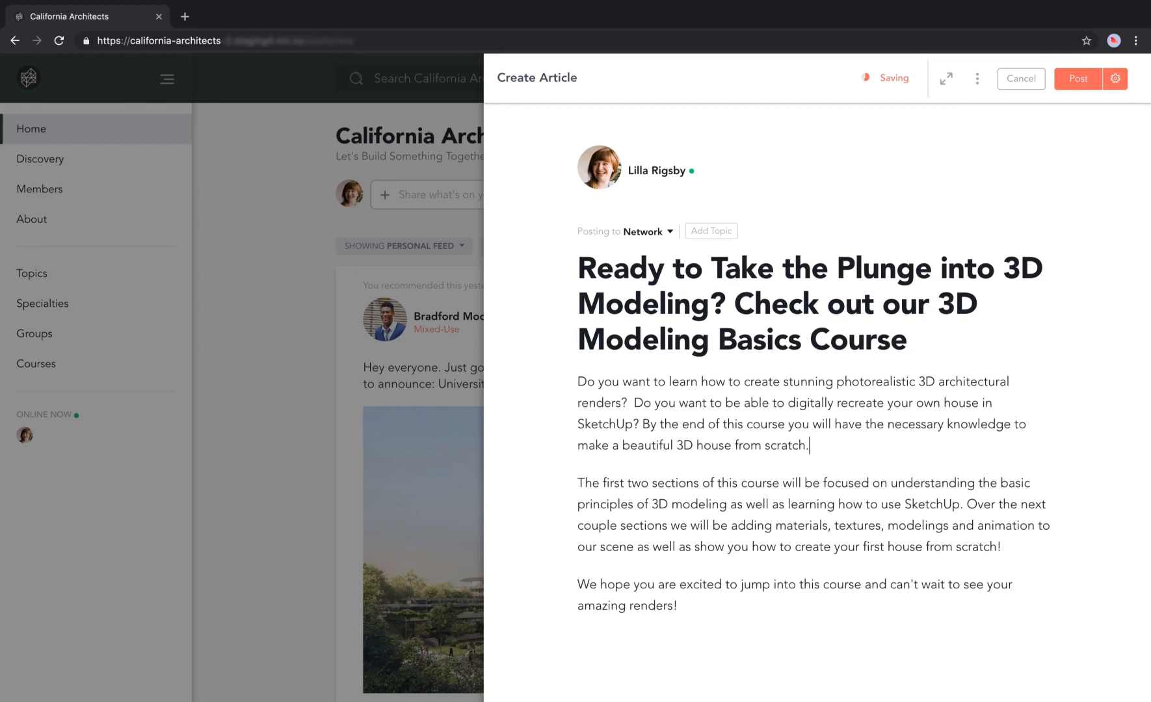
Insert the night city photo after the first paragraph.
key("Return")
left_click(558, 482)
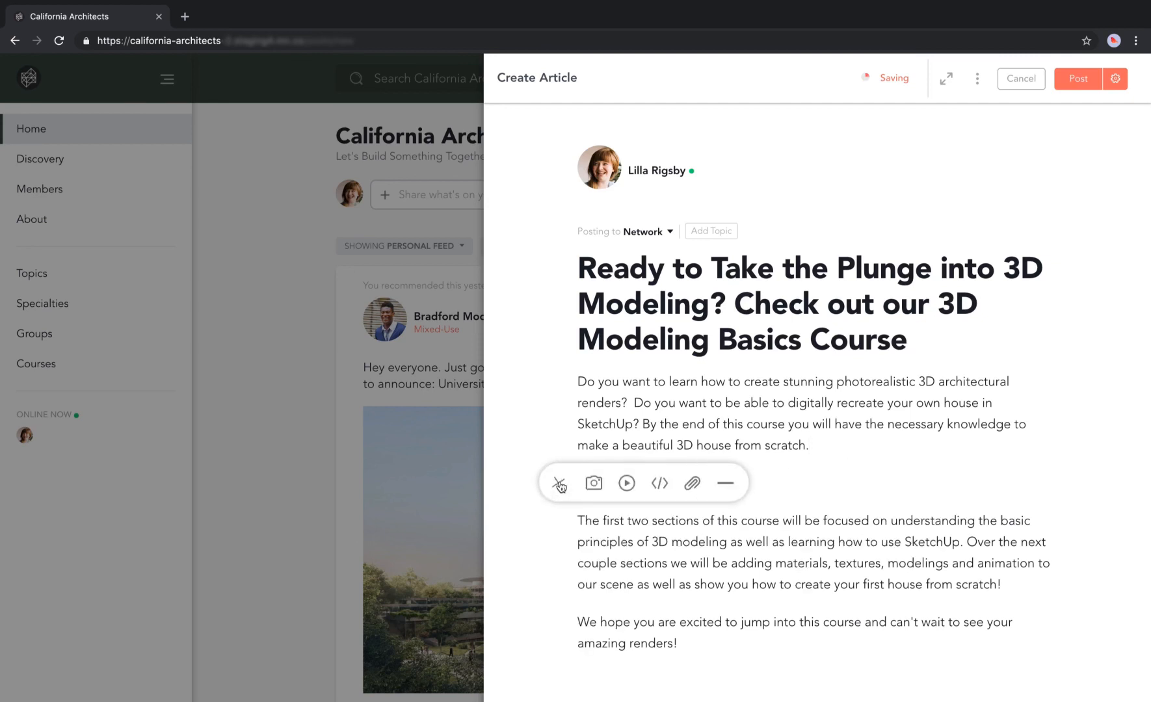
left_click(599, 485)
left_click(836, 286)
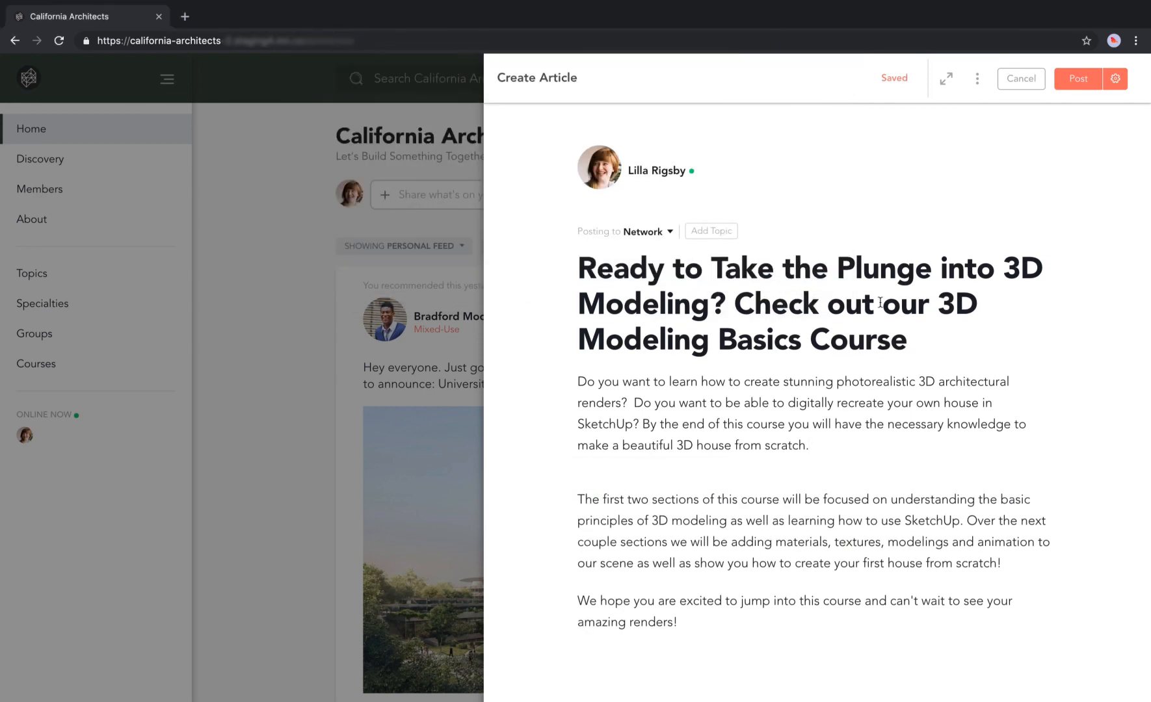
scroll(1074, 378, "down", 5)
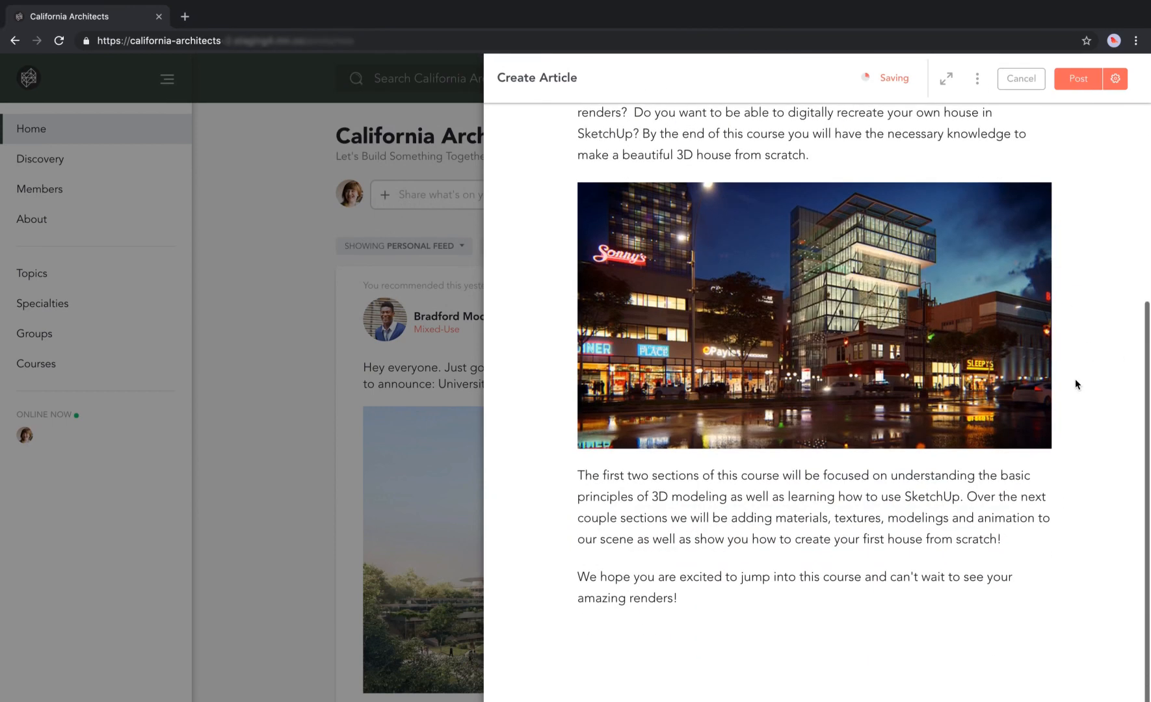
Add a bold 'Check it out here!' line with the course share link, then post.
left_click(757, 590)
key("Return")
type("Check it out here")
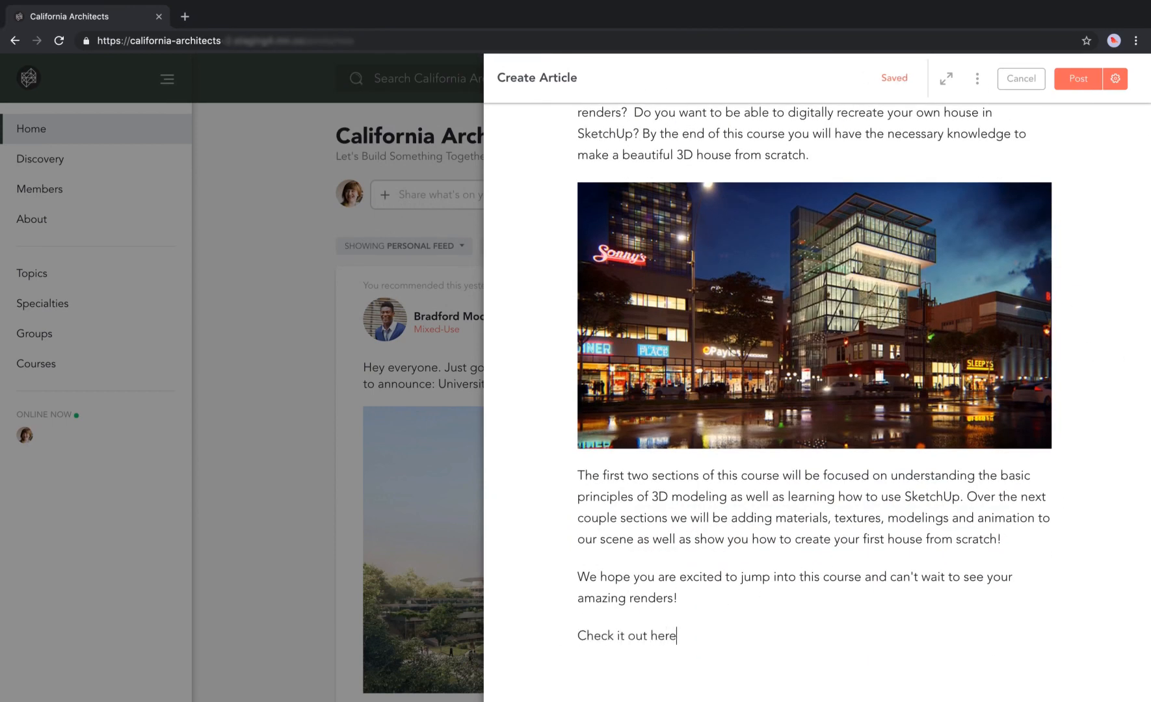
type("!")
key("Return")
triple_click(611, 636)
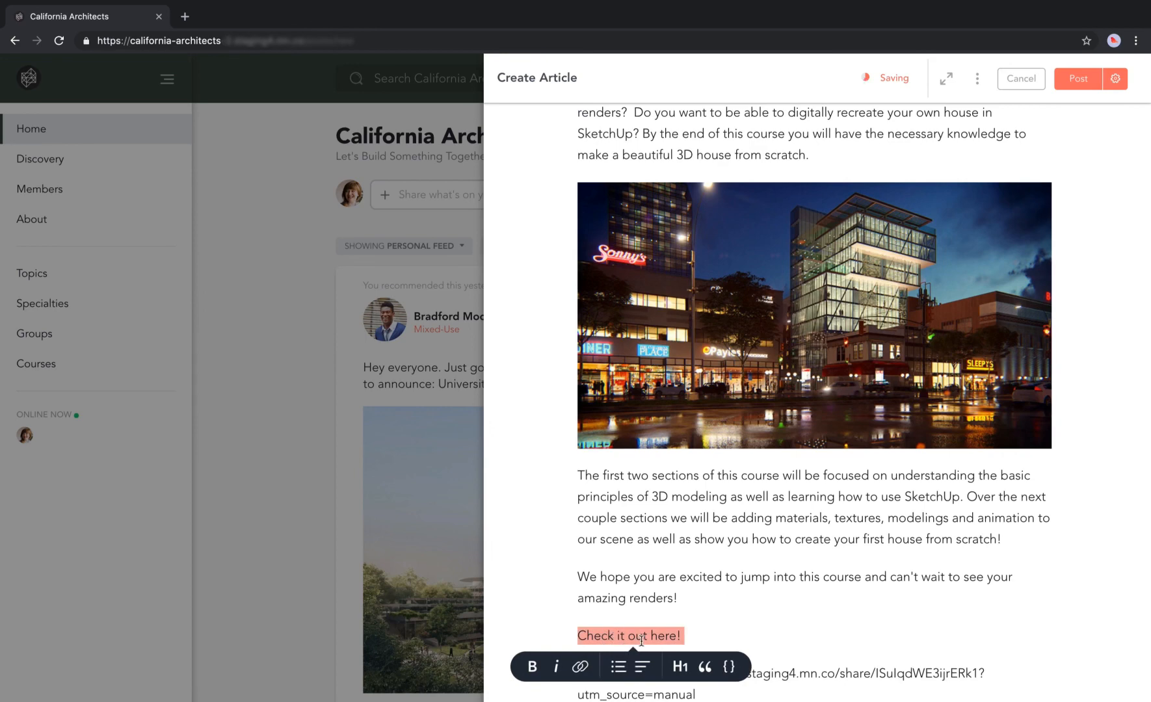
left_click(533, 667)
left_click(838, 639)
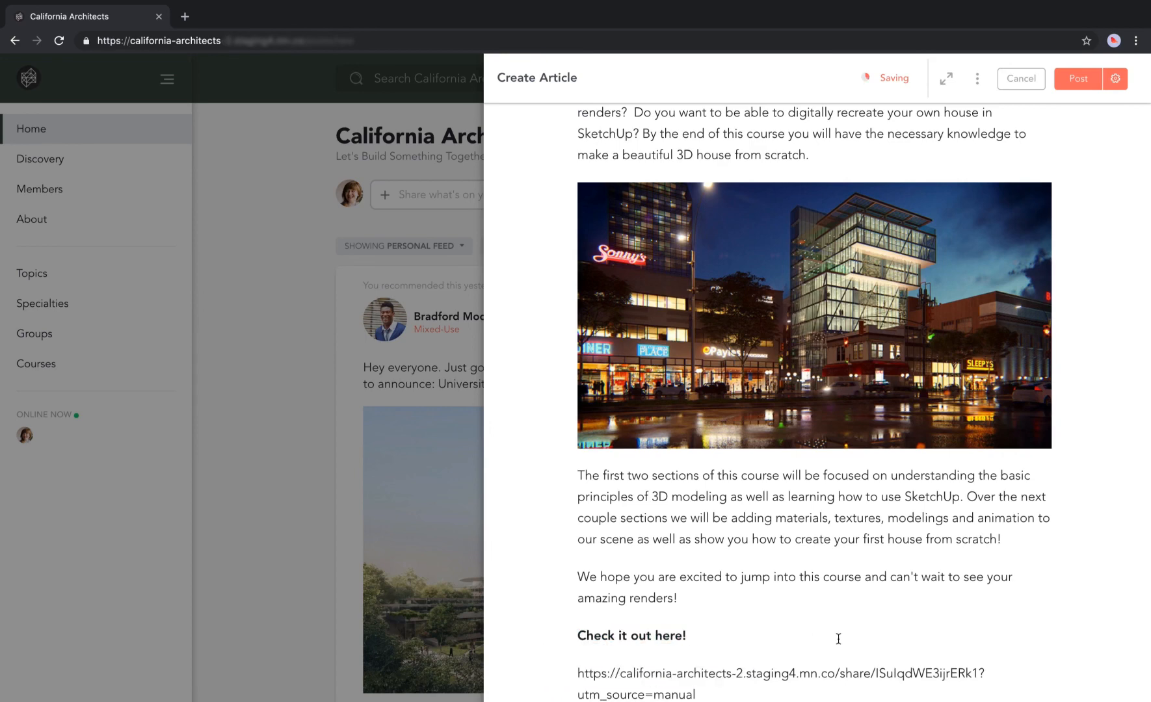
scroll(838, 639, "down", 2)
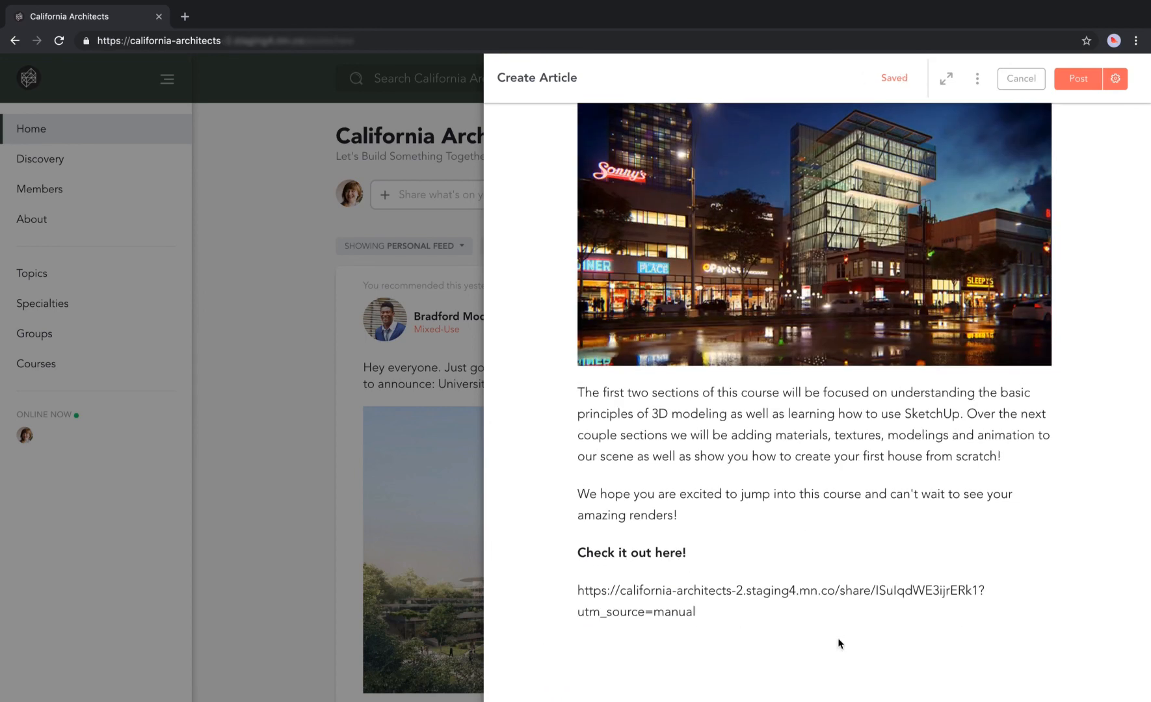
left_click(1073, 79)
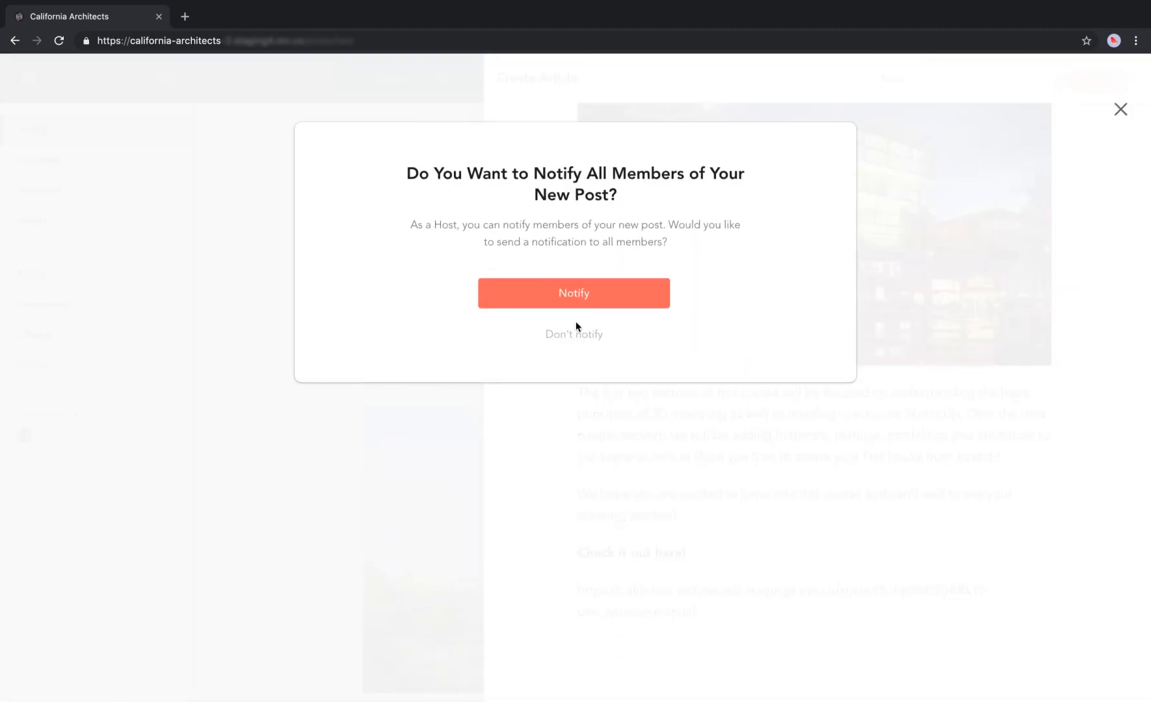
Publish without notifying members, add the article post to Featured, and reload the feed.
left_click(572, 333)
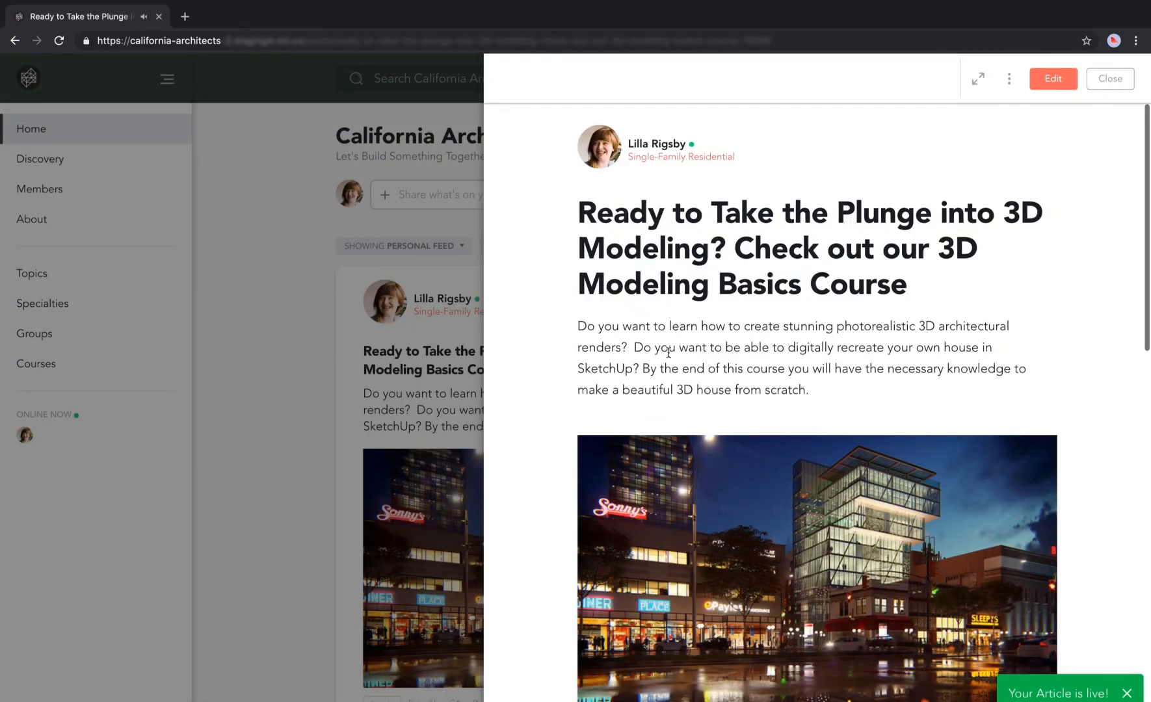
left_click(1109, 78)
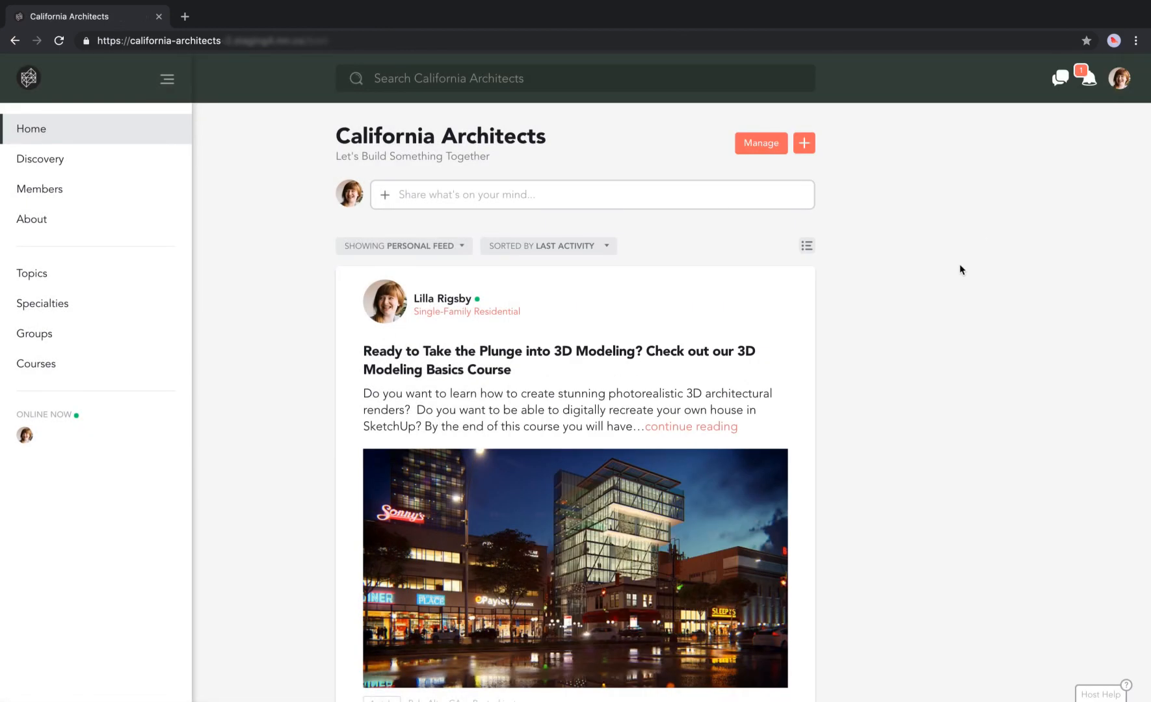
scroll(768, 388, "down", 1)
left_click(798, 282)
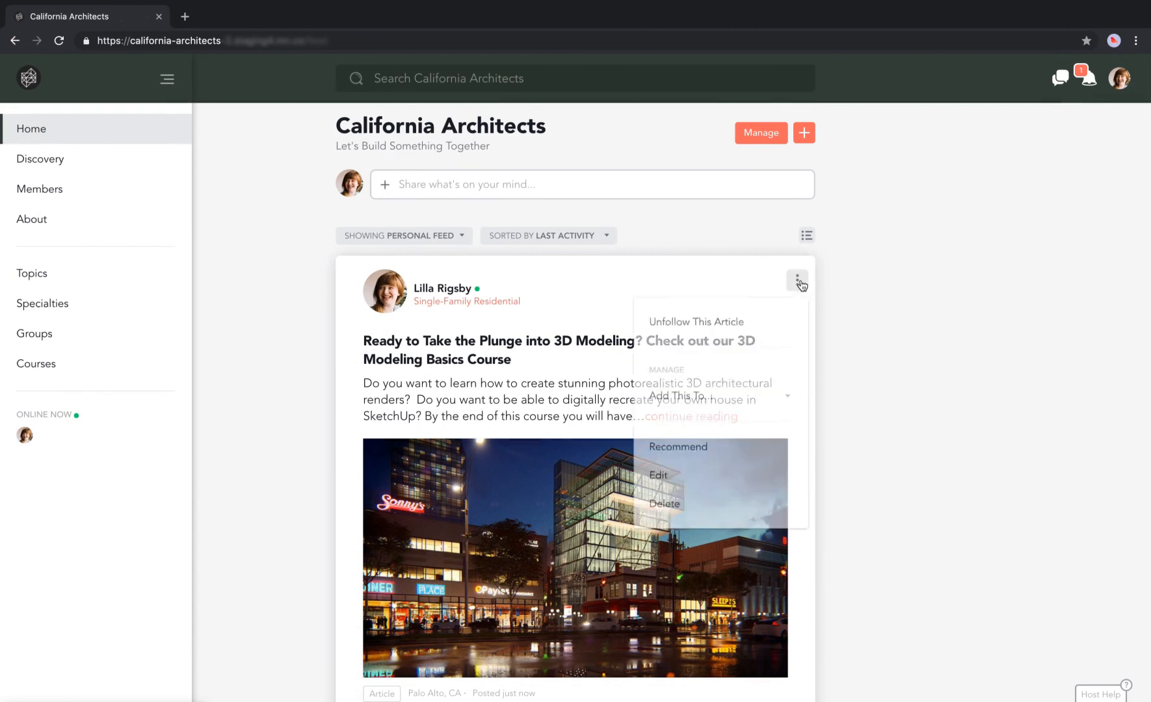
left_click(714, 404)
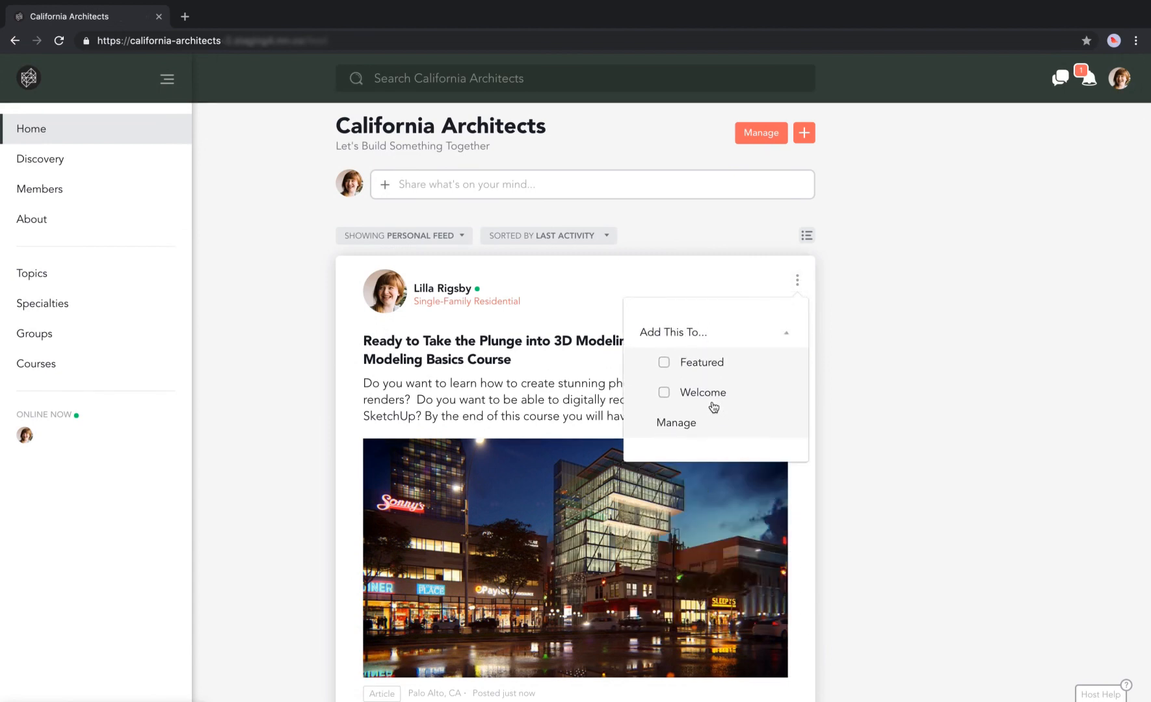
left_click(664, 354)
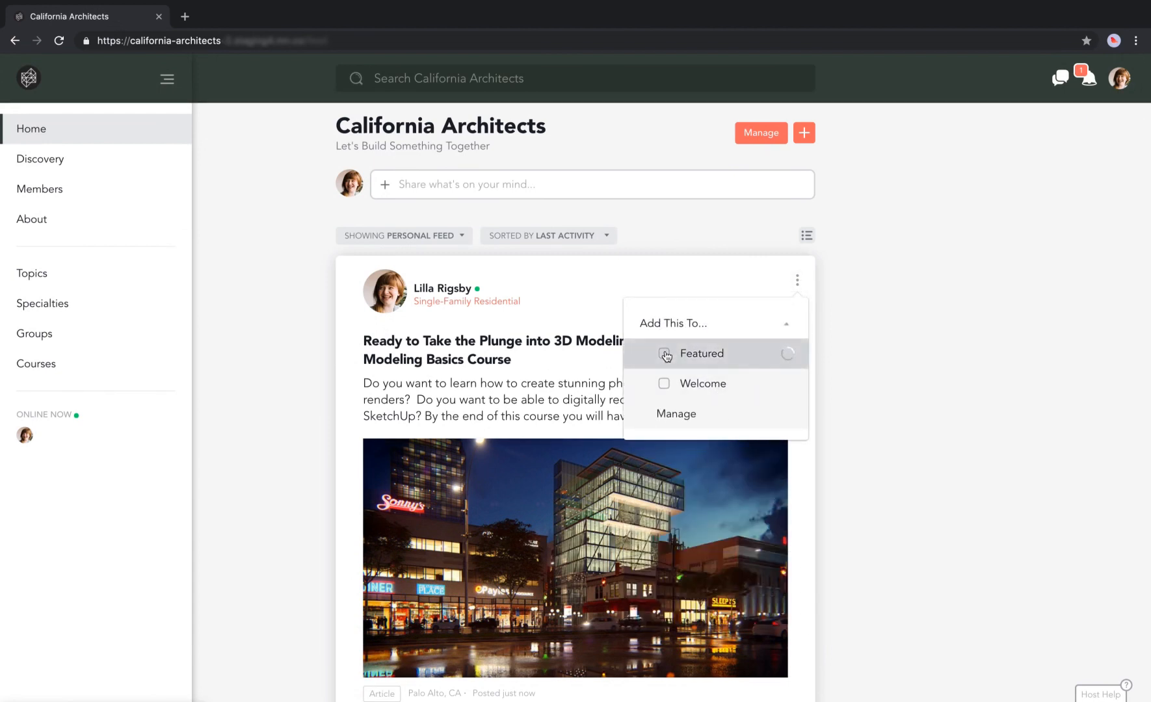
left_click(831, 341)
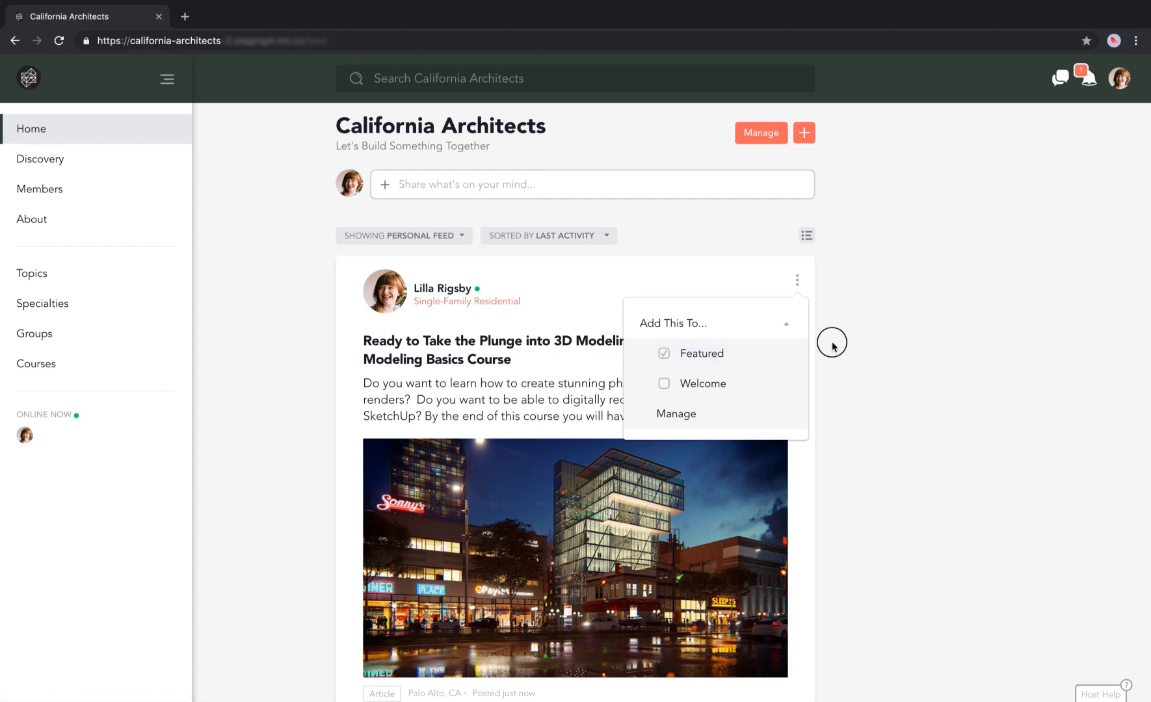
key("super+r")
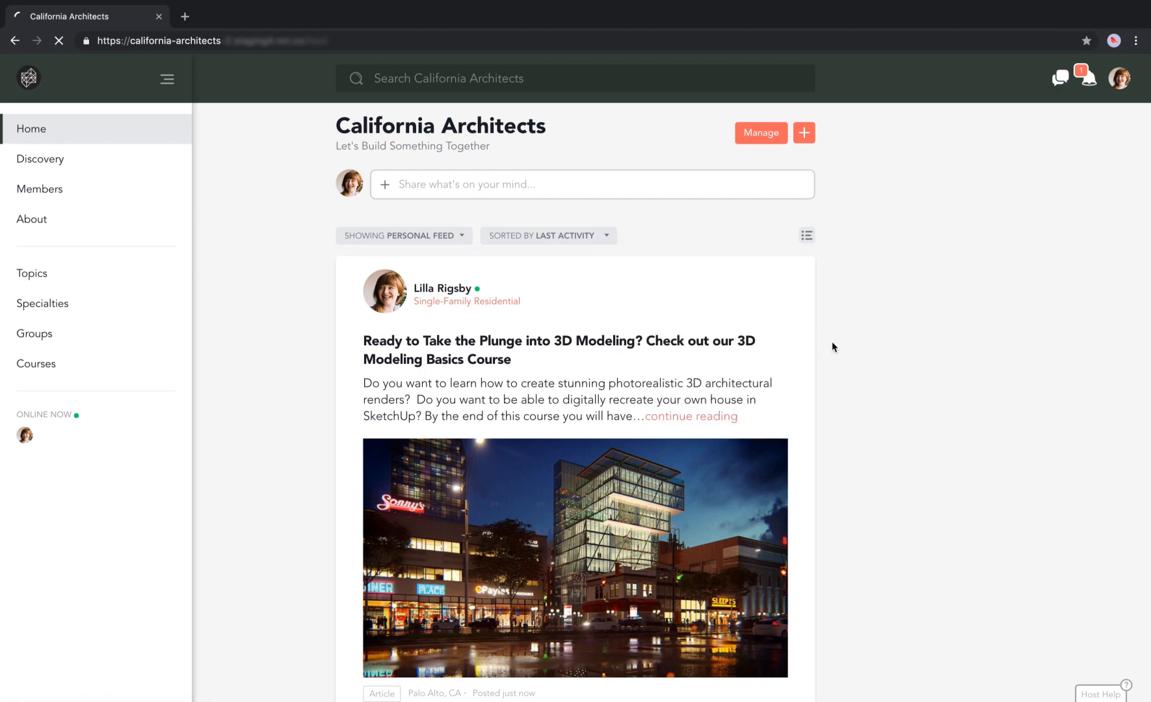